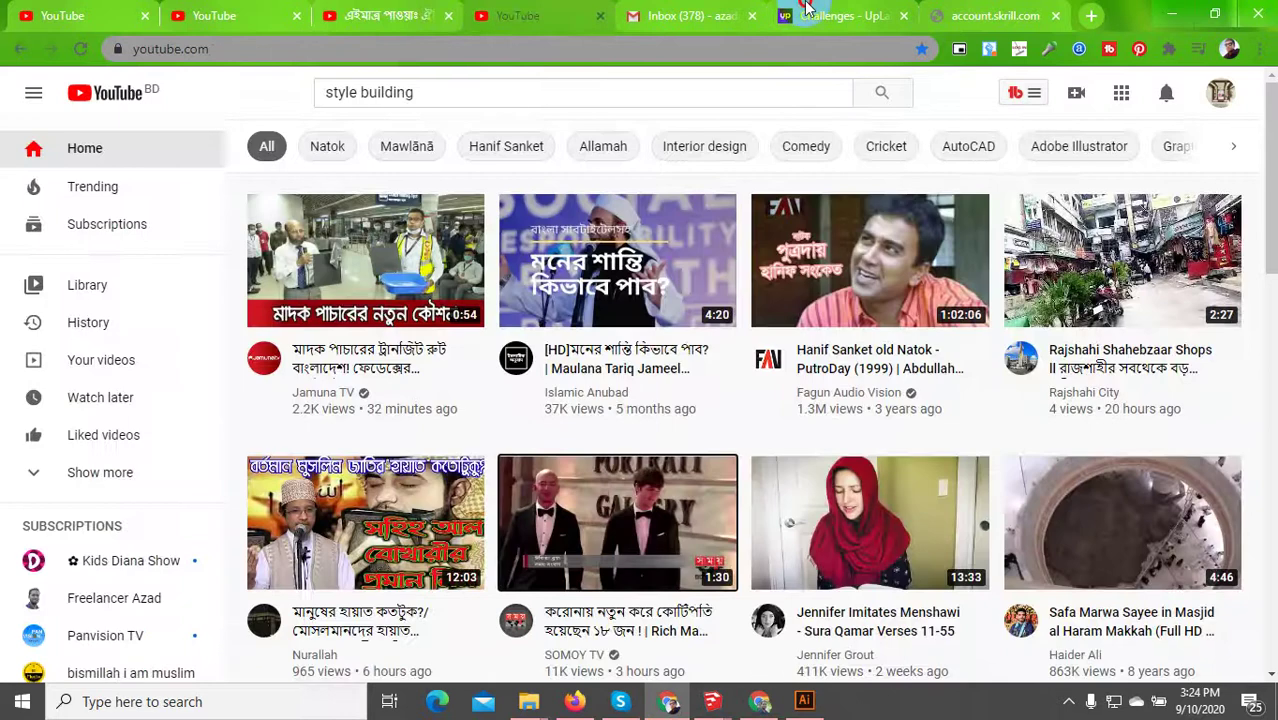
# - Switch to the UpLabs challenges page and look through the listed challenges, including the PayPal App Redesign Challenge
pyautogui.click(808, 14)
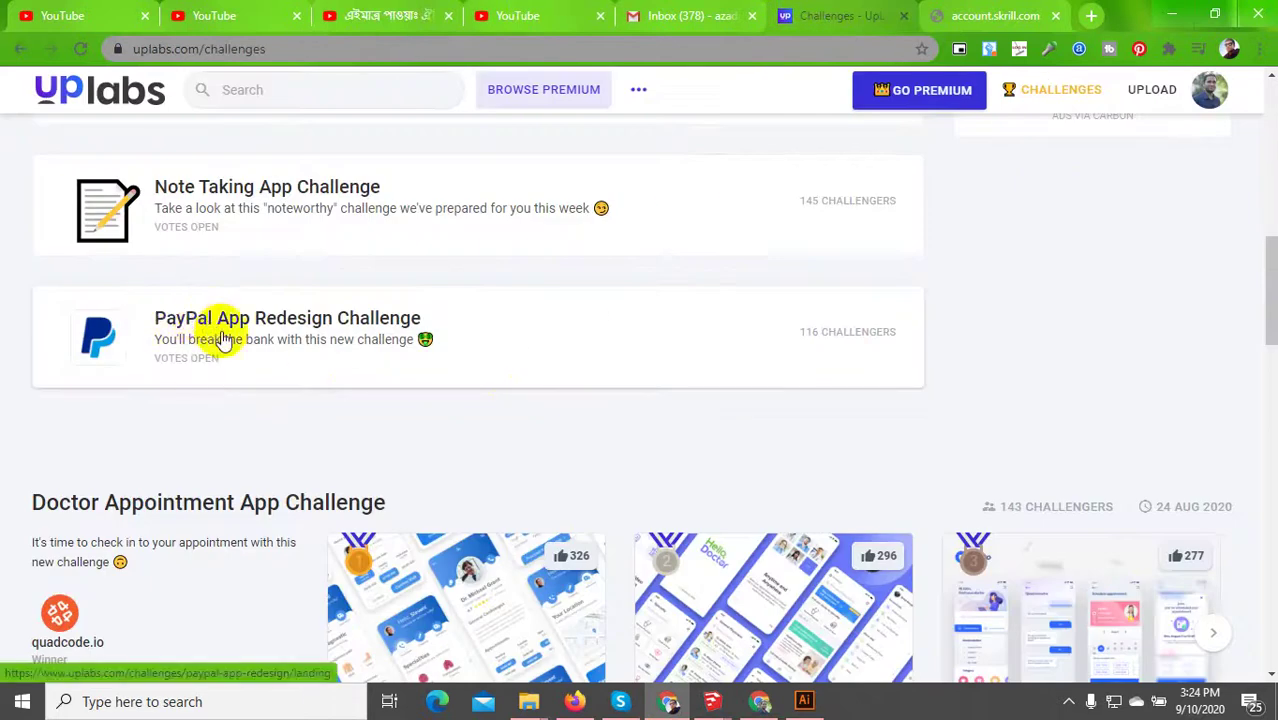
pyautogui.scroll(-5, 650, 410)
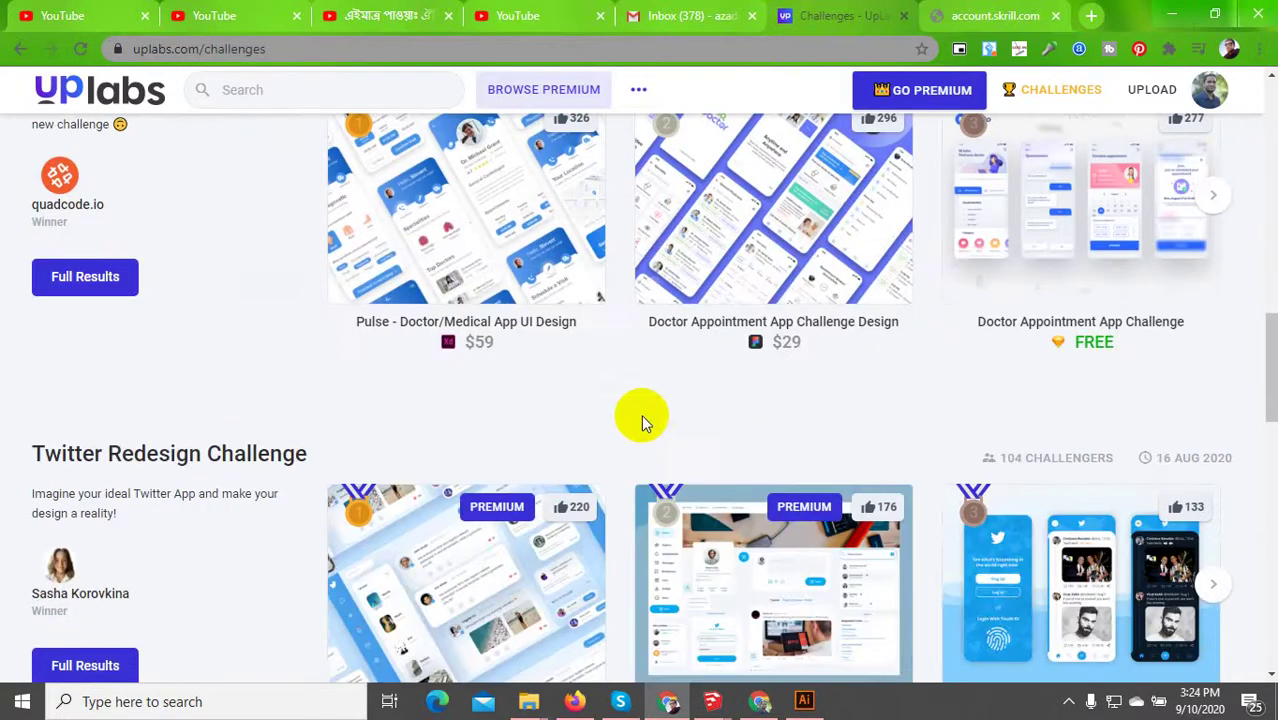
pyautogui.scroll(9, 600, 450)
pyautogui.scroll(-5, 648, 447)
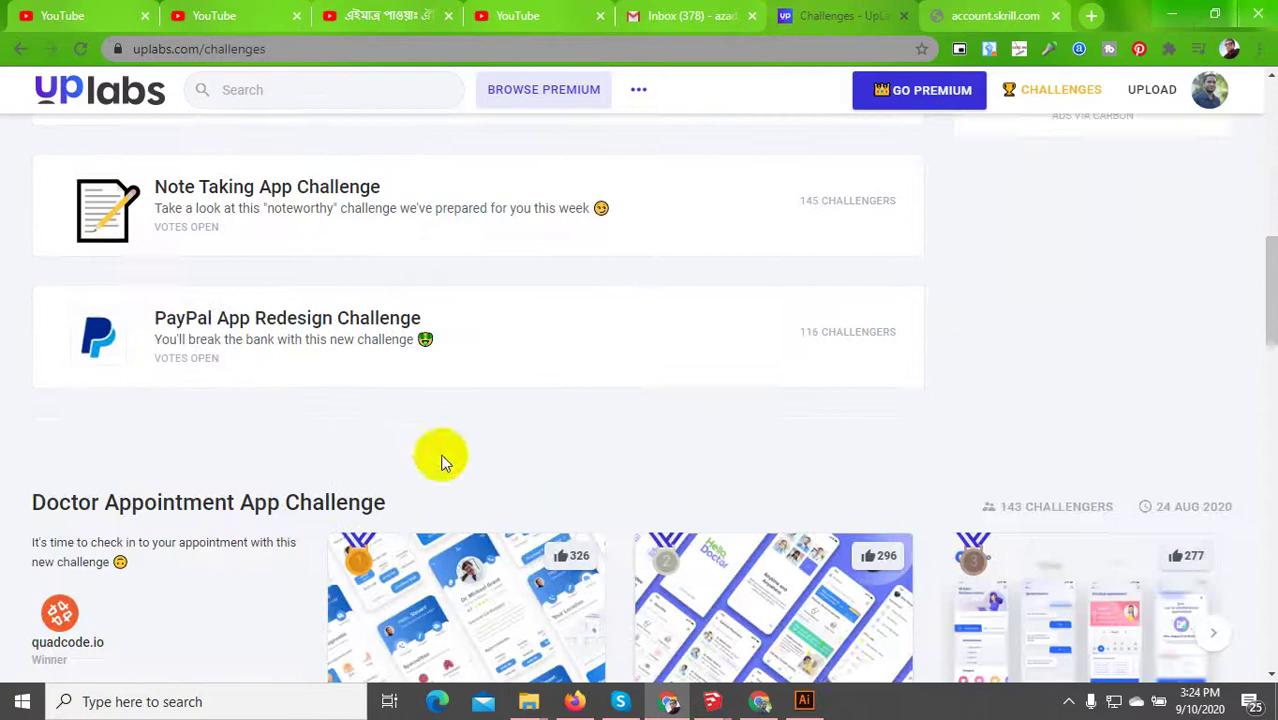
# - Switch to Illustrator and examine the overall layout of the PayPal app screens in the Paypal App.eps document
pyautogui.click(804, 701)
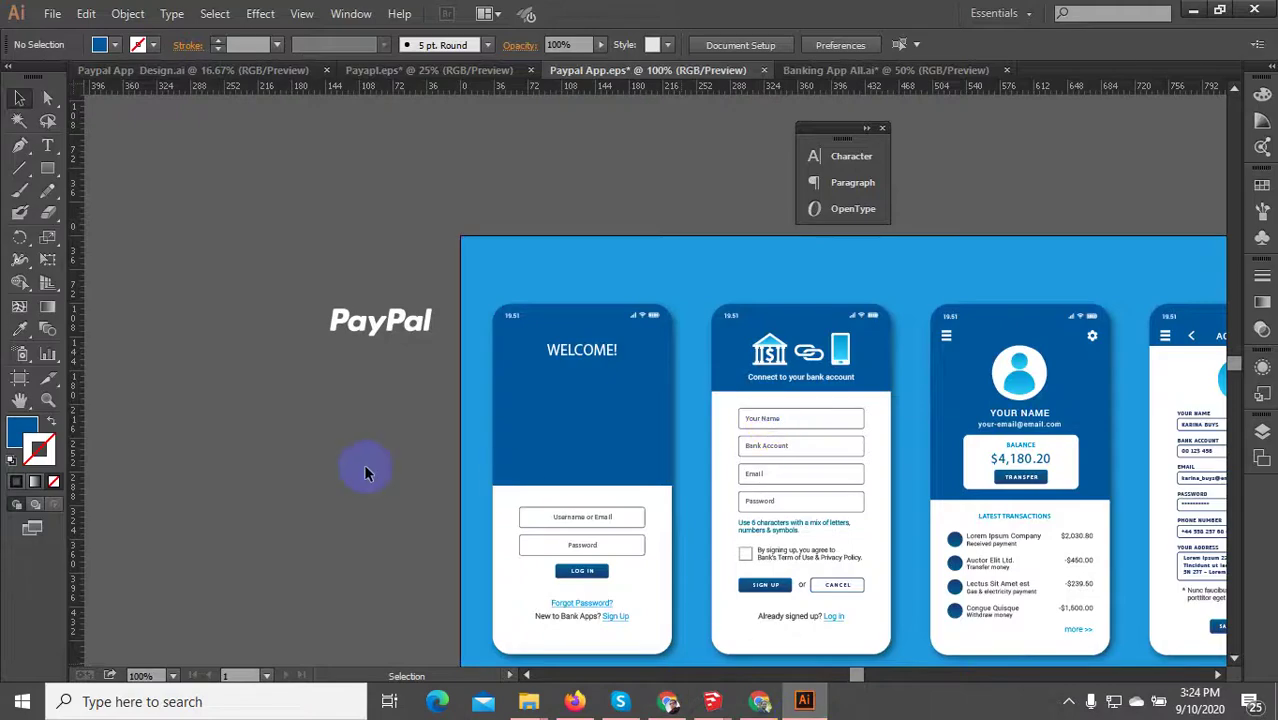
pyautogui.scroll(-1, 365, 473)
pyautogui.doubleClick(585, 360)
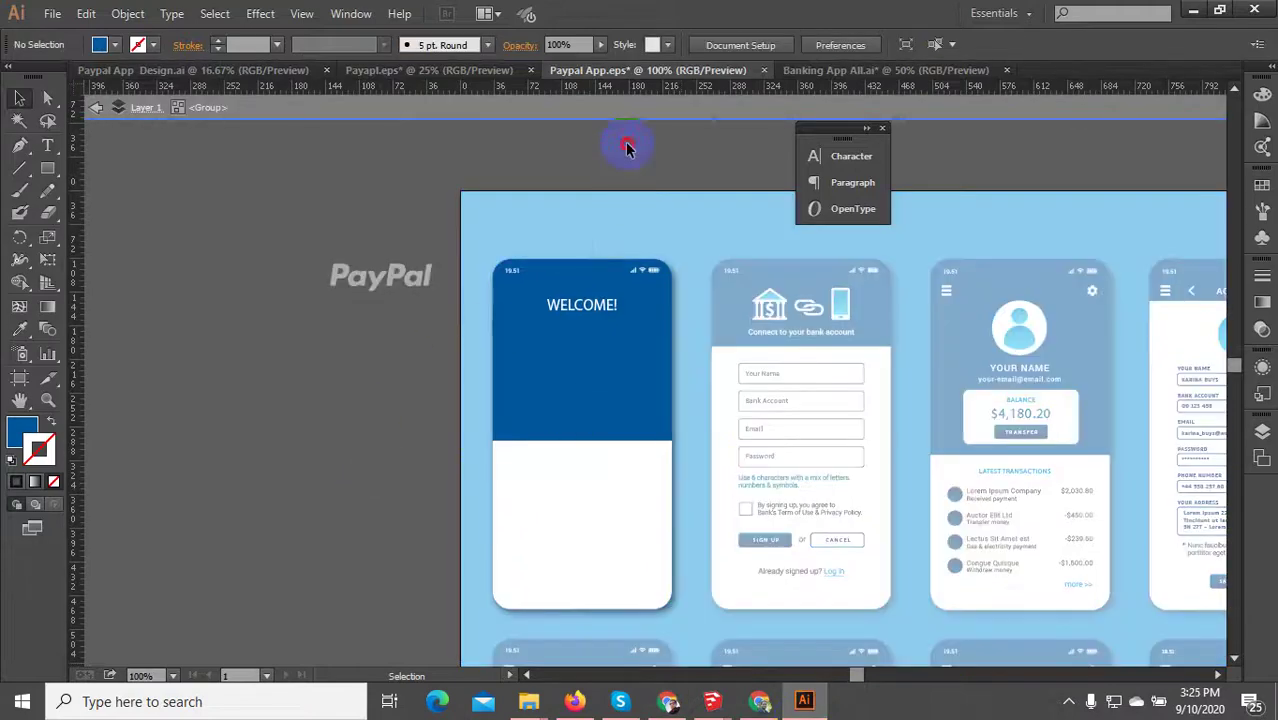
pyautogui.doubleClick(285, 486)
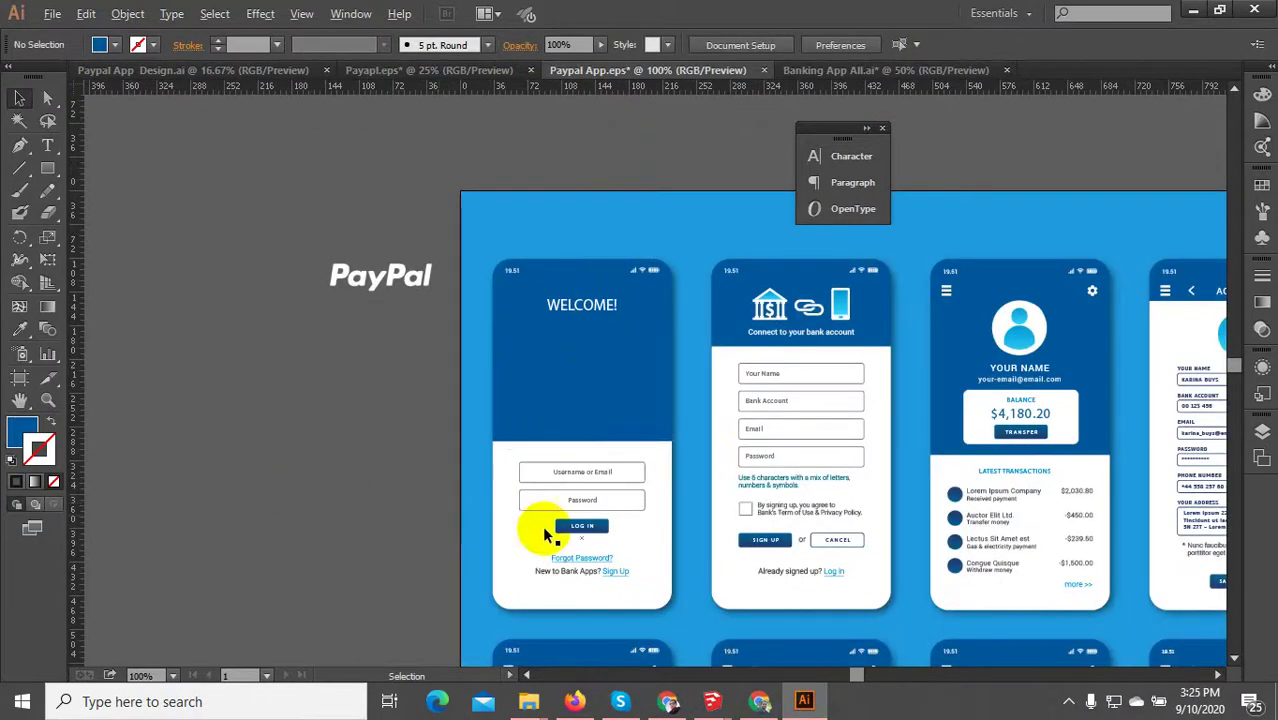
pyautogui.hotkey('ctrl', '-')
pyautogui.hotkey('ctrl', '-')
pyautogui.hotkey('ctrl', '-')
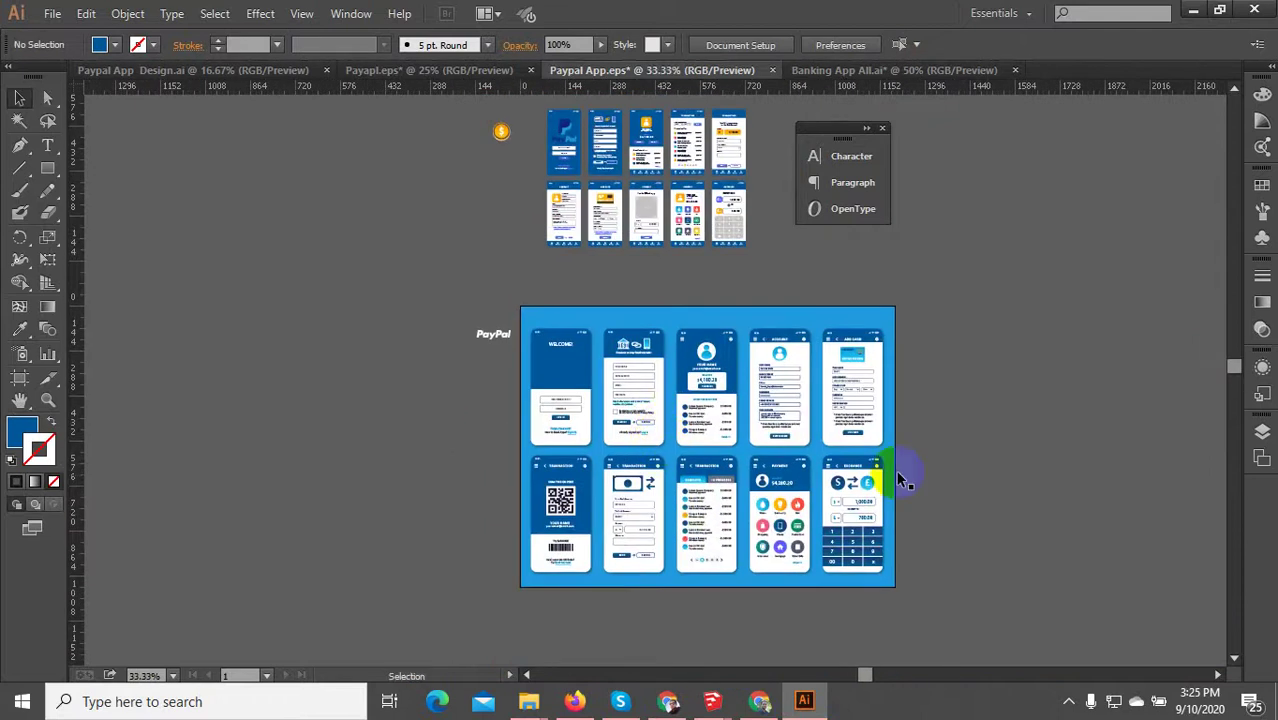
pyautogui.scroll(3, 642, 508)
pyautogui.scroll(-3, 645, 515)
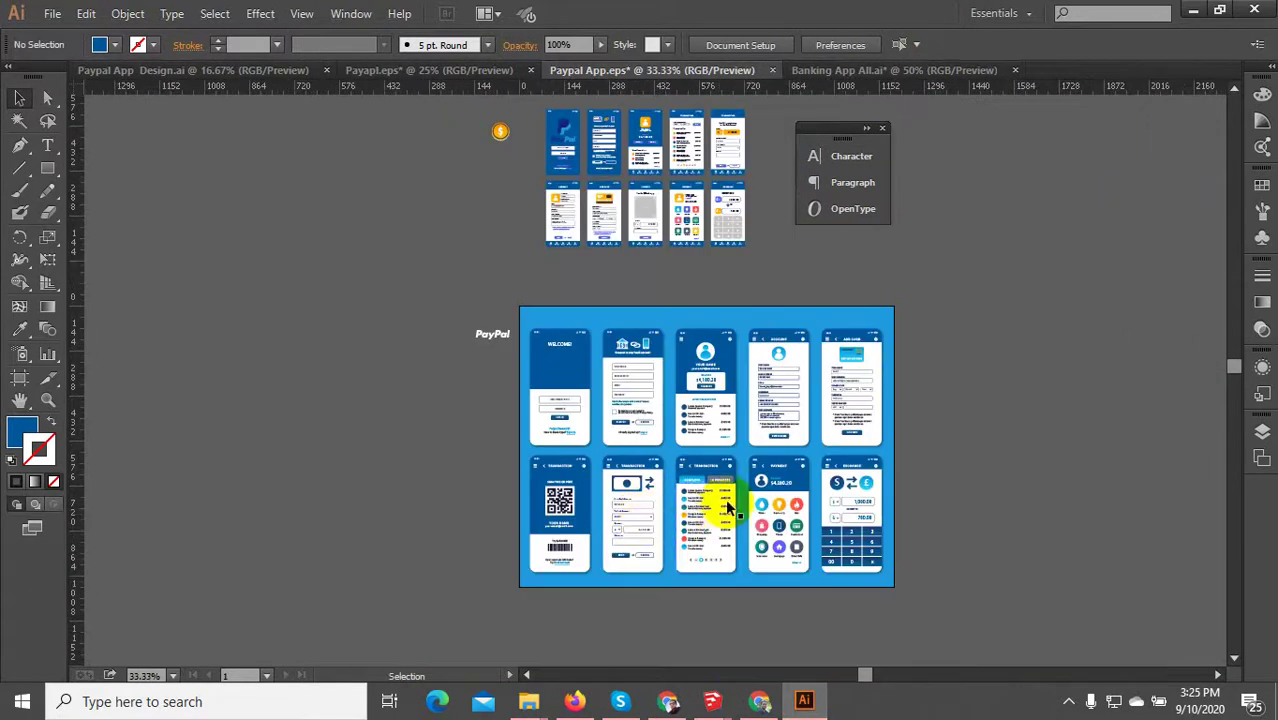
# - Examine the Transaction, Payment, Exchange and other app screens on the light blue artboard up close
pyautogui.scroll(2, 715, 500)
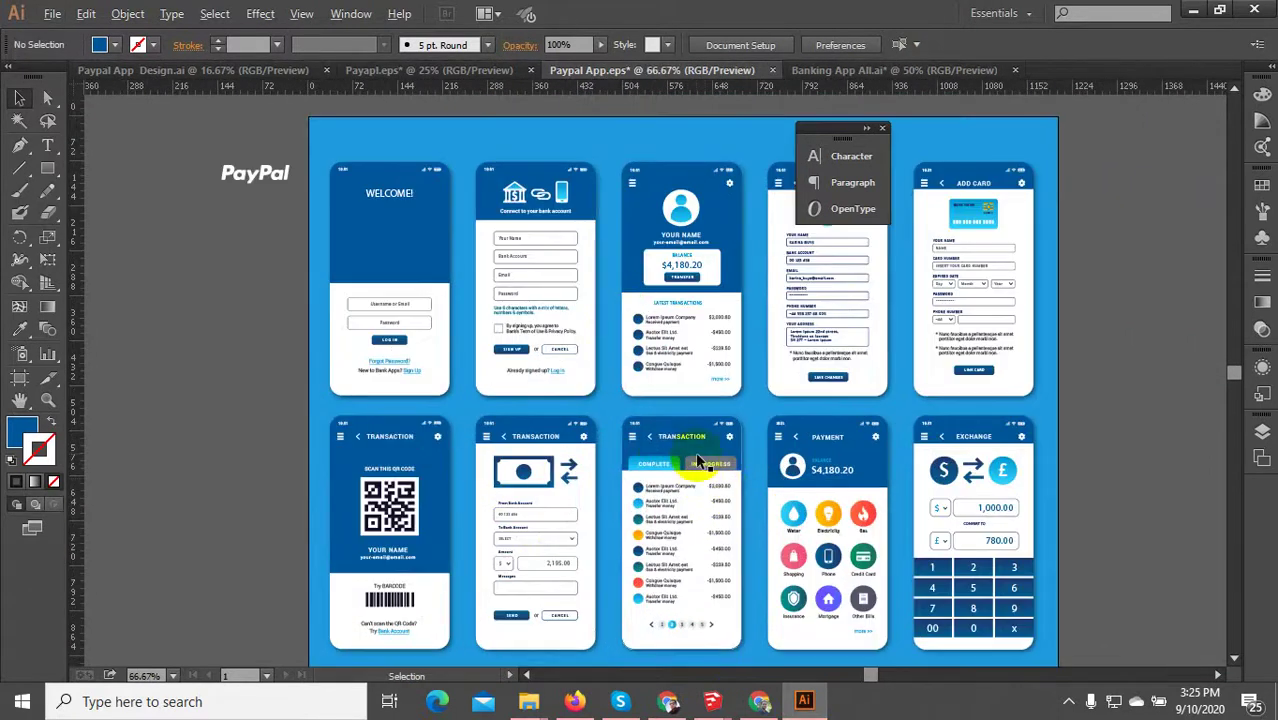
pyautogui.scroll(-1, 697, 460)
pyautogui.scroll(-2, 847, 419)
pyautogui.scroll(5, 901, 374)
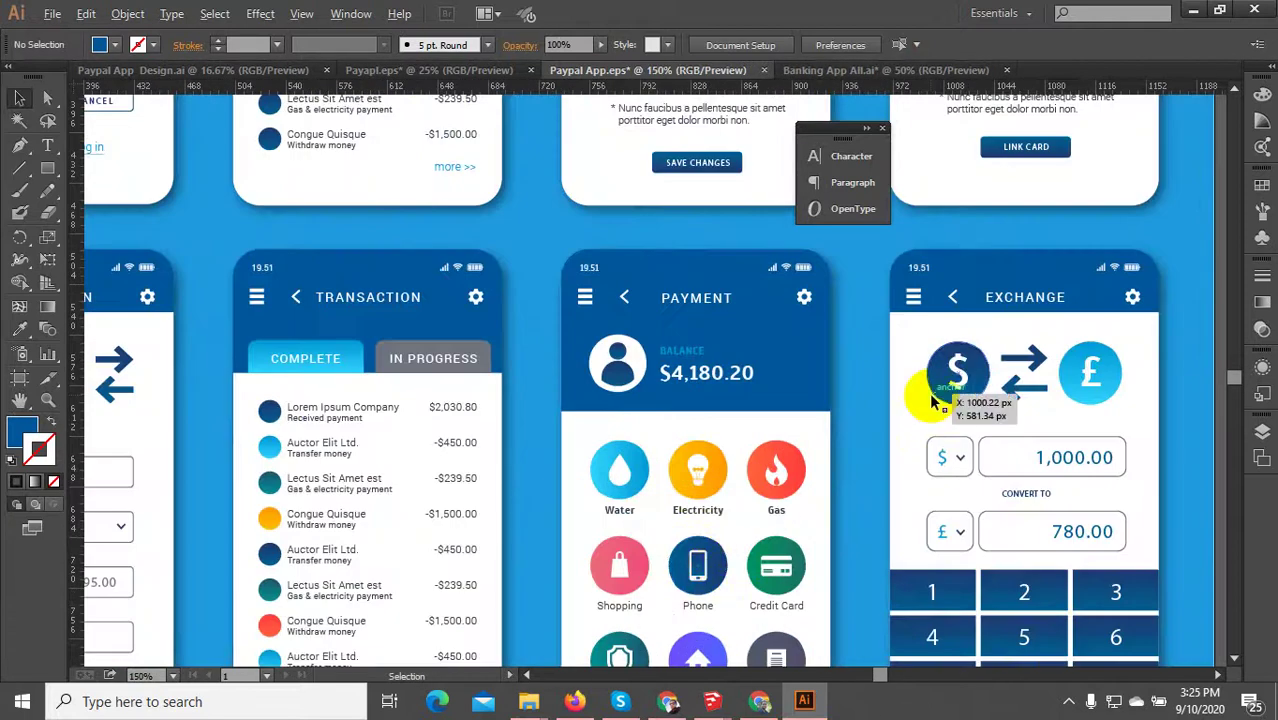
pyautogui.scroll(-2, 929, 392)
pyautogui.hscroll(-3, 742, 423)
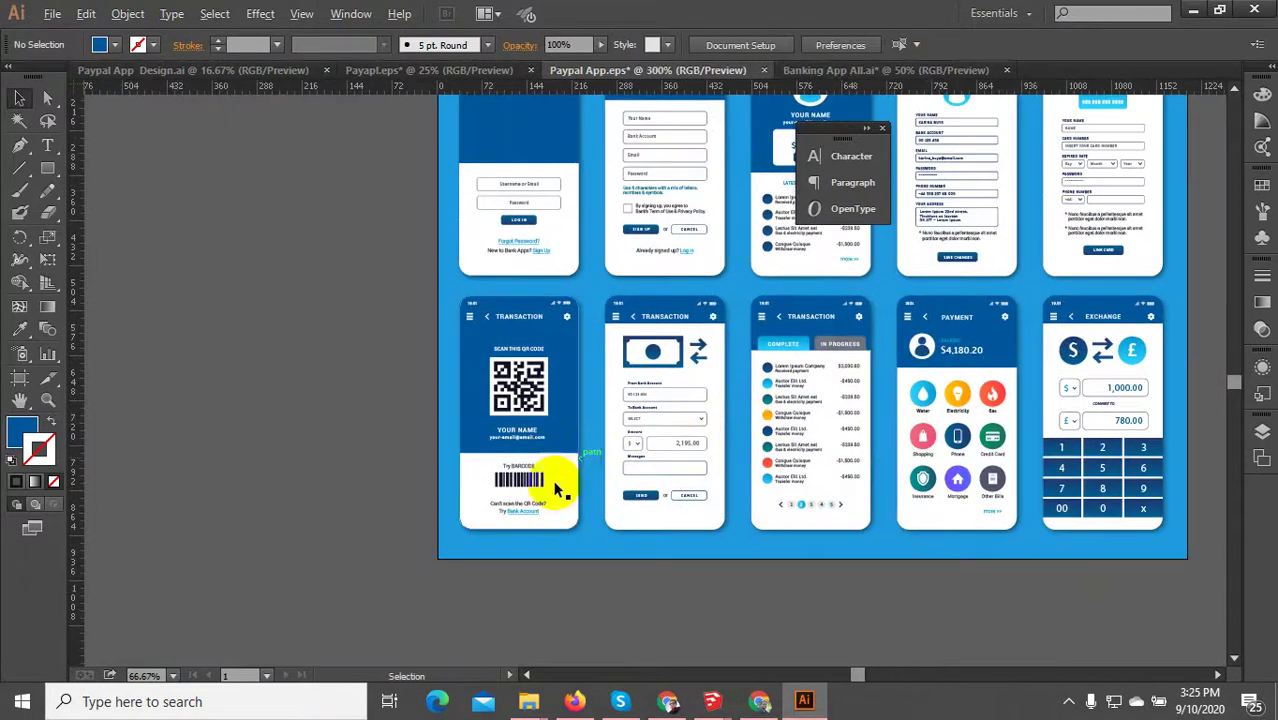
pyautogui.scroll(4, 560, 487)
pyautogui.scroll(-2, 457, 508)
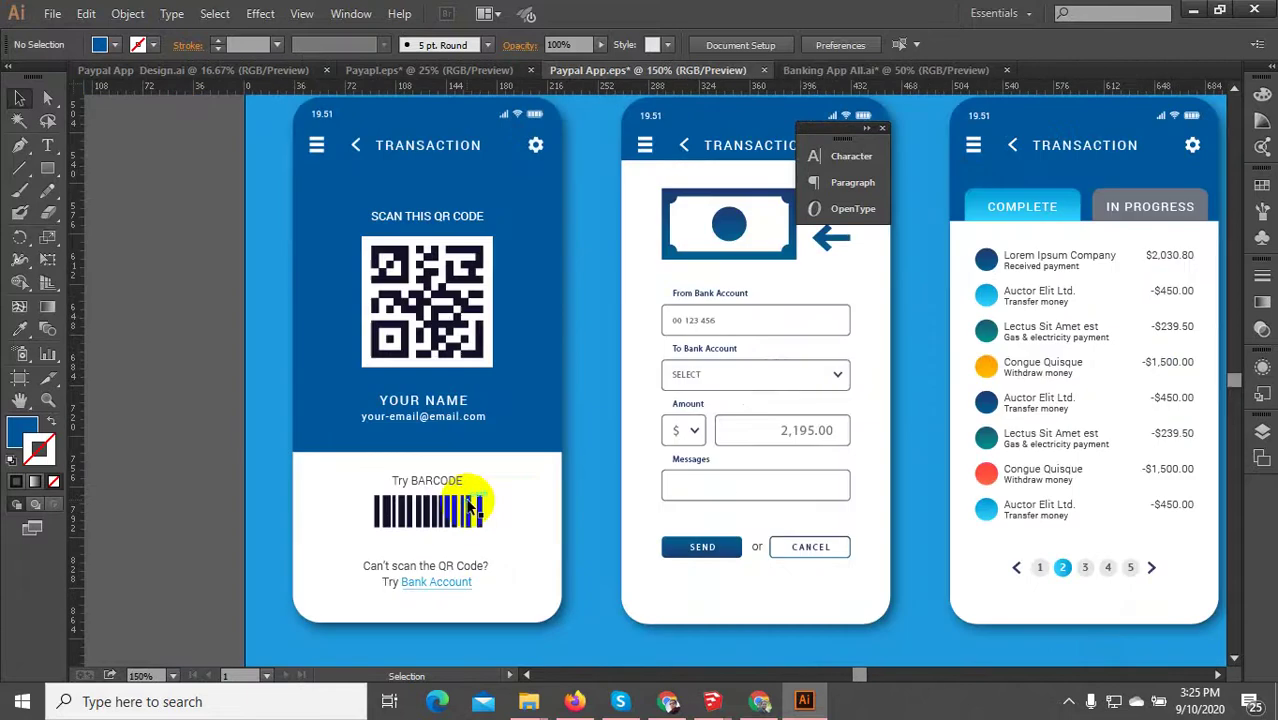
pyautogui.scroll(-3, 470, 505)
pyautogui.scroll(3, 556, 414)
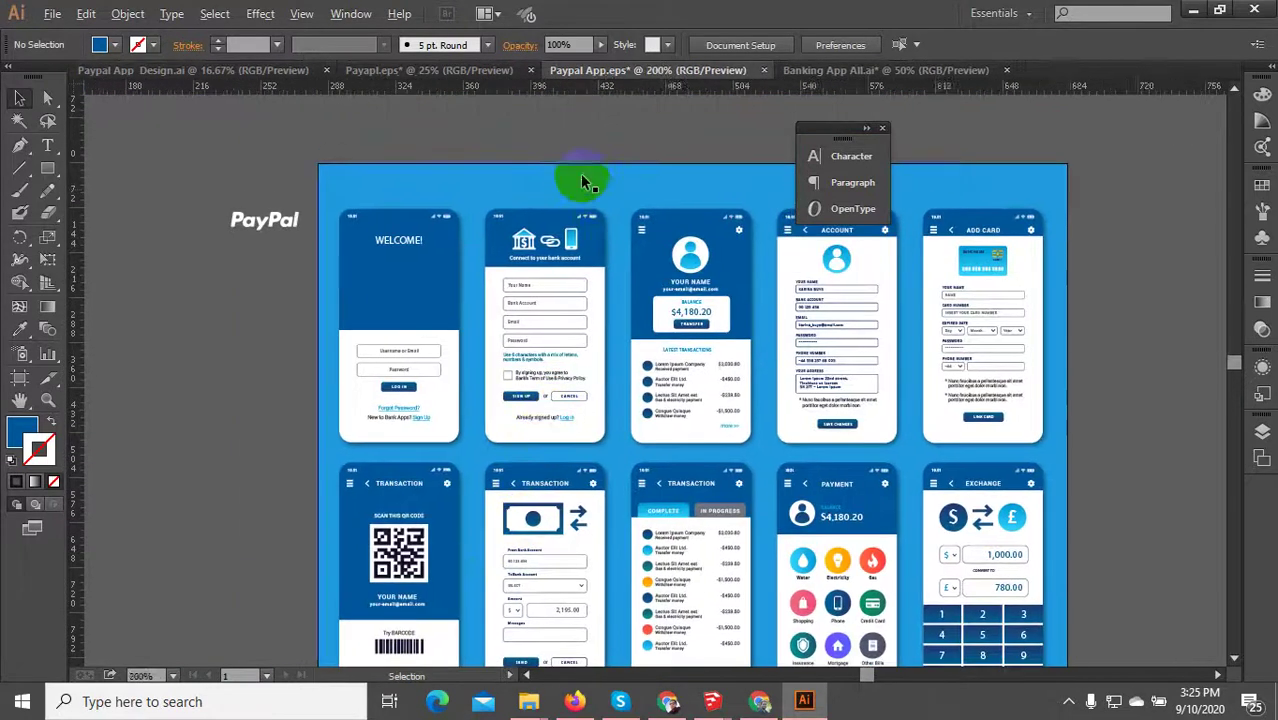
pyautogui.scroll(3, 582, 178)
pyautogui.scroll(-6, 700, 350)
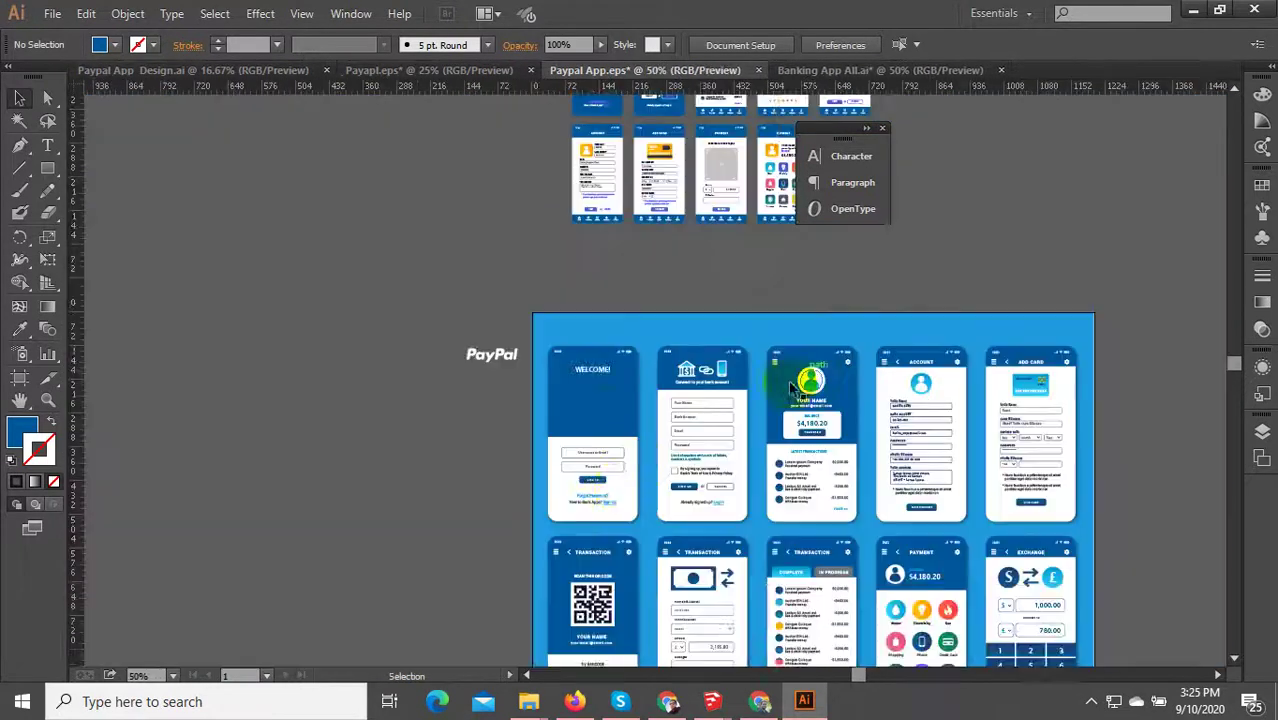
# - Examine the set of ten app screens placed above the artboard, from the PayPal login to the Currency screen
pyautogui.scroll(3, 633, 562)
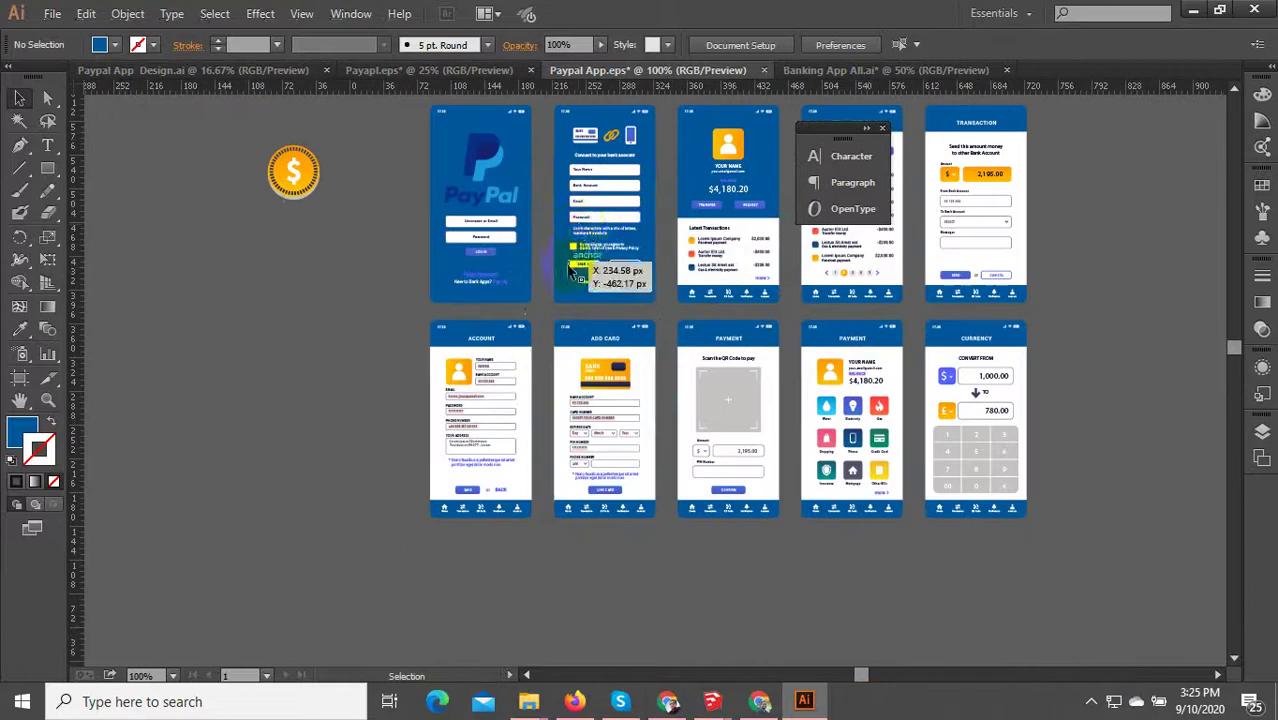
pyautogui.scroll(3, 570, 270)
pyautogui.scroll(-2, 598, 318)
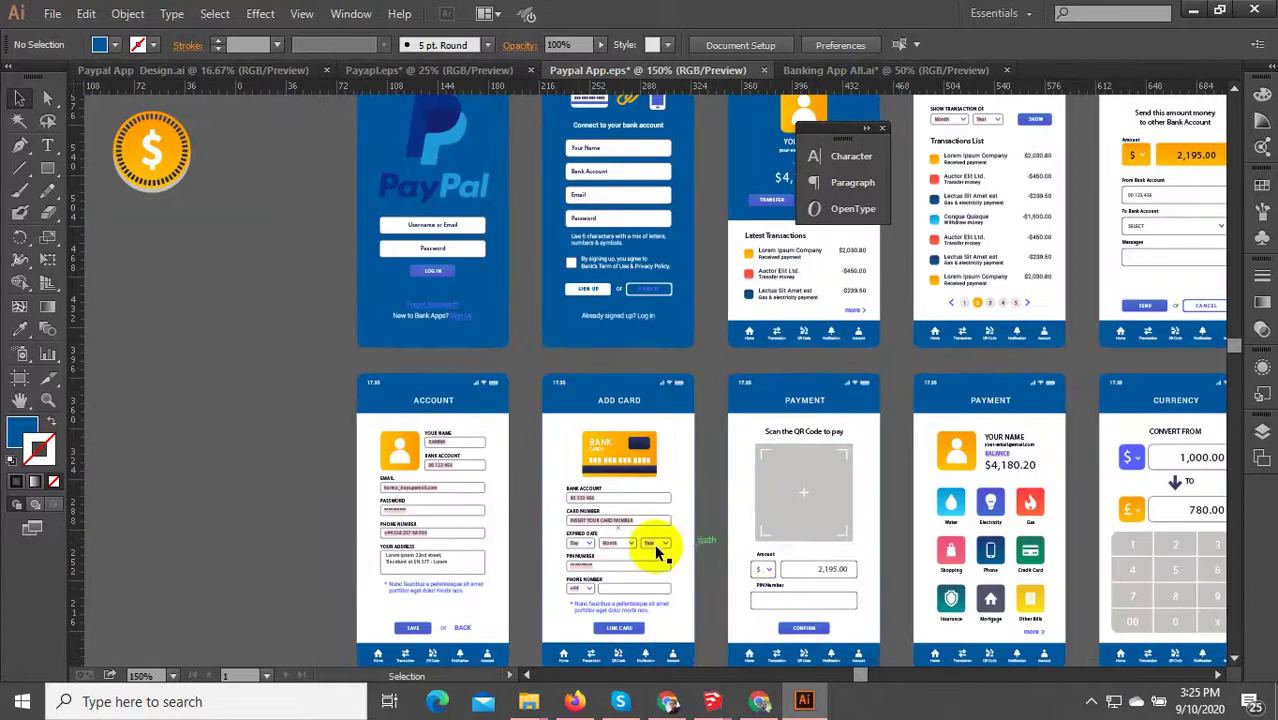
pyautogui.click(1088, 704)
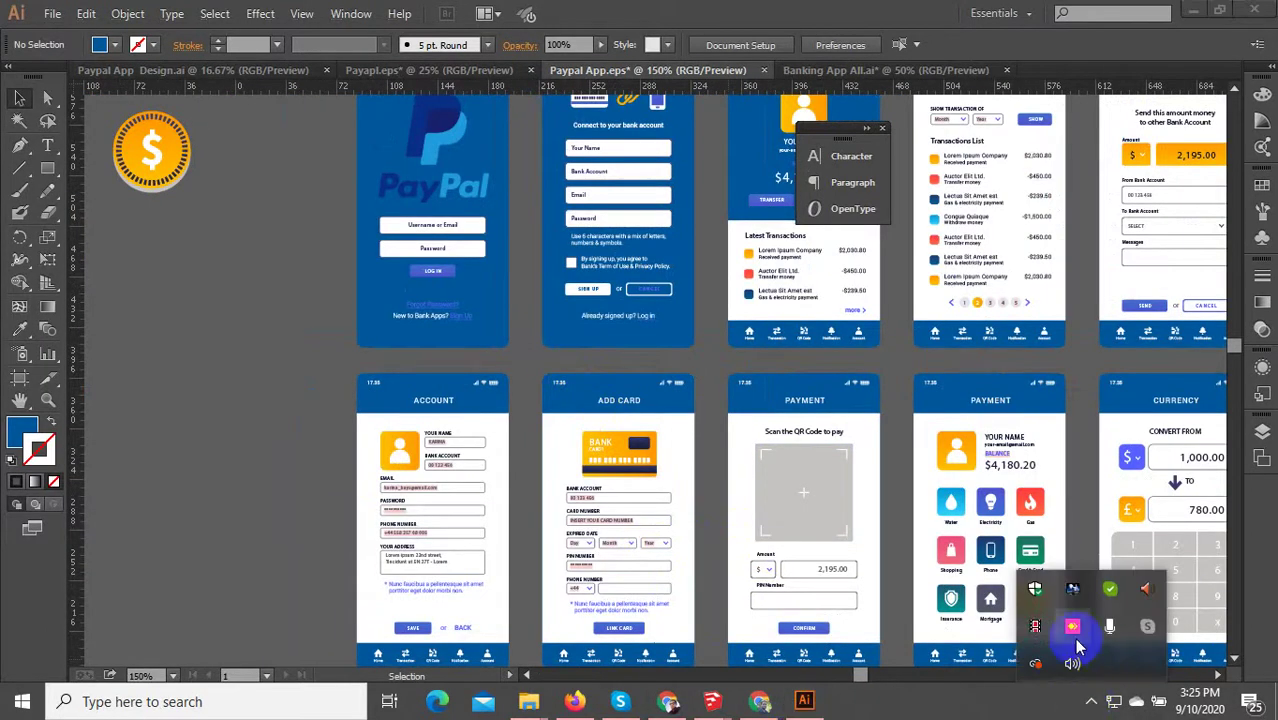
pyautogui.scroll(1, 515, 425)
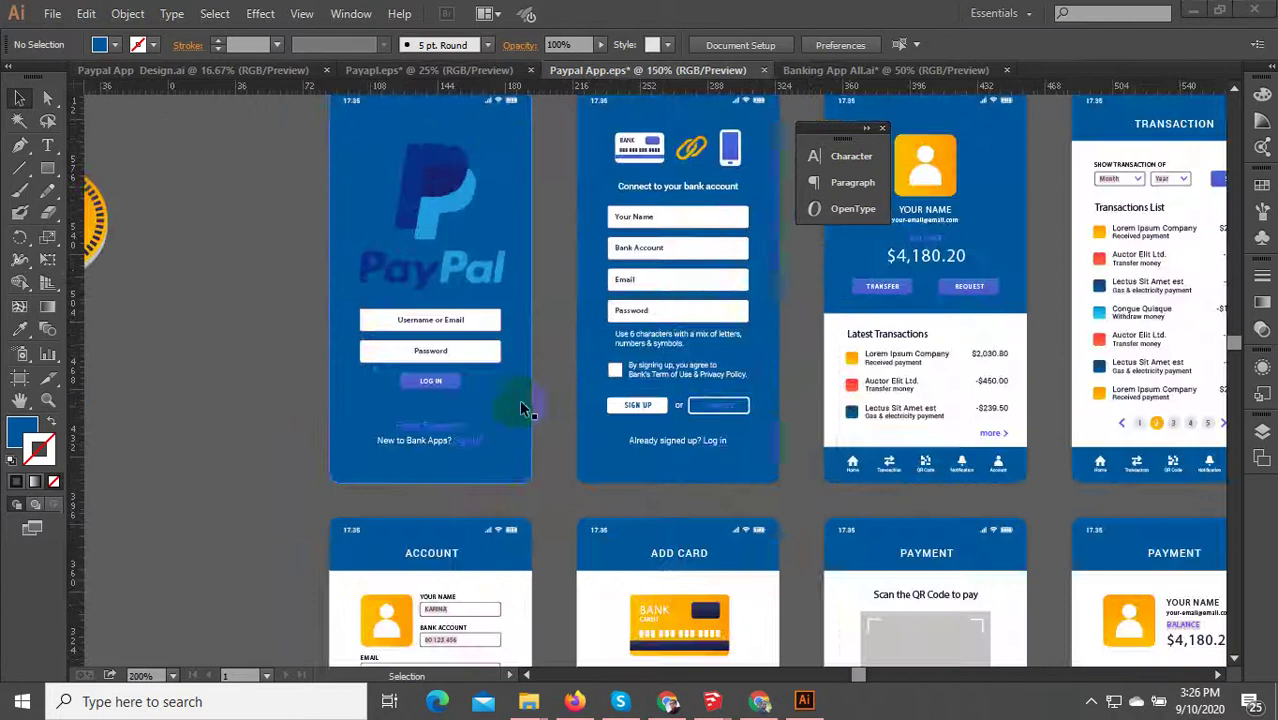
pyautogui.scroll(-2, 519, 405)
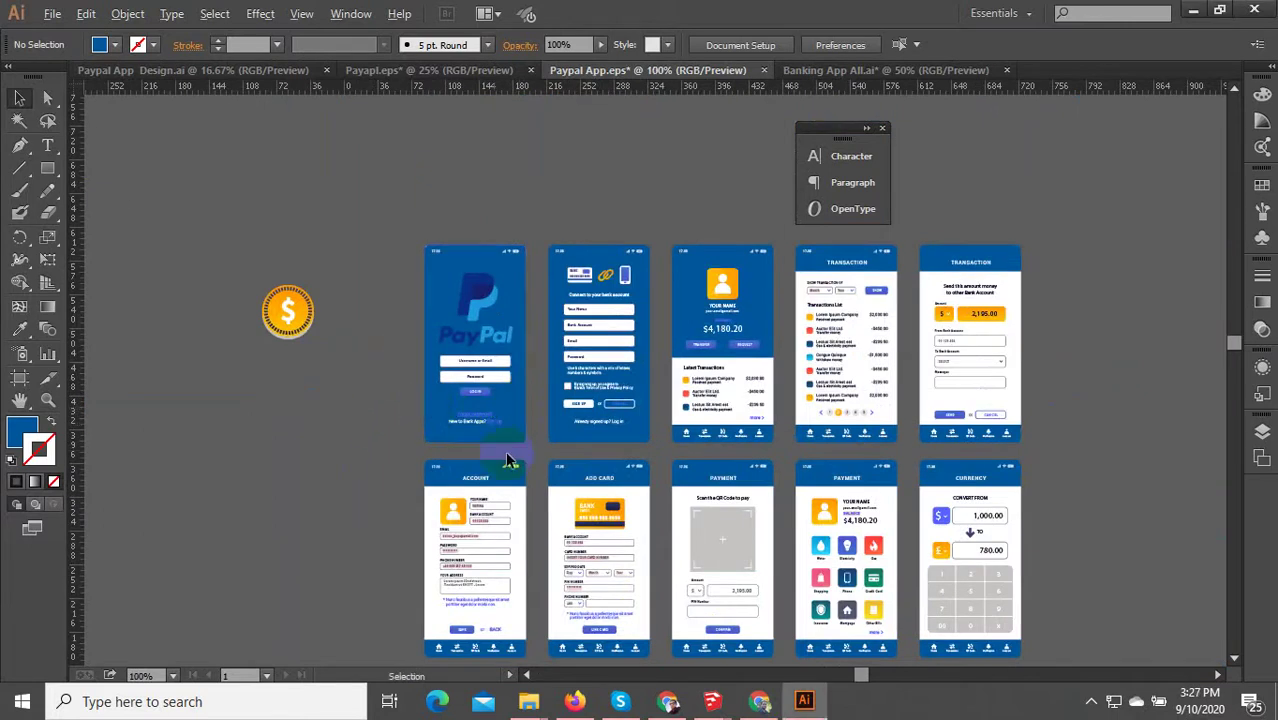
pyautogui.scroll(2, 530, 452)
pyautogui.scroll(-2, 480, 420)
pyautogui.scroll(-2, 450, 425)
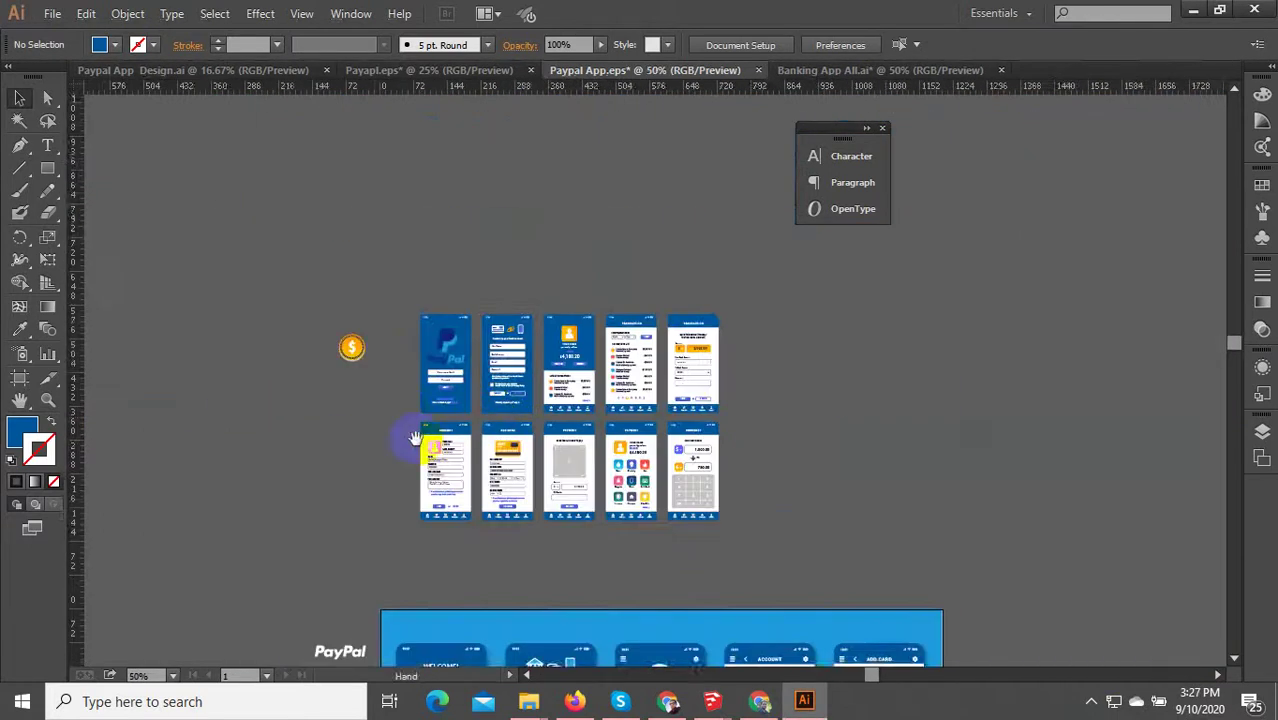
# - Delete the gold dollar coin graphic beside the PayPal login screen above the artboard
pyautogui.scroll(3, 429, 431)
pyautogui.click(507, 385)
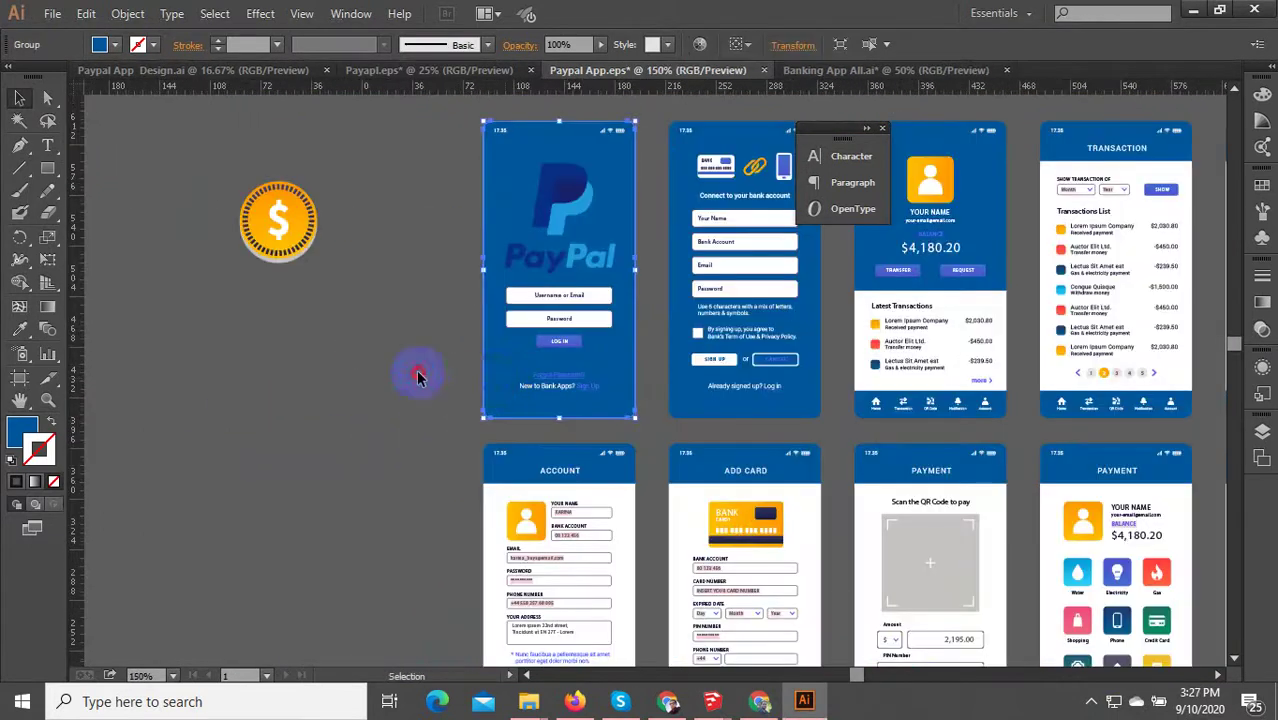
pyautogui.moveTo(251, 214); pyautogui.dragTo(240, 205)
pyautogui.press('Delete')
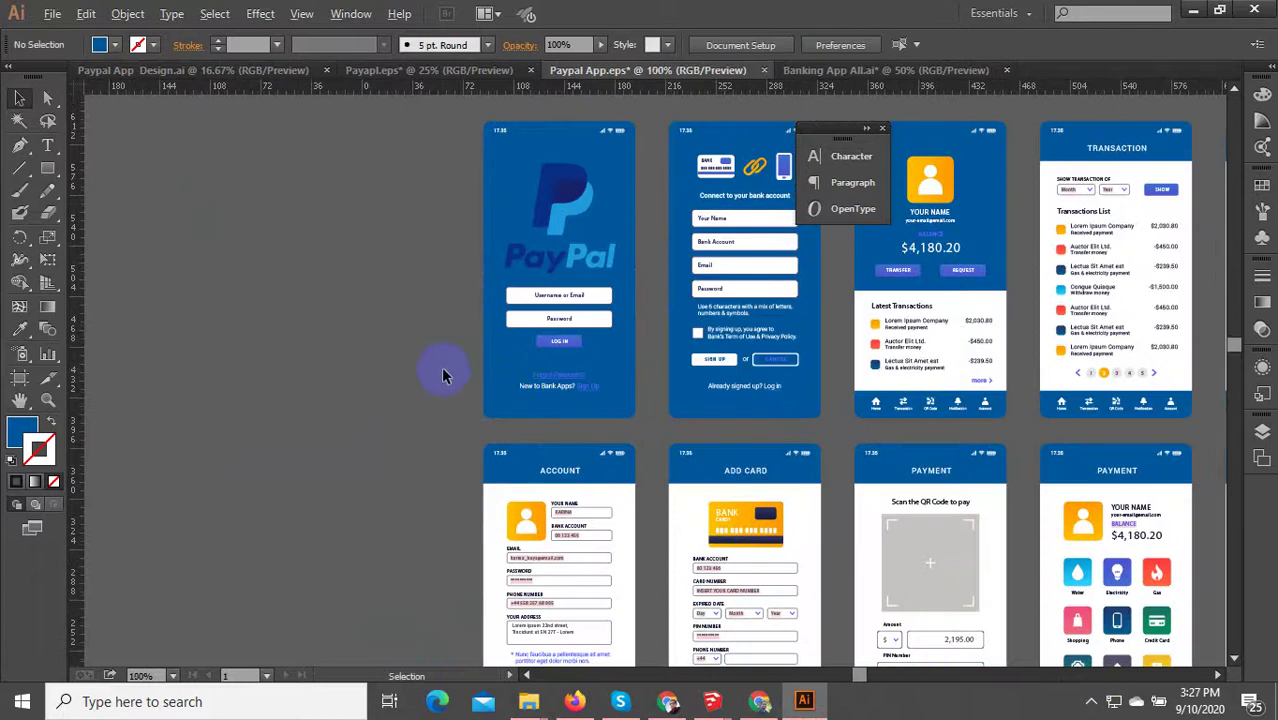
pyautogui.scroll(-3, 441, 366)
pyautogui.scroll(3, 550, 380)
pyautogui.scroll(-2, 661, 389)
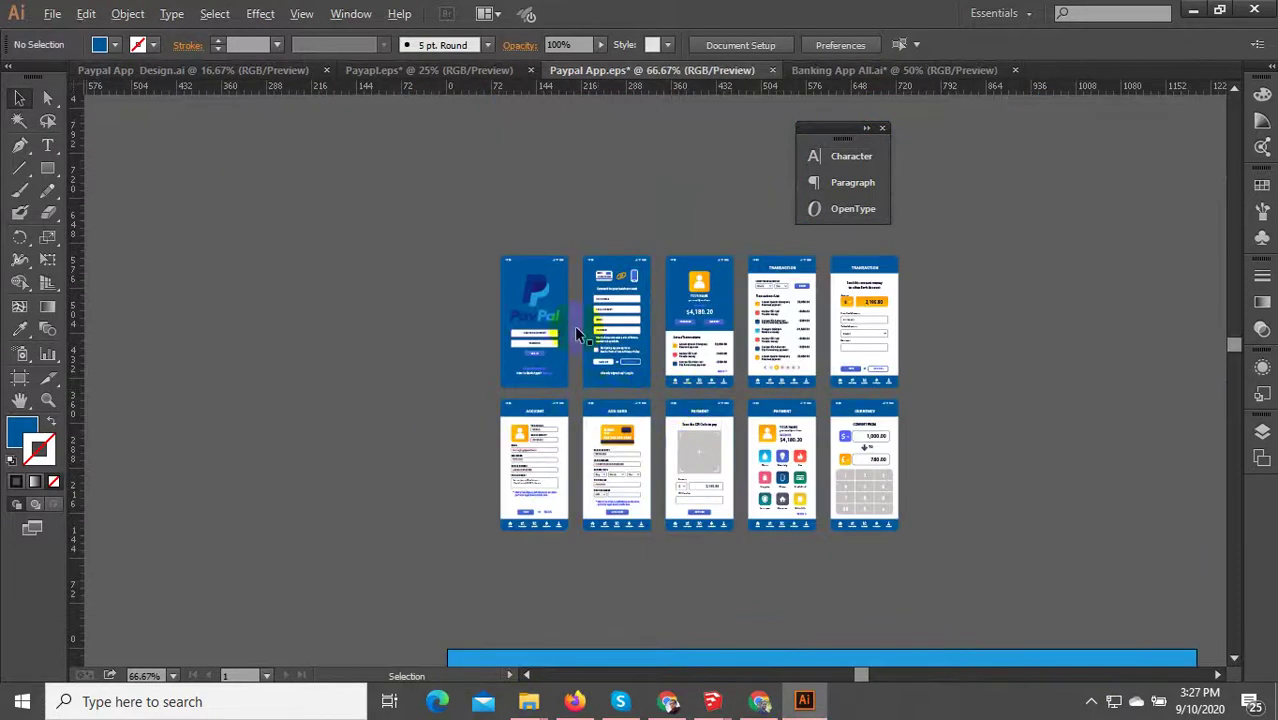
pyautogui.scroll(2, 556, 262)
pyautogui.click(528, 322)
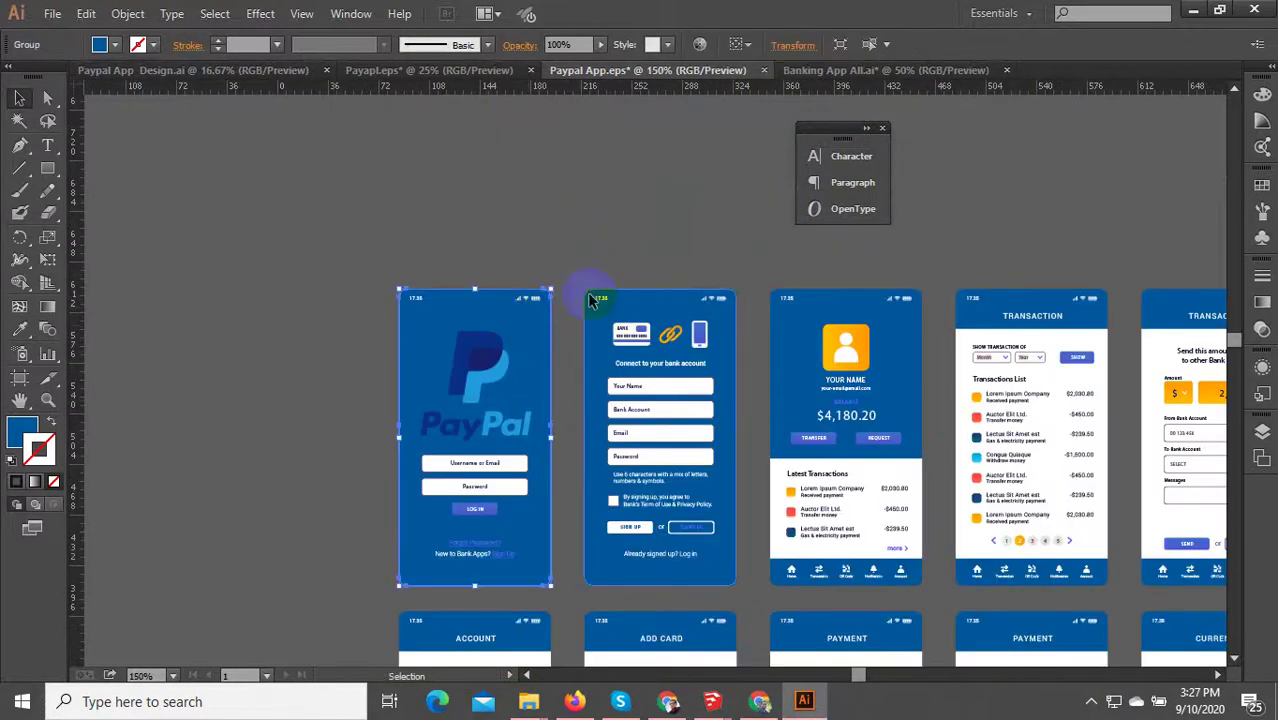
pyautogui.click(334, 399)
# - Try to move the PayPal login screen's blue background out into the empty space beside the screen
pyautogui.scroll(2, 334, 399)
pyautogui.click(536, 334)
pyautogui.scroll(-1, 530, 338)
pyautogui.moveTo(486, 330); pyautogui.dragTo(277, 320)
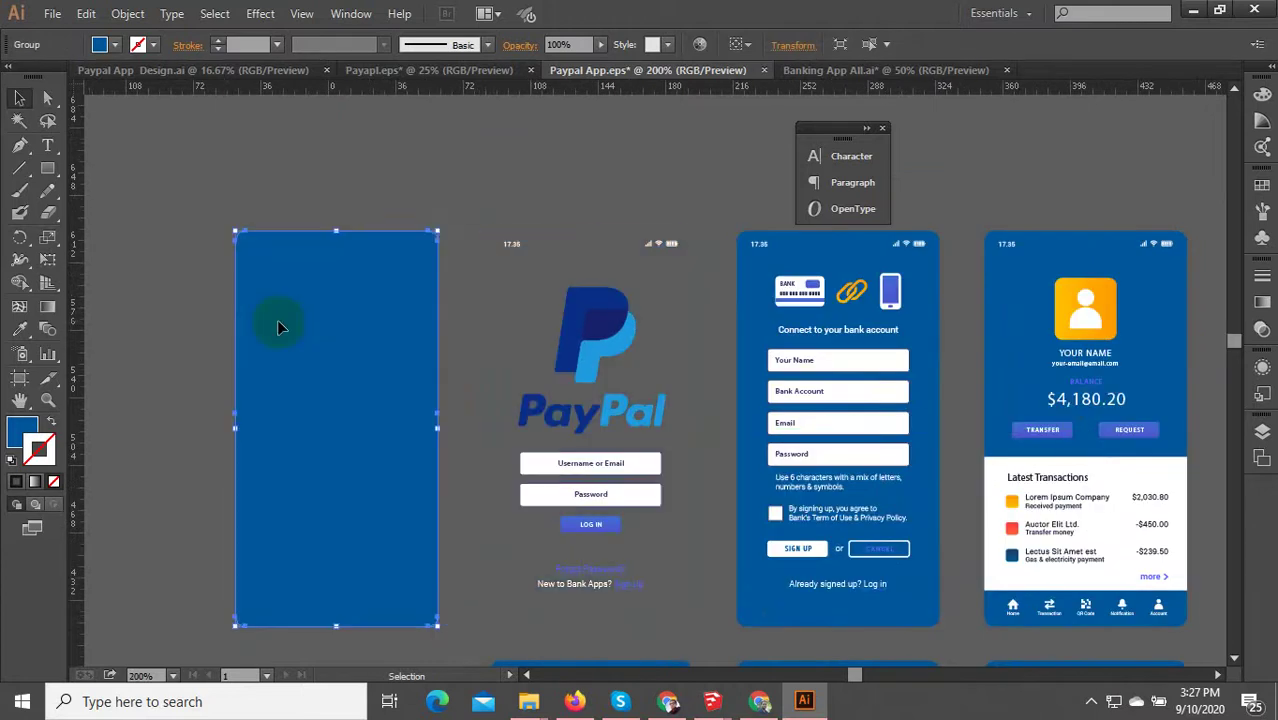
pyautogui.click(259, 207)
pyautogui.hotkey('ctrl', 'z')
pyautogui.hotkey('ctrl', 'z')
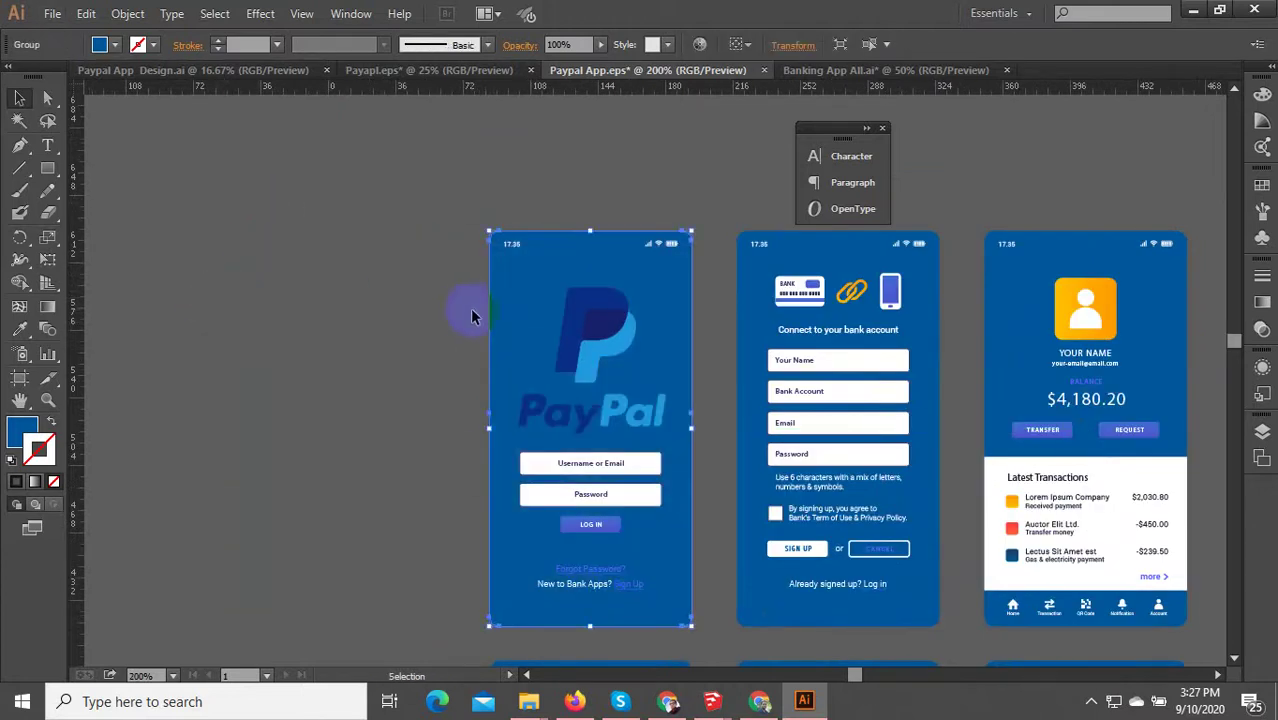
# - Duplicate the login screen's blue background beside it and draw a rounded rectangle of about 108 by 211 px over the copy
pyautogui.moveTo(505, 316); pyautogui.dragTo(175, 314)
pyautogui.click(320, 163)
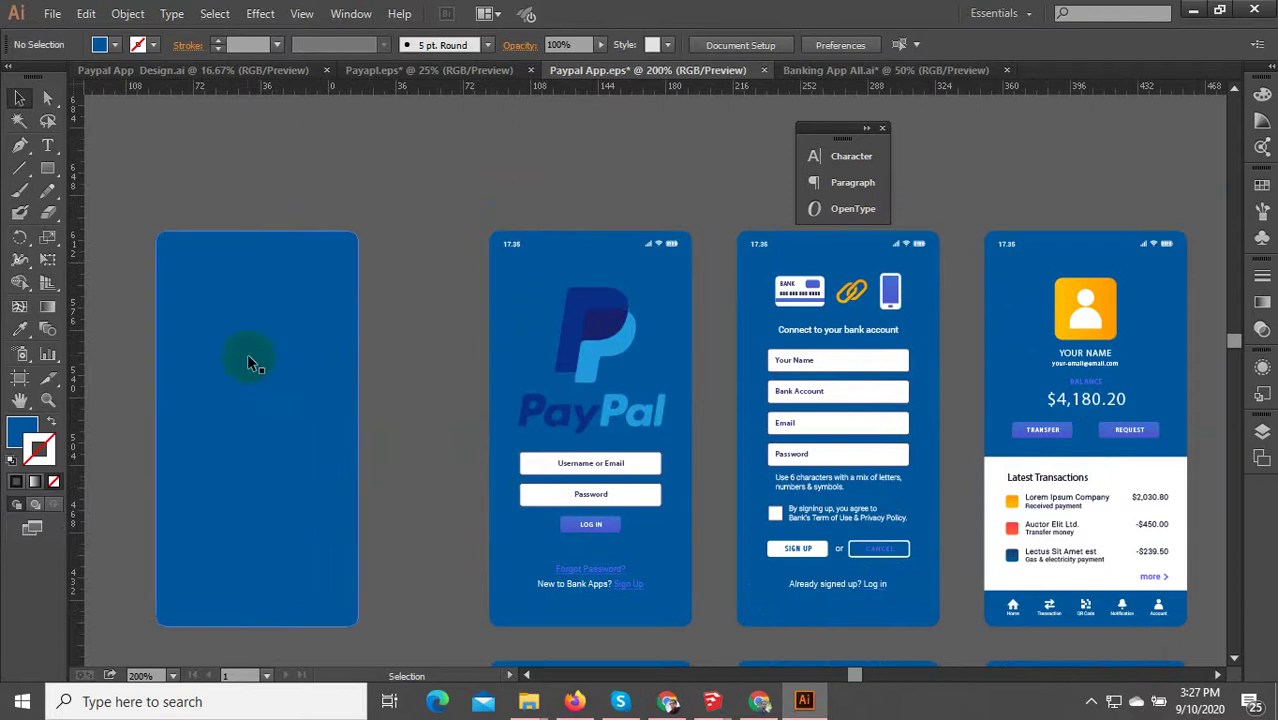
pyautogui.moveTo(47, 179); pyautogui.dragTo(115, 190)
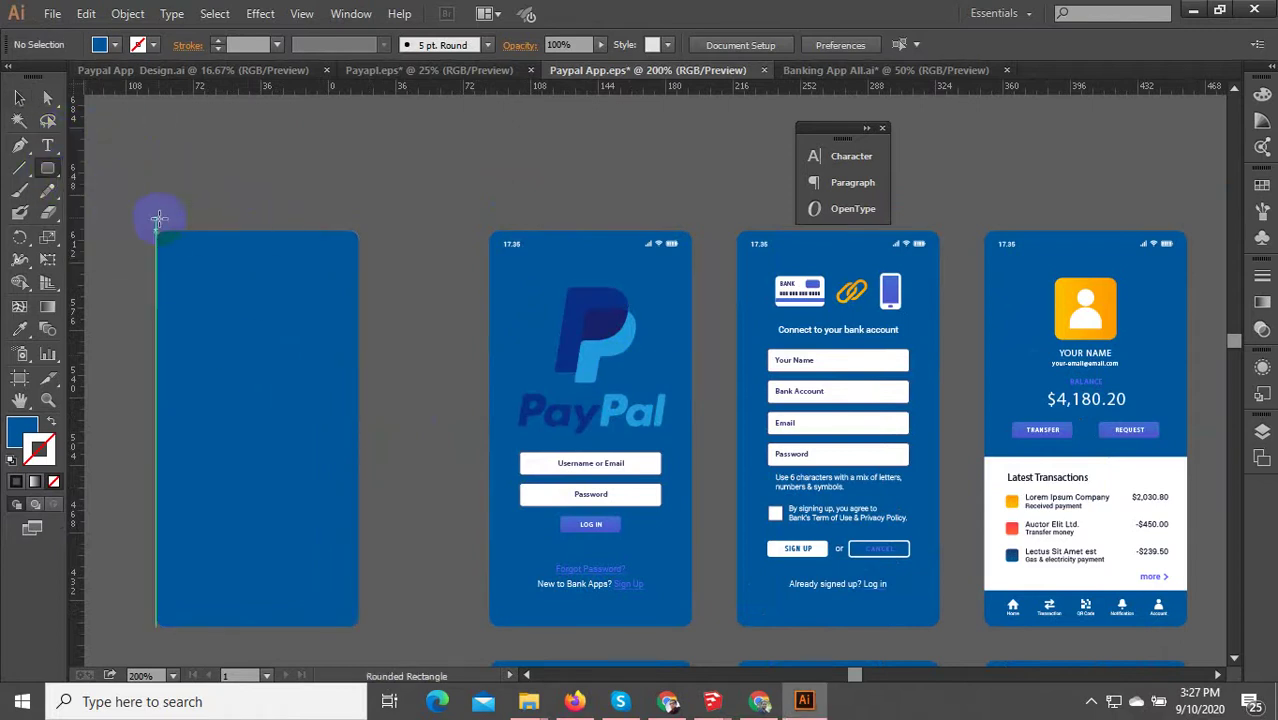
pyautogui.moveTo(157, 231); pyautogui.dragTo(361, 626)
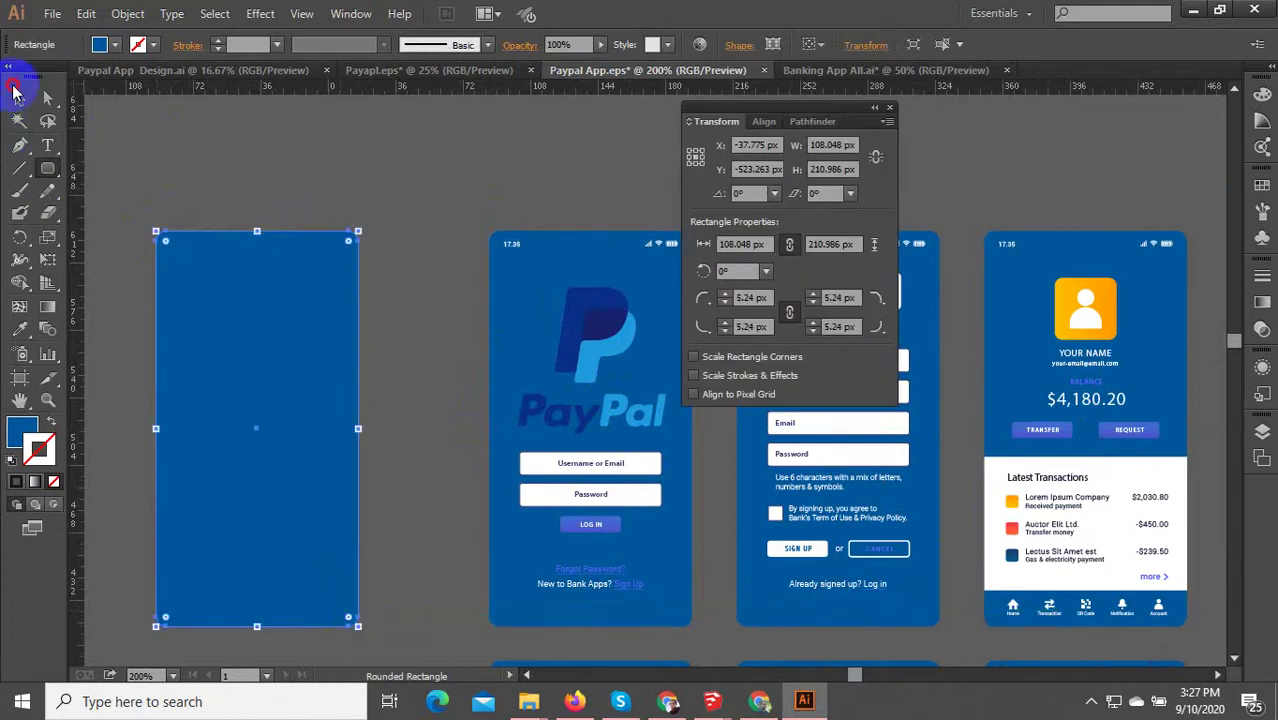
# - Try to shift the new rounded rectangle sideways off the duplicated blue background
pyautogui.click(17, 96)
pyautogui.moveTo(261, 305); pyautogui.dragTo(186, 305)
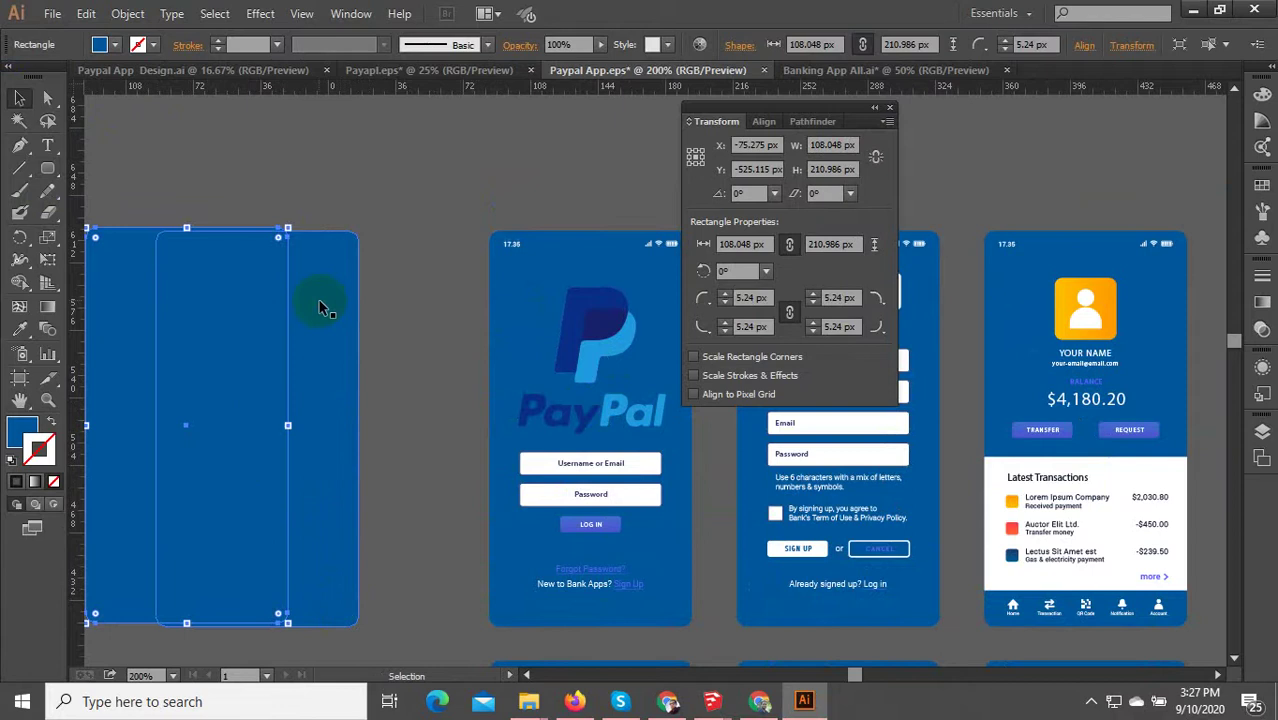
pyautogui.hotkey('ctrl', 'z')
# - Examine the login screen's PayPal logo, time label, status icons, input fields and LOG IN button up close
pyautogui.click(600, 340)
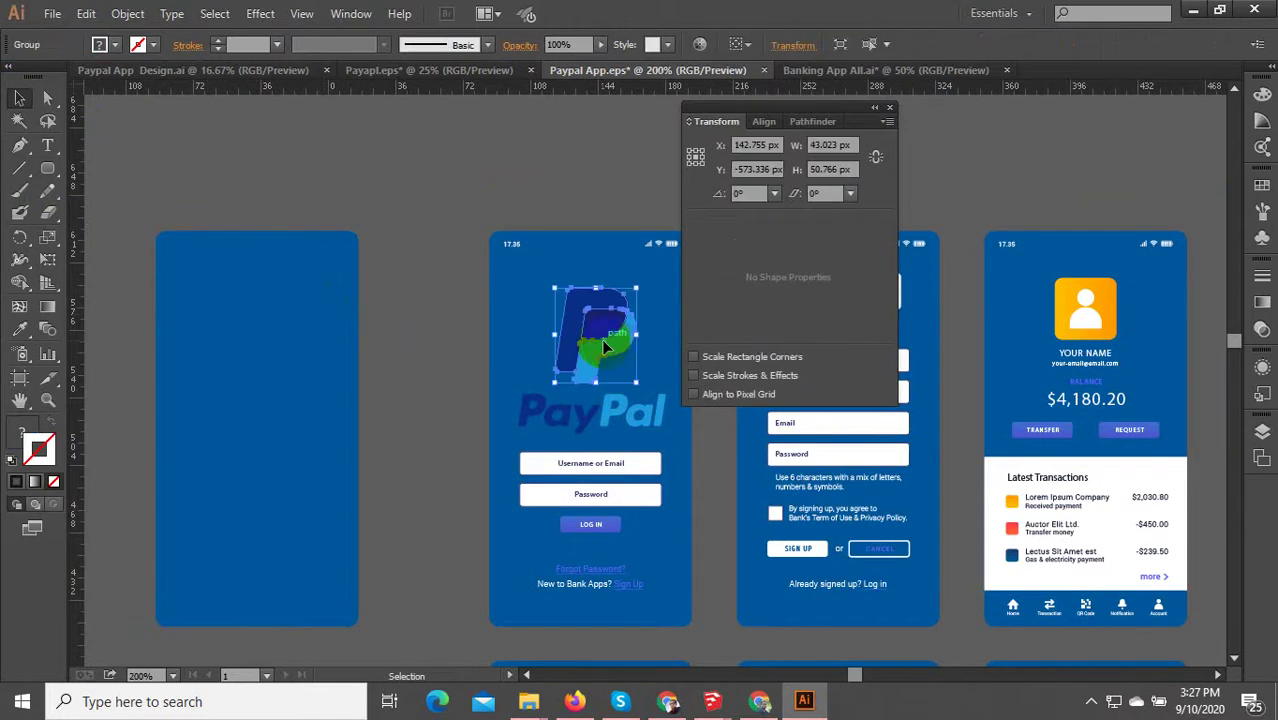
pyautogui.scroll(3, 520, 240)
pyautogui.click(465, 265)
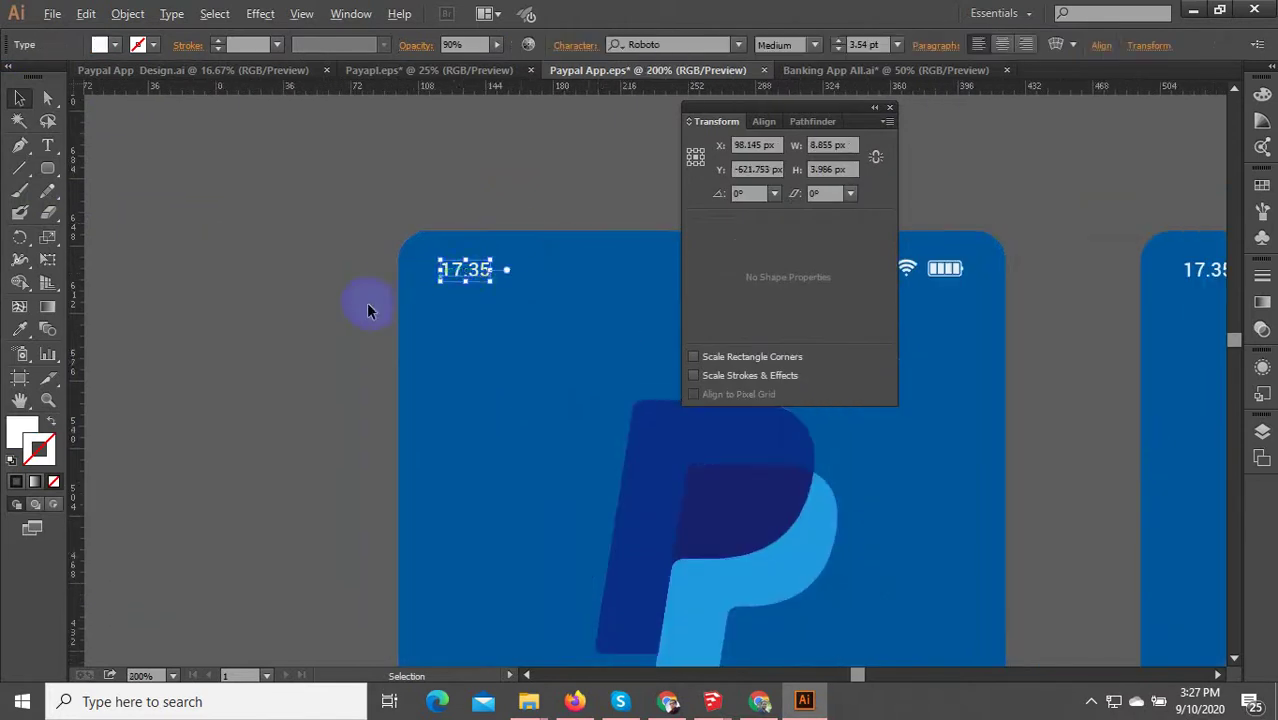
pyautogui.scroll(-3, 365, 305)
pyautogui.scroll(5, 560, 300)
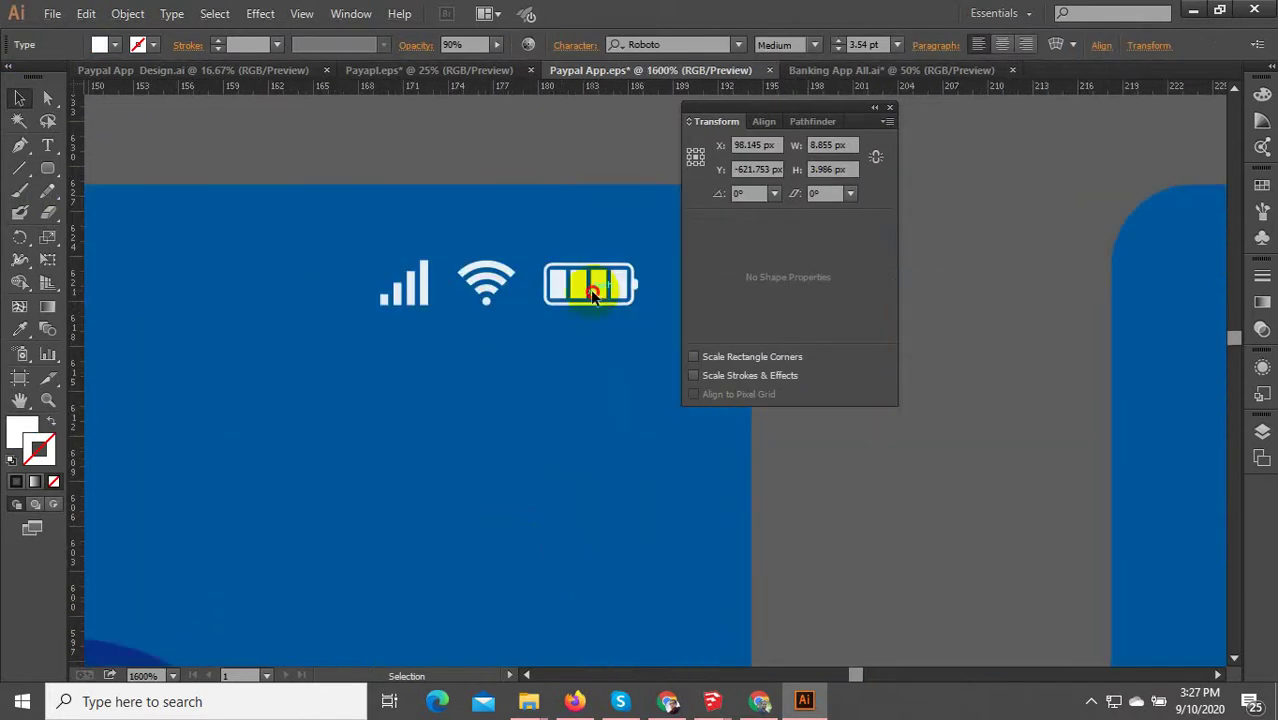
pyautogui.click(592, 296)
pyautogui.scroll(-3, 580, 290)
pyautogui.click(560, 320)
pyautogui.moveTo(549, 337); pyautogui.dragTo(592, 254)
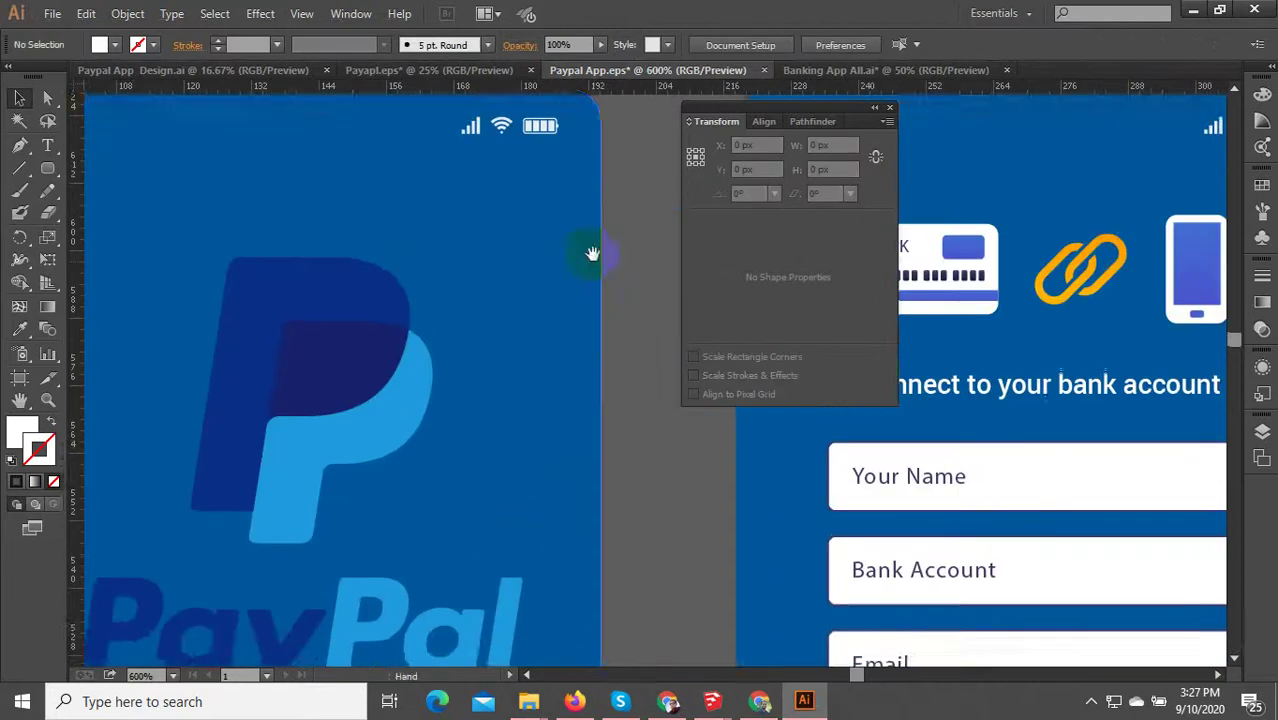
pyautogui.scroll(-5, 592, 254)
pyautogui.scroll(6, 560, 330)
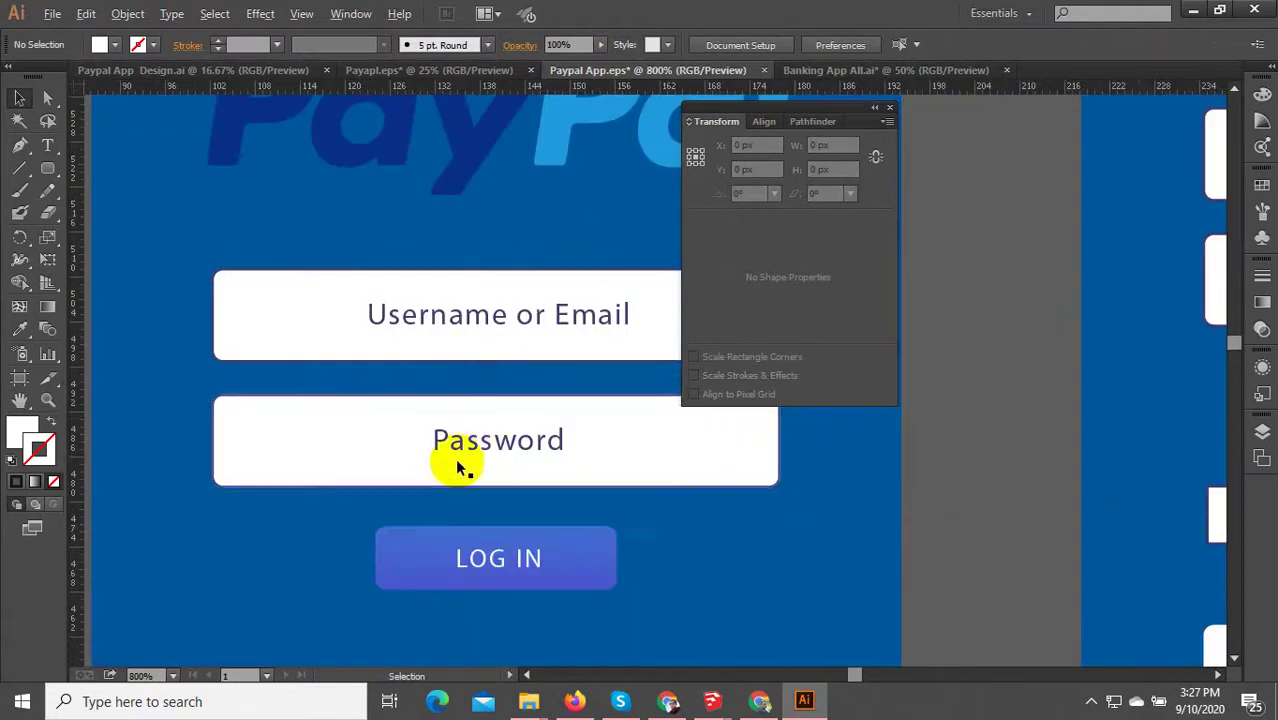
# - Try to move the login screen's Username or Email and Password fields together into the space beside the screen
pyautogui.click(455, 458)
pyautogui.scroll(5, 430, 425)
pyautogui.scroll(-3, 440, 425)
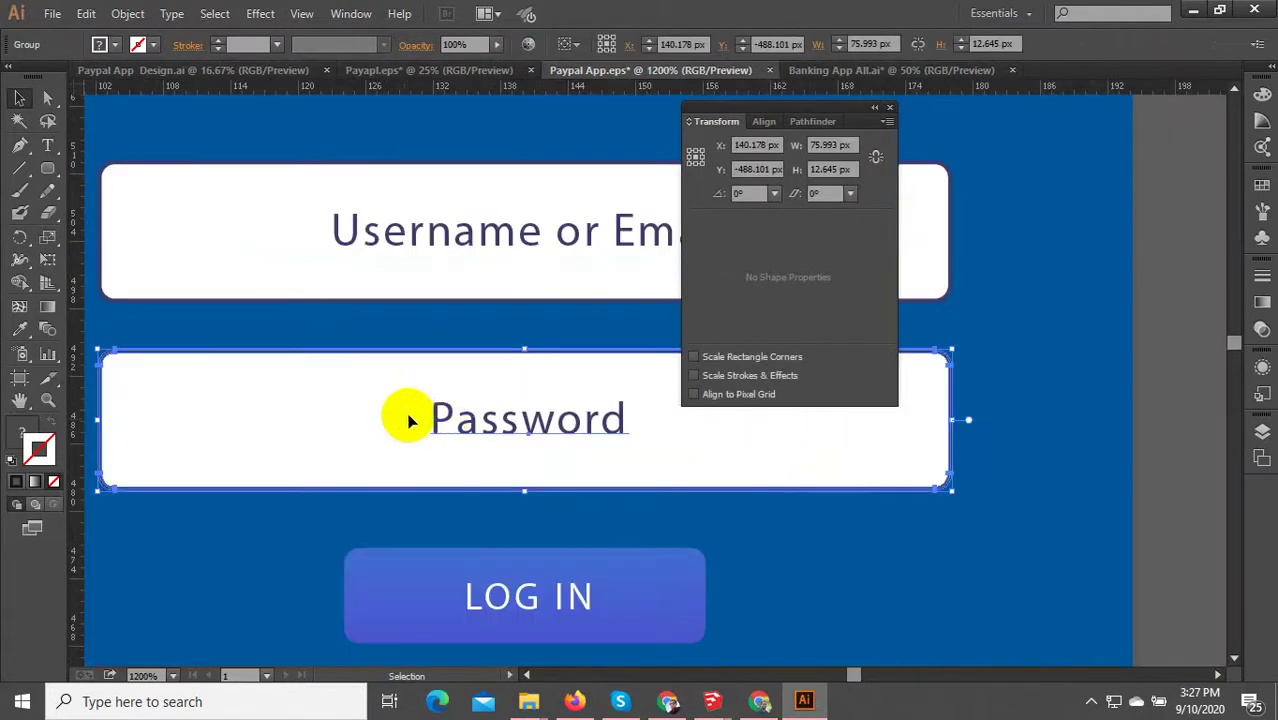
pyautogui.scroll(-5, 408, 420)
pyautogui.keyDown('shift'); pyautogui.click(608, 380); pyautogui.keyUp('shift')
pyautogui.scroll(-2, 608, 380)
pyautogui.moveTo(609, 373); pyautogui.dragTo(421, 379)
pyautogui.scroll(3, 415, 385)
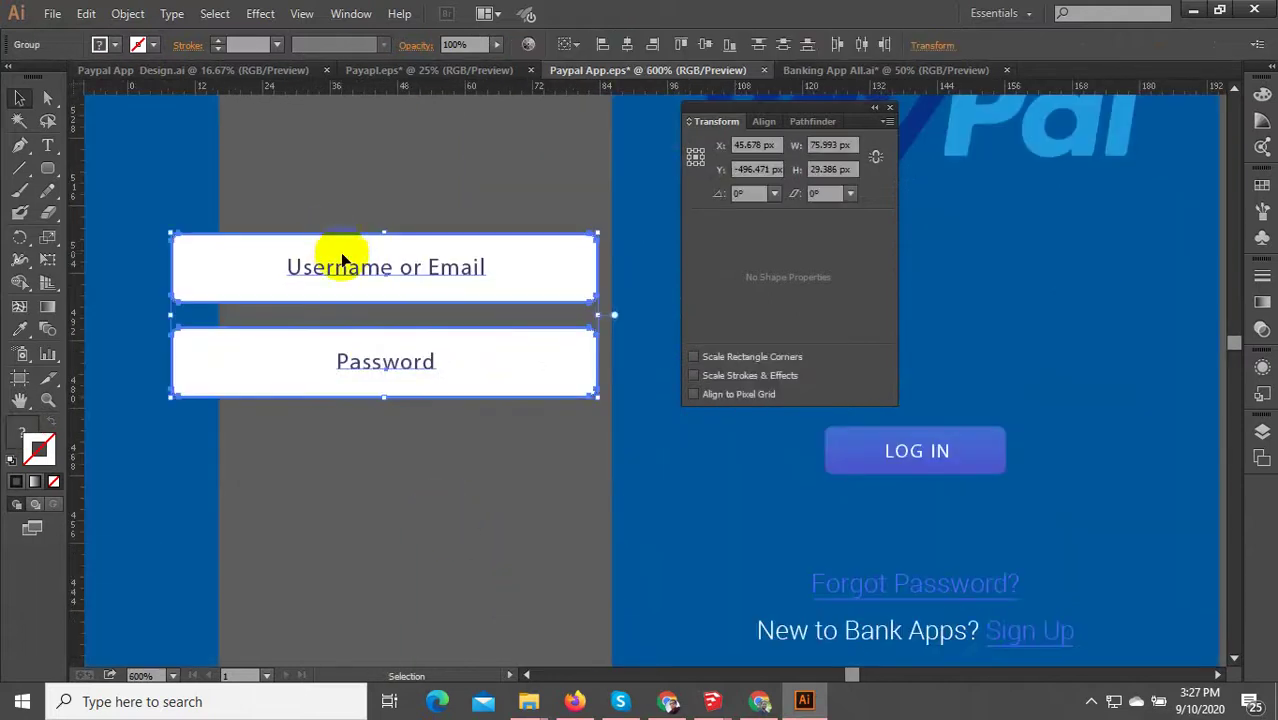
pyautogui.click(379, 213)
pyautogui.moveTo(300, 185); pyautogui.dragTo(293, 295)
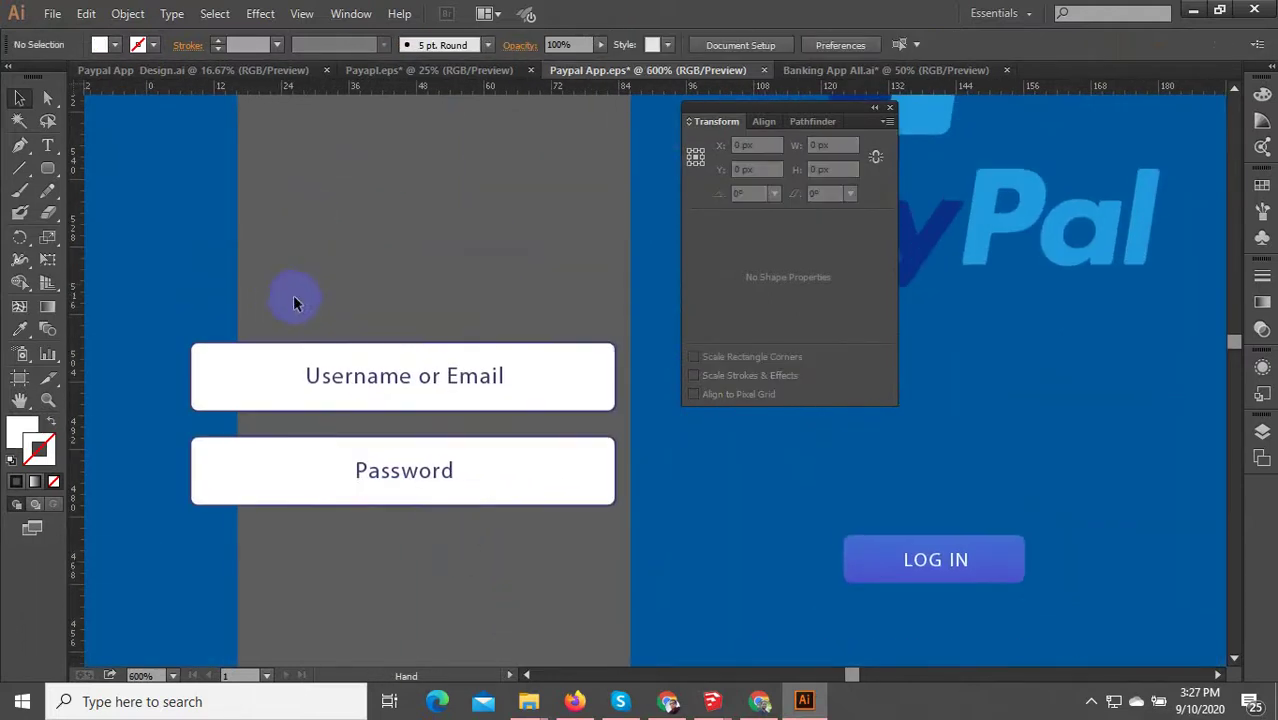
pyautogui.hotkey('ctrl', 'z')
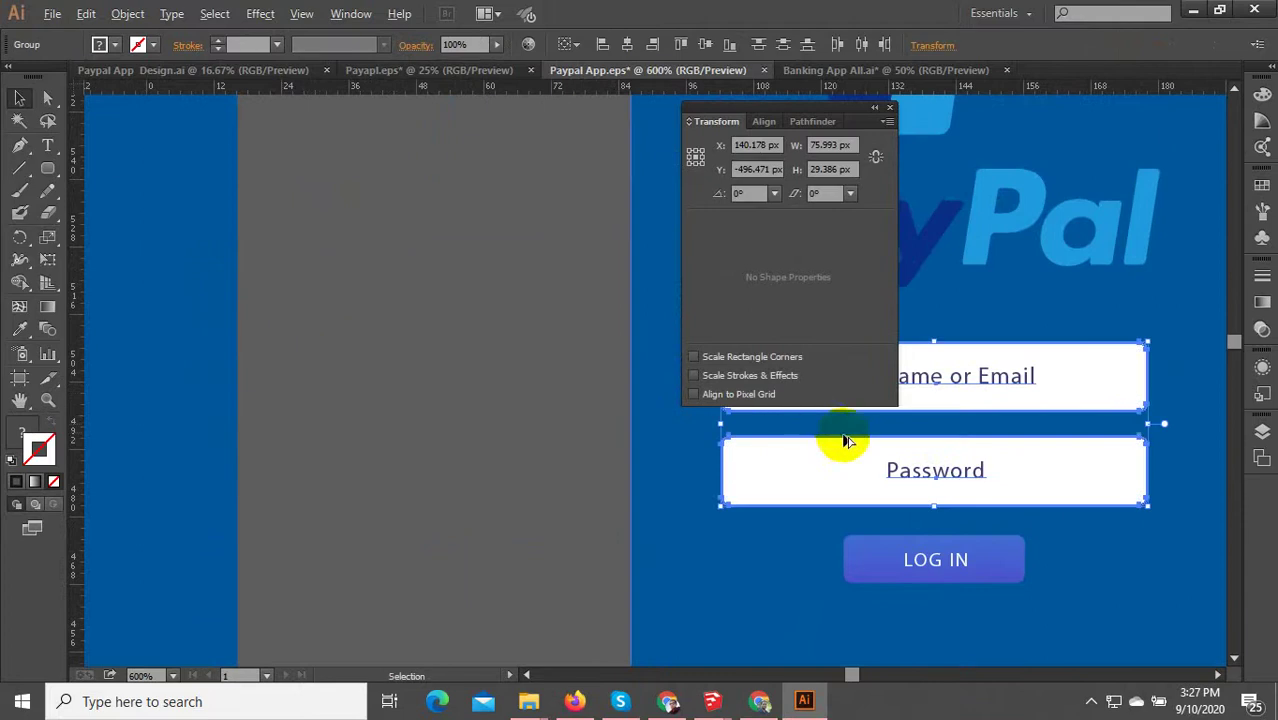
# - Duplicate the login screen's Username or Email and Password fields into the space beside the screen
pyautogui.moveTo(841, 437); pyautogui.dragTo(296, 487)
pyautogui.scroll(2, 300, 289)
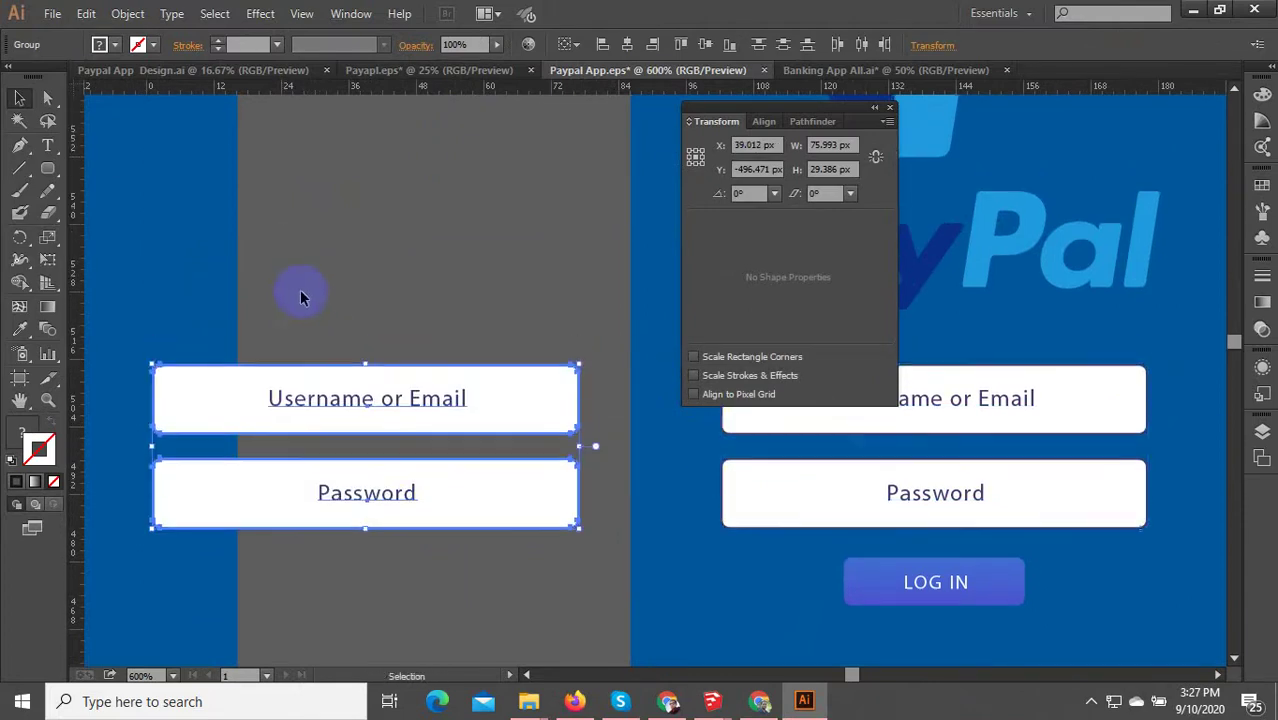
# - Draw a rounded rectangle of about 80 by 14 px above the copied fields and adjust its corner radius to about 2.08 px
pyautogui.moveTo(40, 172); pyautogui.dragTo(96, 169)
pyautogui.moveTo(179, 301)
pyautogui.mouseDown()
pyautogui.moveTo(608, 380)
pyautogui.moveTo(610, 368)
pyautogui.mouseUp()
pyautogui.moveTo(570, 328); pyautogui.dragTo(583, 341)
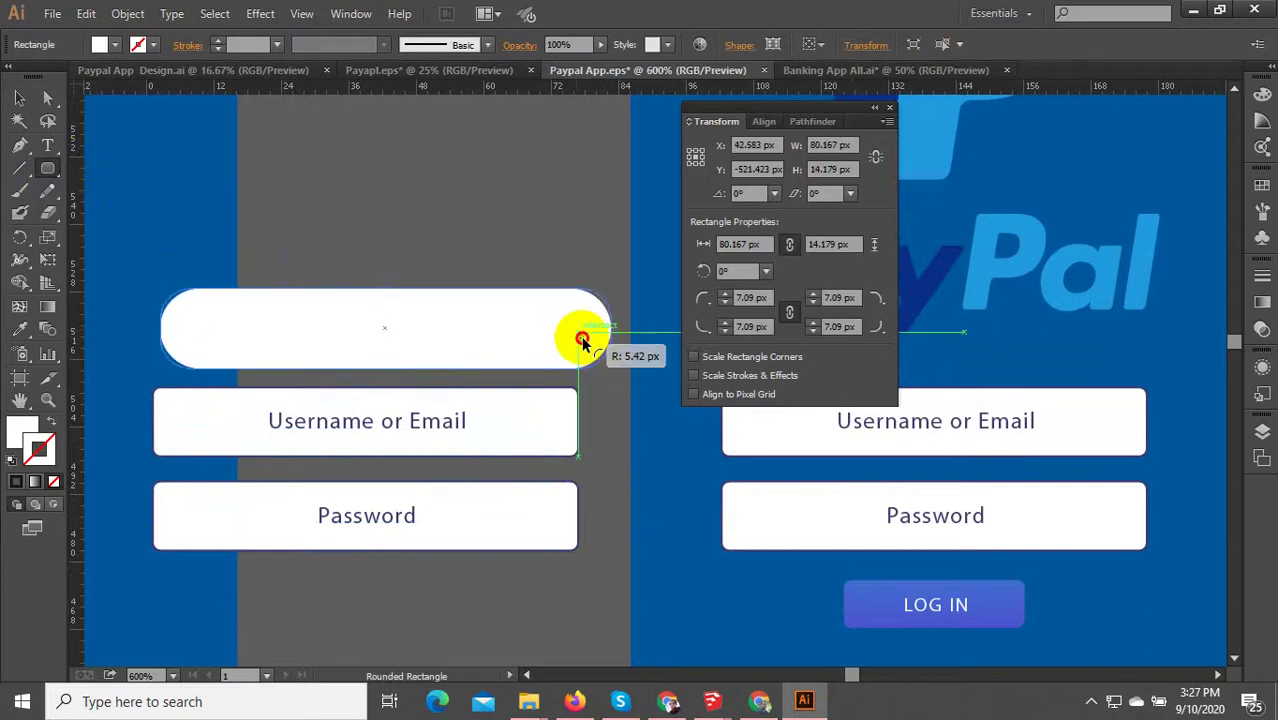
pyautogui.hotkey('ctrl', 'z')
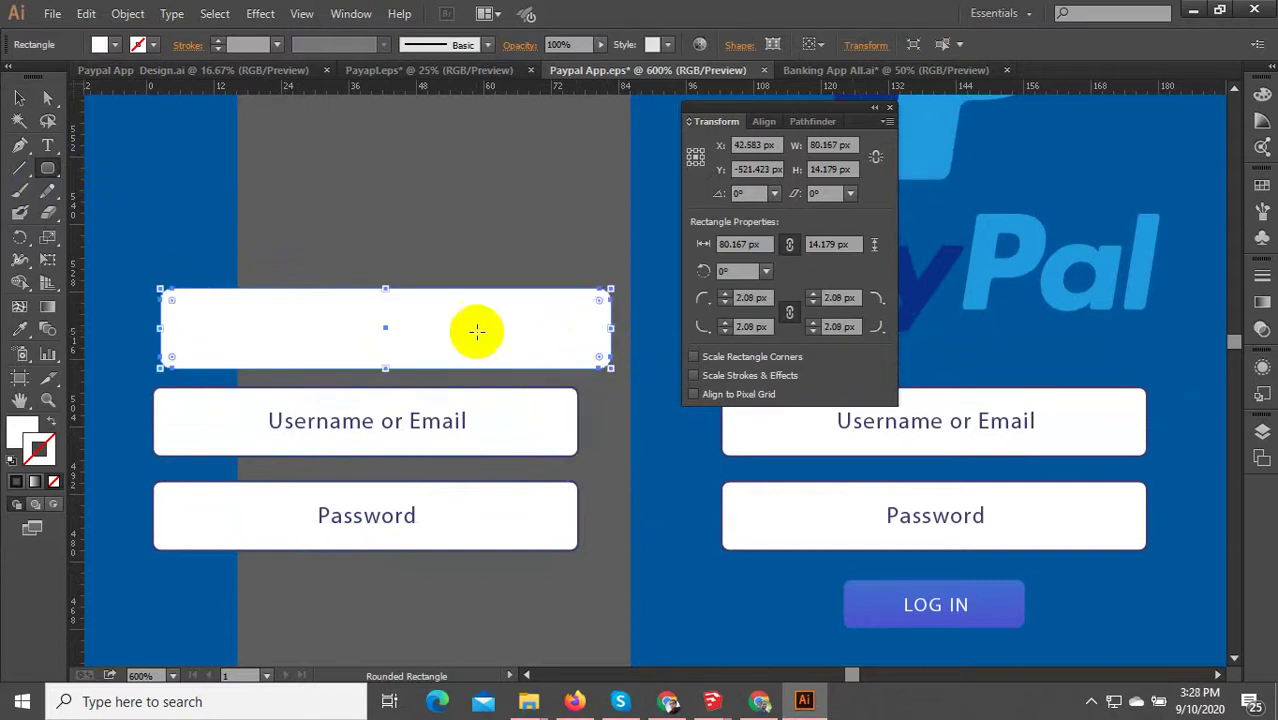
pyautogui.click(19, 98)
pyautogui.click(285, 198)
# - Compare the new rounded rectangle with the copied Username or Email field below it
pyautogui.scroll(2, 531, 336)
pyautogui.click(531, 336)
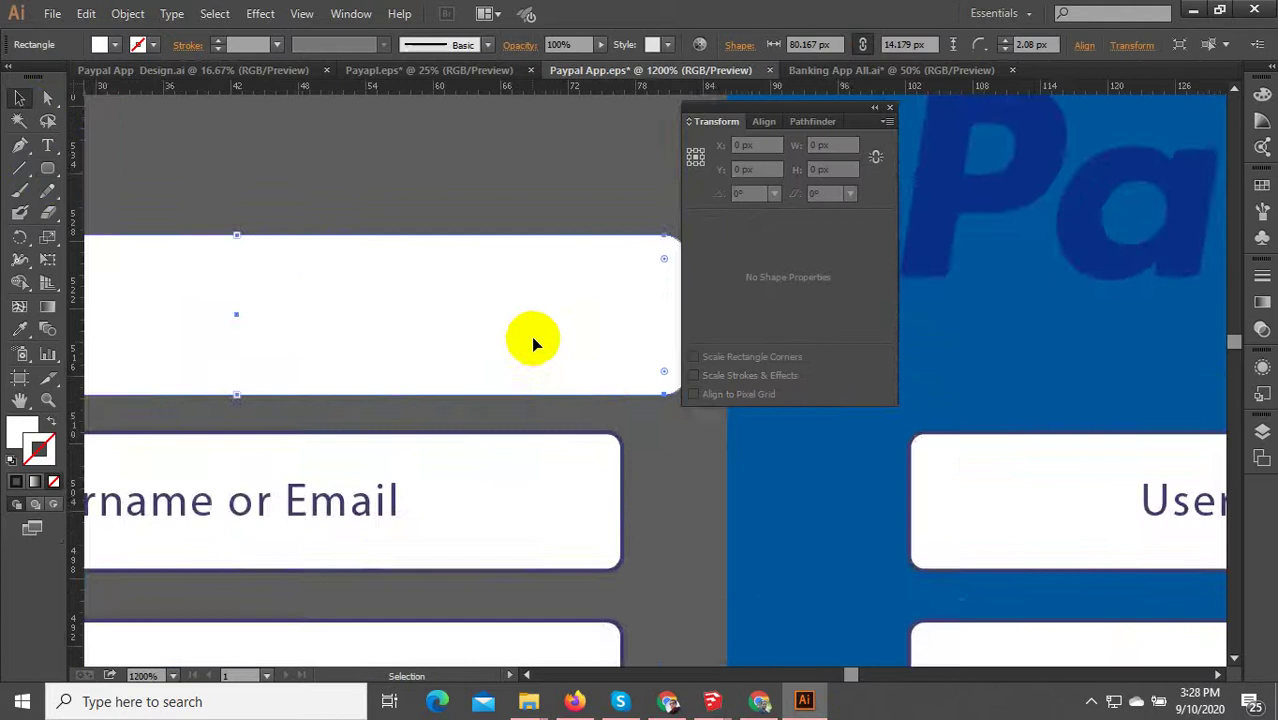
pyautogui.scroll(-2, 531, 336)
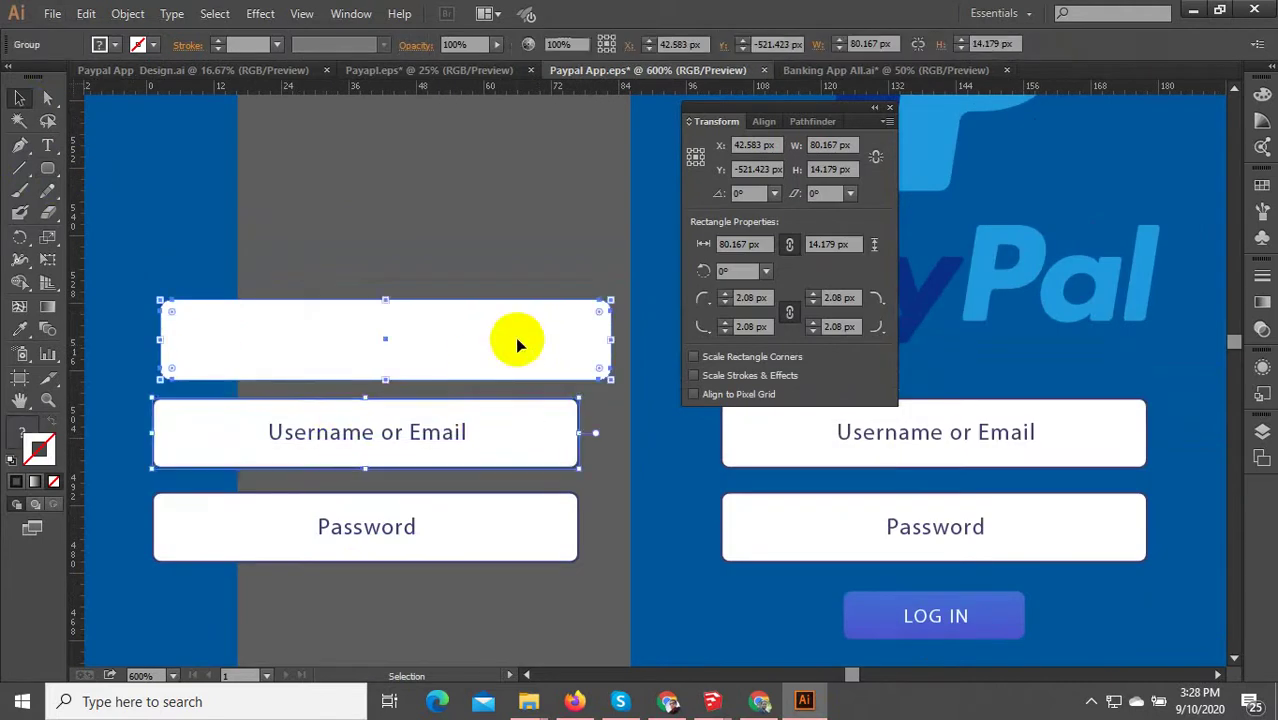
pyautogui.click(180, 414)
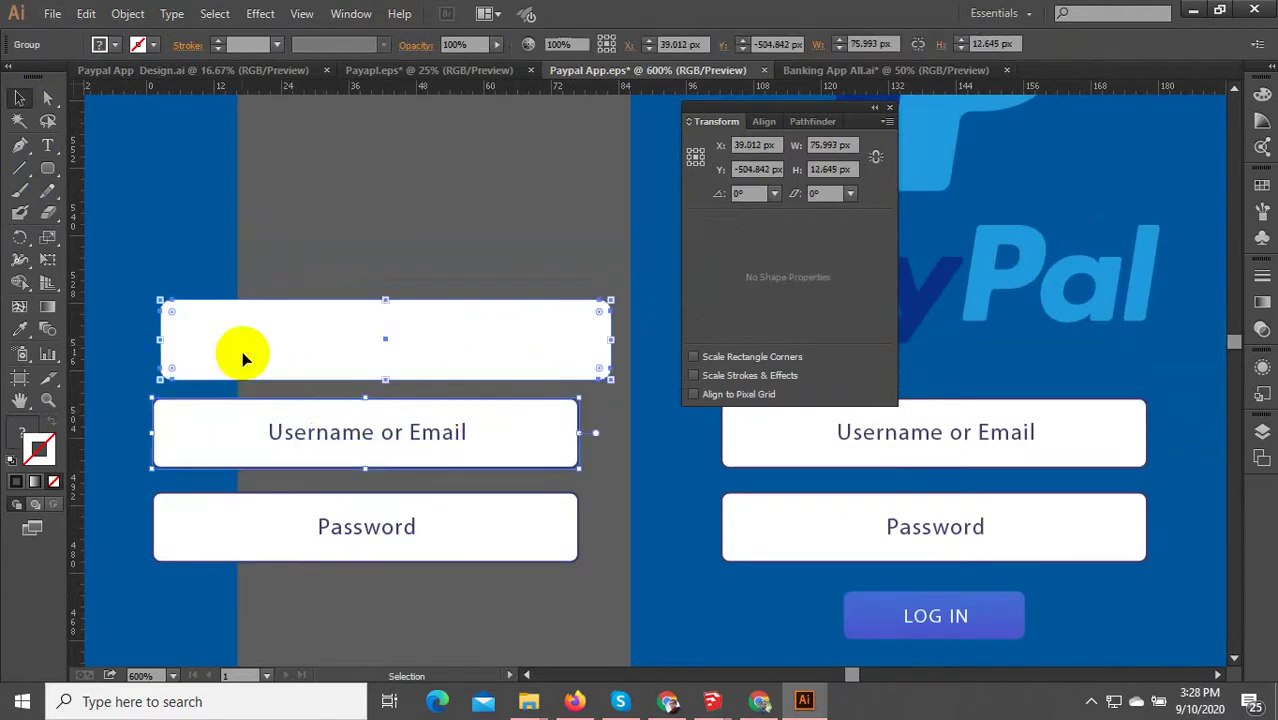
pyautogui.click(242, 351)
pyautogui.click(205, 433)
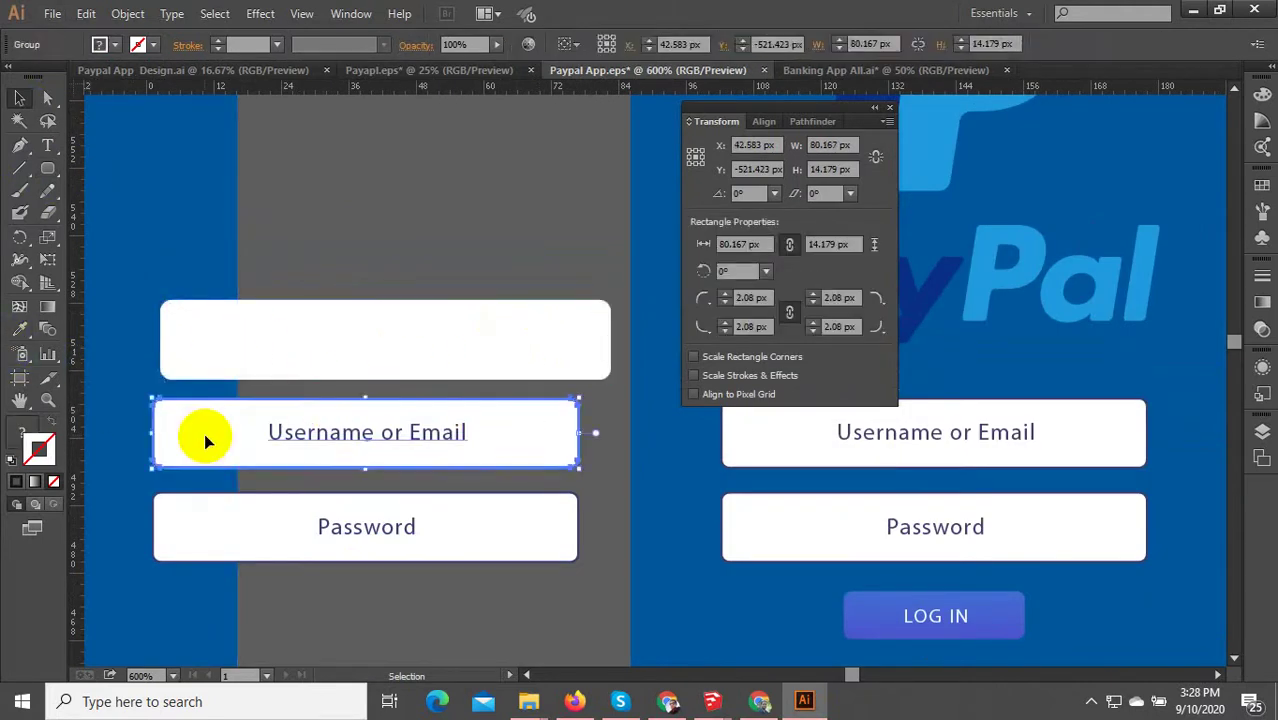
# - Try to copy the Username or Email field's outline style onto the new rounded rectangle with the Eyedropper
pyautogui.click(240, 337)
pyautogui.click(21, 331)
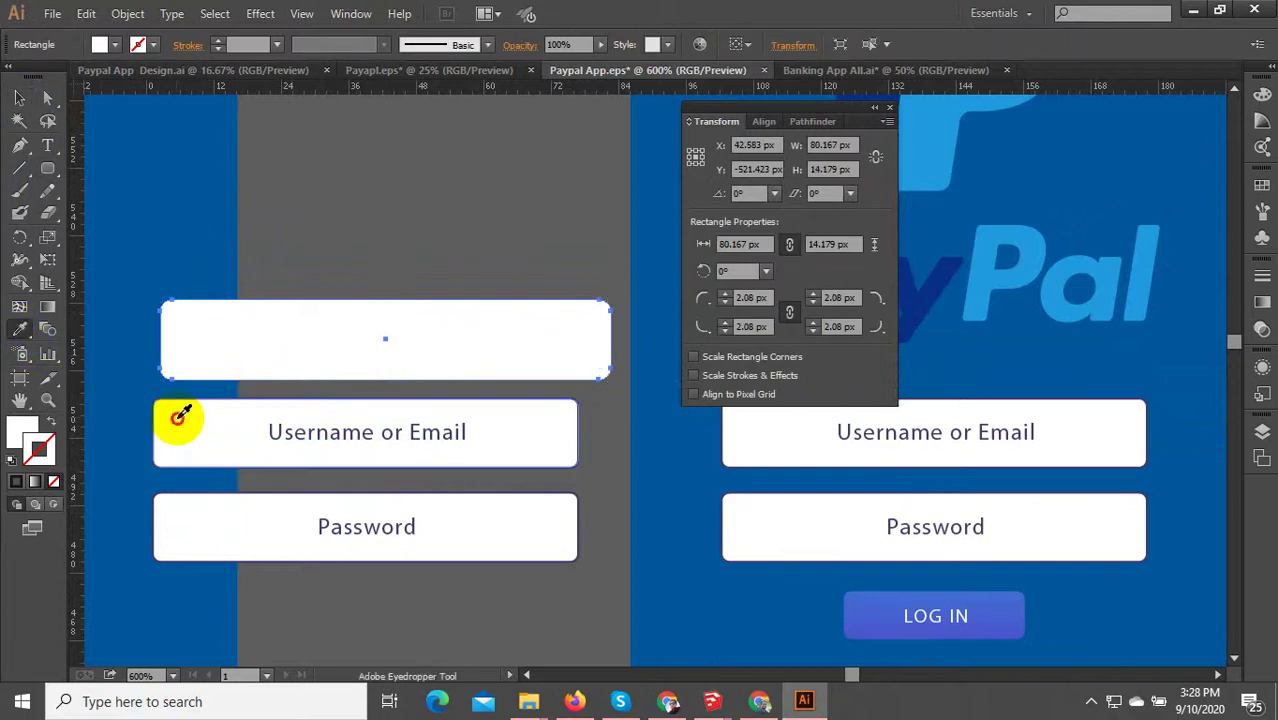
pyautogui.scroll(4, 165, 380)
pyautogui.scroll(2, 470, 400)
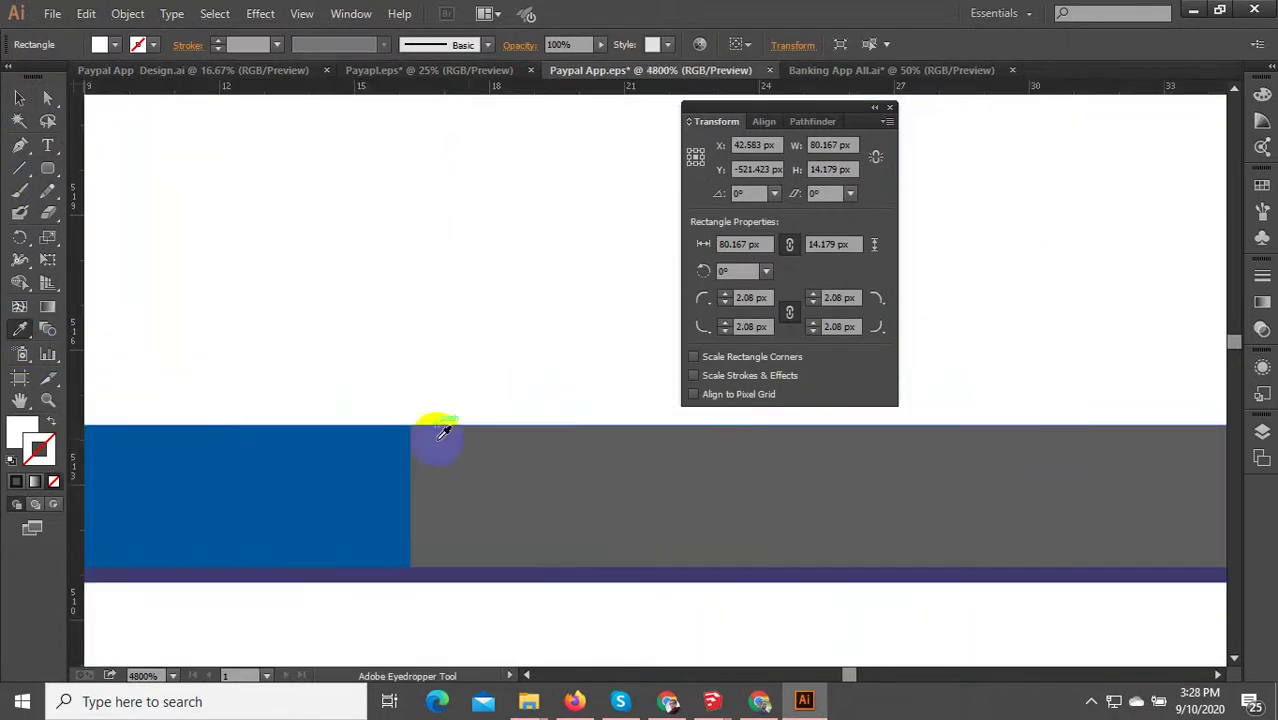
pyautogui.click(464, 571)
pyautogui.scroll(-4, 440, 565)
pyautogui.click(417, 558)
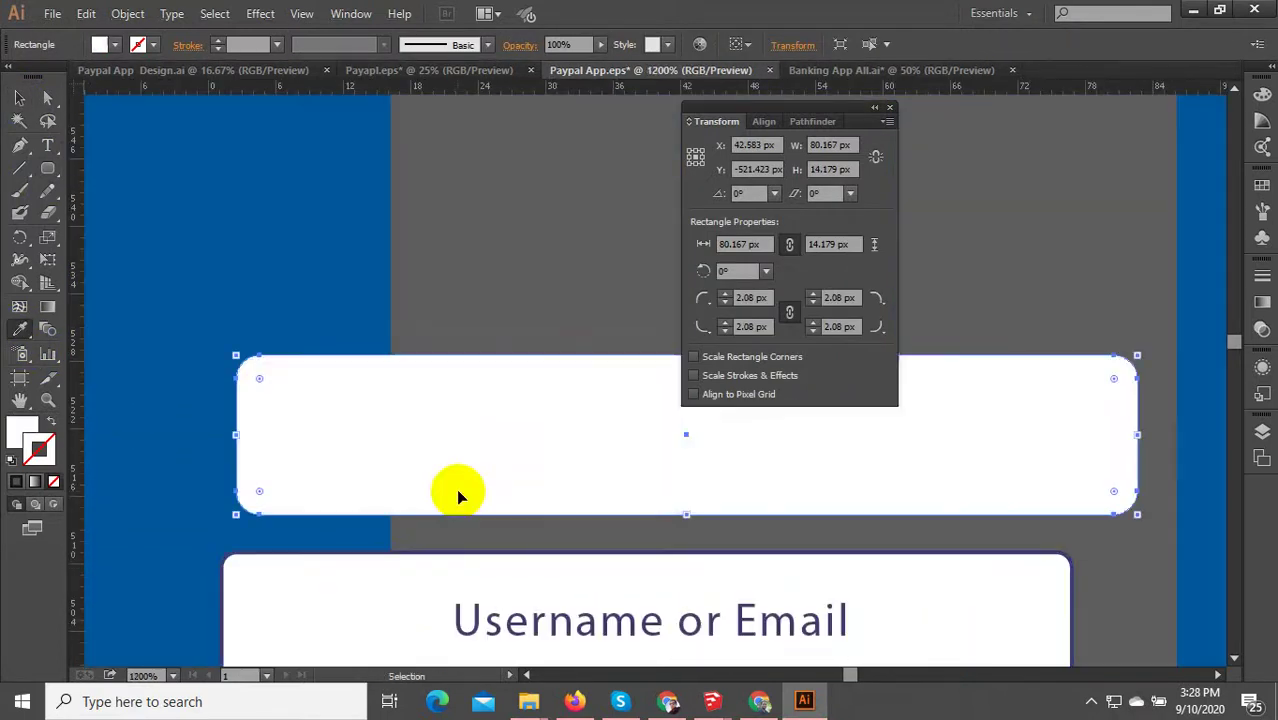
pyautogui.click(419, 552)
pyautogui.click(401, 600)
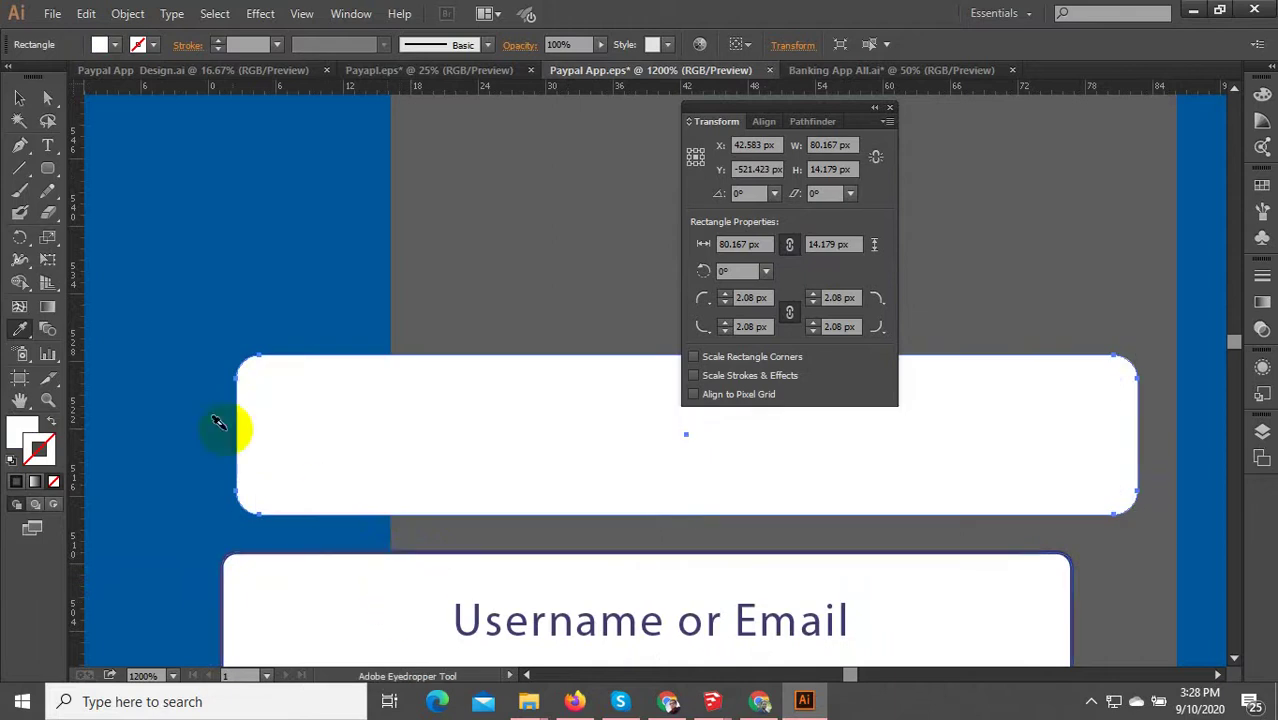
# - Give the new rounded rectangle a dark grey stroke and set its weight to 0.4 pt
pyautogui.scroll(3, 210, 432)
pyautogui.doubleClick(46, 440)
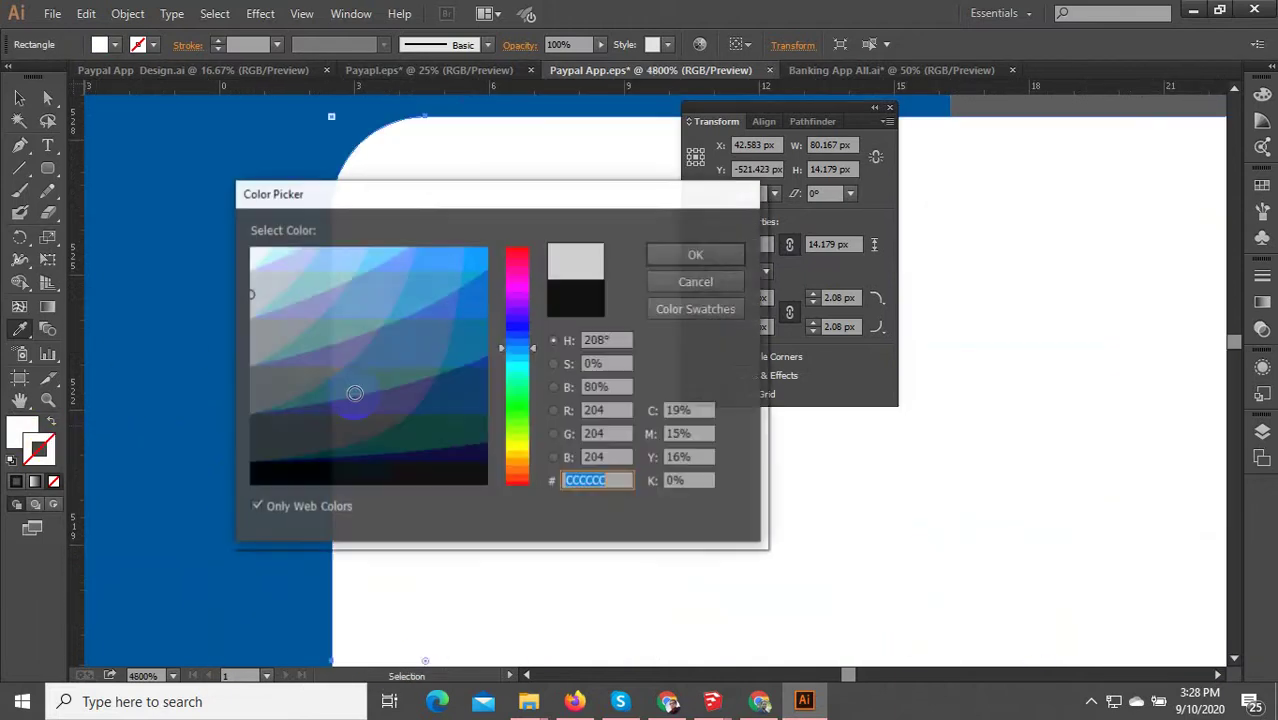
pyautogui.click(292, 453)
pyautogui.click(650, 260)
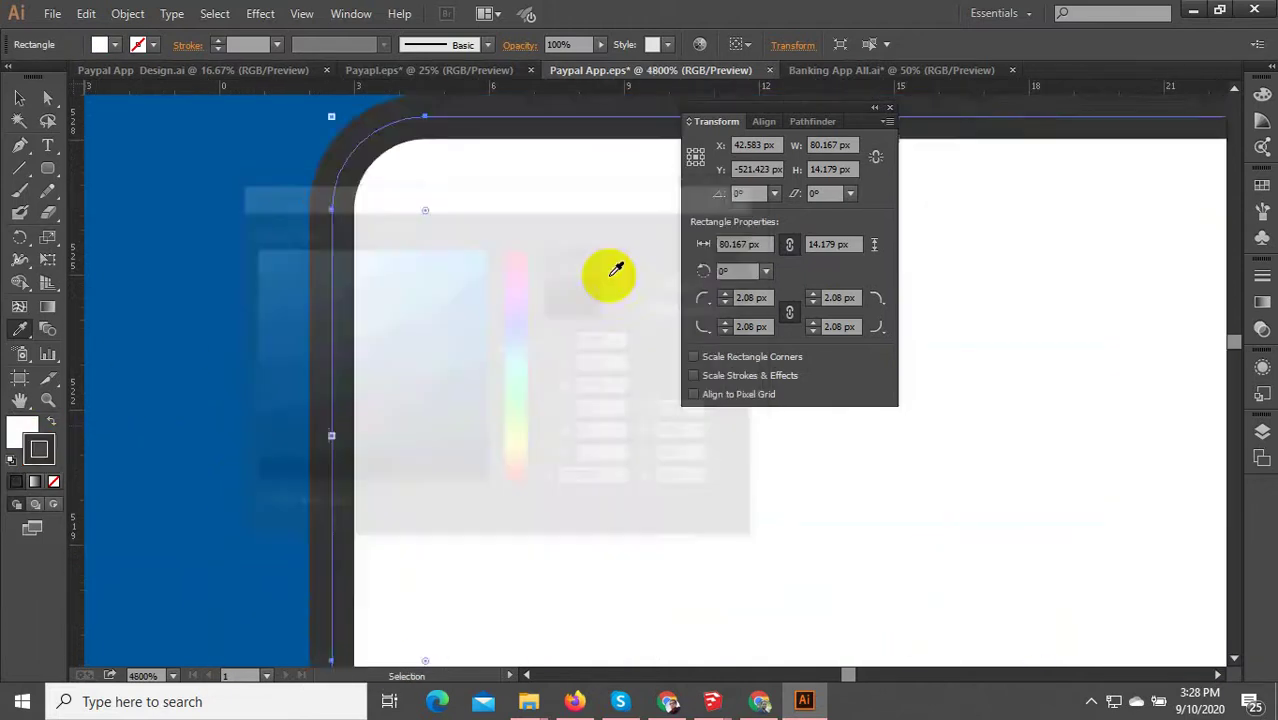
pyautogui.scroll(-1, 314, 380)
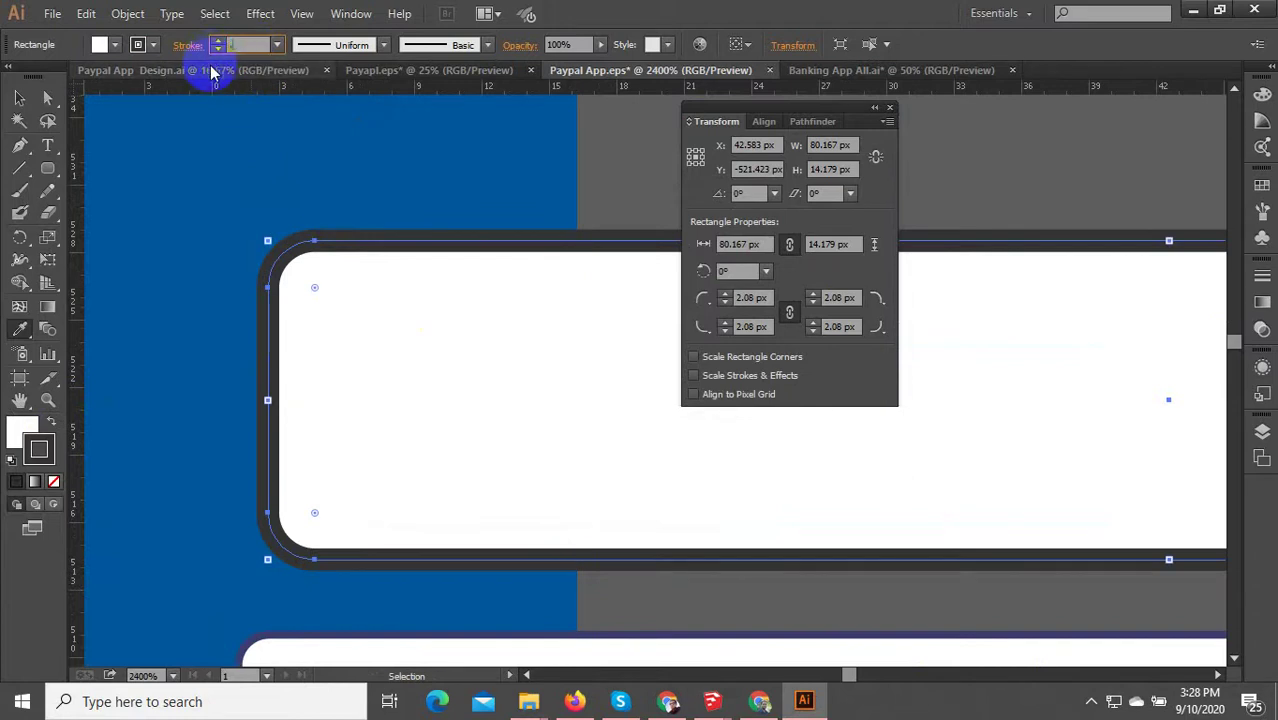
pyautogui.press('Return')
pyautogui.scroll(-2, 330, 210)
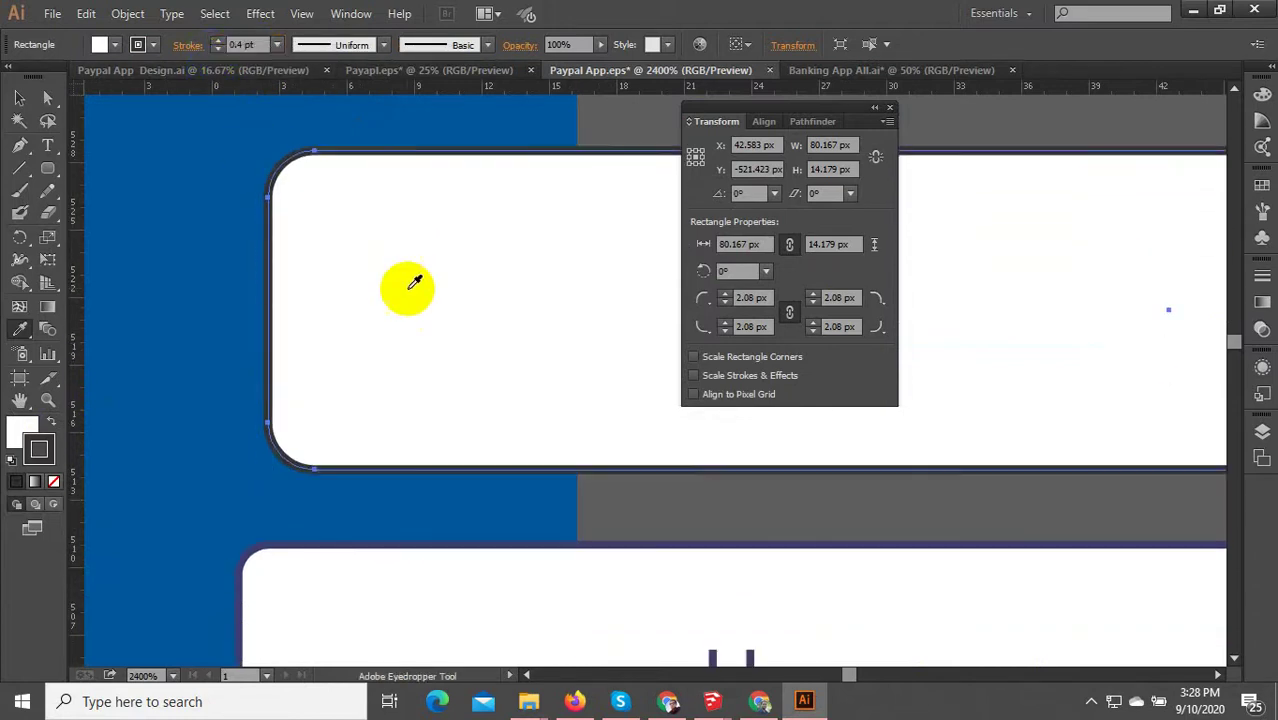
pyautogui.click(21, 99)
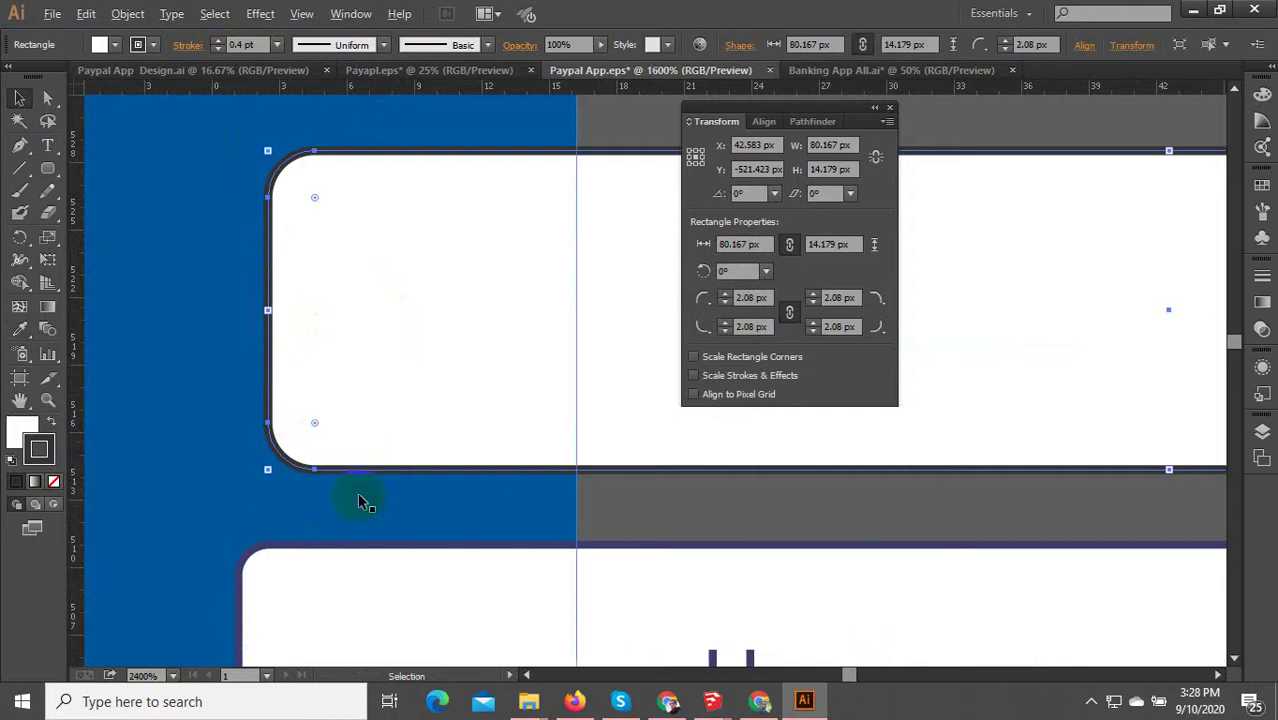
# - Delete the new rounded rectangle and the copied Username or Email and Password fields beside the login screen
pyautogui.scroll(-3, 357, 492)
pyautogui.click(528, 342)
pyautogui.scroll(-2, 551, 465)
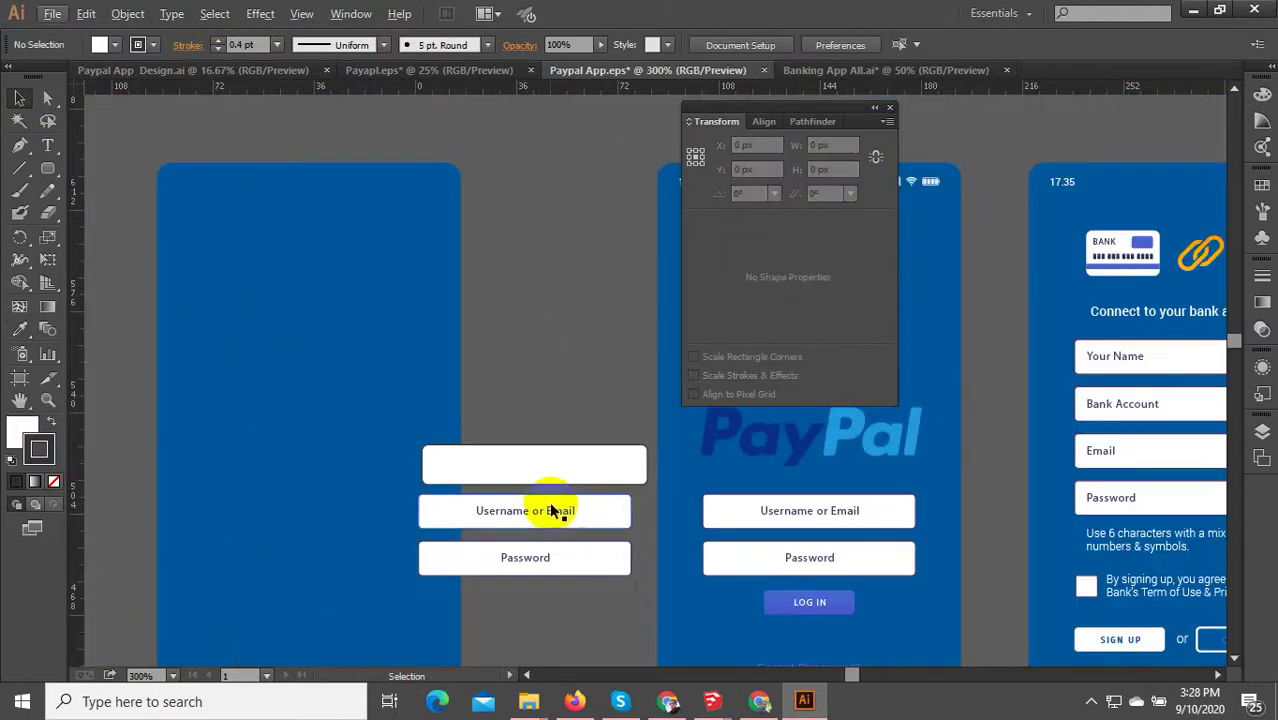
pyautogui.scroll(1, 558, 512)
pyautogui.scroll(-1, 593, 522)
pyautogui.moveTo(531, 596); pyautogui.dragTo(471, 380)
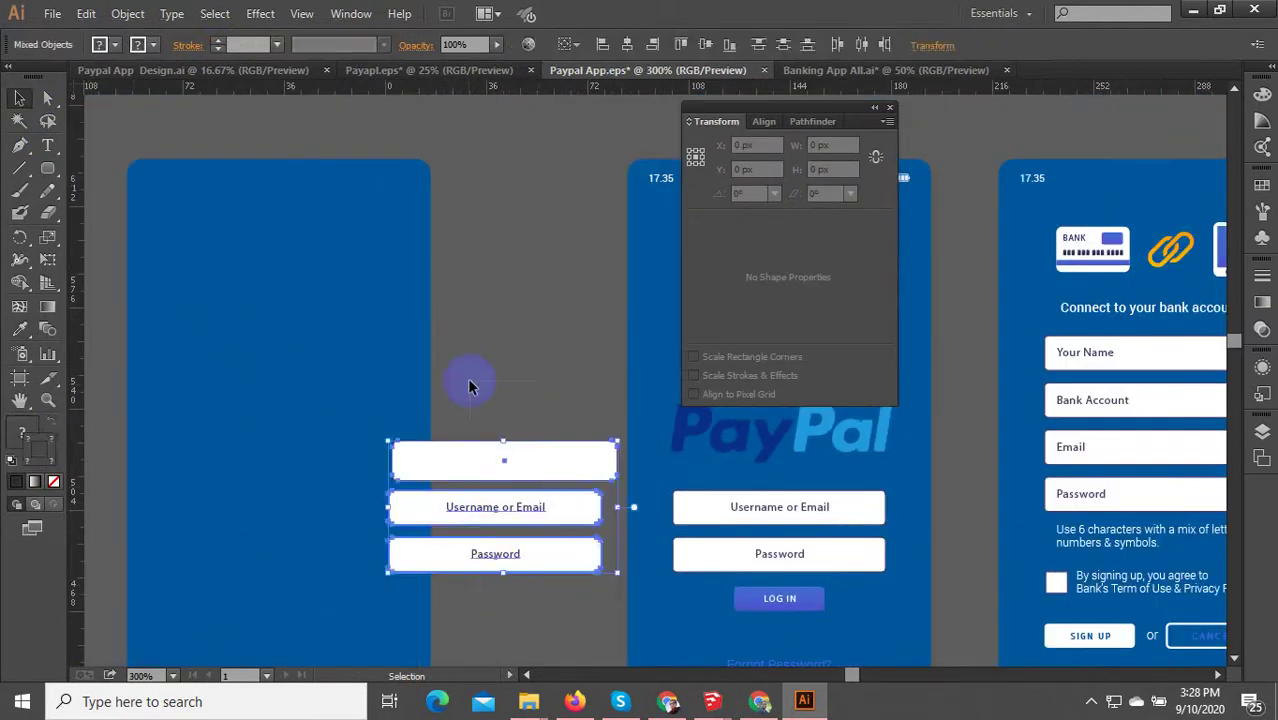
pyautogui.press('Delete')
# - Examine the lower part of the login screen, with its LOG IN button and the Forgot Password and Sign Up links
pyautogui.scroll(-5, 352, 529)
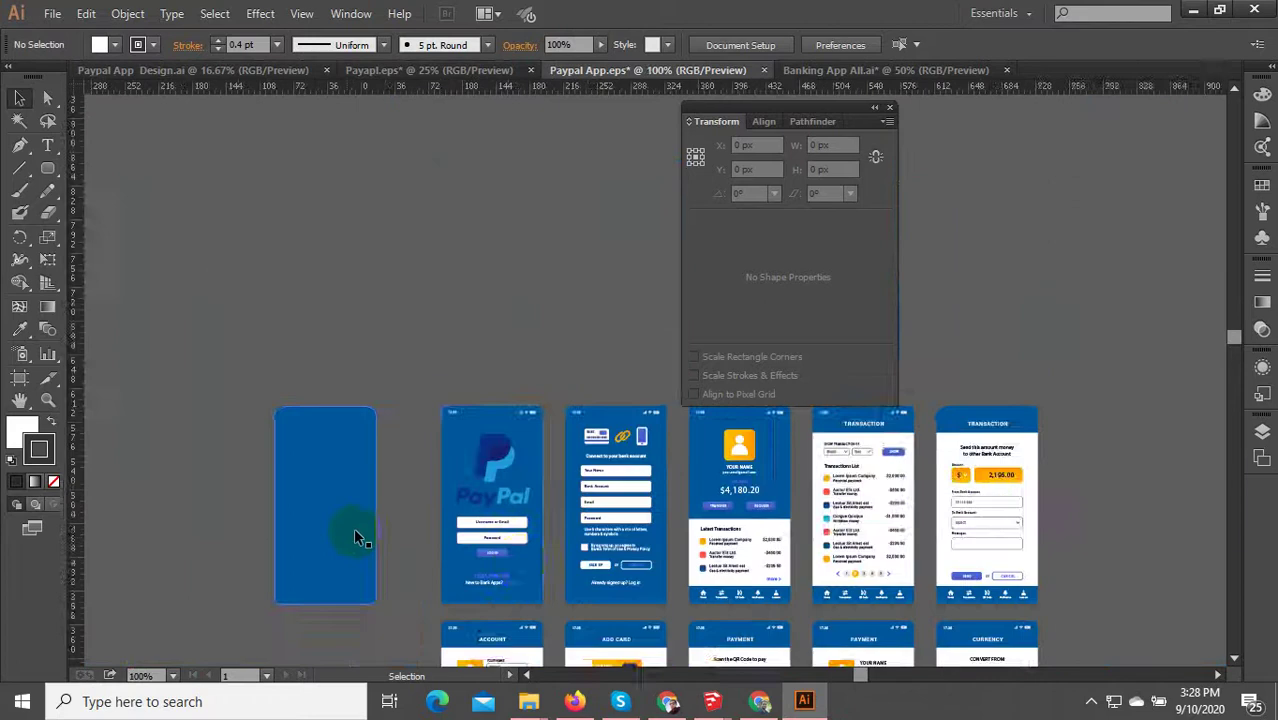
pyautogui.scroll(6, 353, 527)
pyautogui.scroll(2, 458, 433)
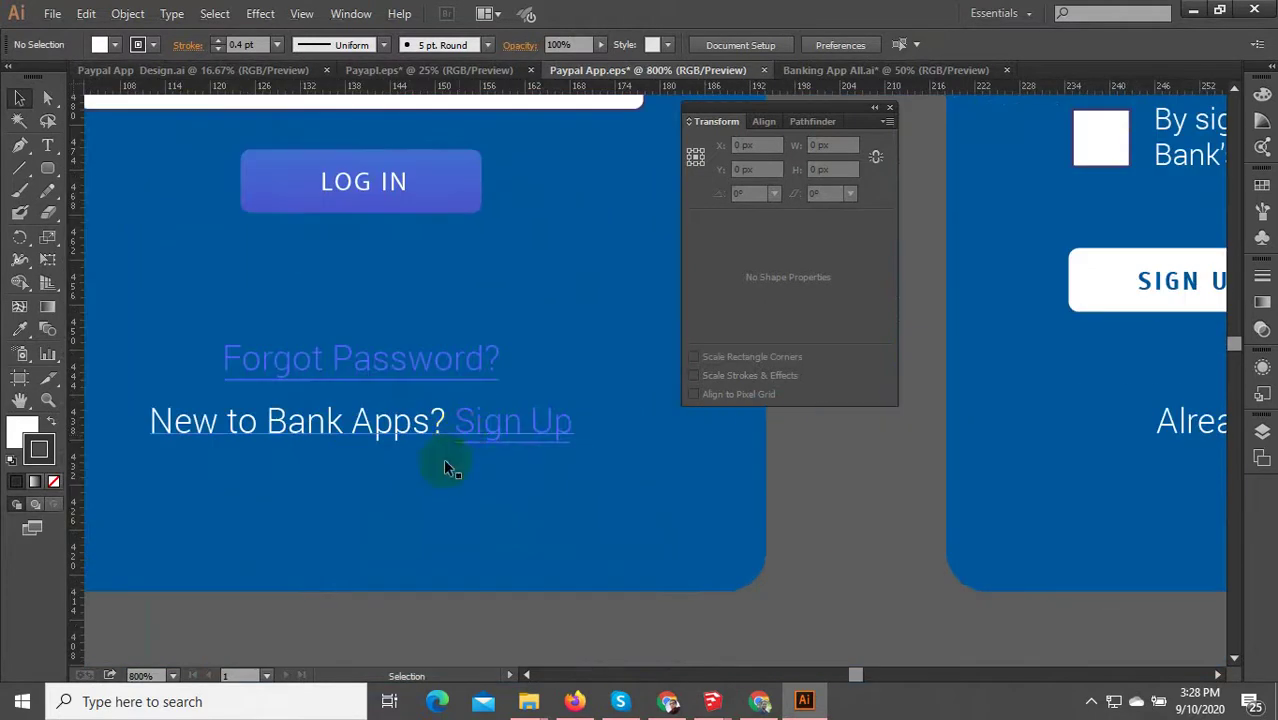
pyautogui.scroll(-1, 647, 519)
pyautogui.hscroll(2, 507, 475)
pyautogui.scroll(-3, 507, 475)
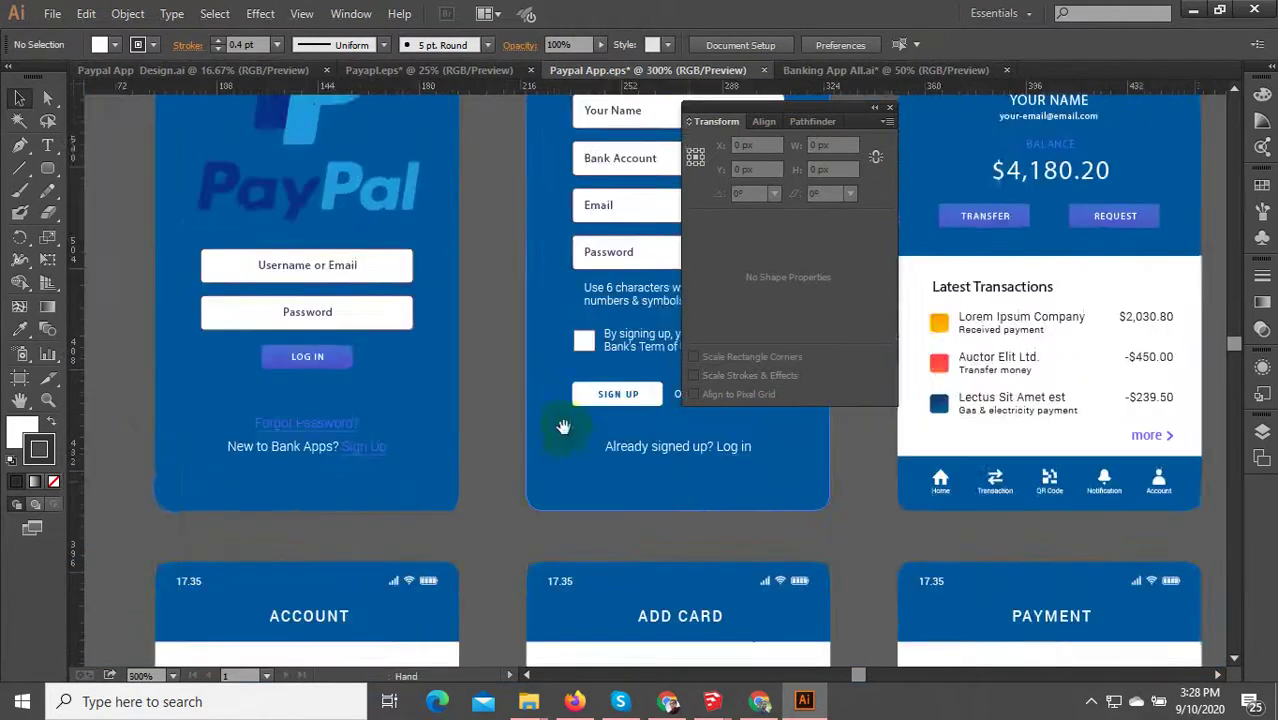
# - Examine the bank account sign-up screen's form text, buttons and its card, link and phone icons up close
pyautogui.scroll(4, 345, 476)
pyautogui.scroll(-1, 506, 420)
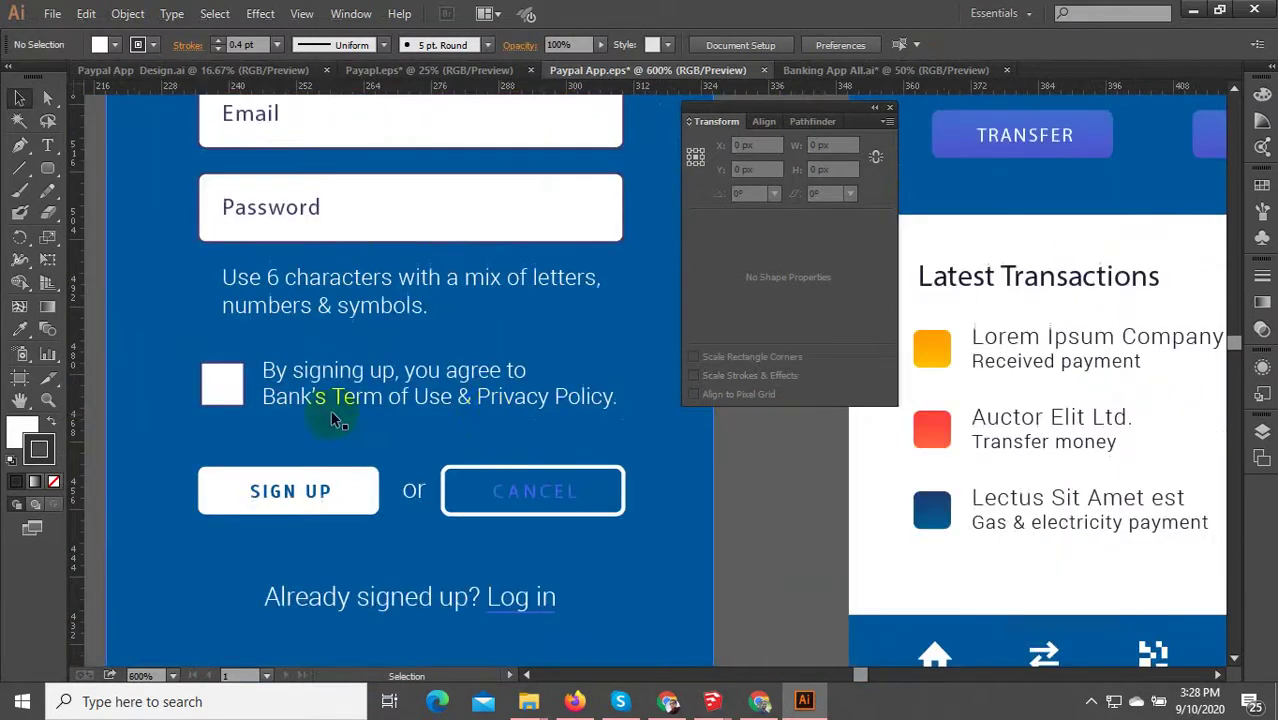
pyautogui.moveTo(419, 337); pyautogui.dragTo(442, 402)
pyautogui.scroll(3, 442, 410)
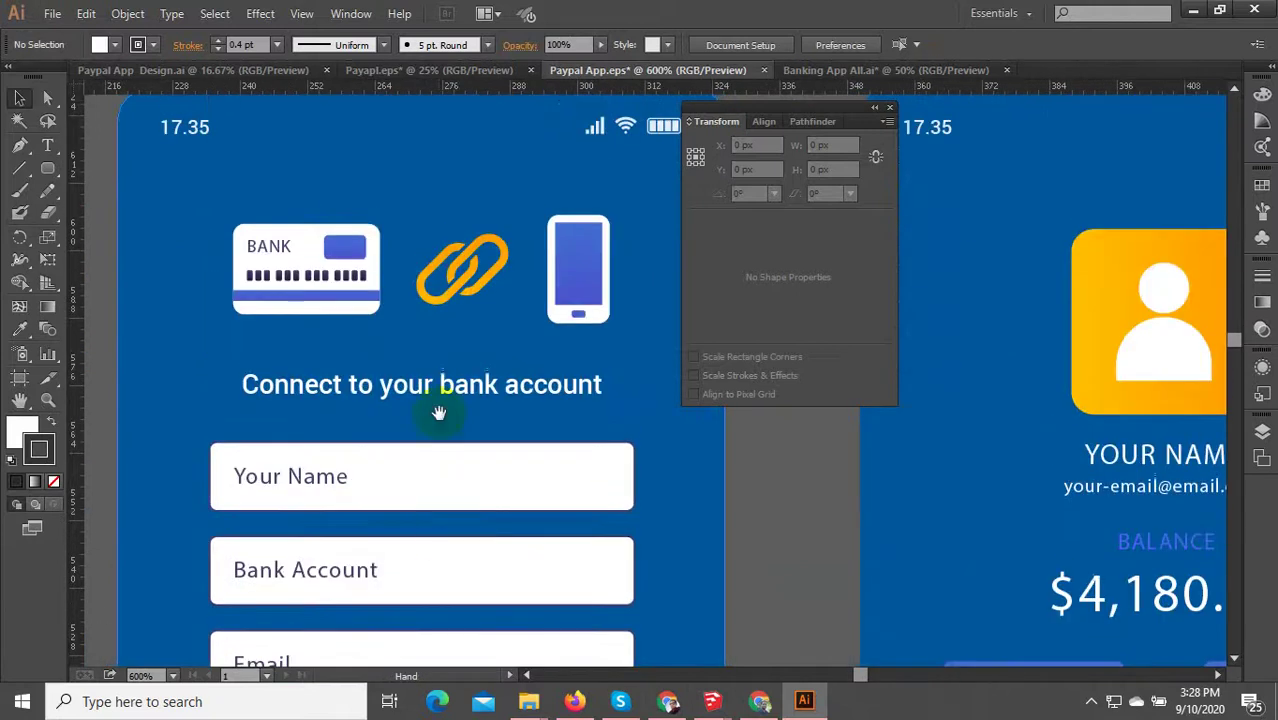
pyautogui.scroll(3, 483, 340)
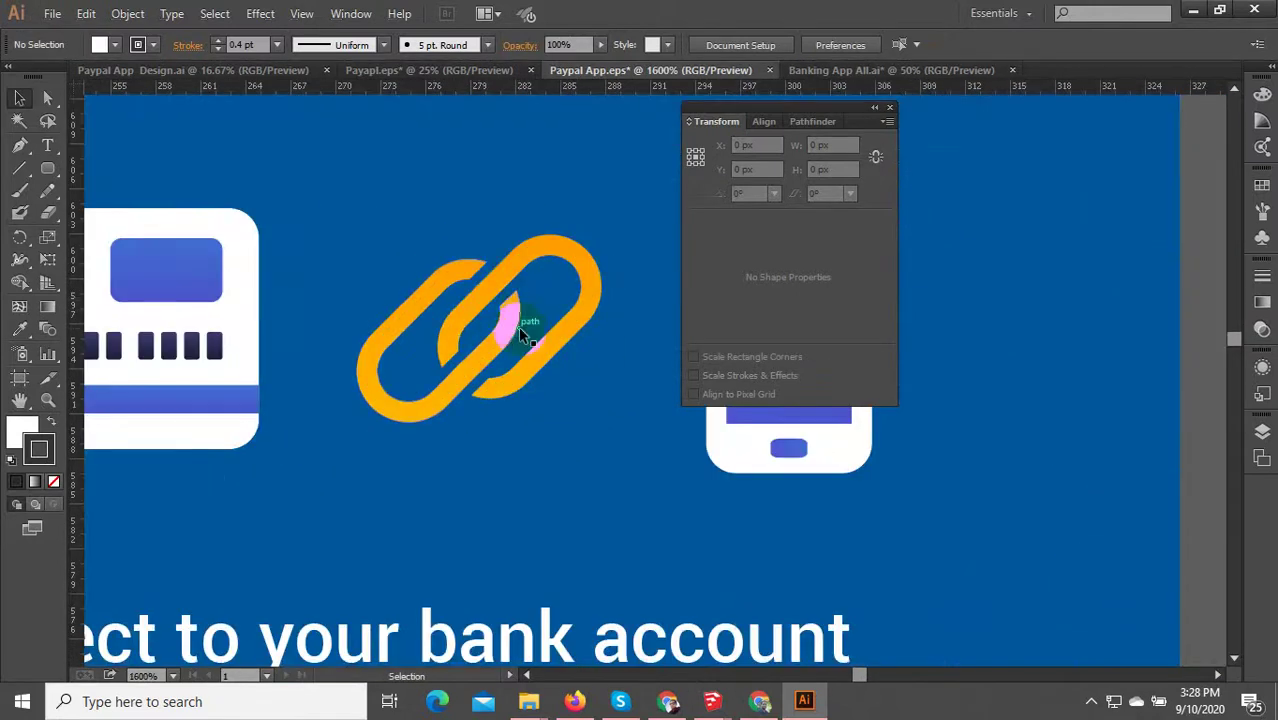
pyautogui.scroll(-4, 518, 326)
pyautogui.scroll(4, 362, 357)
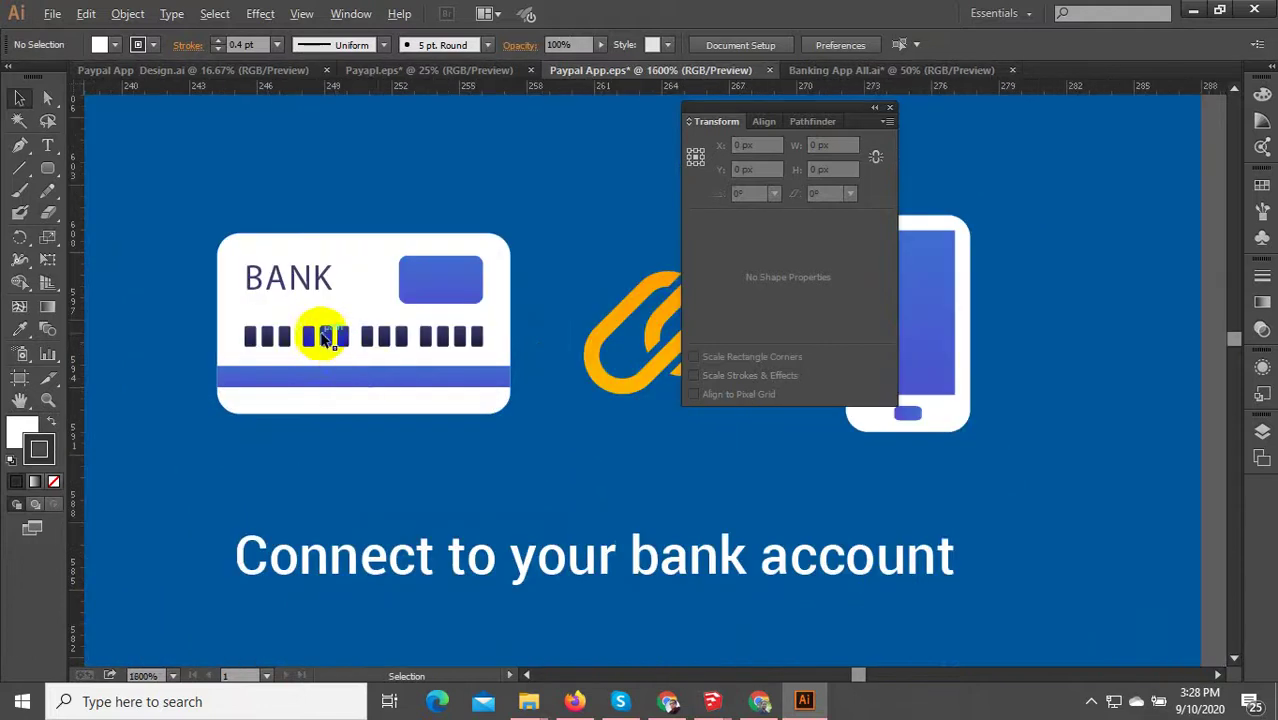
pyautogui.scroll(2, 322, 338)
# - Isolate the icon group on the bank account screen and bring the bank card's blue chip to the front
pyautogui.click(220, 352)
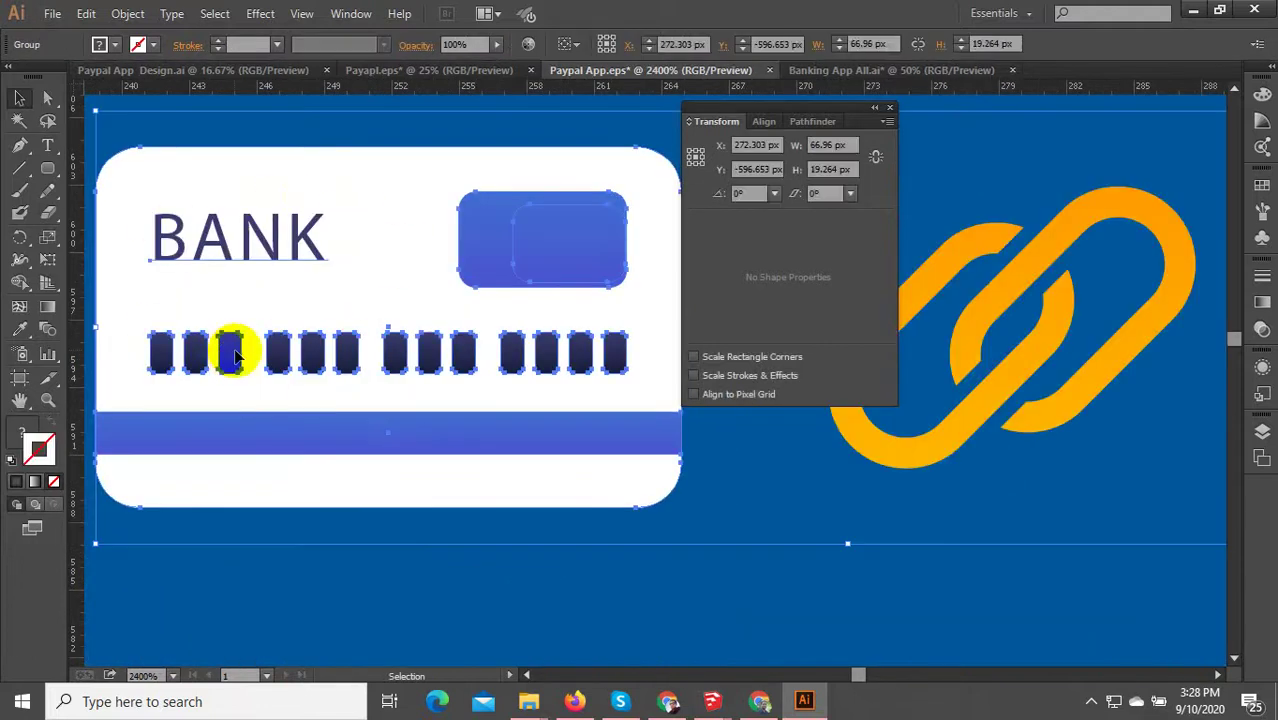
pyautogui.scroll(-3, 379, 362)
pyautogui.scroll(3, 443, 314)
pyautogui.doubleClick(443, 314)
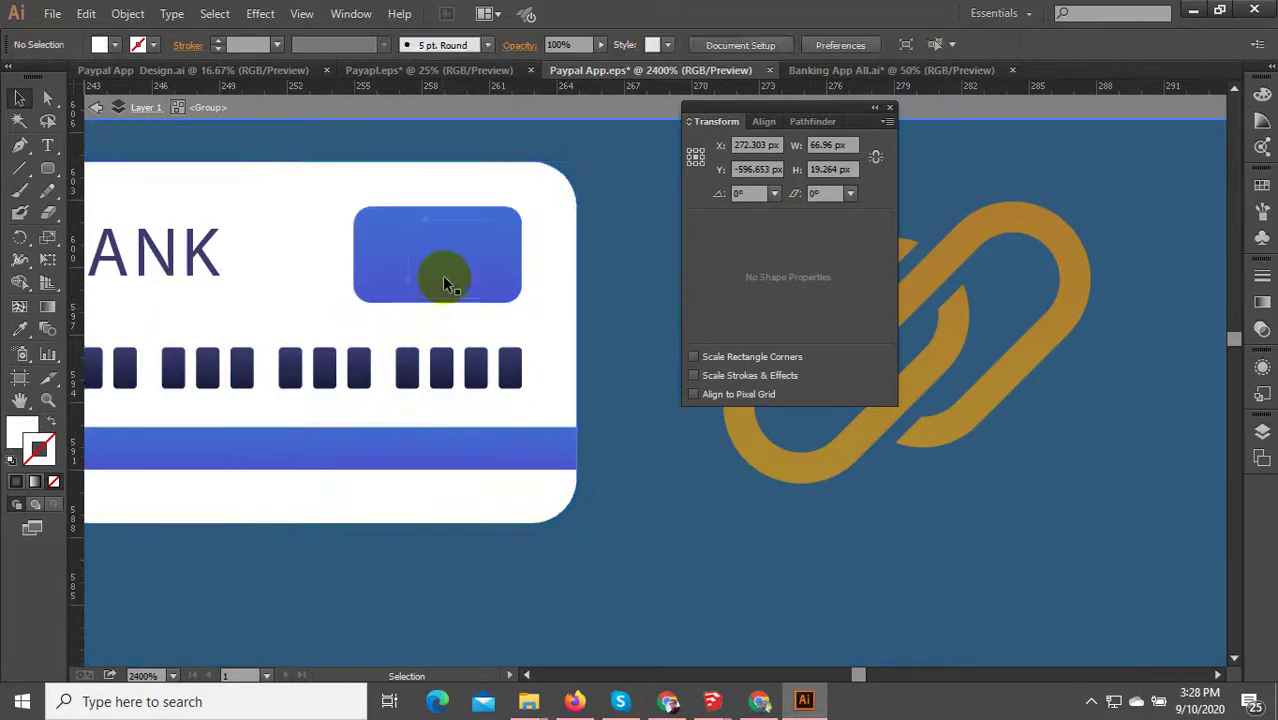
pyautogui.click(446, 282)
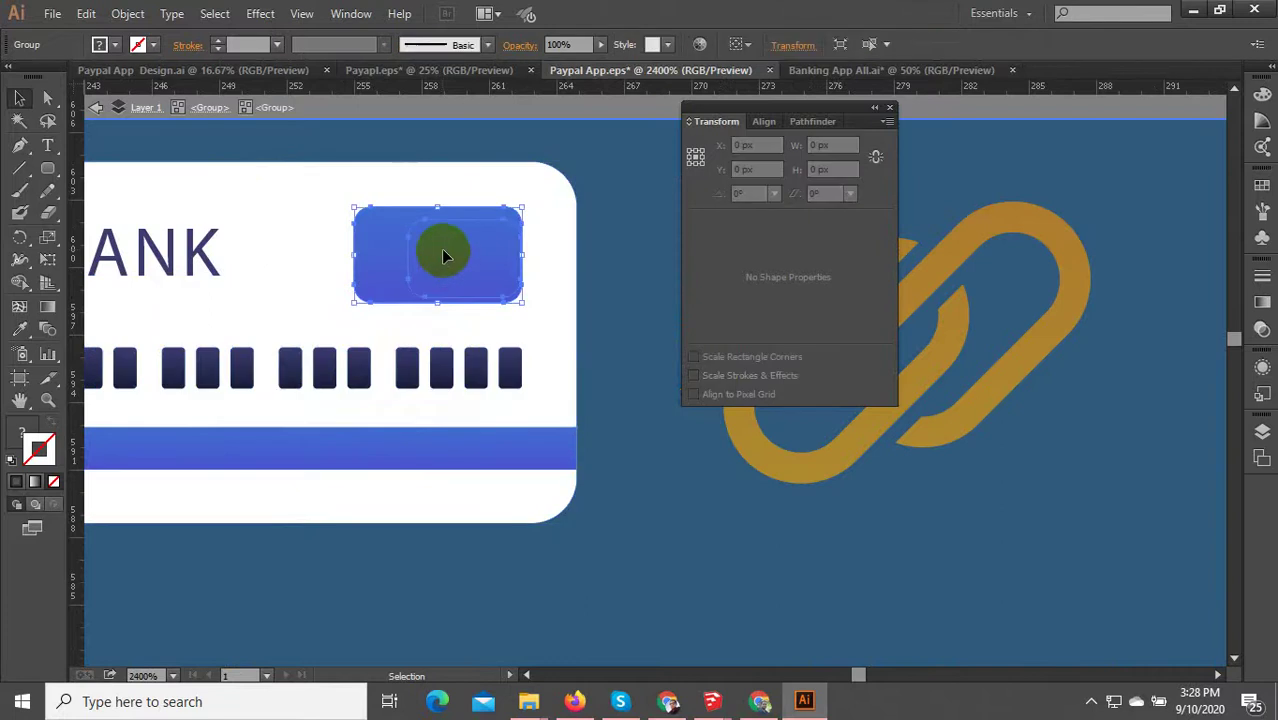
pyautogui.rightClick(443, 252)
pyautogui.moveTo(507, 427)
pyautogui.click(738, 424)
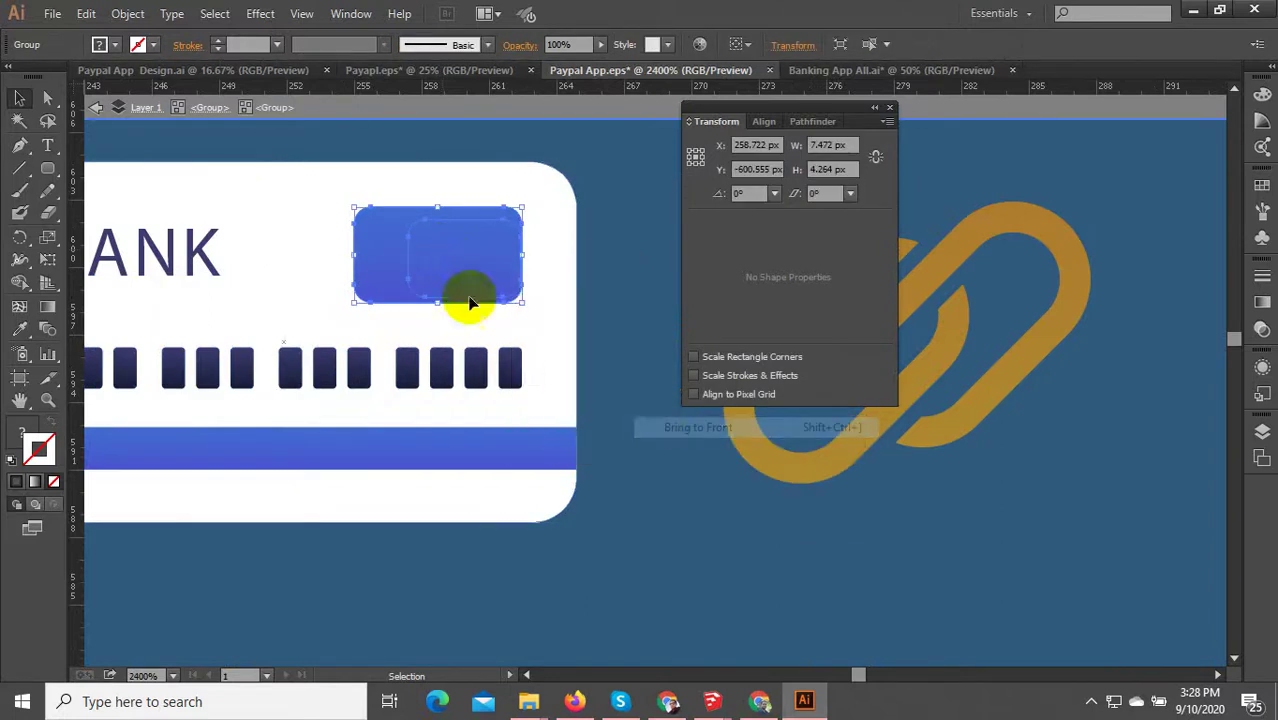
# - Ungroup the bank card's blue chip and bring its unfilled inner rounded shape to the front
pyautogui.rightClick(428, 230)
pyautogui.click(505, 360)
pyautogui.click(499, 263)
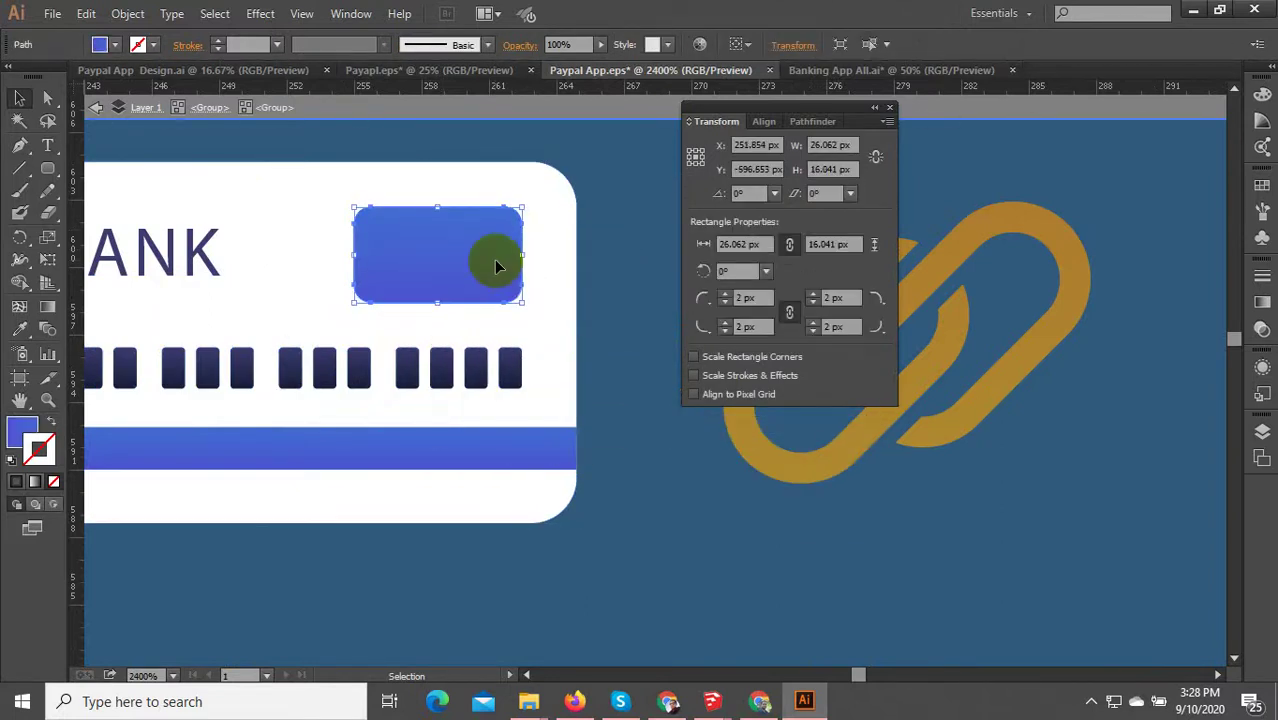
pyautogui.click(503, 218)
pyautogui.scroll(-1, 528, 252)
pyautogui.keyDown('shift'); pyautogui.click(425, 290); pyautogui.keyUp('shift')
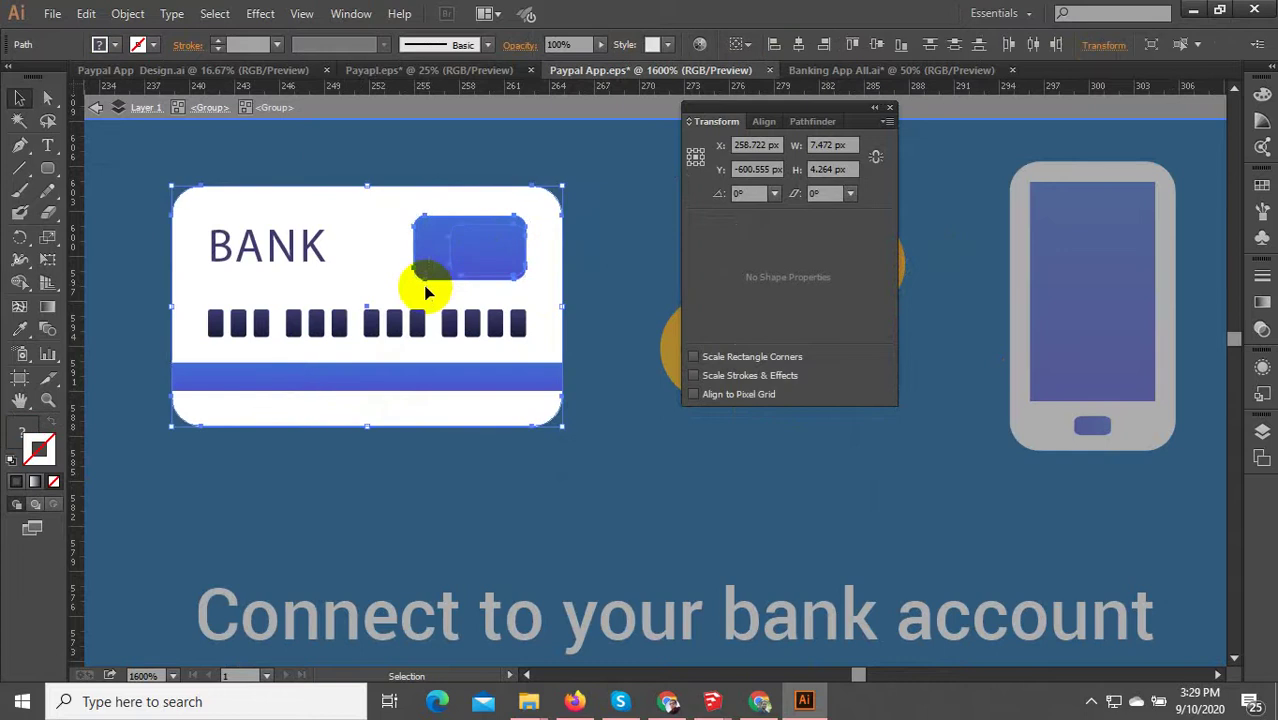
pyautogui.click(467, 240)
pyautogui.rightClick(469, 243)
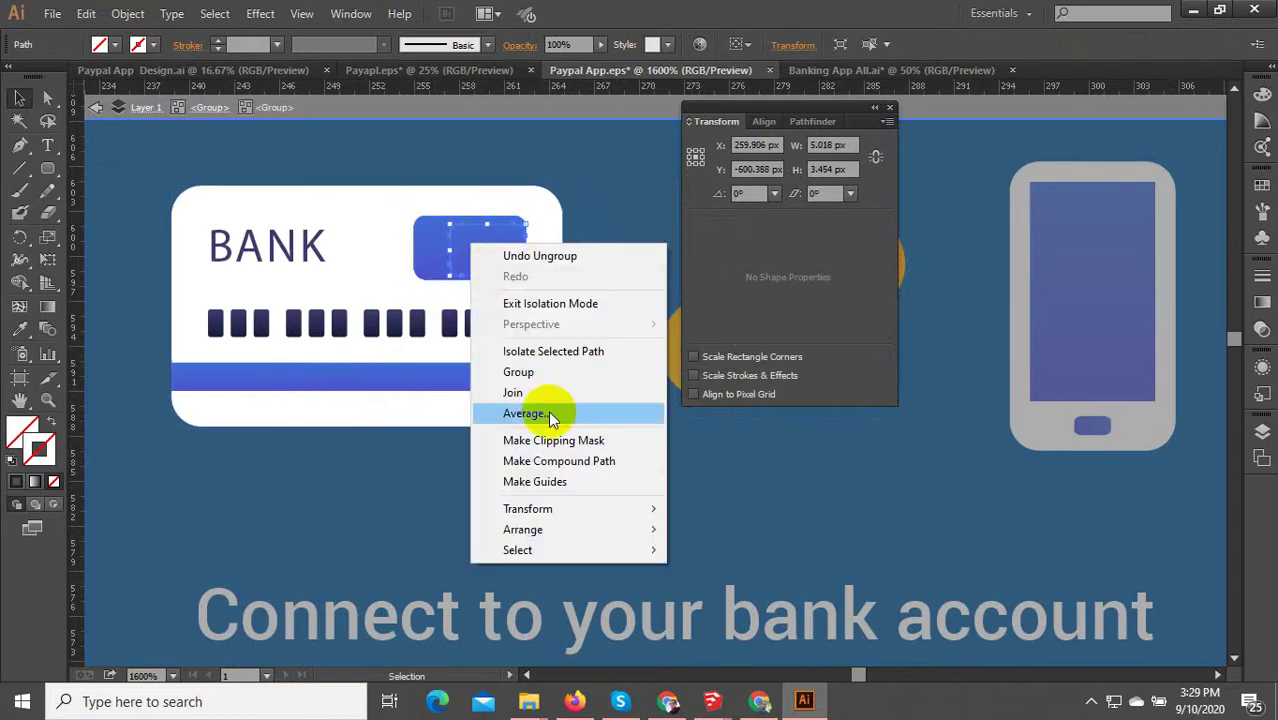
pyautogui.moveTo(589, 529)
pyautogui.click(700, 529)
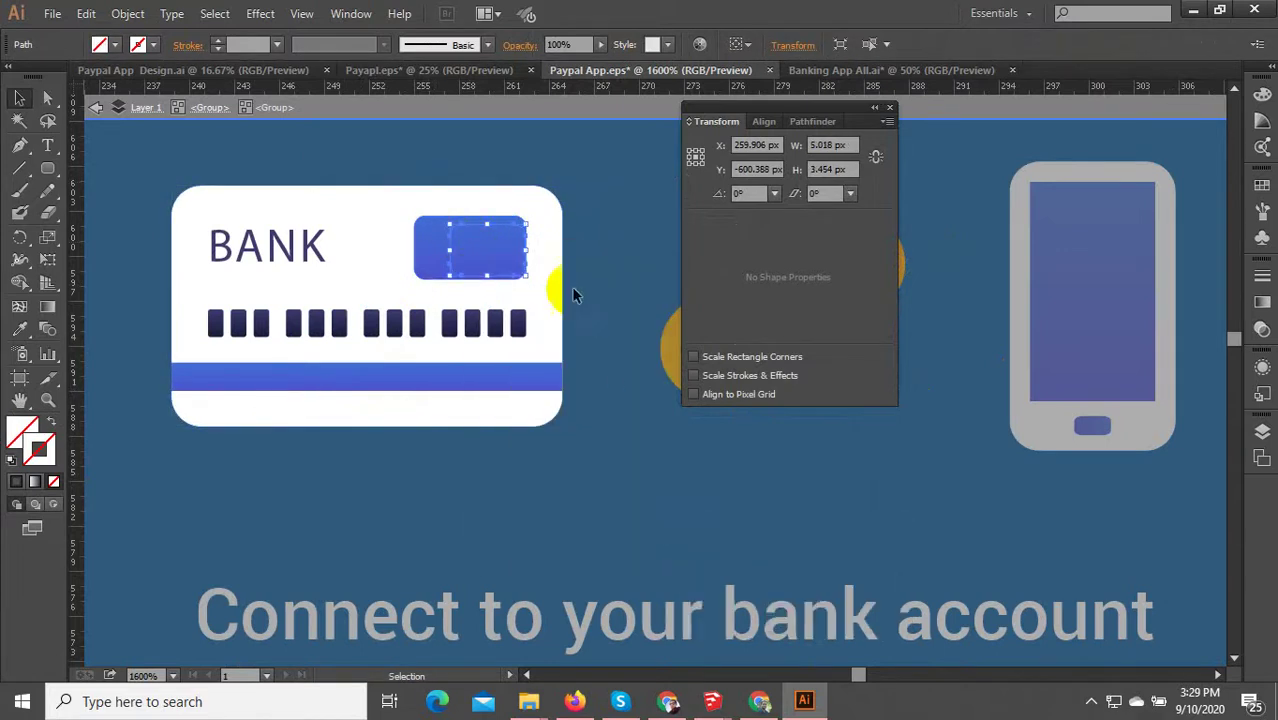
# - Fill the chip's inner rounded shape with the blue of the card's stripe using the Eyedropper, and exit isolation mode
pyautogui.scroll(4, 571, 286)
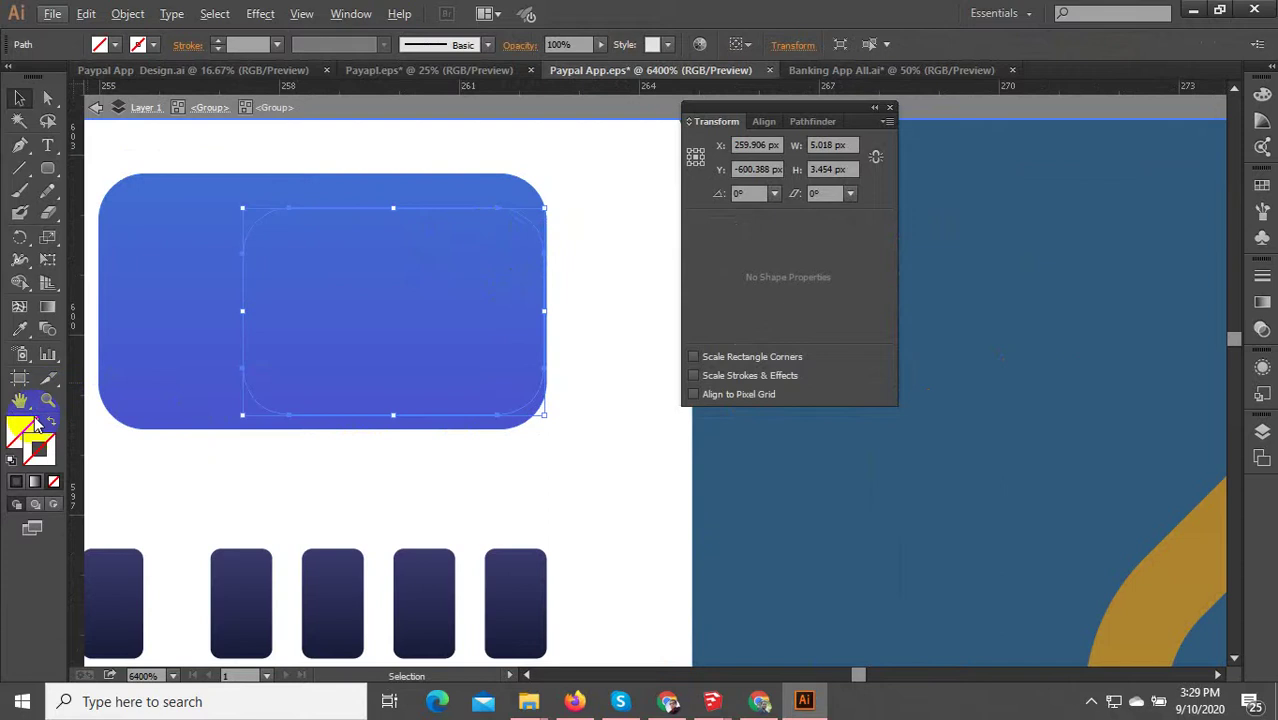
pyautogui.click(20, 325)
pyautogui.scroll(-2, 490, 405)
pyautogui.click(690, 431)
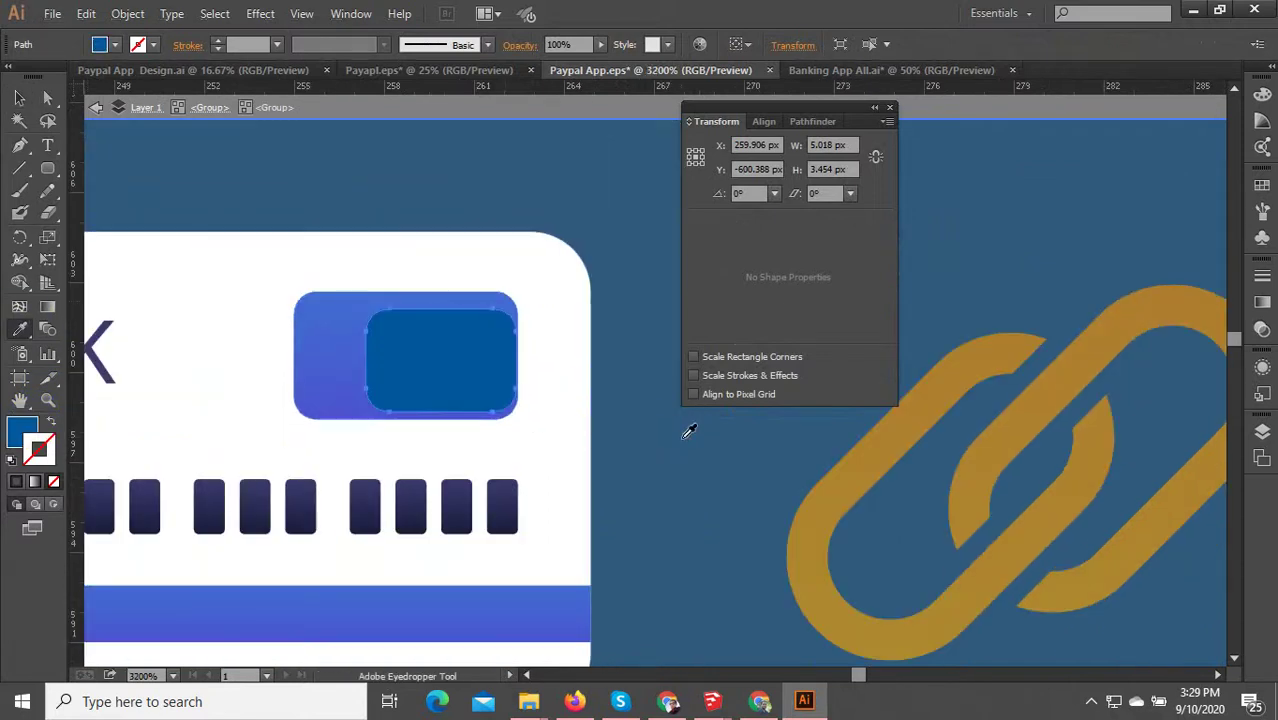
pyautogui.scroll(-3, 537, 307)
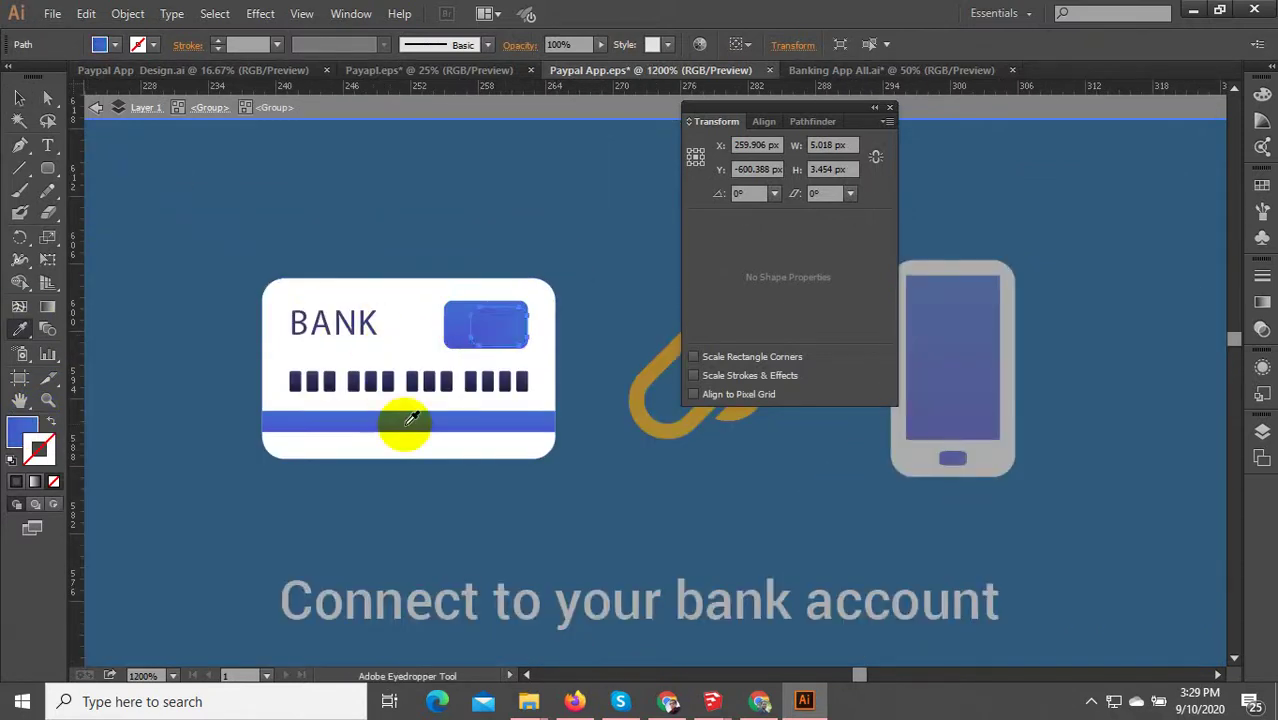
pyautogui.click(410, 419)
pyautogui.click(250, 178)
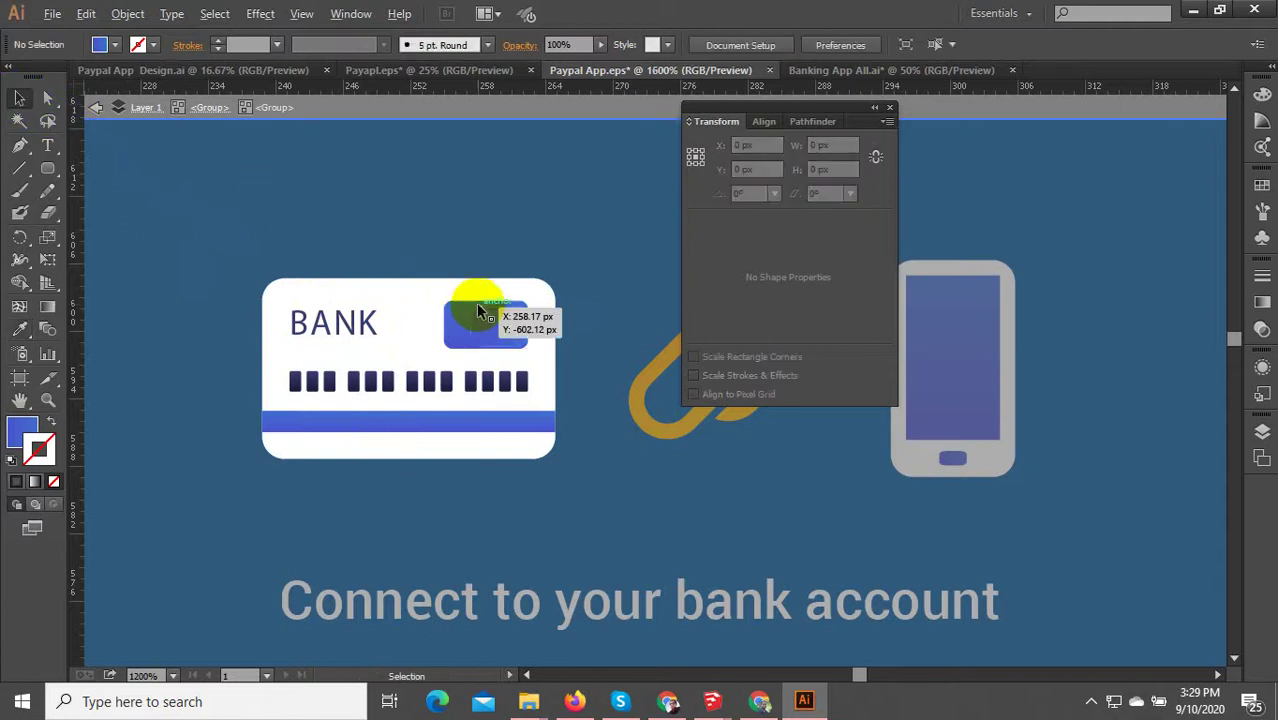
pyautogui.scroll(2, 490, 320)
pyautogui.scroll(-1, 706, 473)
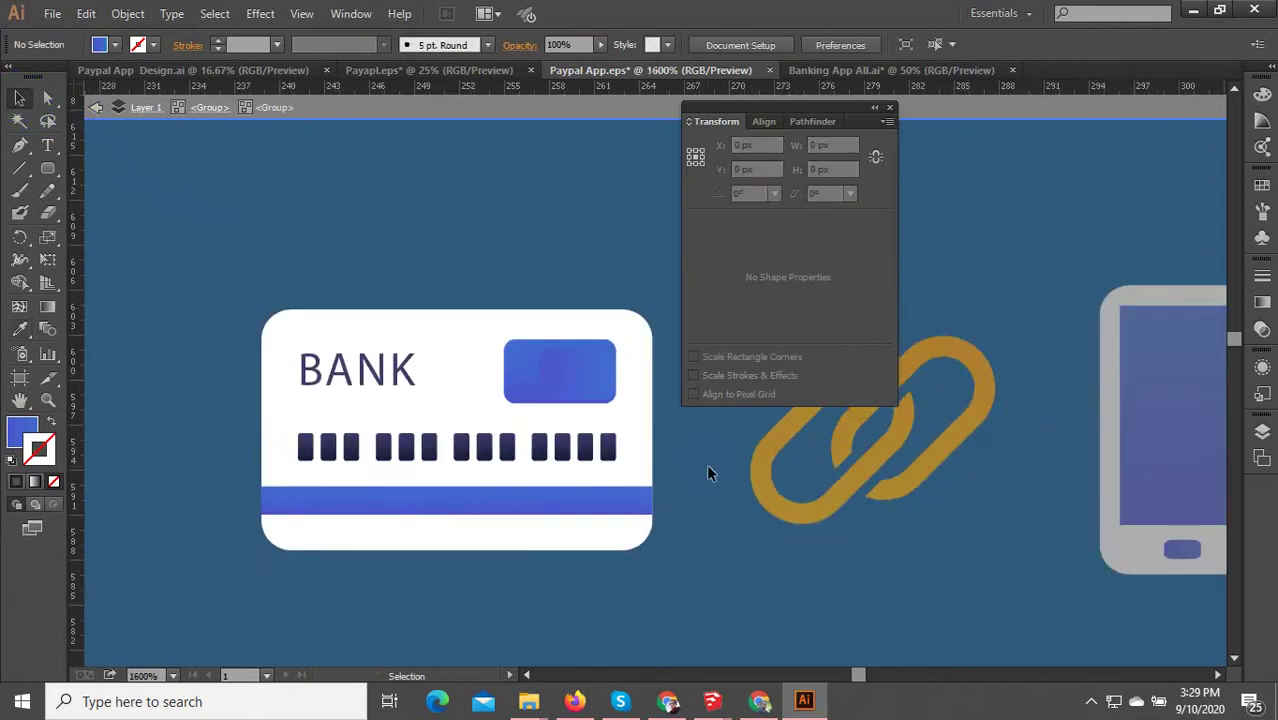
pyautogui.click(534, 420)
pyautogui.scroll(-6, 385, 451)
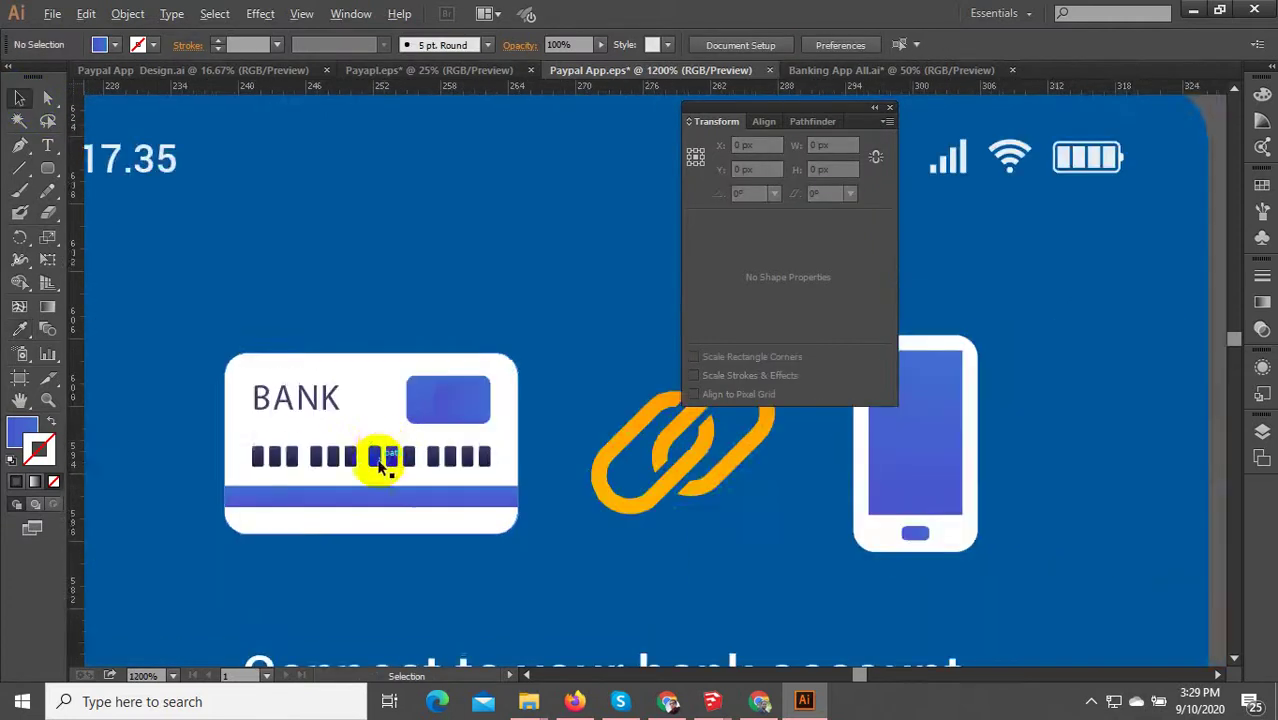
# - Recolour the BALANCE label on the profile screen white by sampling the white area below it with the Eyedropper
pyautogui.scroll(-2, 399, 514)
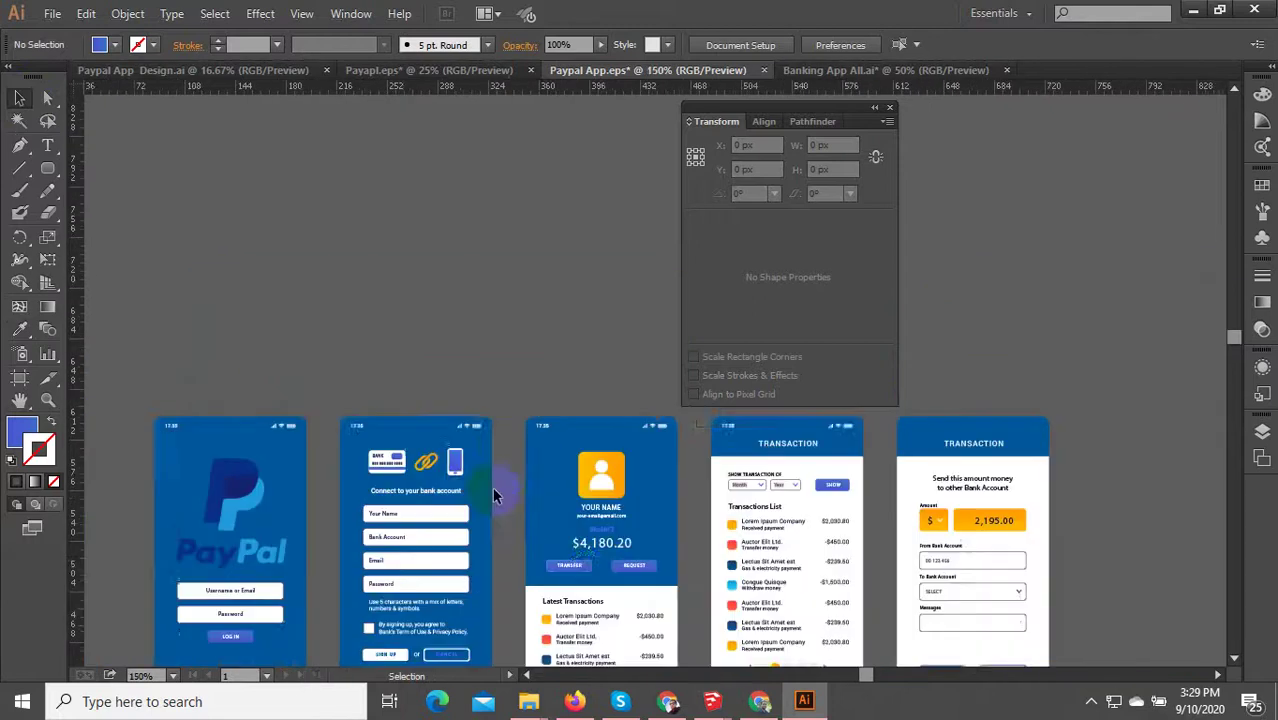
pyautogui.scroll(-1, 578, 558)
pyautogui.scroll(5, 582, 426)
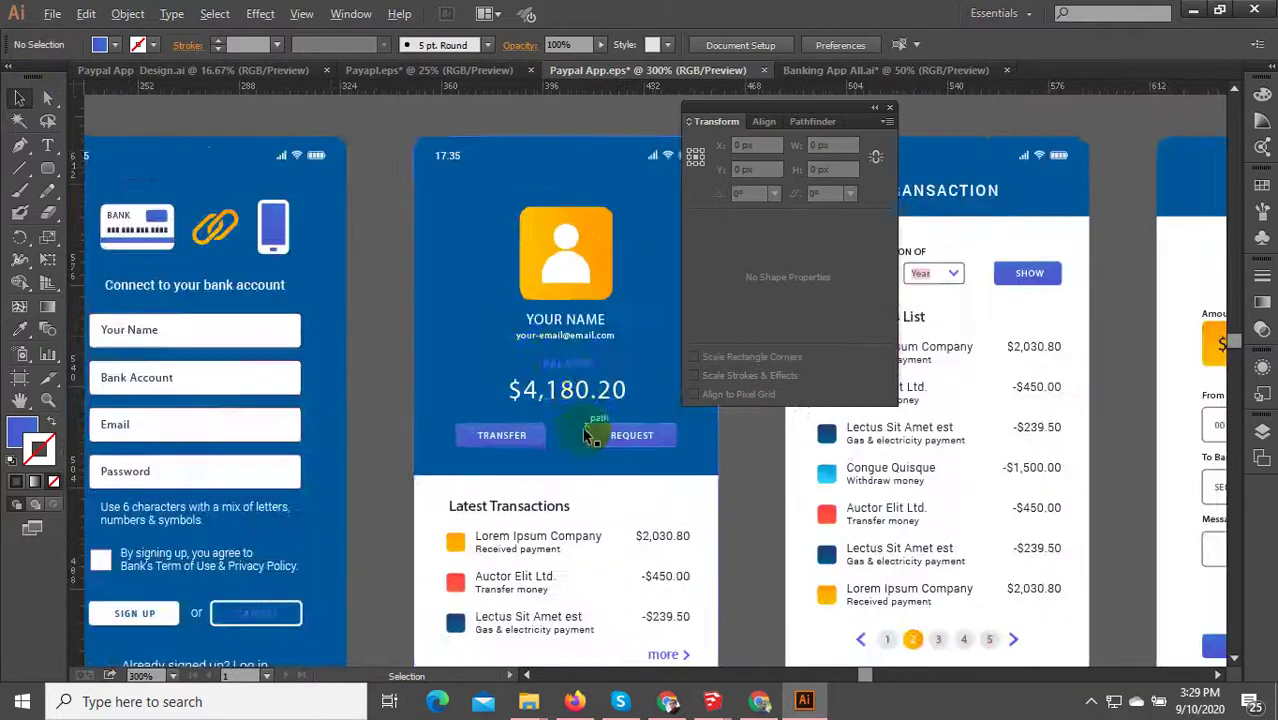
pyautogui.scroll(-5, 427, 432)
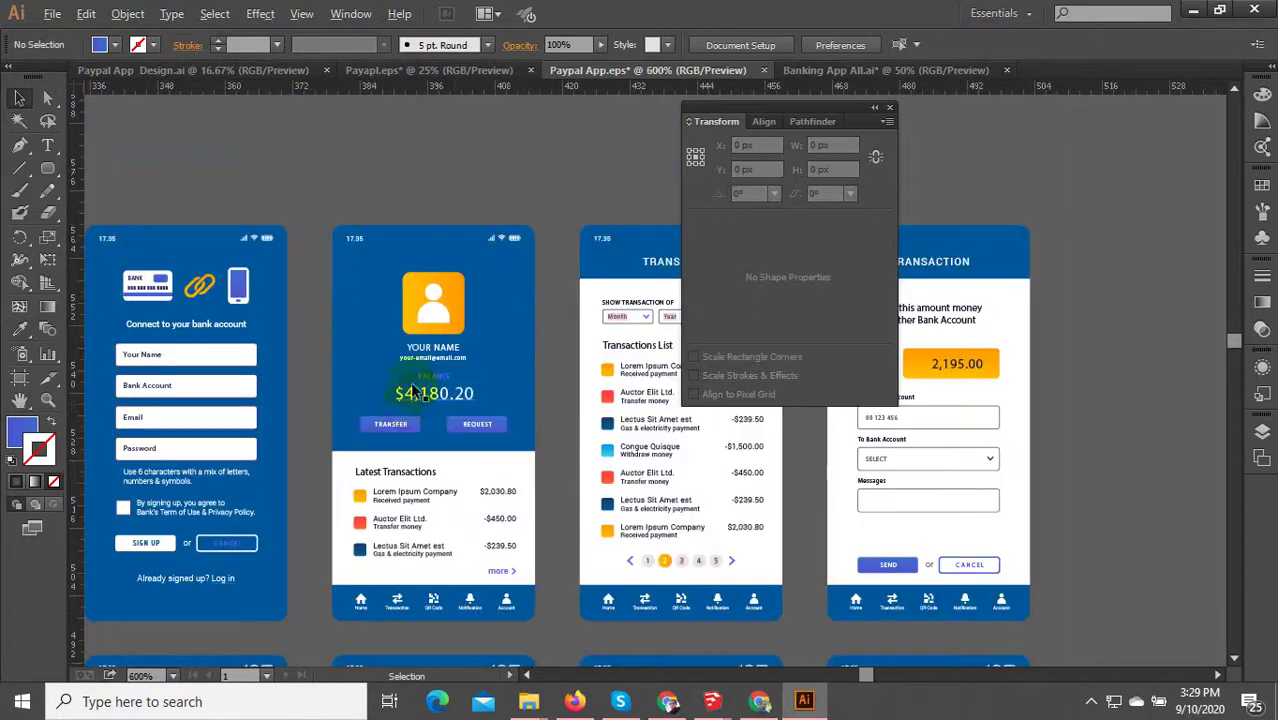
pyautogui.scroll(5, 405, 390)
pyautogui.click(453, 347)
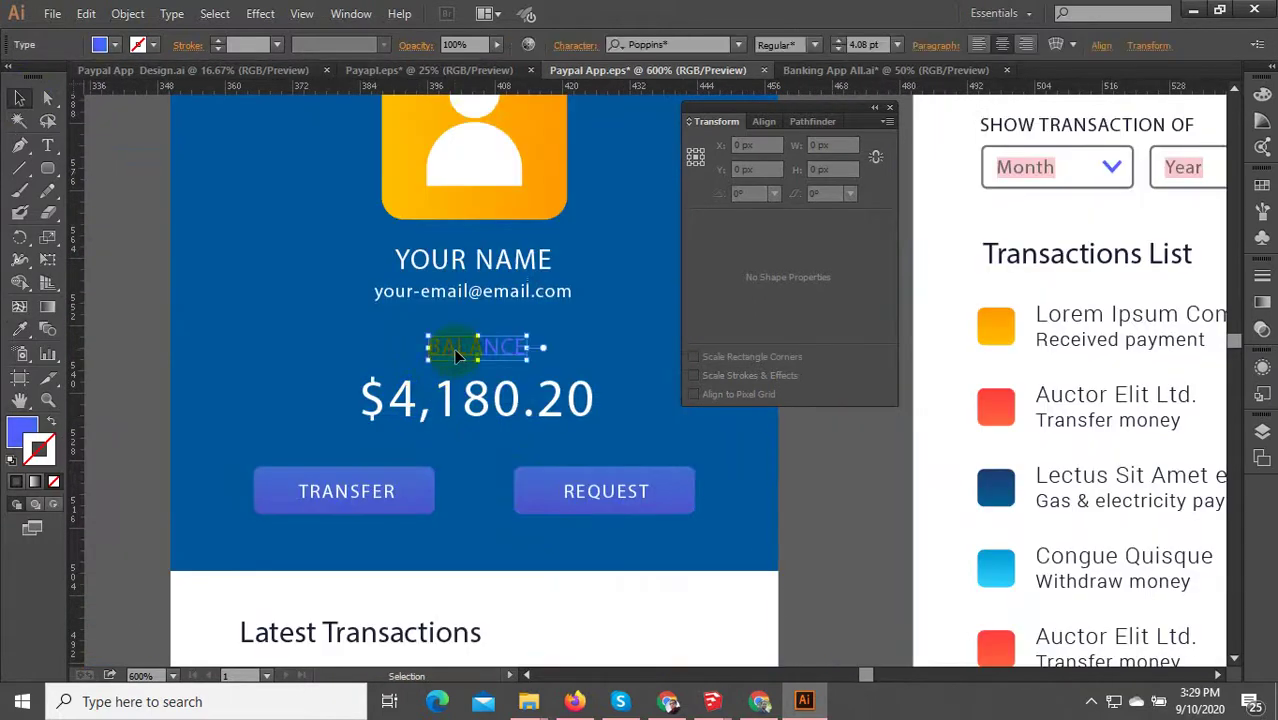
pyautogui.click(22, 336)
pyautogui.click(561, 604)
pyautogui.press('v')
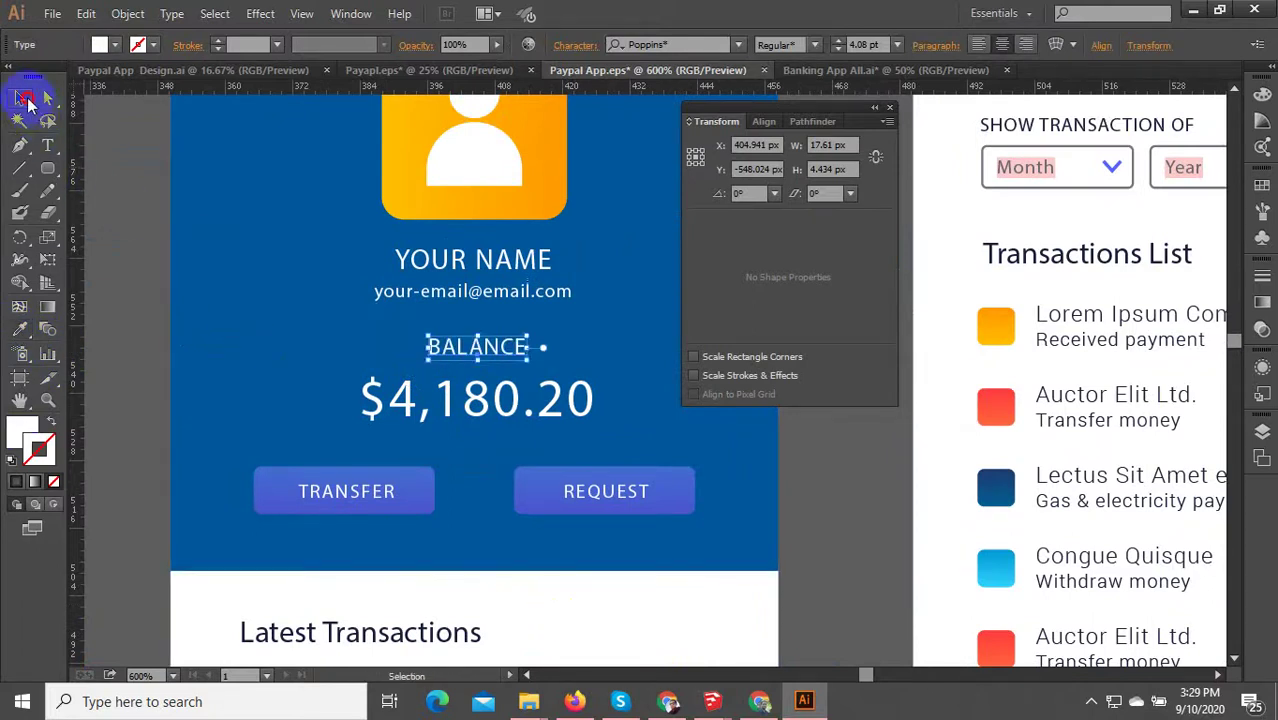
# - Change the font of the Month and Year dropdown labels on the transaction screen to Scada Bold
pyautogui.scroll(2, 173, 174)
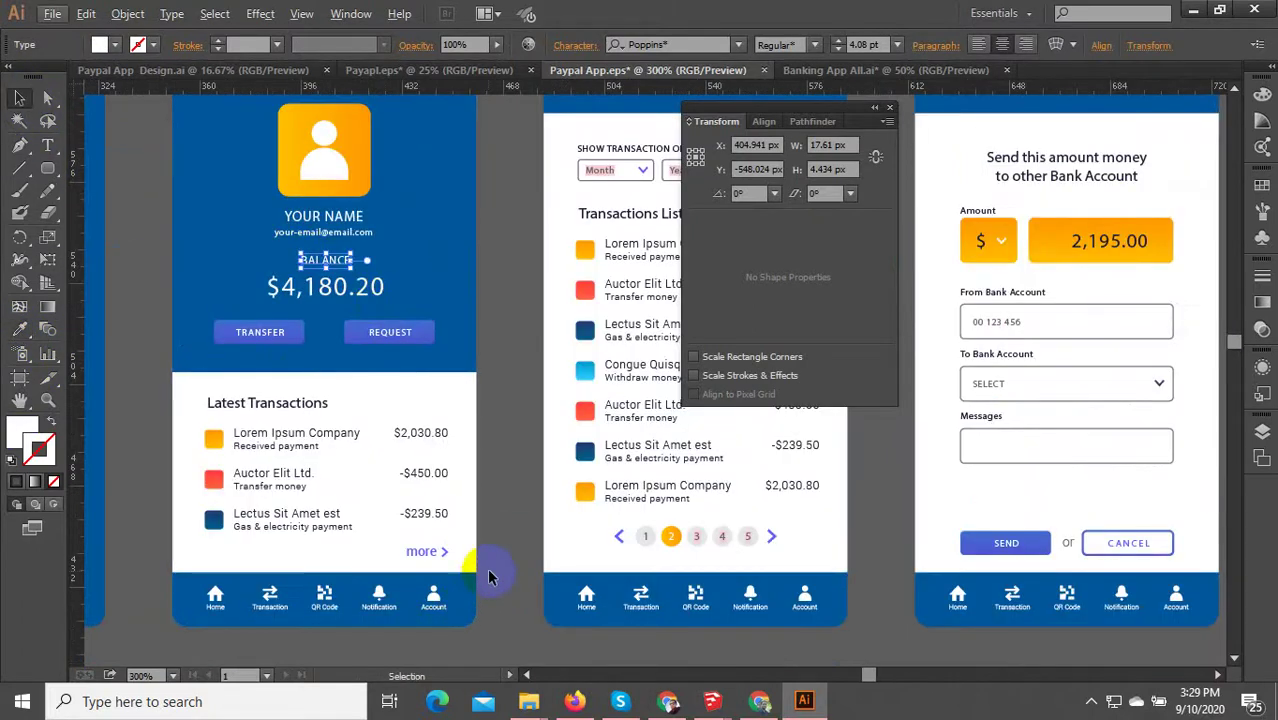
pyautogui.moveTo(523, 524); pyautogui.dragTo(408, 551)
pyautogui.scroll(3, 571, 228)
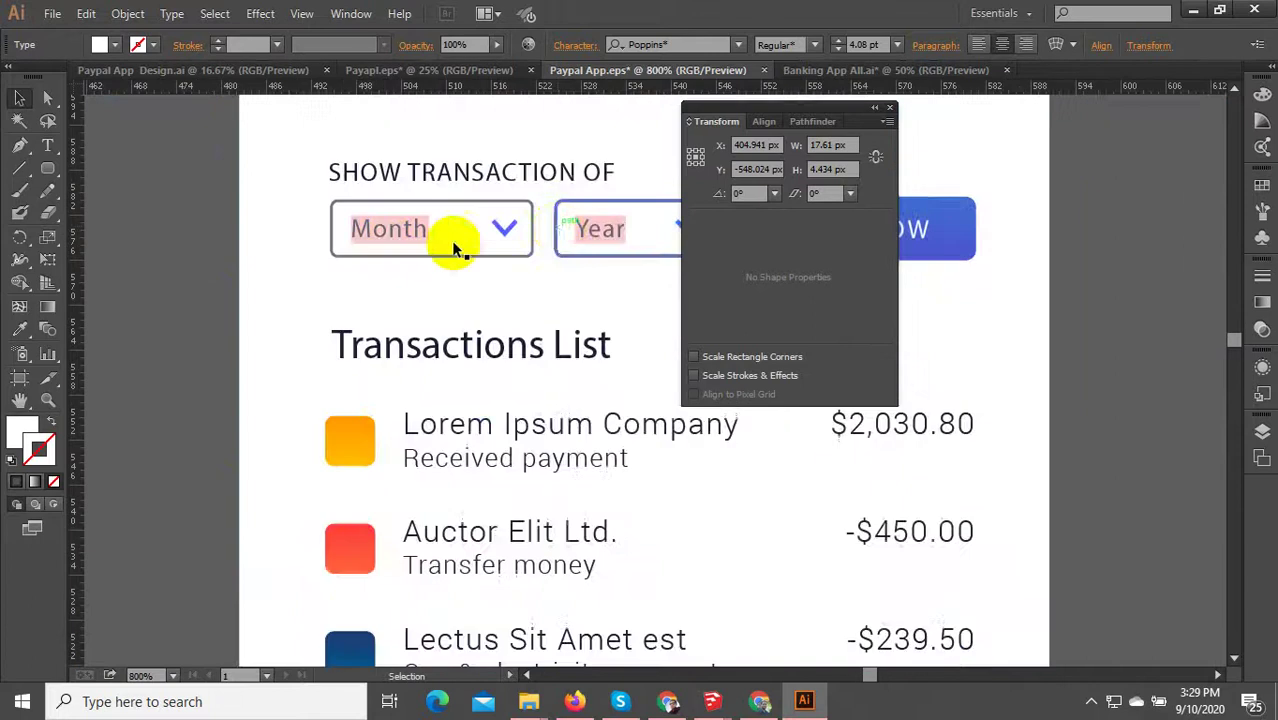
pyautogui.doubleClick(383, 237)
pyautogui.scroll(-1, 385, 238)
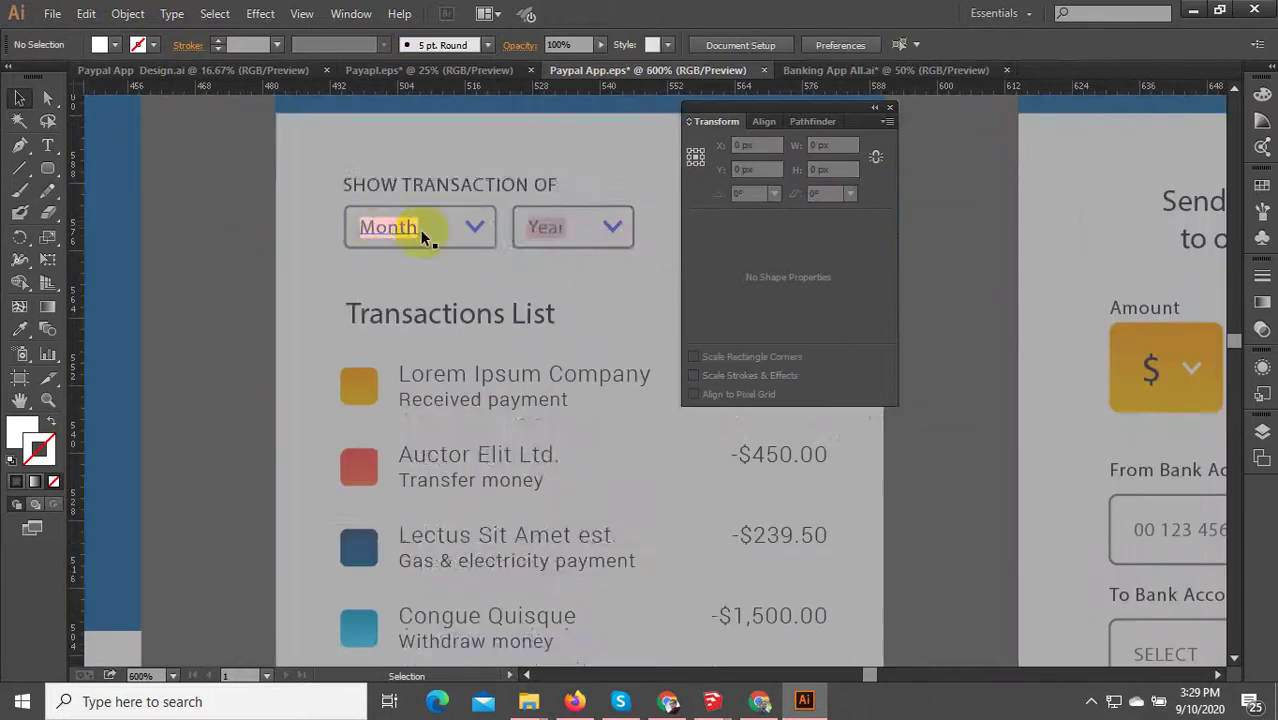
pyautogui.press('Escape')
pyautogui.click(530, 230)
pyautogui.keyDown('shift'); pyautogui.click(414, 229); pyautogui.keyUp('shift')
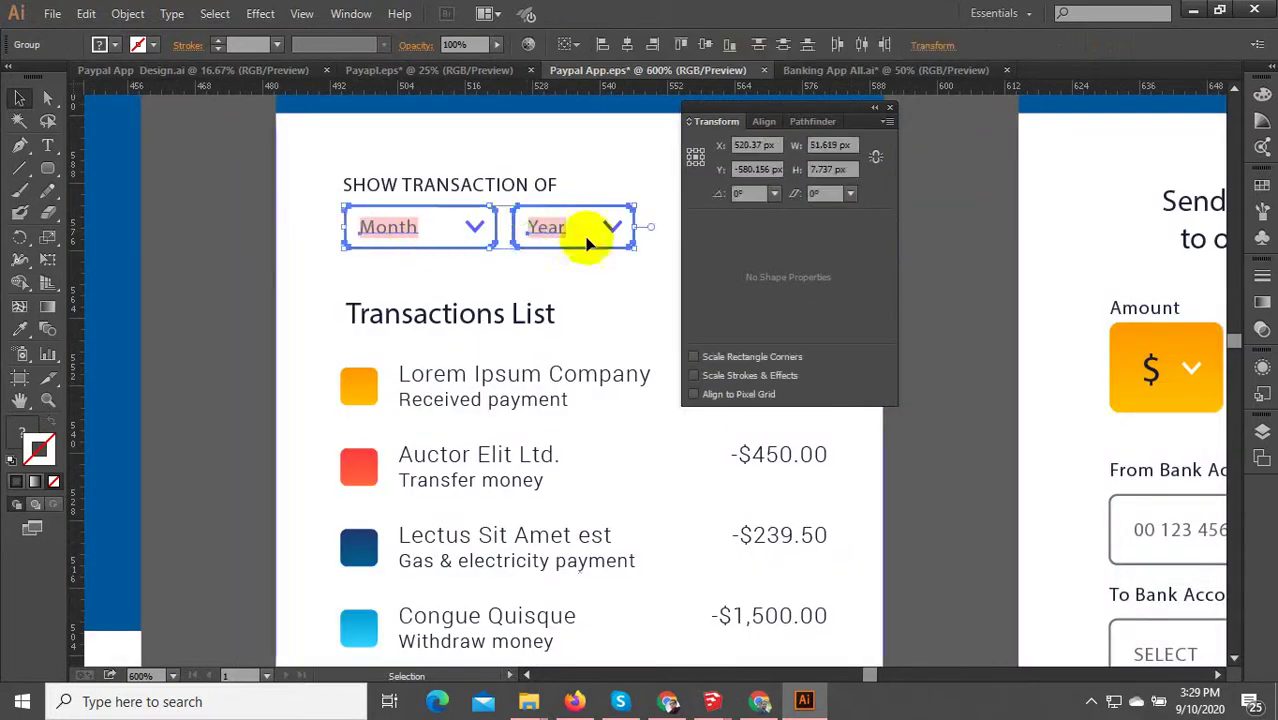
pyautogui.hotkey('ctrl', 't')
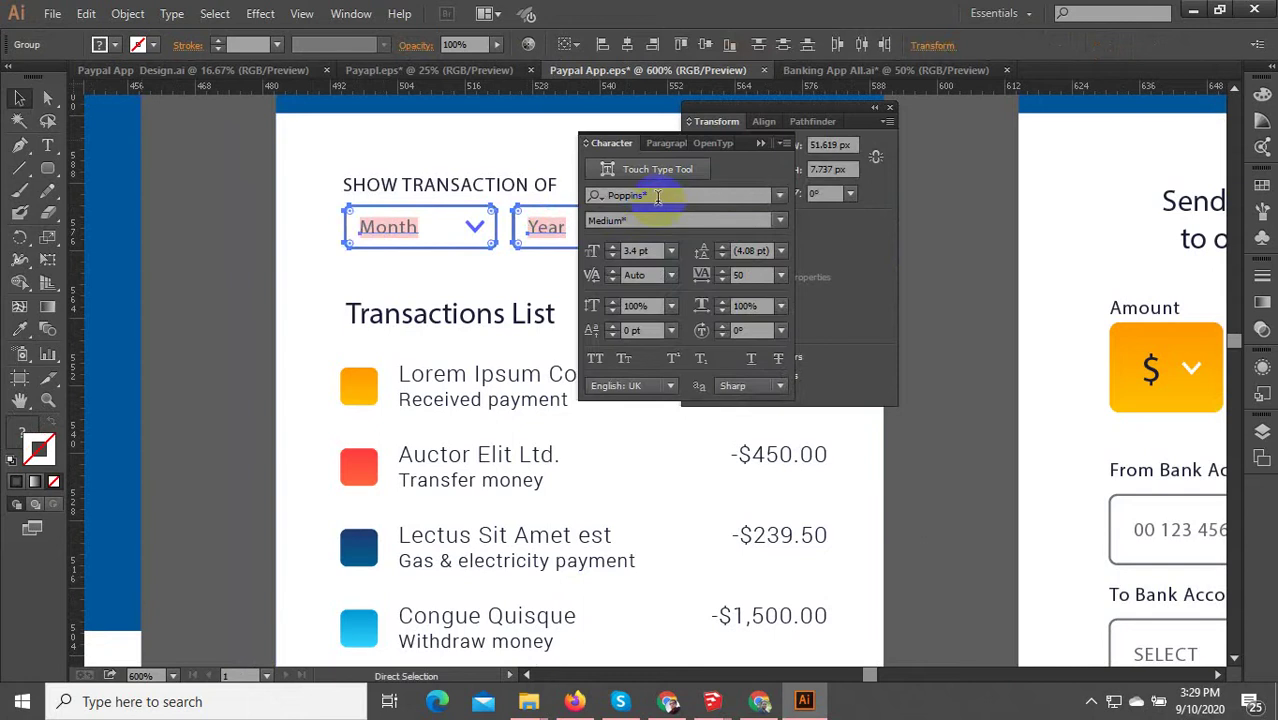
pyautogui.write('s')
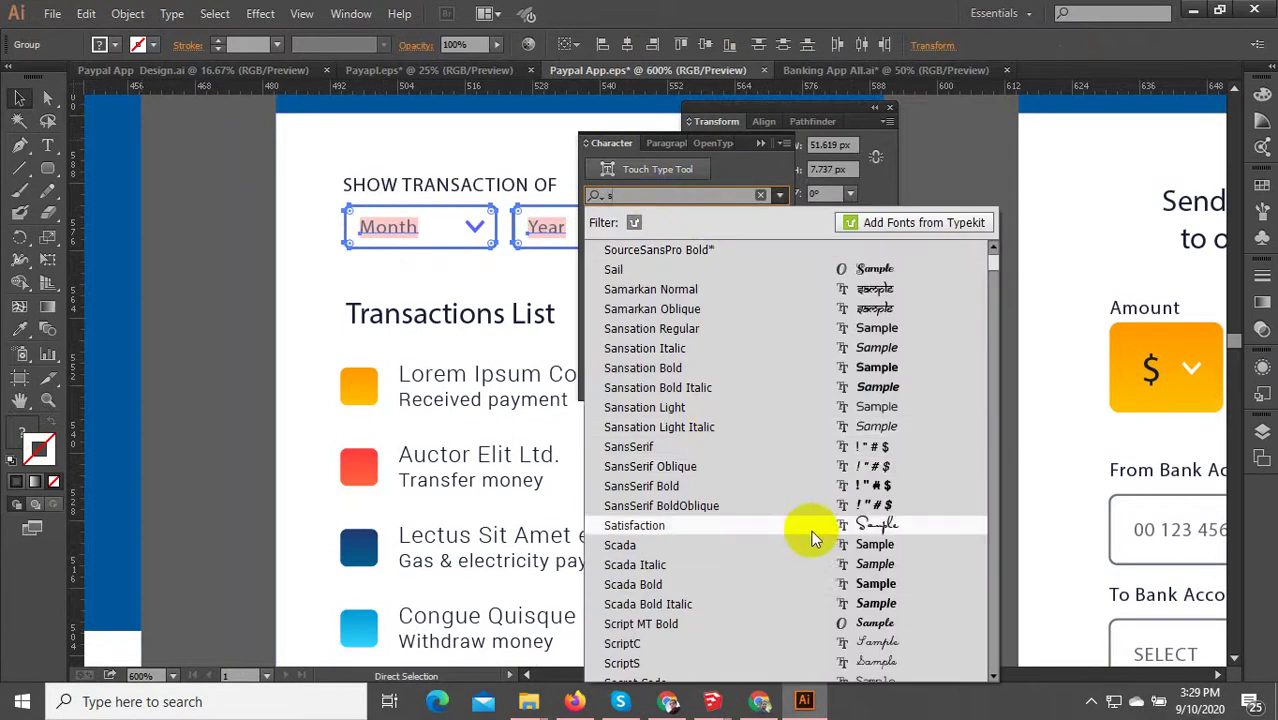
pyautogui.click(797, 584)
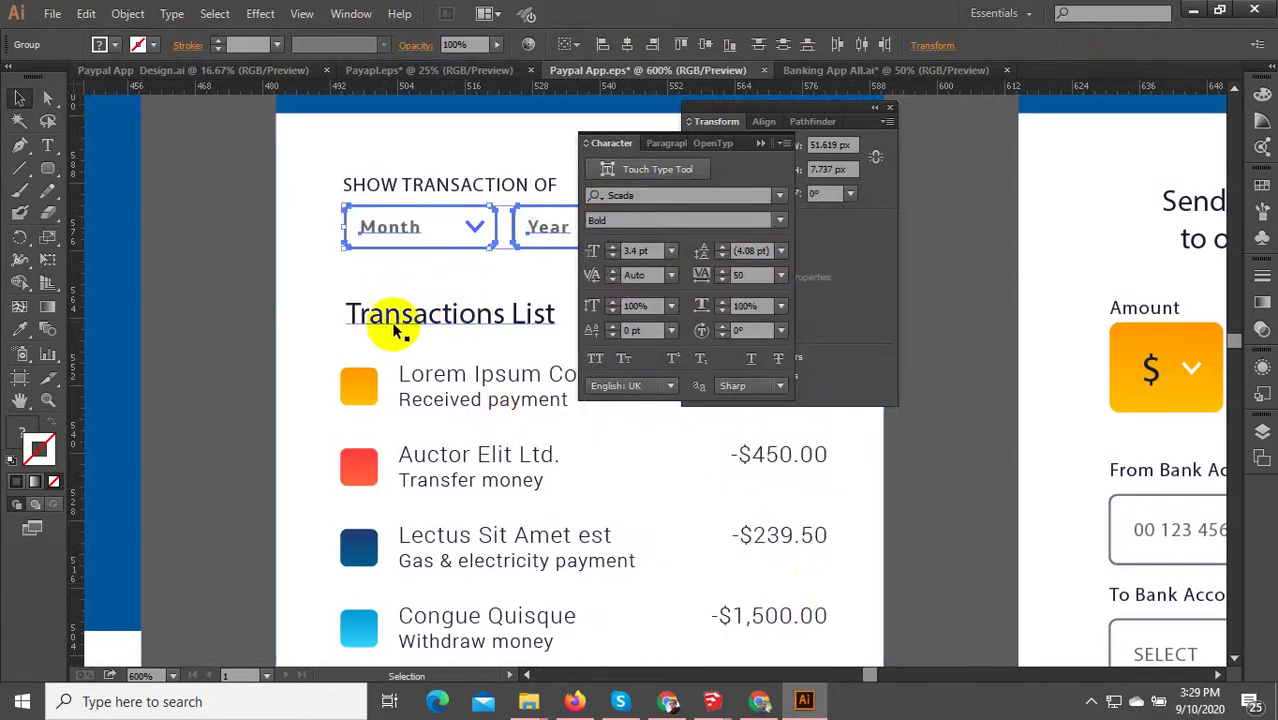
pyautogui.click(221, 312)
# - Examine the transaction screen's Month and Year dropdowns, the Year chevron and the SHOW button up close
pyautogui.scroll(-2, 225, 330)
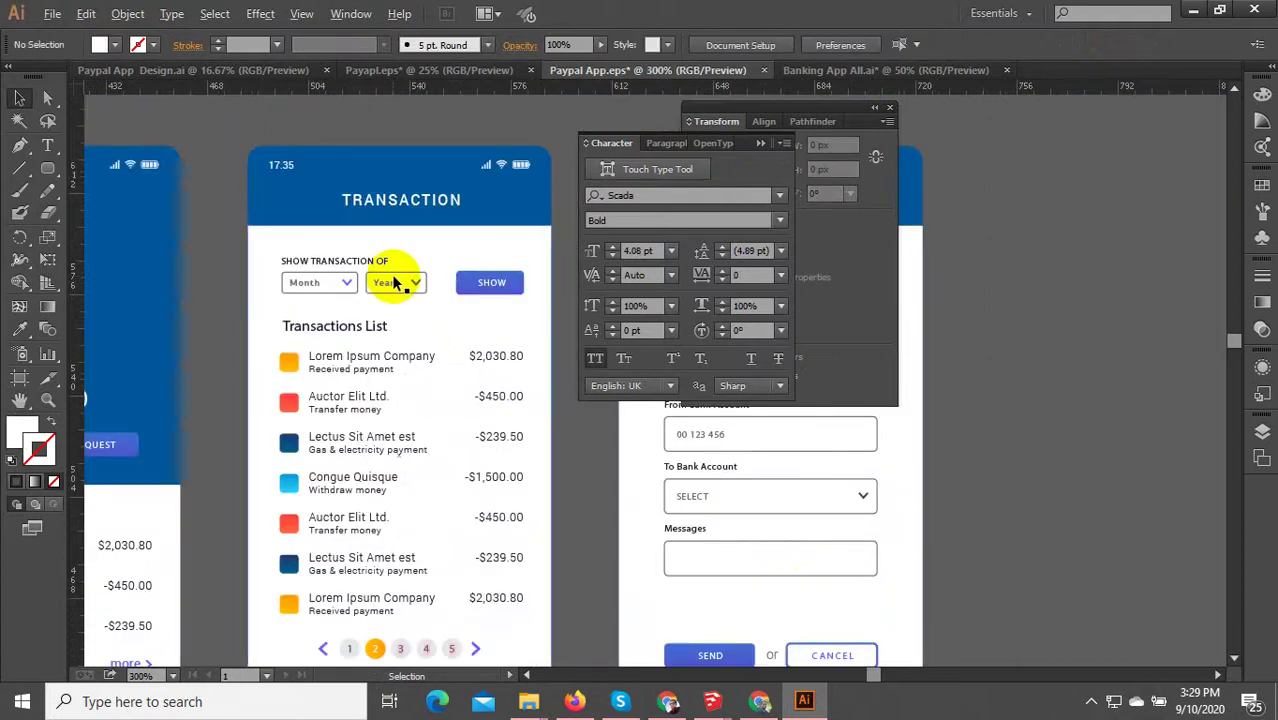
pyautogui.scroll(2, 393, 283)
pyautogui.scroll(-3, 391, 320)
pyautogui.scroll(1, 434, 380)
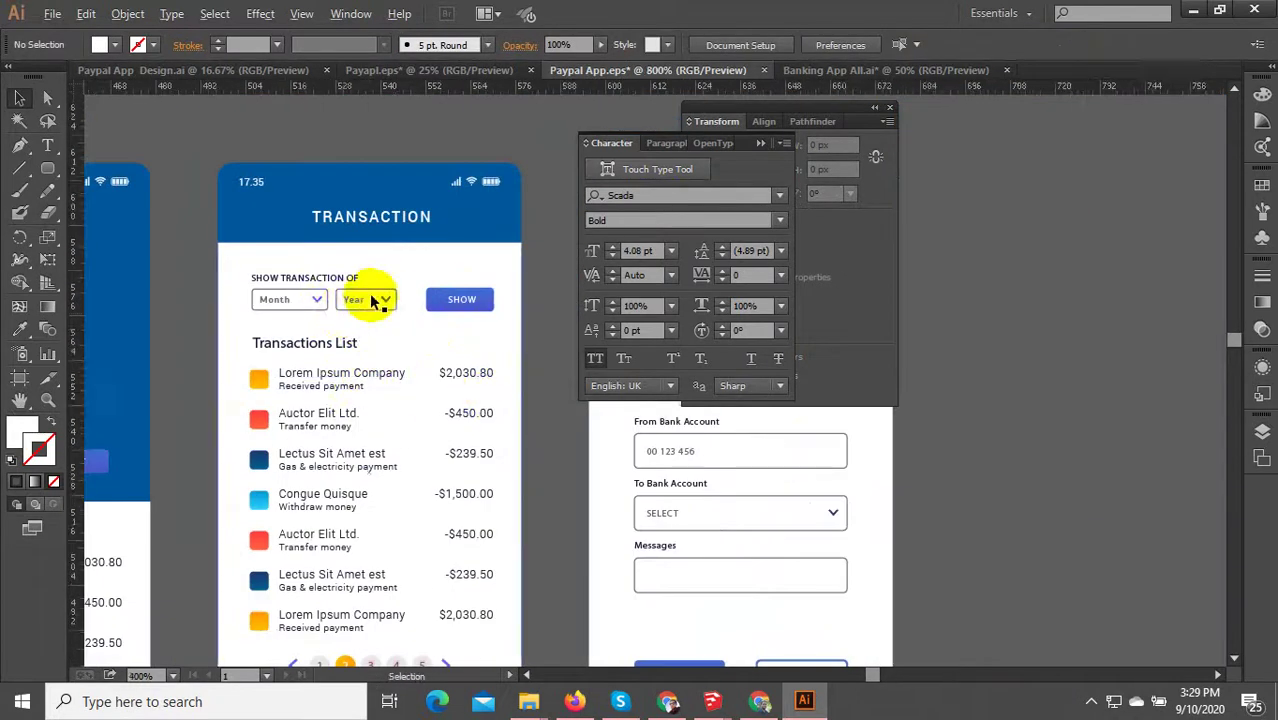
pyautogui.scroll(5, 373, 302)
pyautogui.scroll(-5, 337, 304)
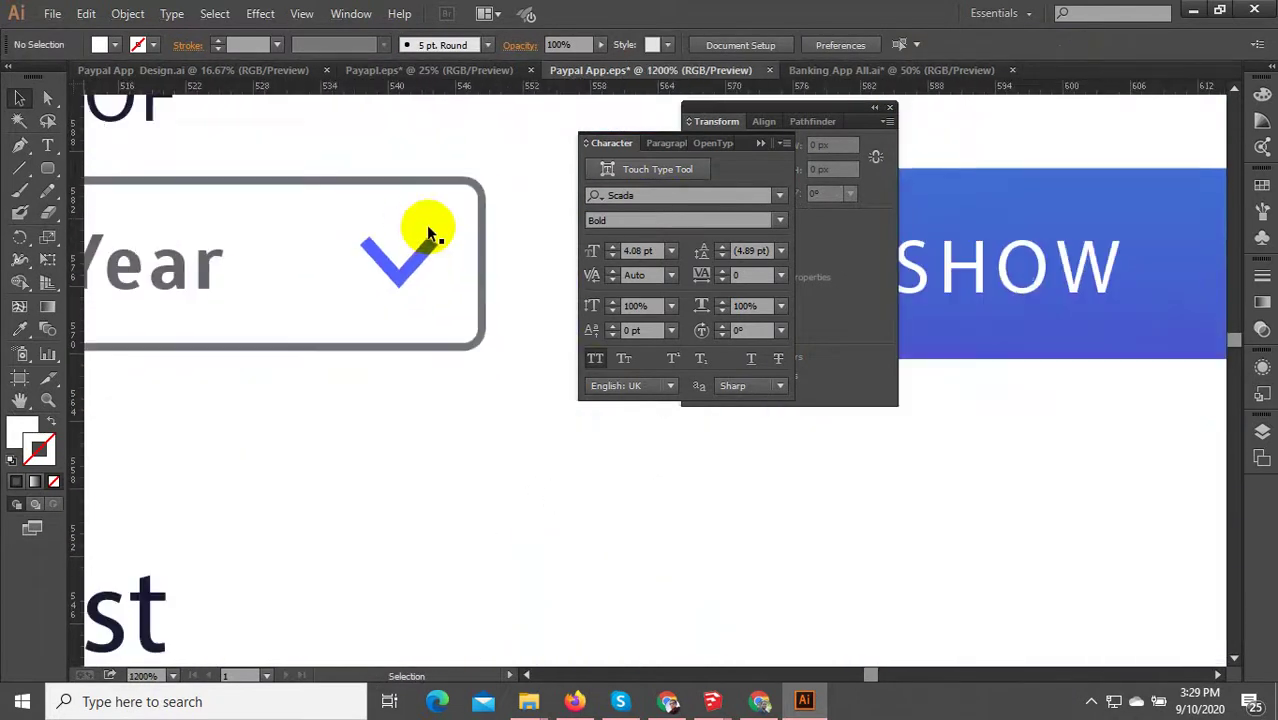
pyautogui.scroll(2, 418, 292)
pyautogui.scroll(1, 418, 292)
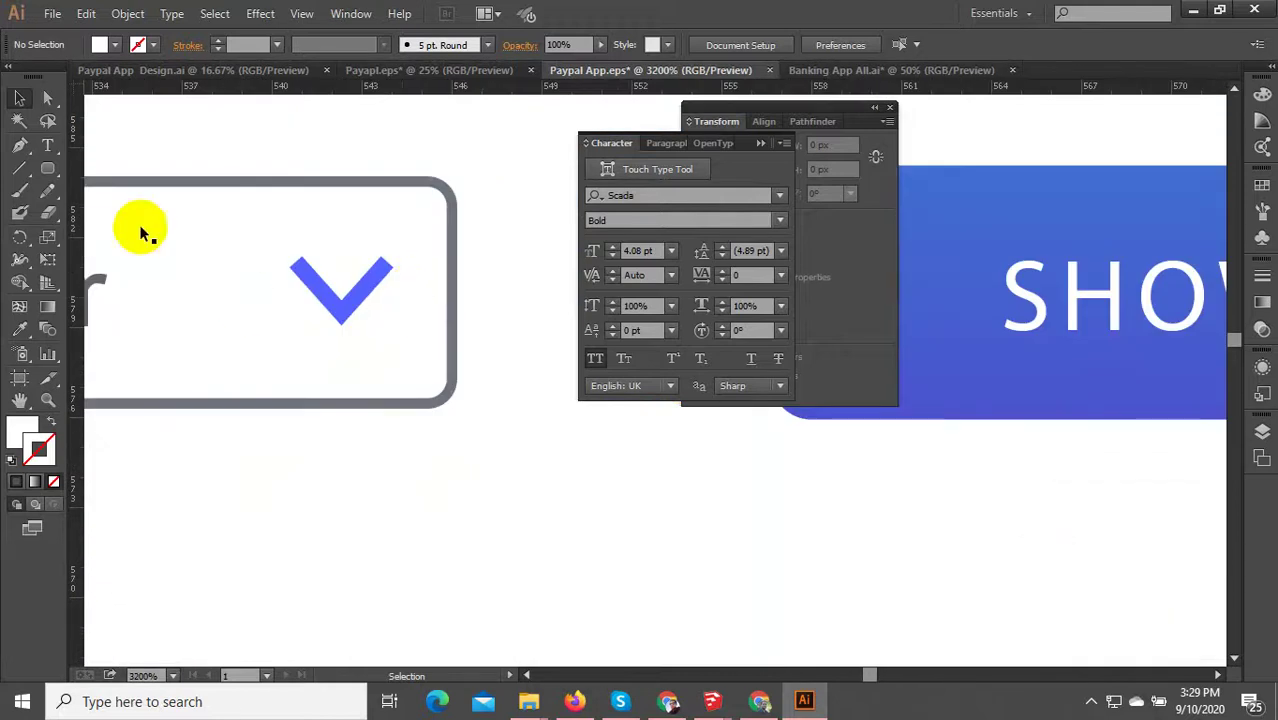
# - Trace the Year dropdown's chevron with a three-point open path using the Pen tool
pyautogui.click(19, 145)
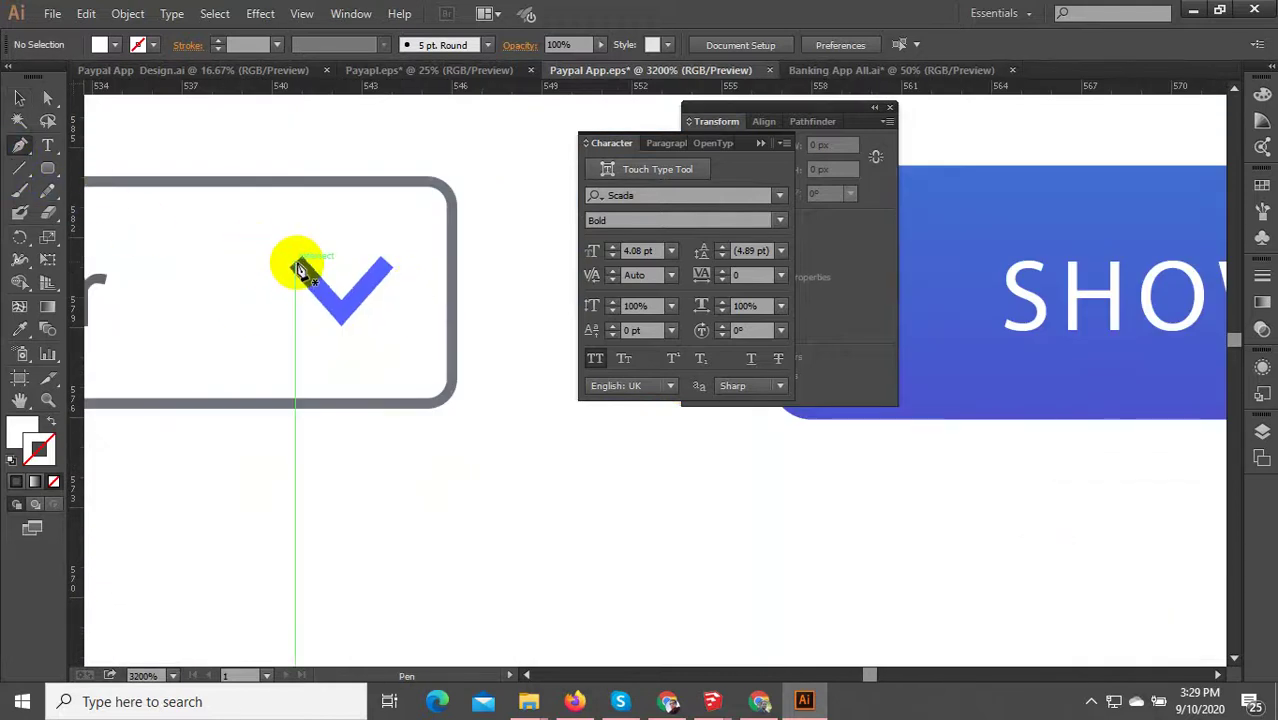
pyautogui.click(298, 268)
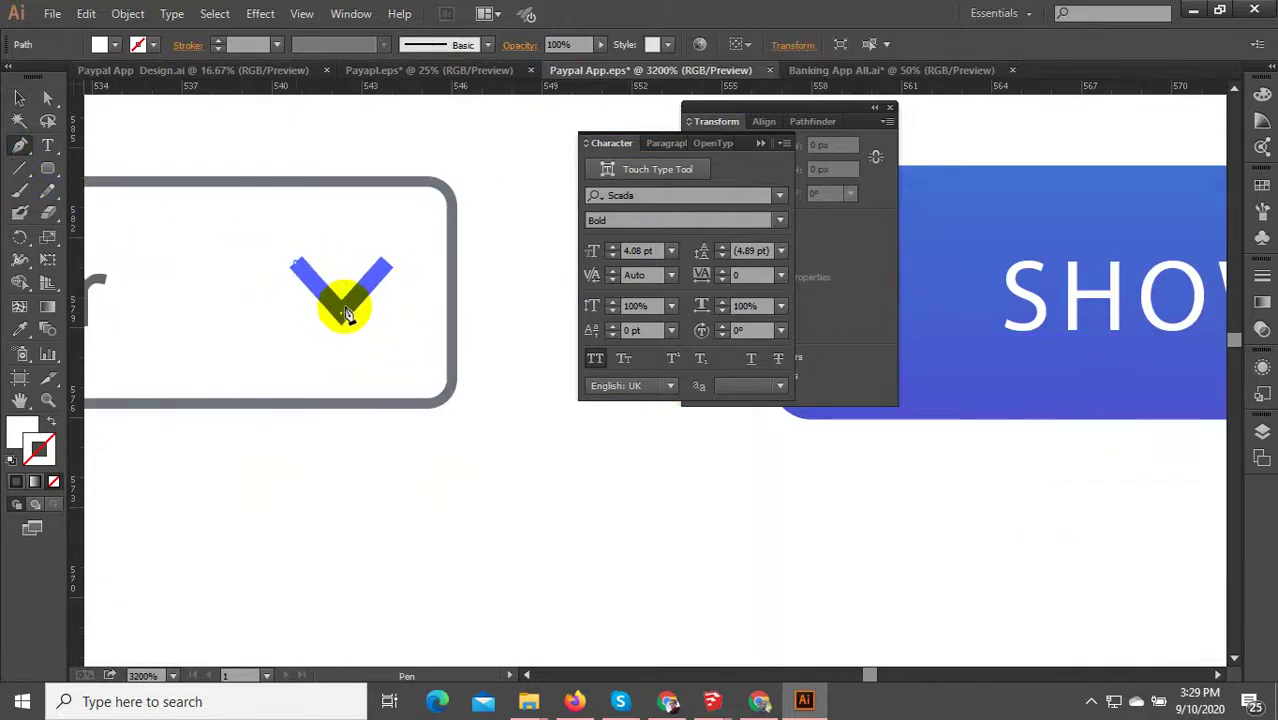
pyautogui.click(345, 315)
pyautogui.click(390, 266)
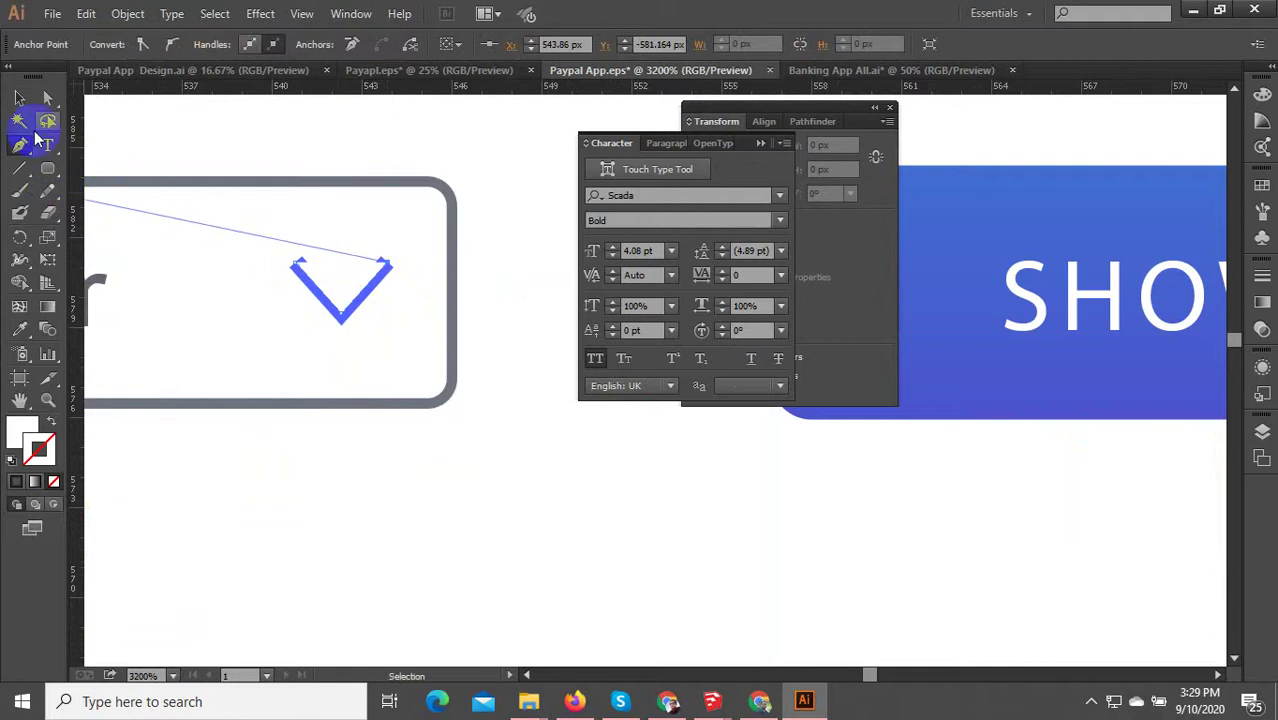
# - Swap the traced chevron's fill and stroke, and set its stroke colour to 66CCCC
pyautogui.click(19, 97)
pyautogui.click(53, 428)
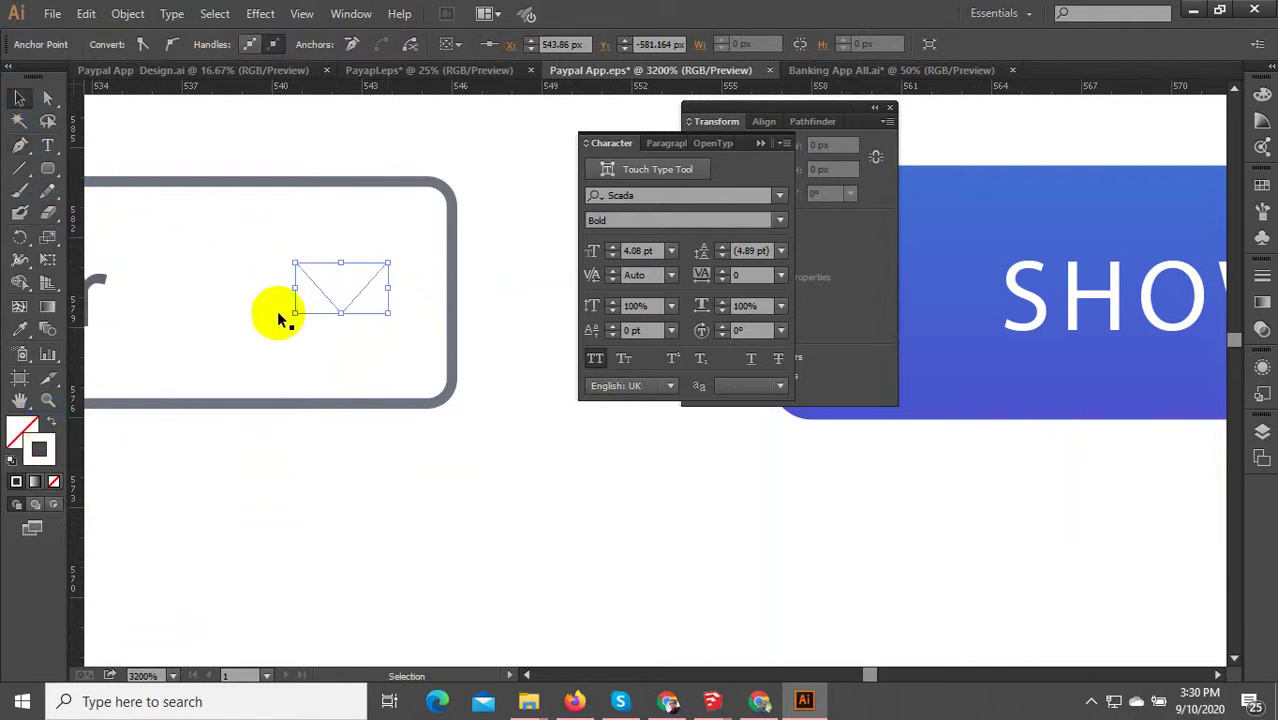
pyautogui.doubleClick(53, 448)
pyautogui.click(347, 295)
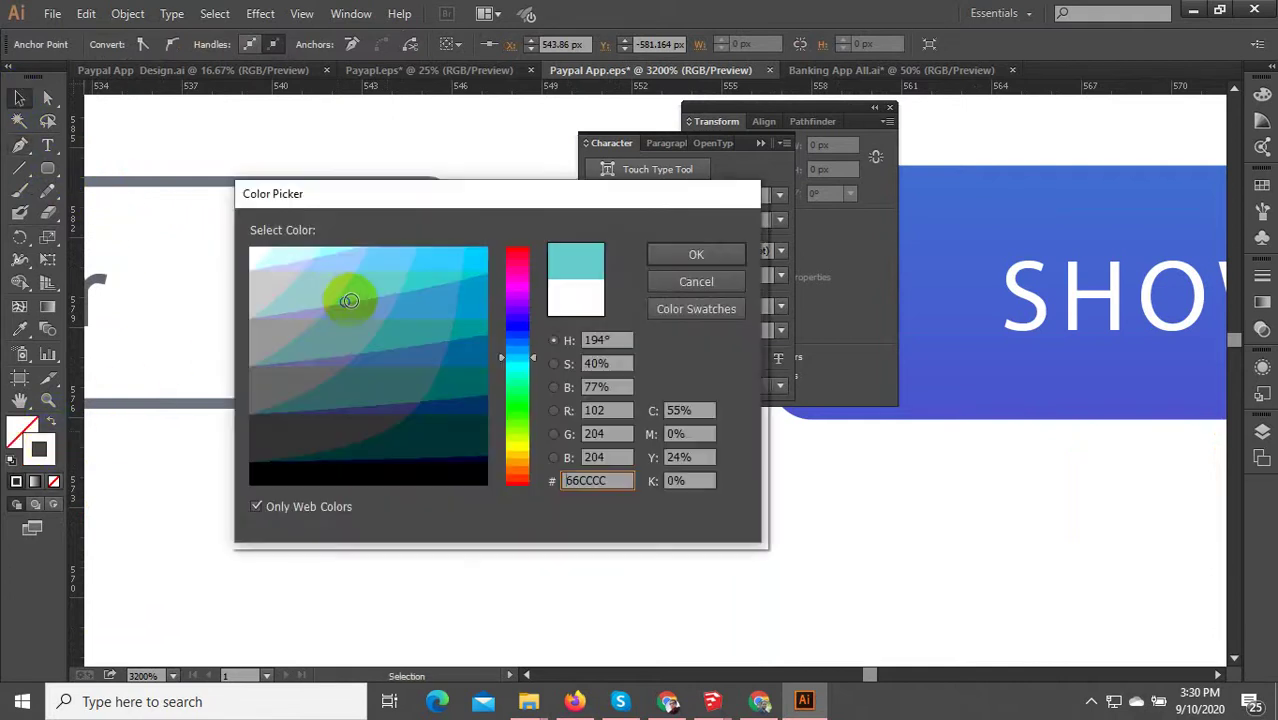
pyautogui.click(688, 251)
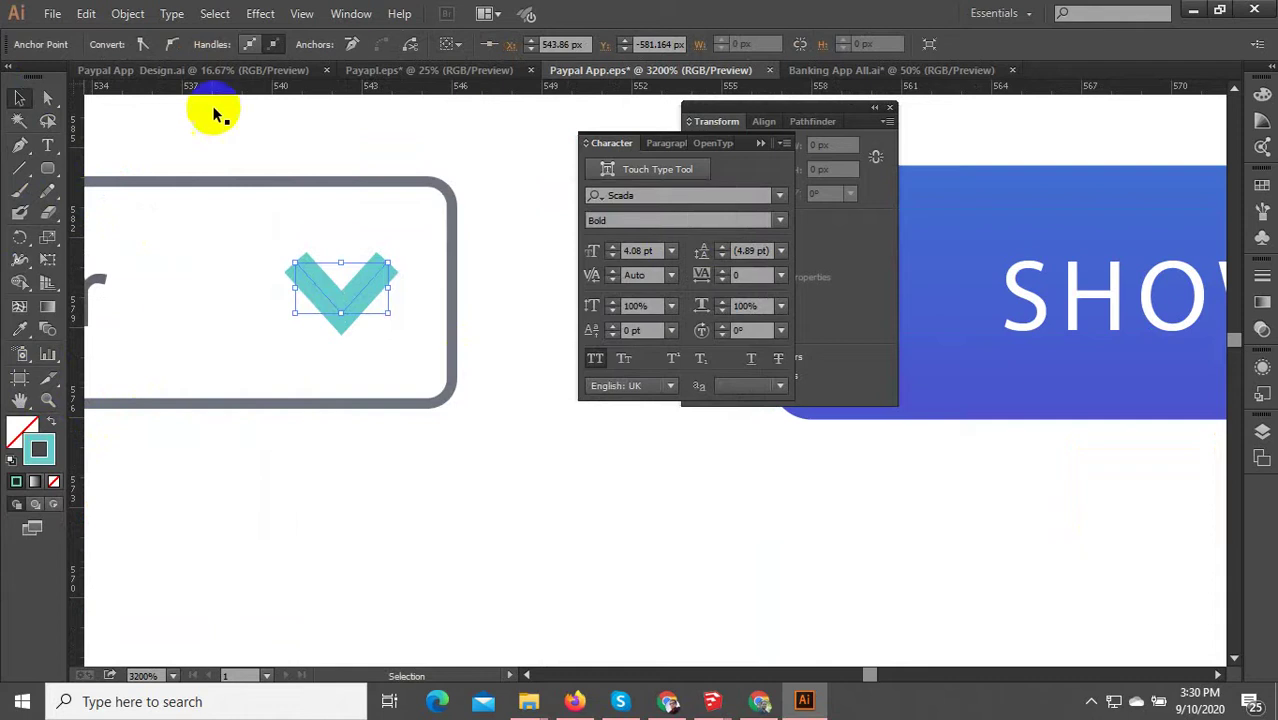
# - Remove the traced teal chevron from the Year dropdown, leaving the original blue arrow
pyautogui.click(23, 85)
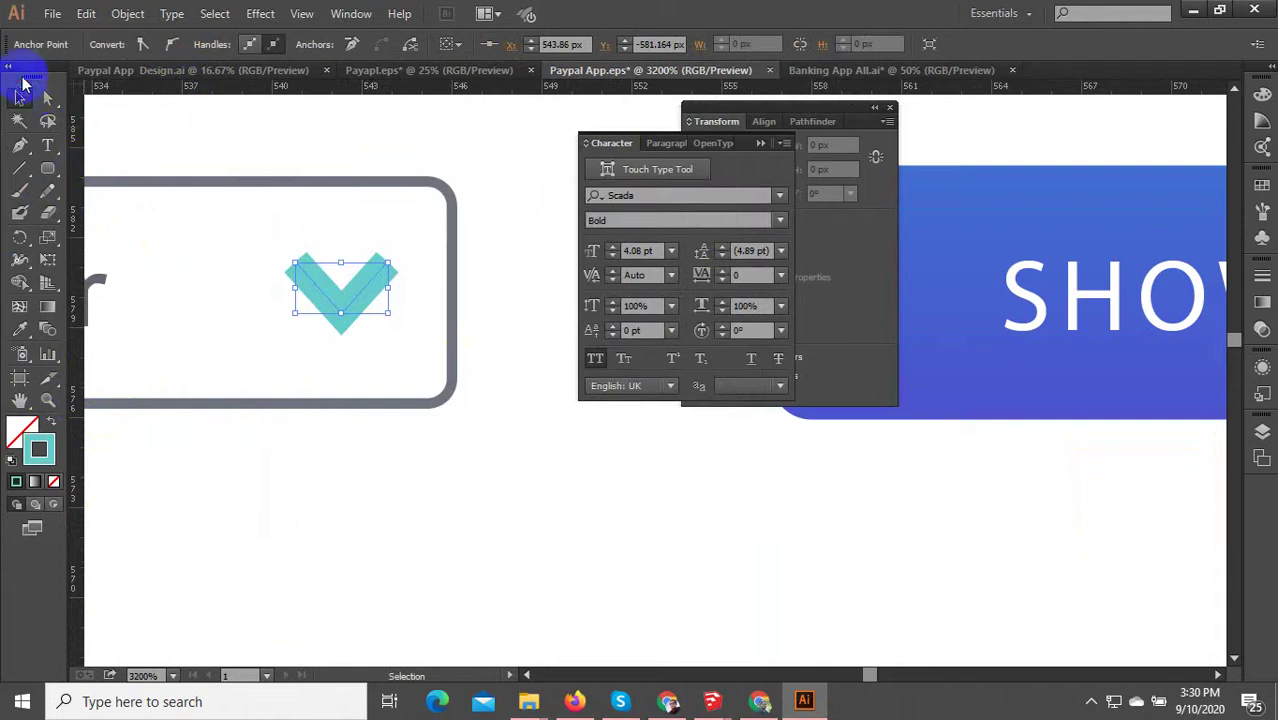
pyautogui.click(330, 288)
pyautogui.click(359, 364)
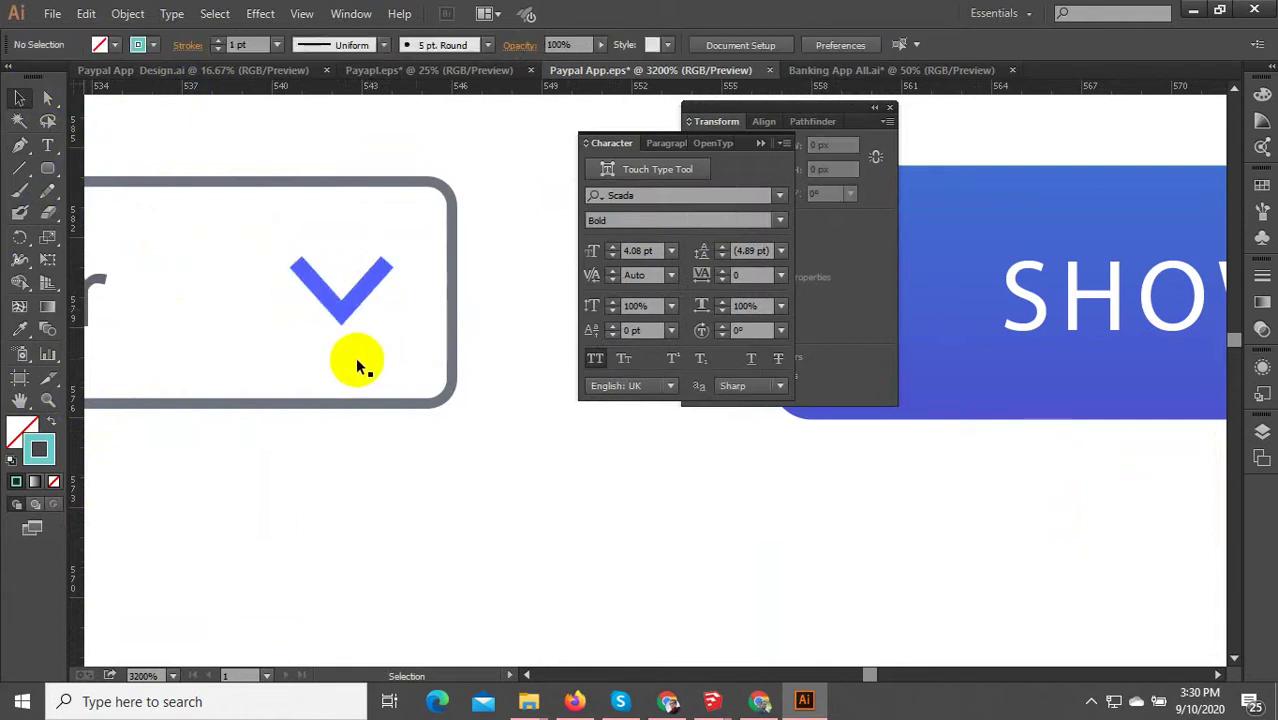
pyautogui.scroll(-6, 311, 367)
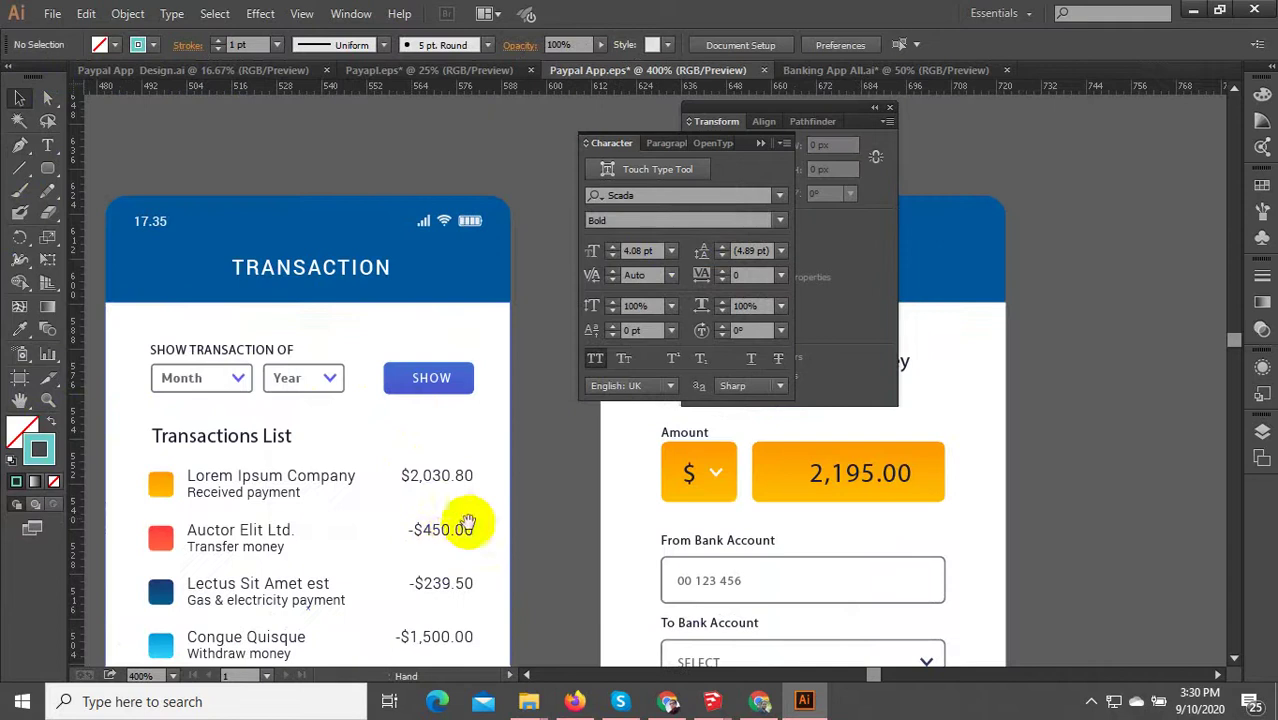
# - Change the font of the page-number row below the transactions list to Scada Bold
pyautogui.moveTo(462, 519); pyautogui.dragTo(505, 342)
pyautogui.scroll(-1, 485, 337)
pyautogui.click(314, 211)
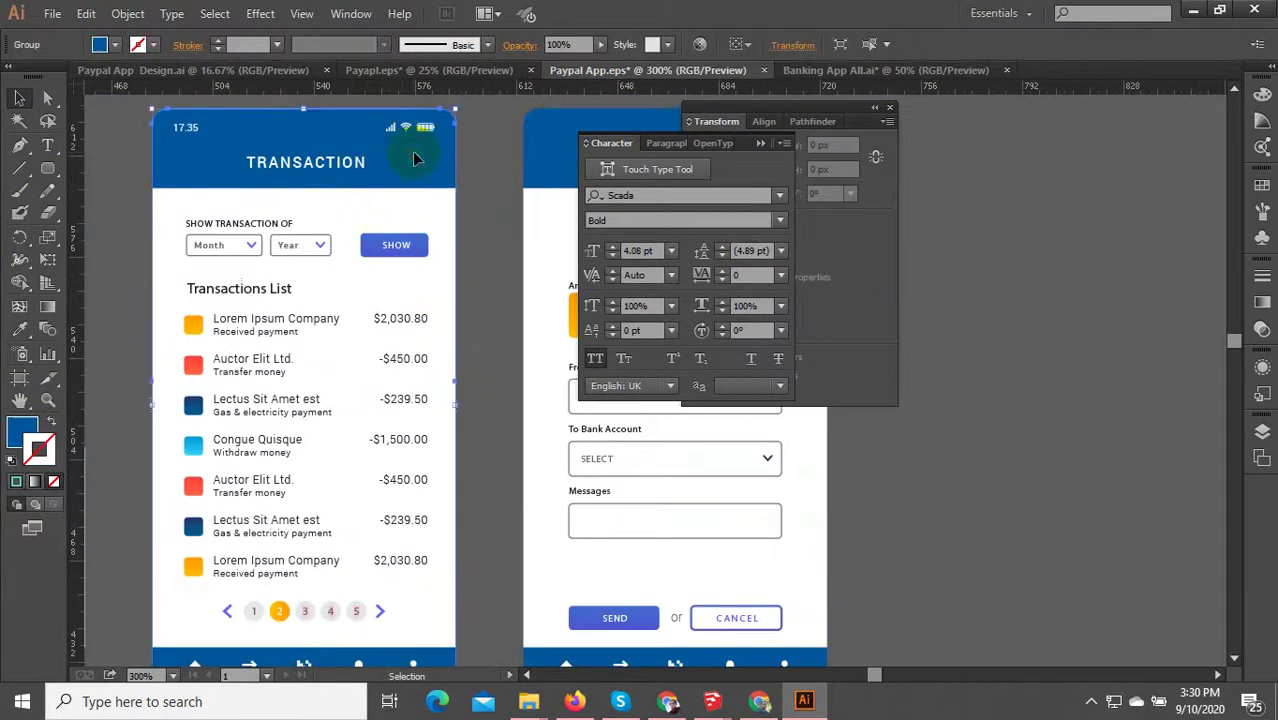
pyautogui.scroll(-2, 405, 578)
pyautogui.click(440, 546)
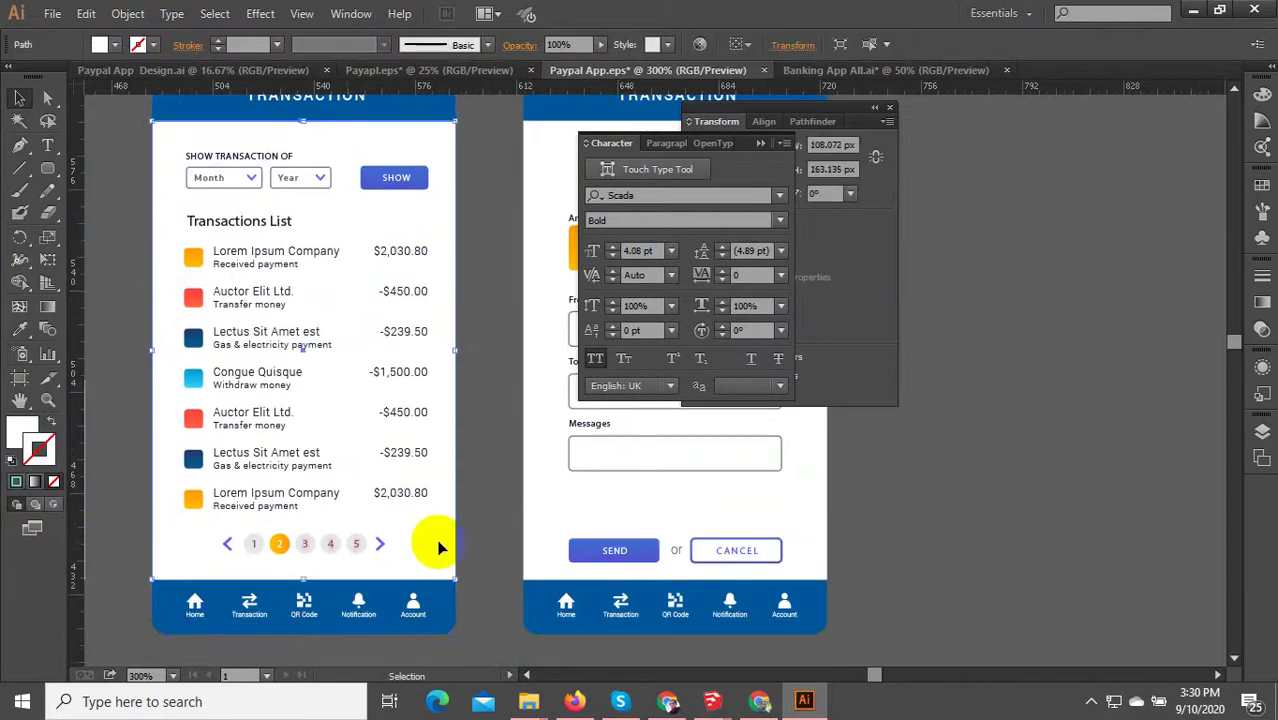
pyautogui.scroll(3, 297, 556)
pyautogui.click(420, 487)
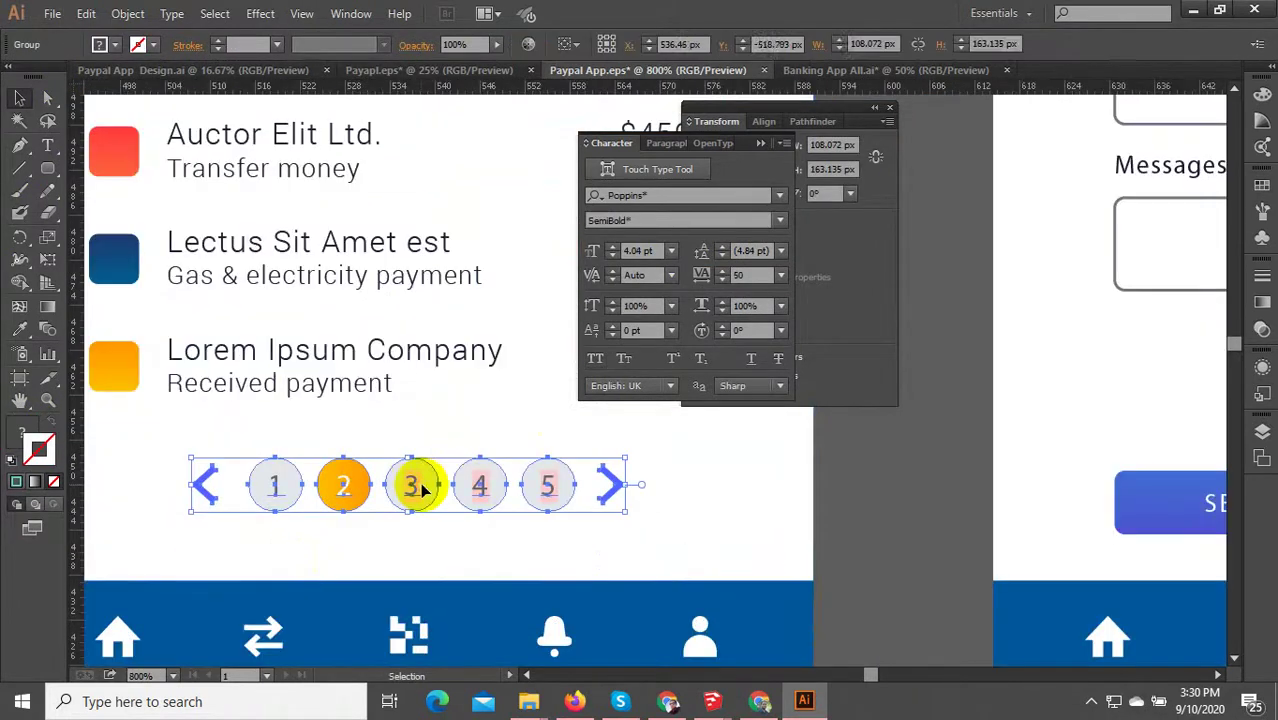
pyautogui.click(641, 195)
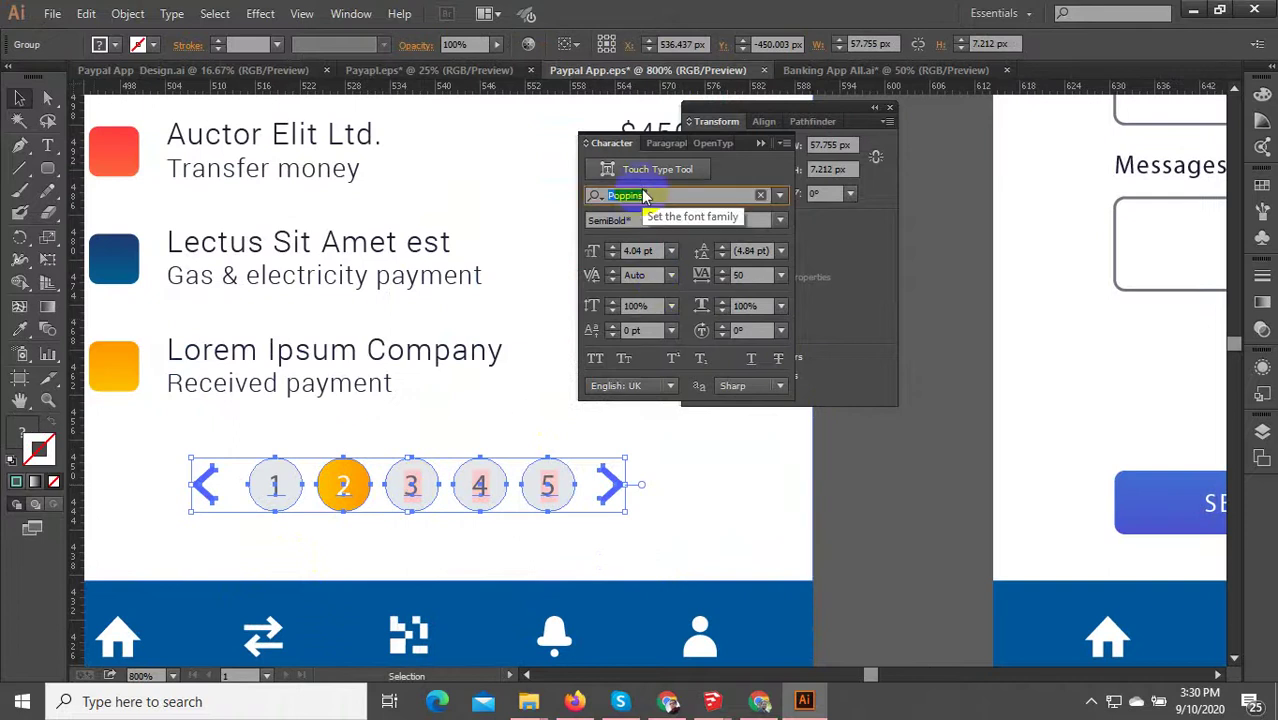
pyautogui.write('s')
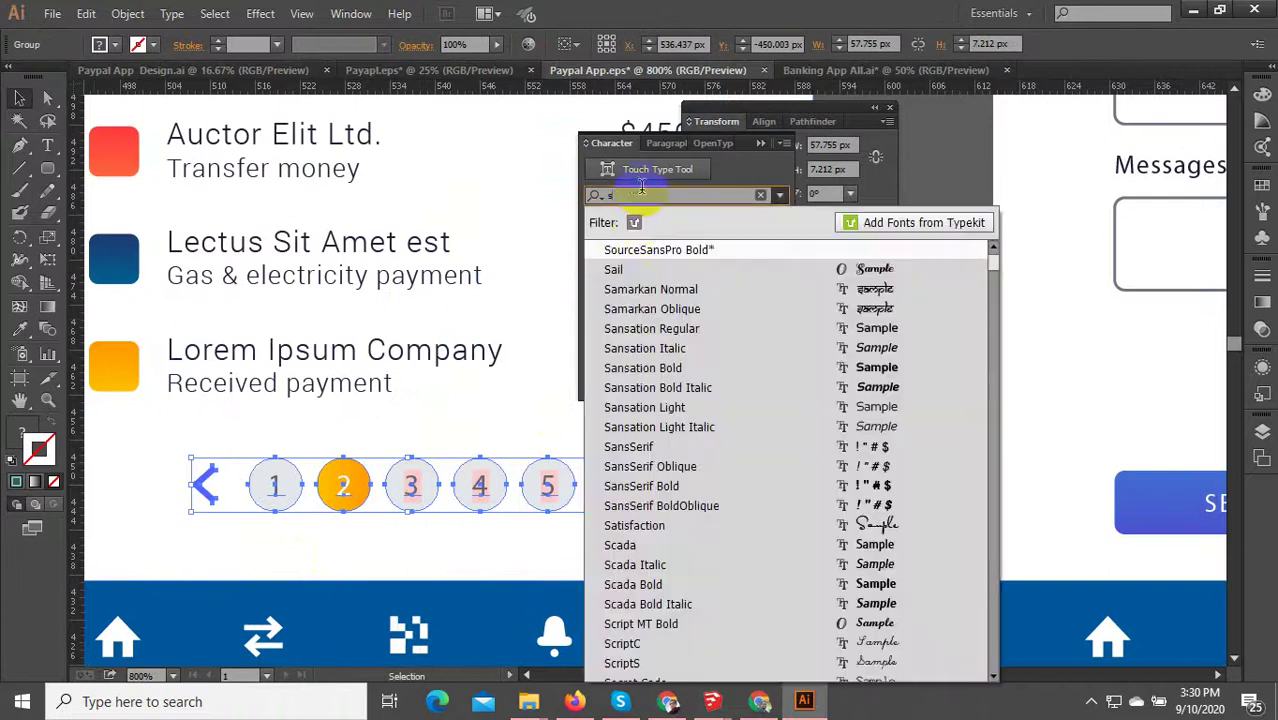
pyautogui.click(688, 588)
# - Examine the send-money screen's form up close, entering its nested groups around the Amount fields
pyautogui.scroll(-3, 310, 516)
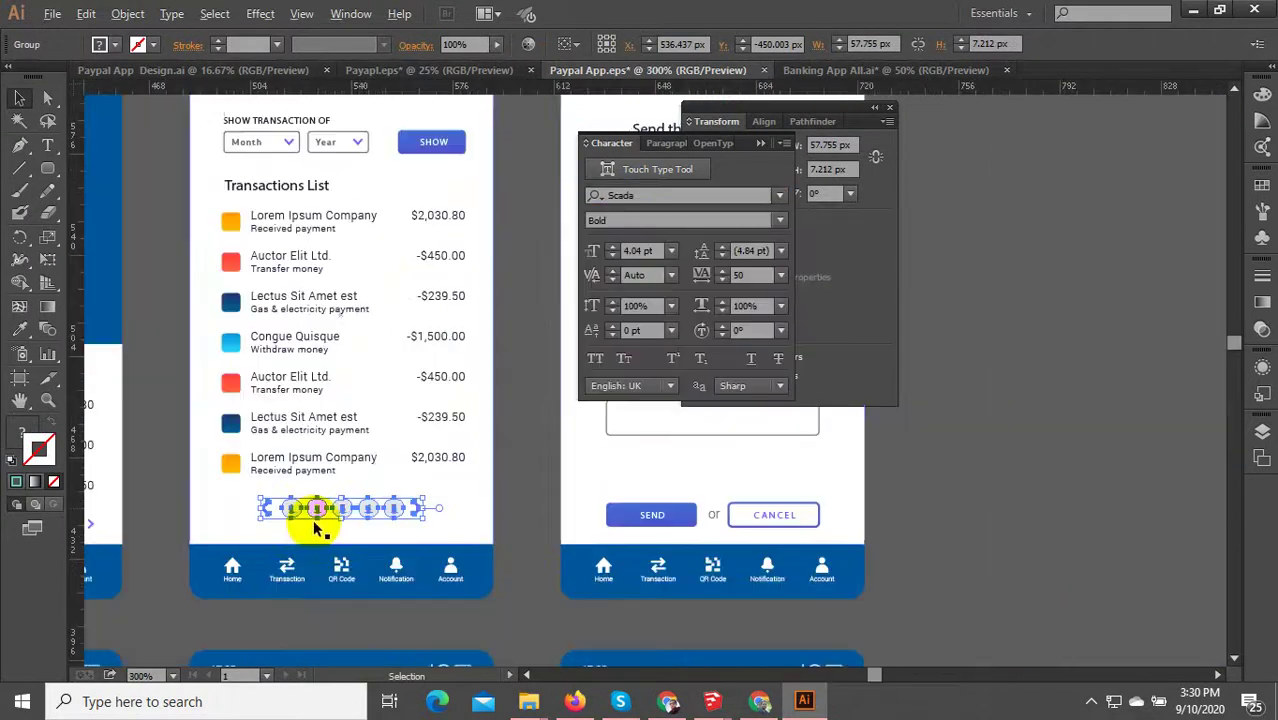
pyautogui.click(557, 511)
pyautogui.moveTo(551, 508); pyautogui.dragTo(348, 590)
pyautogui.scroll(-1, 440, 445)
pyautogui.click(490, 300)
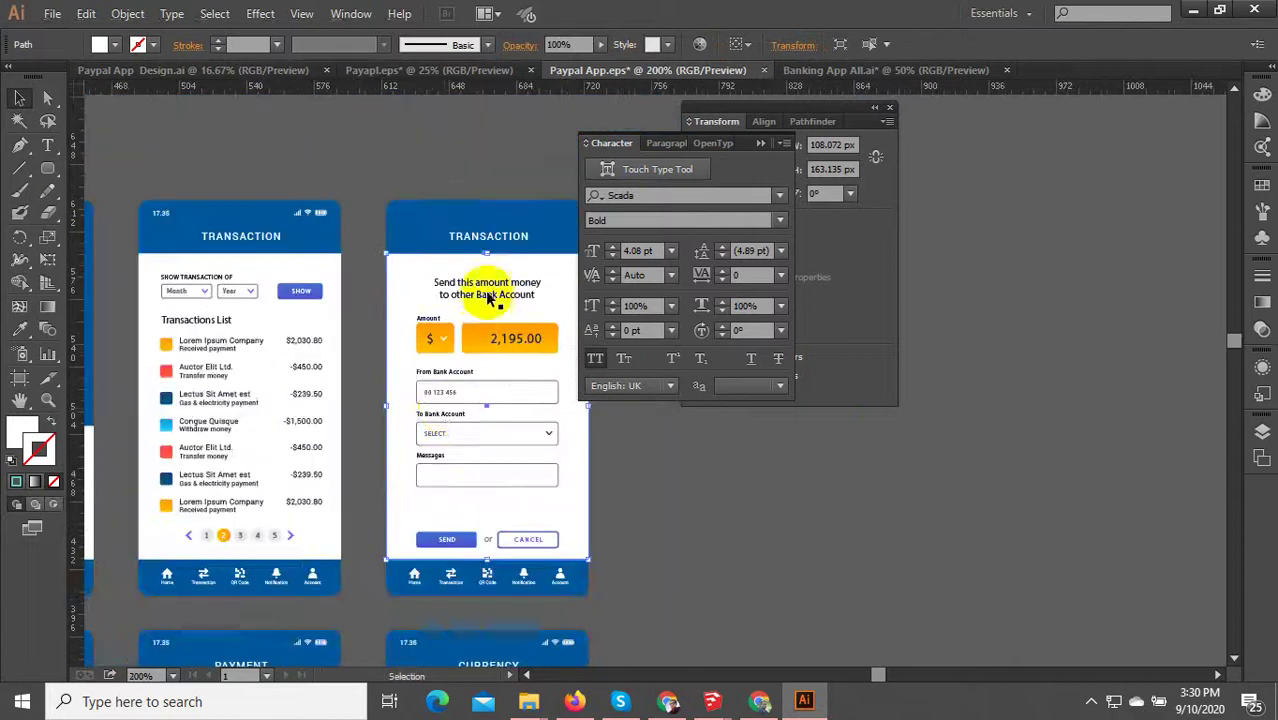
pyautogui.scroll(2, 490, 300)
pyautogui.click(468, 405)
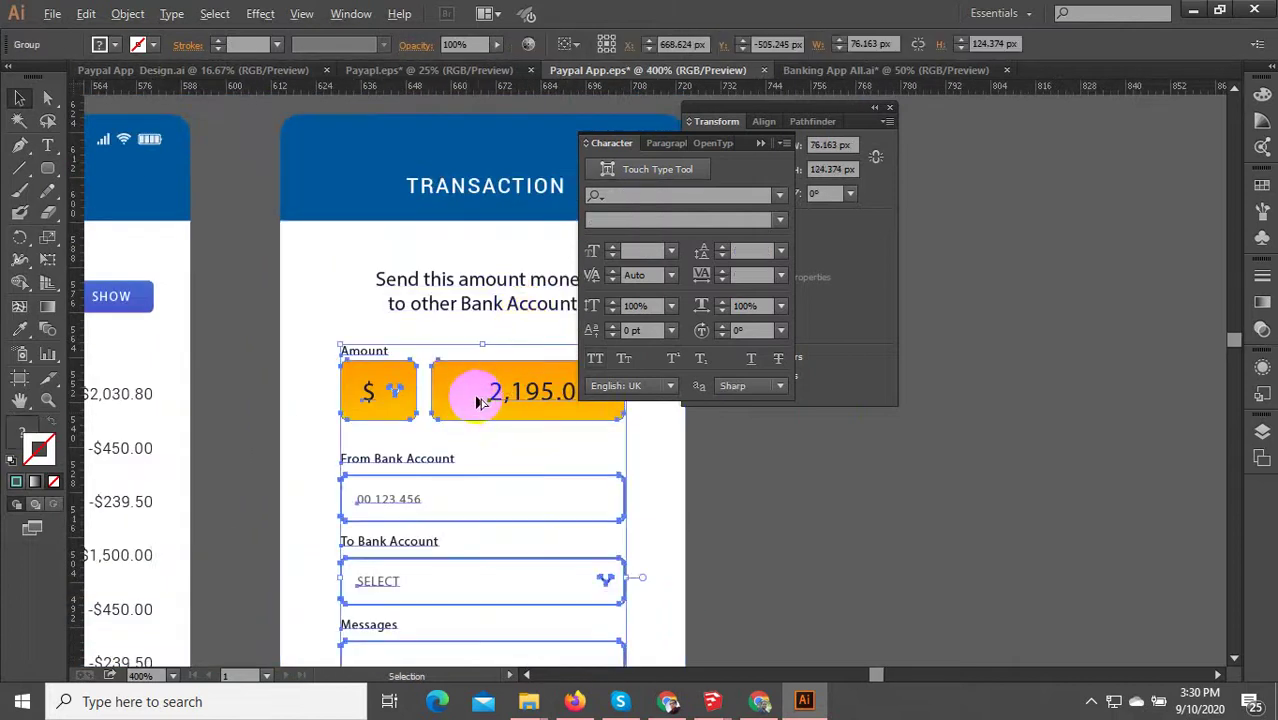
pyautogui.scroll(3, 479, 399)
pyautogui.scroll(-1, 416, 399)
pyautogui.doubleClick(411, 400)
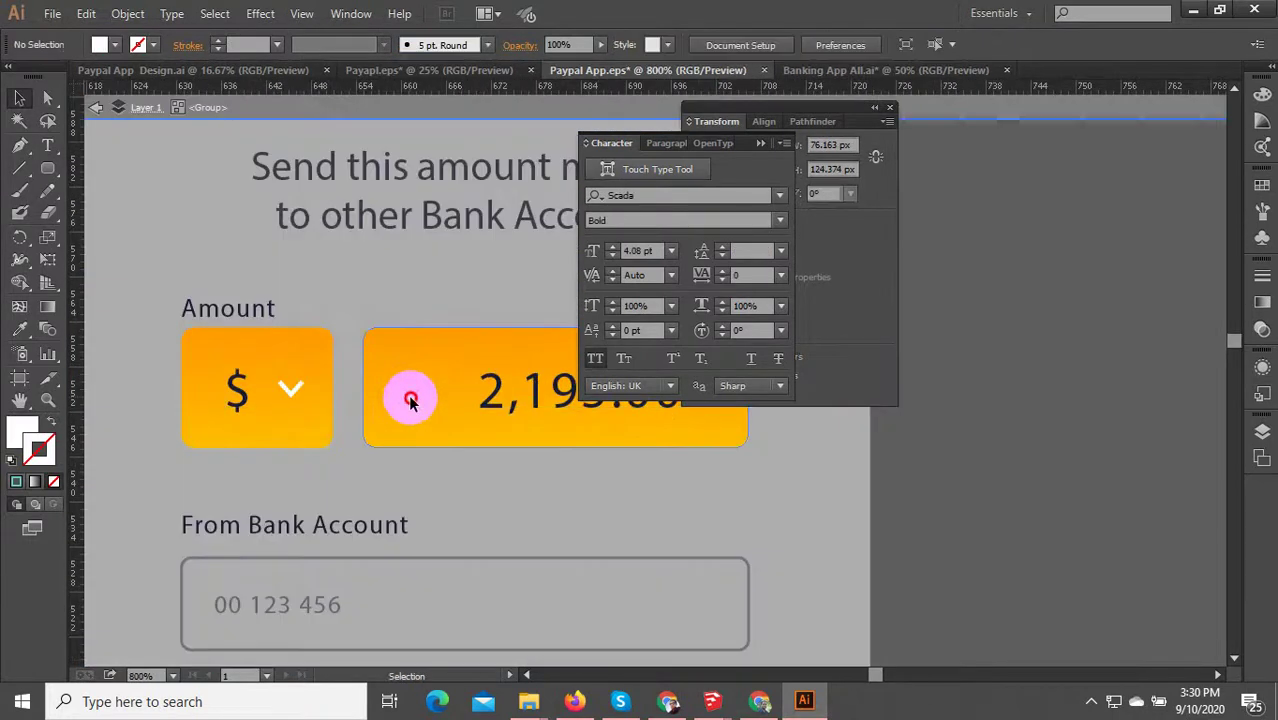
pyautogui.click(411, 400)
pyautogui.scroll(-3, 337, 485)
pyautogui.doubleClick(345, 416)
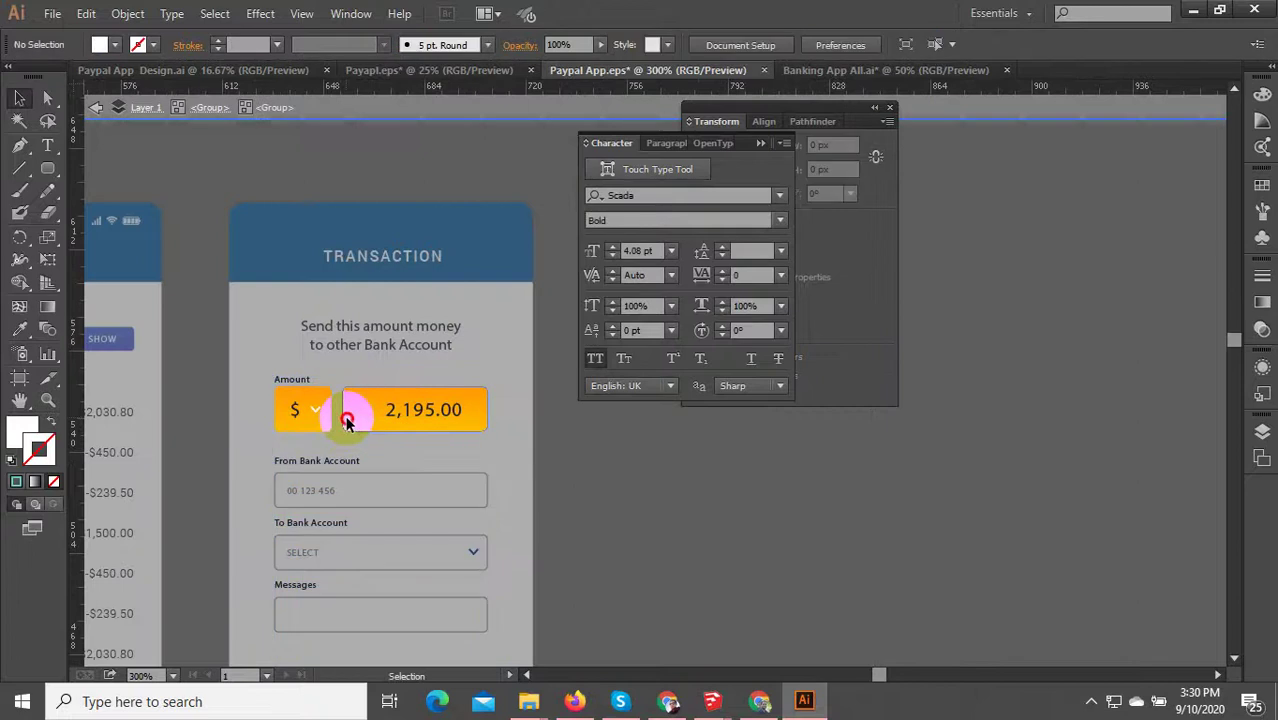
pyautogui.click(346, 420)
pyautogui.press('Escape')
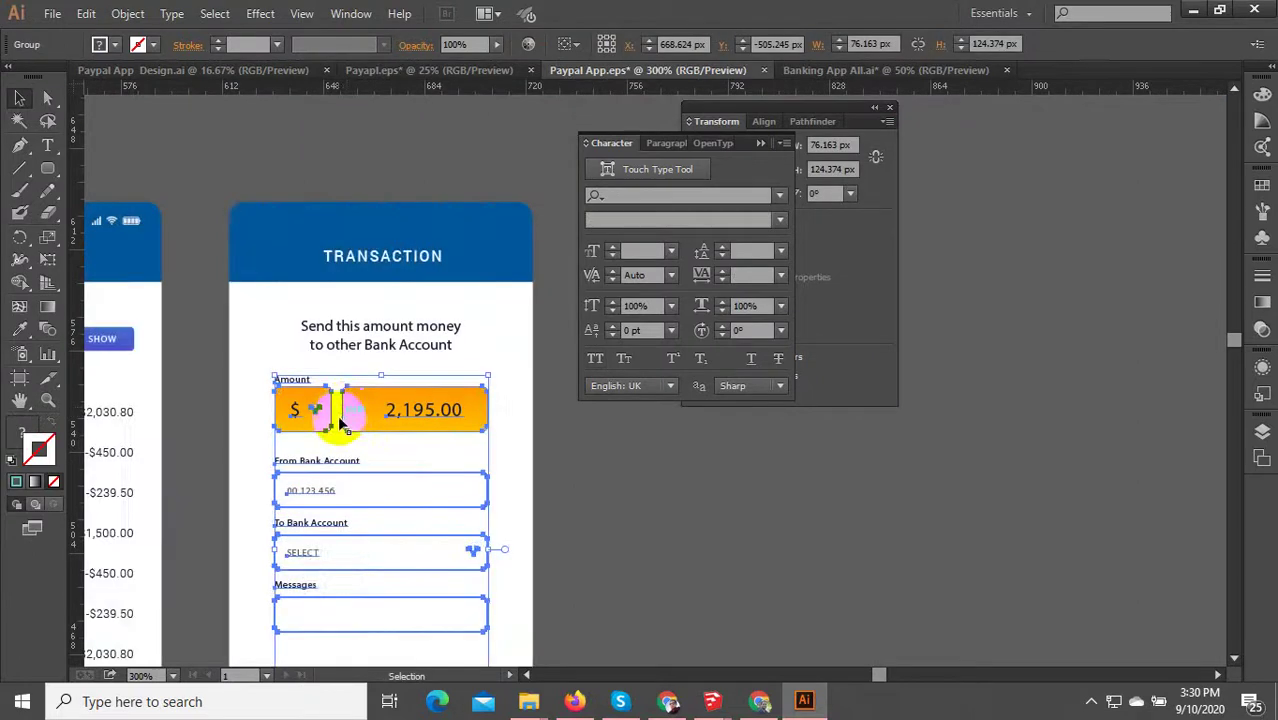
# - Place a copy of the send-money form on the empty canvas beside its screen
pyautogui.hscroll(5, 496, 490)
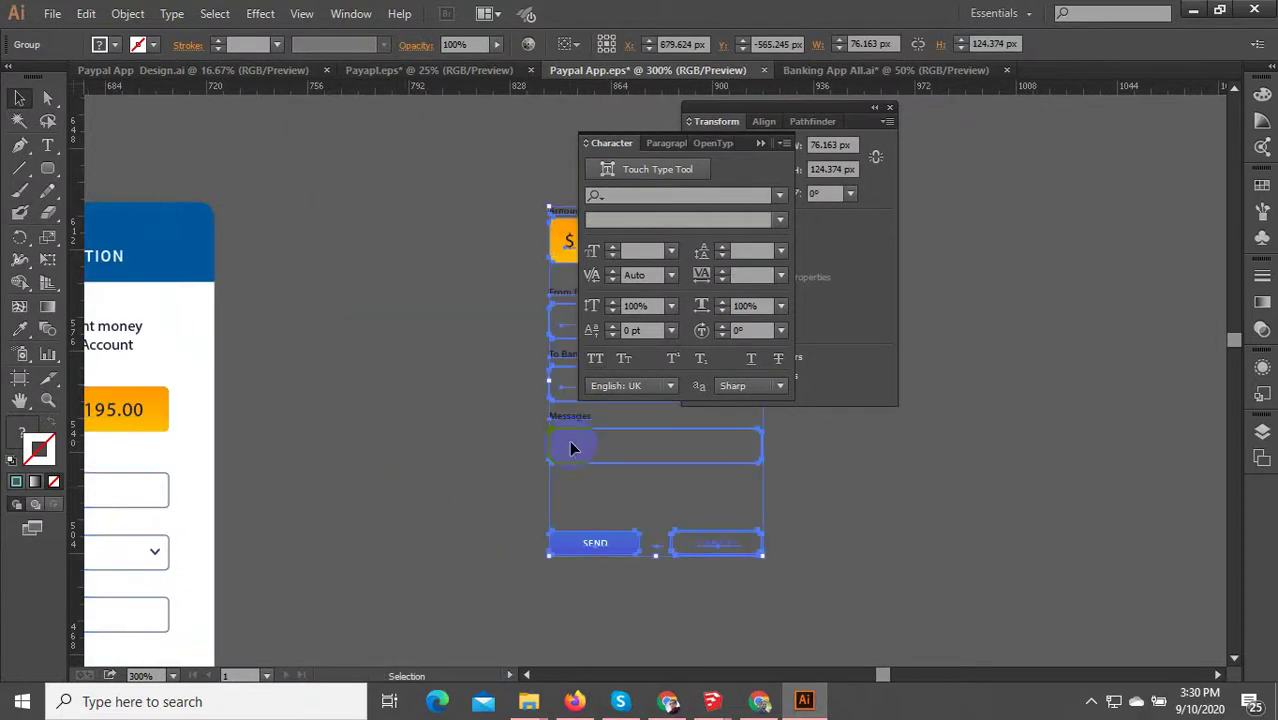
pyautogui.moveTo(569, 253); pyautogui.dragTo(372, 416)
pyautogui.click(402, 320)
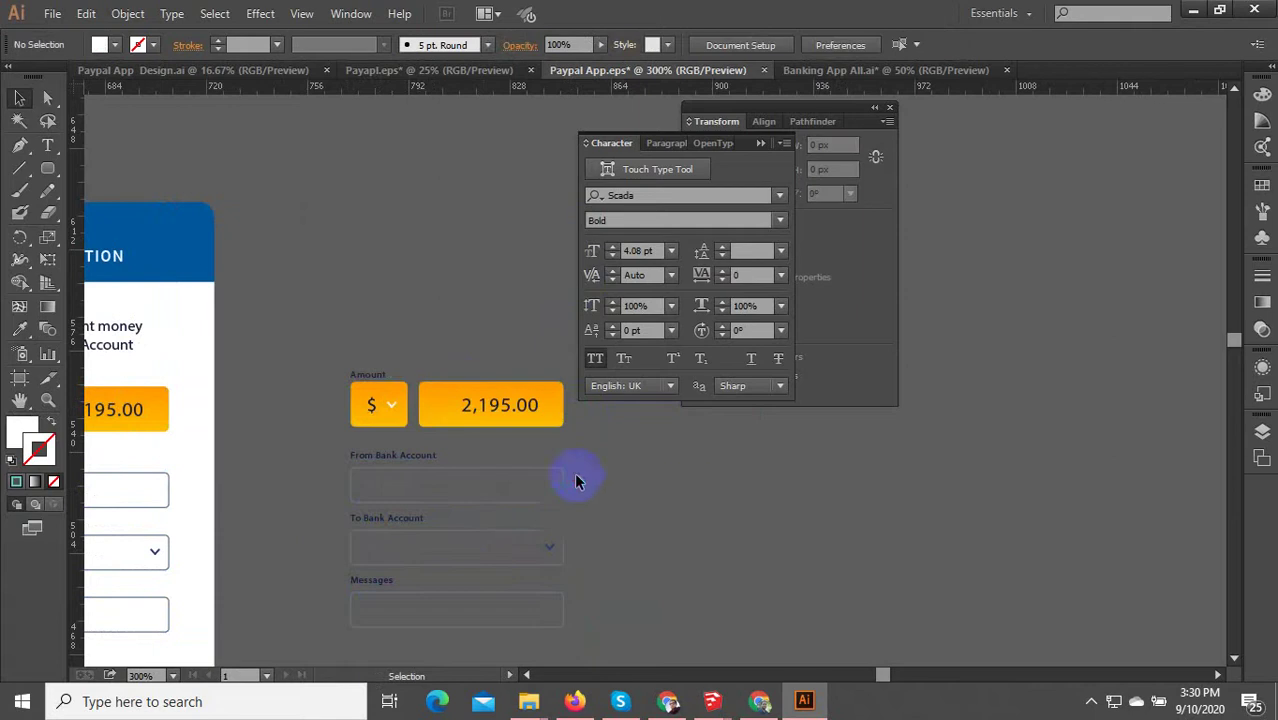
# - Ungroup the copied send-money form into its separate field groups
pyautogui.click(414, 550)
pyautogui.rightClick(414, 550)
pyautogui.click(500, 583)
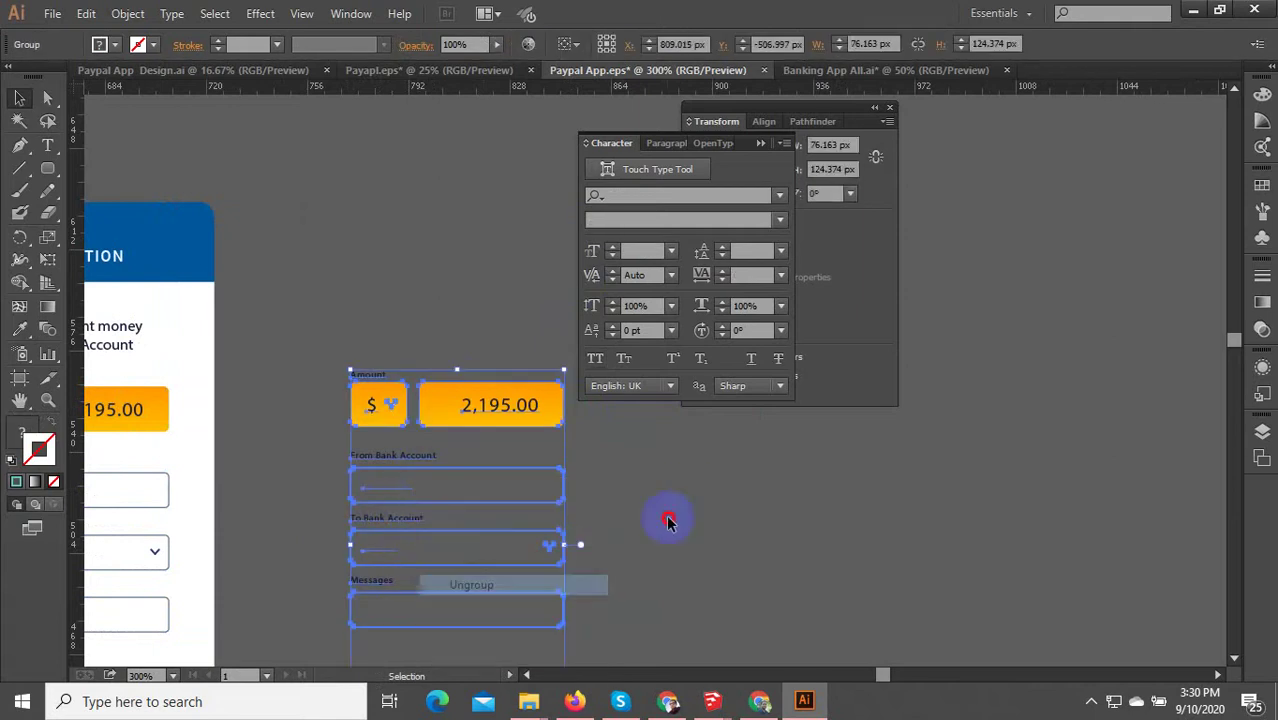
pyautogui.click(366, 596)
pyautogui.scroll(-1, 447, 487)
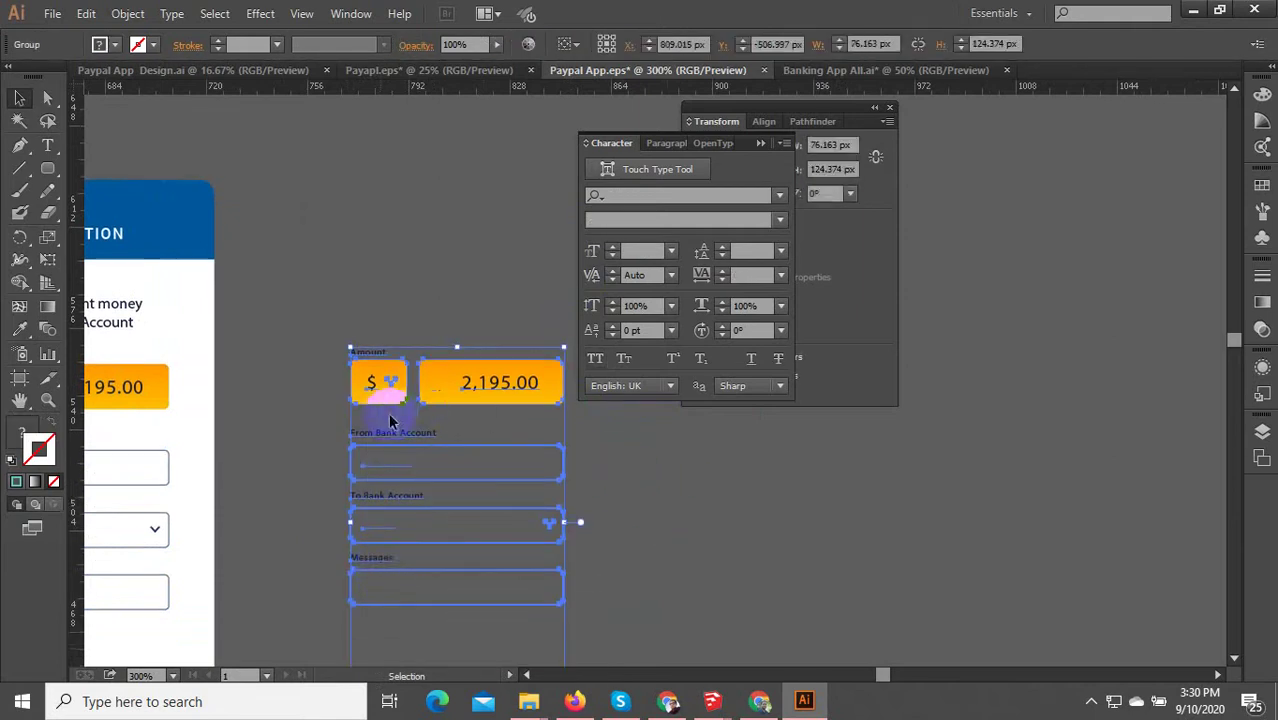
pyautogui.rightClick(390, 405)
pyautogui.click(451, 516)
# - Delete the bank account and message fields and the buttons from the copied form, keeping only the Amount row
pyautogui.click(491, 465)
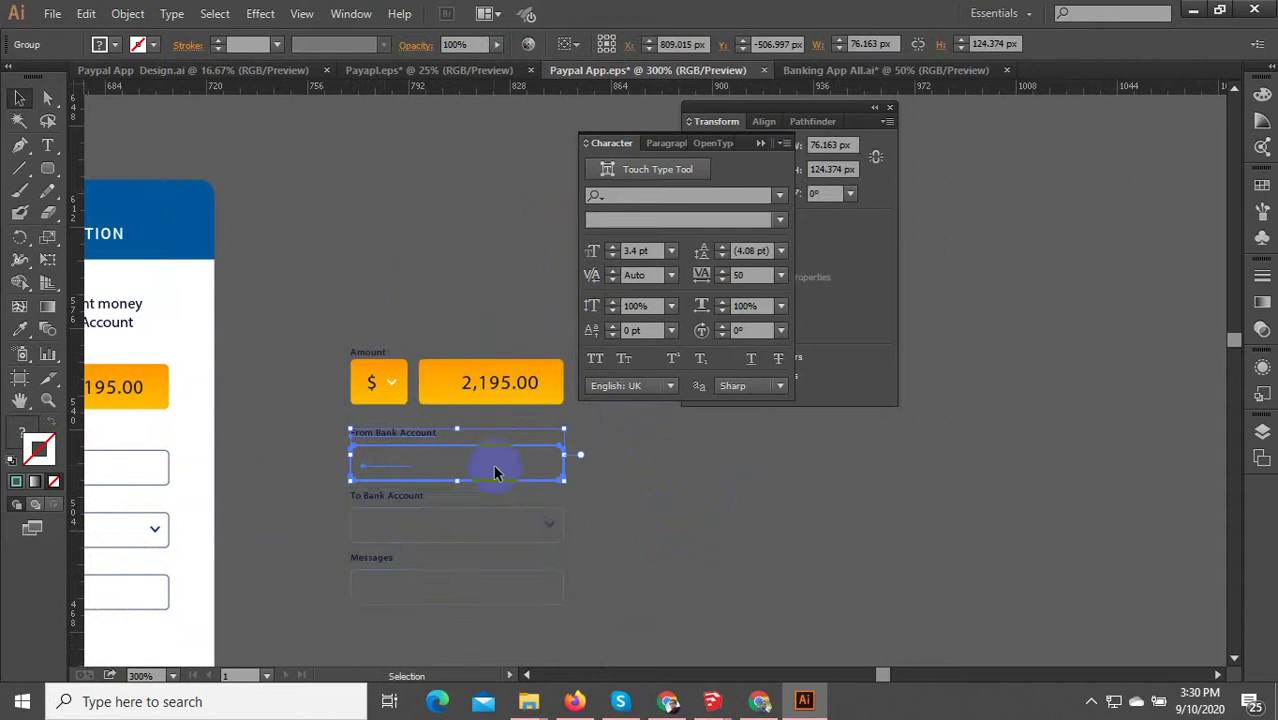
pyautogui.scroll(-1, 561, 483)
pyautogui.scroll(-1, 648, 572)
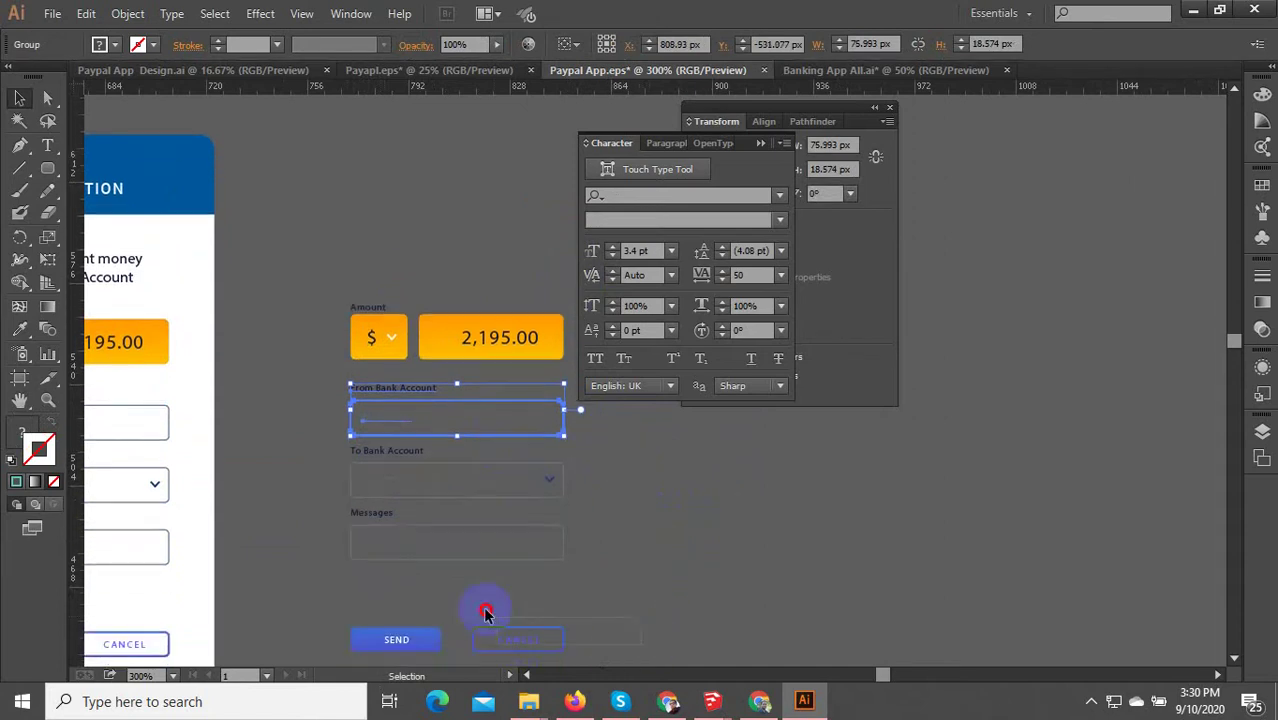
pyautogui.click(276, 384)
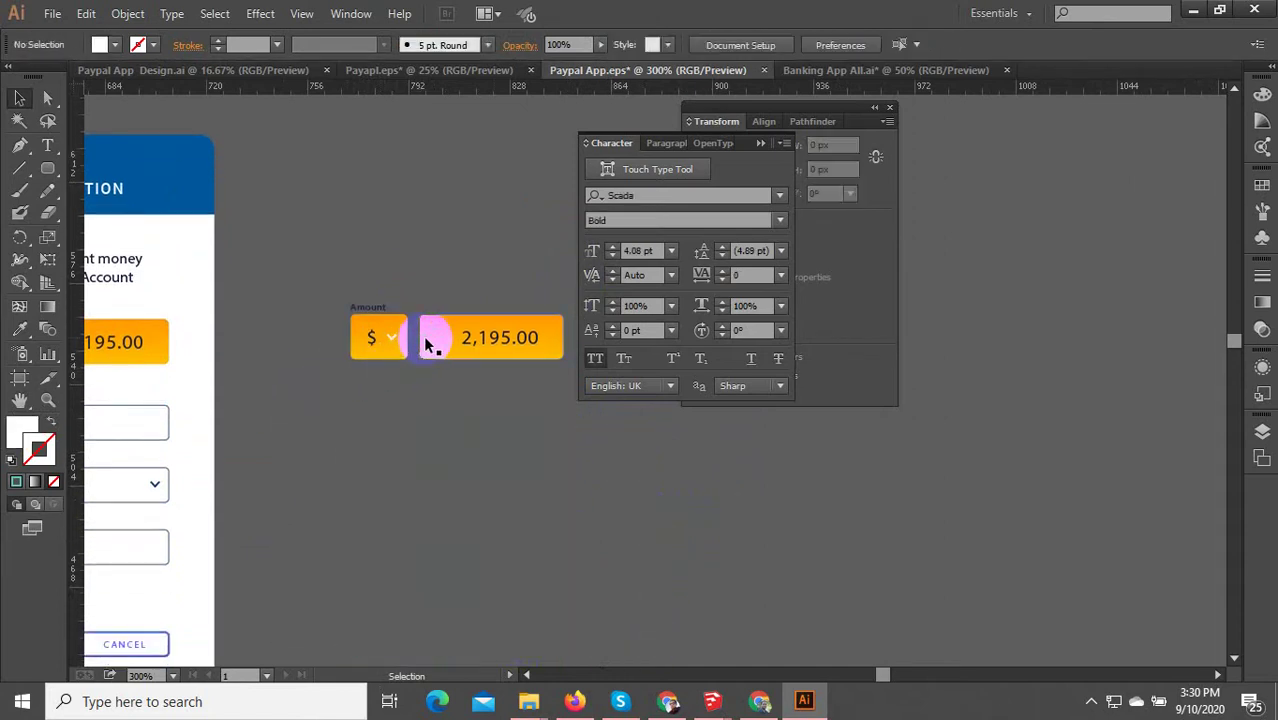
# - Duplicate the 2,195.00 amount field directly below the copied Amount row and ungroup the duplicate
pyautogui.moveTo(426, 343); pyautogui.dragTo(426, 443)
pyautogui.hotkey('ctrl', '=')
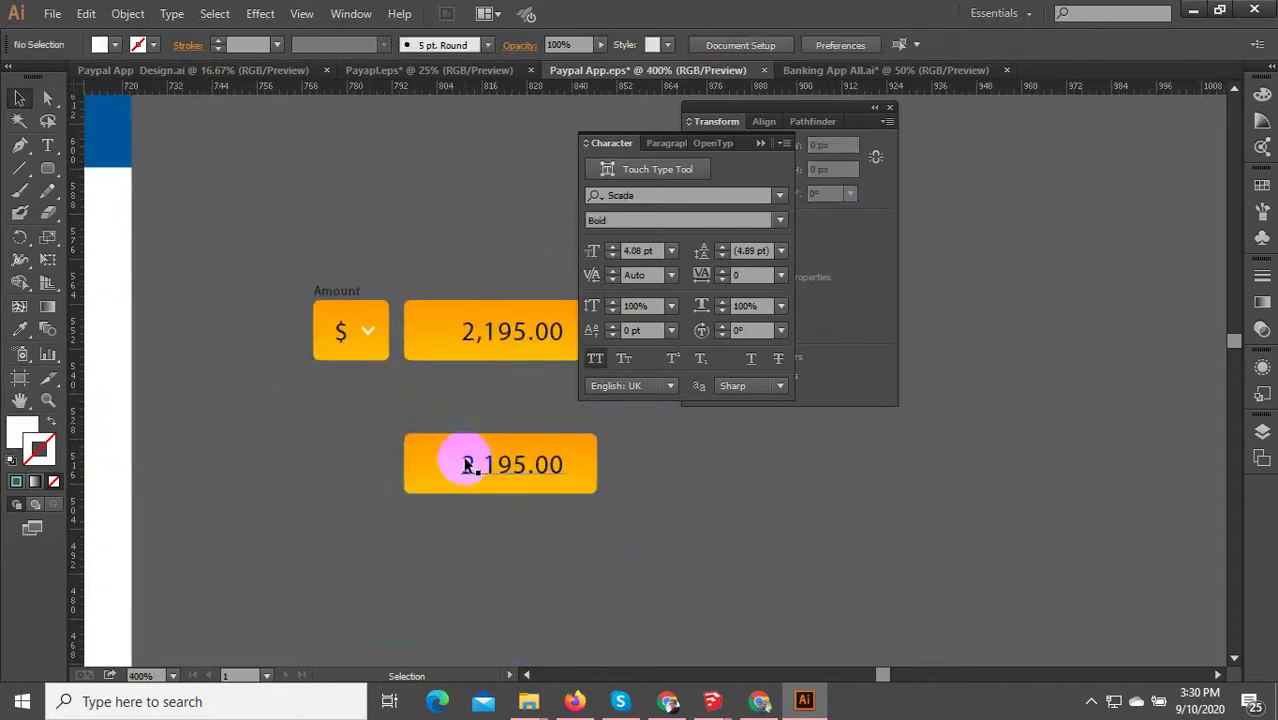
pyautogui.rightClick(467, 466)
pyautogui.click(531, 577)
pyautogui.click(448, 468)
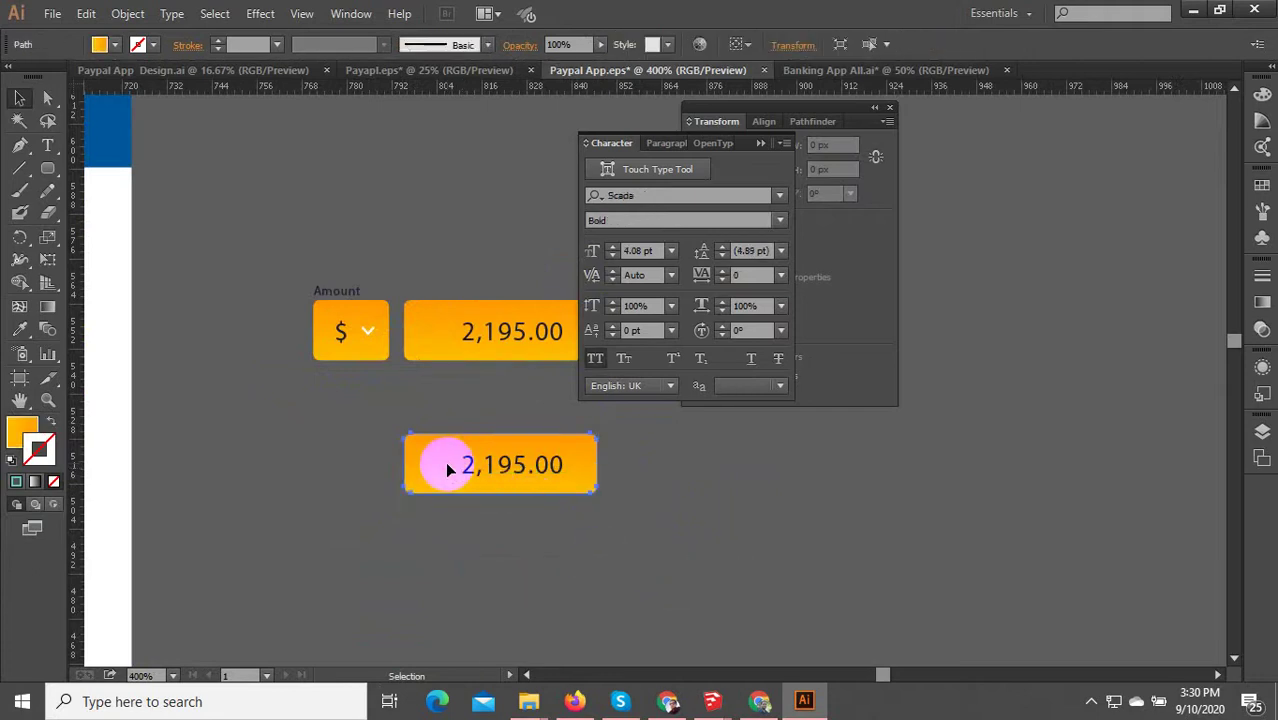
pyautogui.moveTo(440, 468); pyautogui.dragTo(499, 548)
pyautogui.hotkey('ctrl', '=')
pyautogui.hotkey('ctrl', 'z')
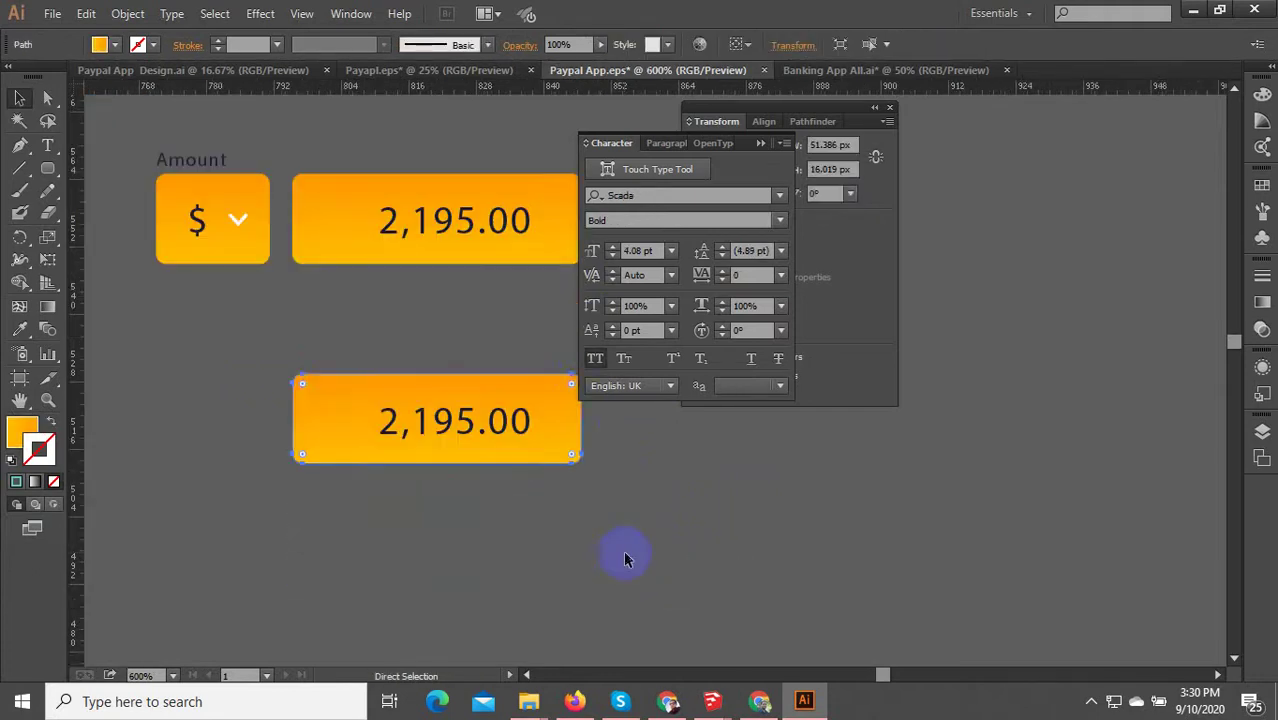
# - Draw a rounded rectangle about 58 × 25 px with 12 px corners below the duplicated amount field
pyautogui.click(346, 470)
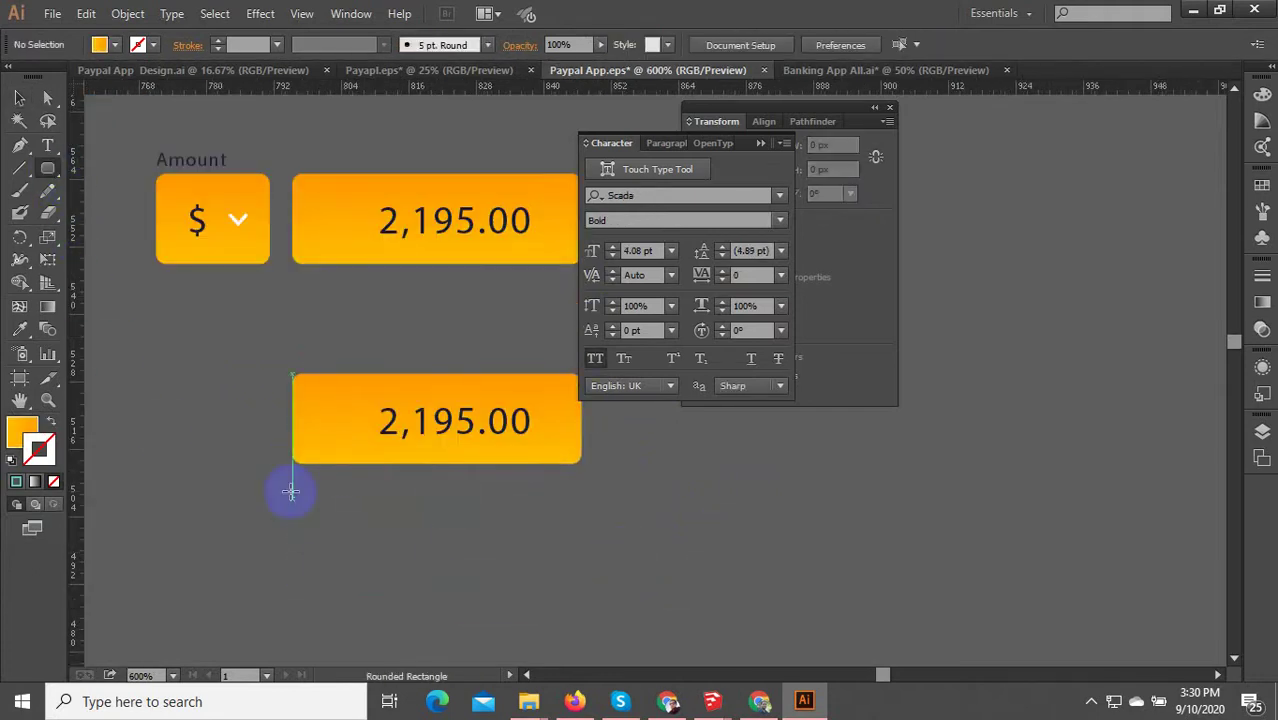
pyautogui.moveTo(291, 491); pyautogui.dragTo(621, 632)
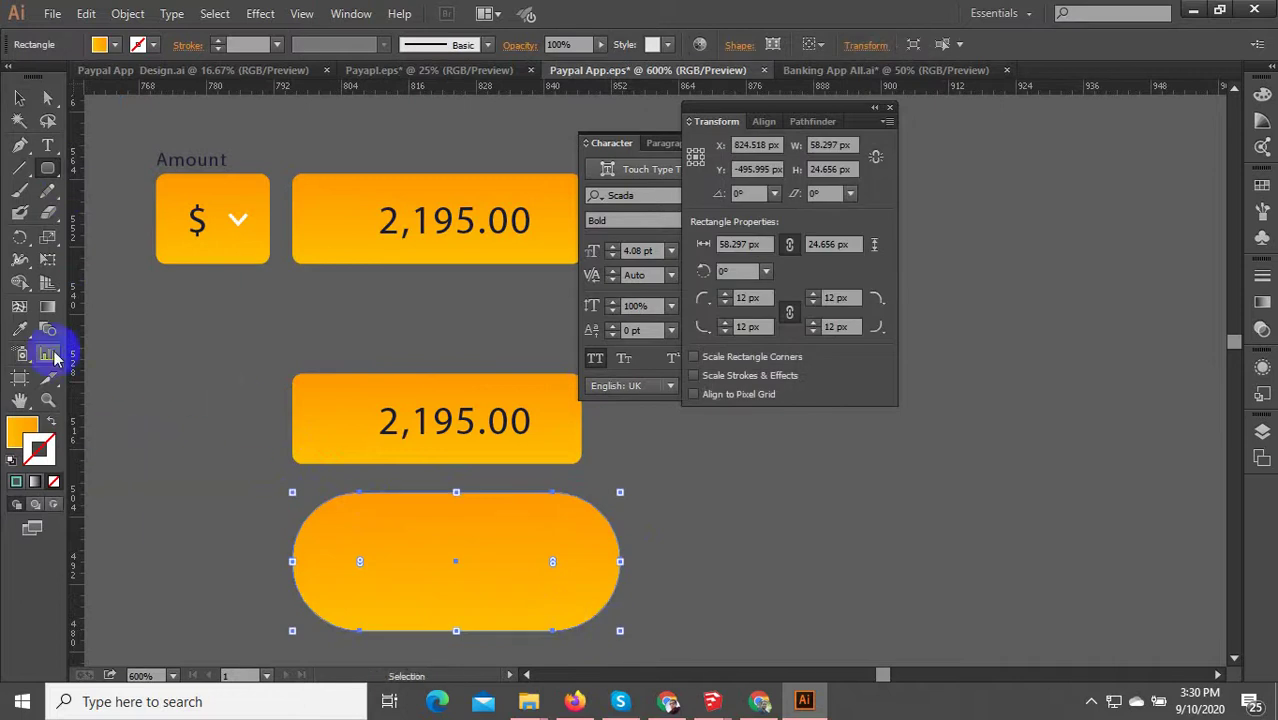
pyautogui.click(30, 97)
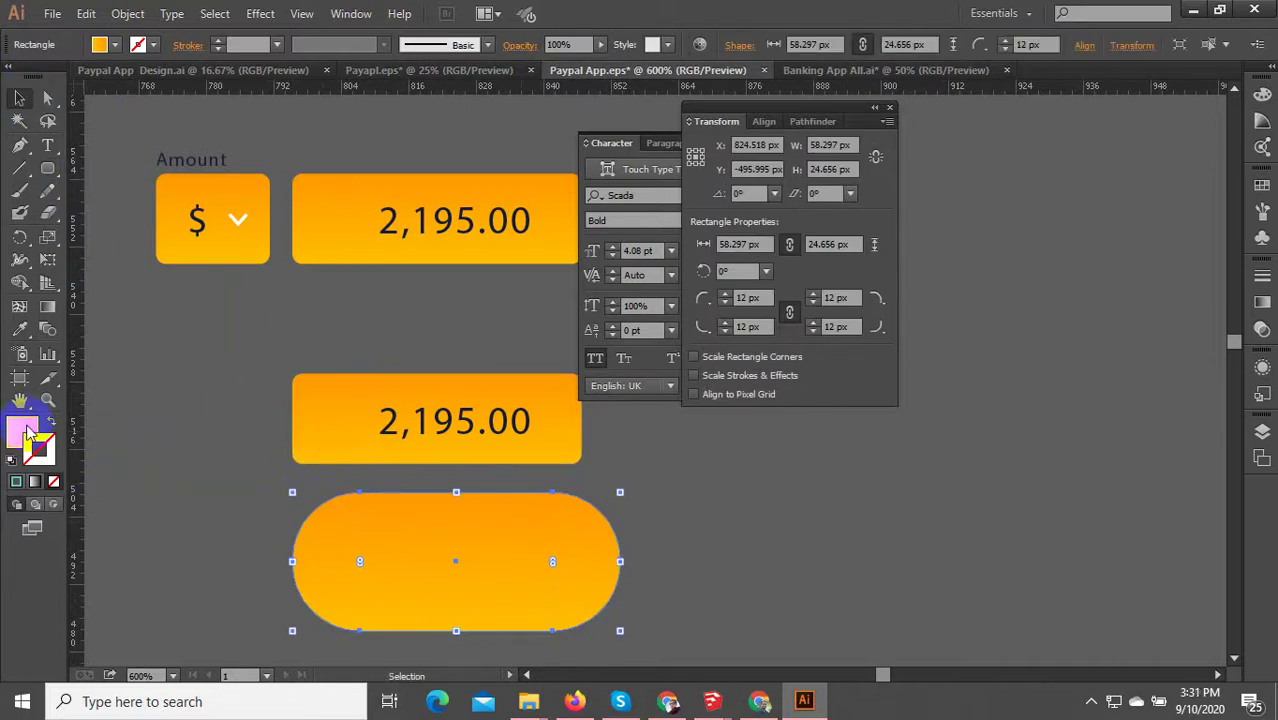
# - Recolour the orange end stop of the rounded rectangle's gradient to C 45, M 90, Y 100, K 77
pyautogui.click(30, 435)
pyautogui.click(48, 309)
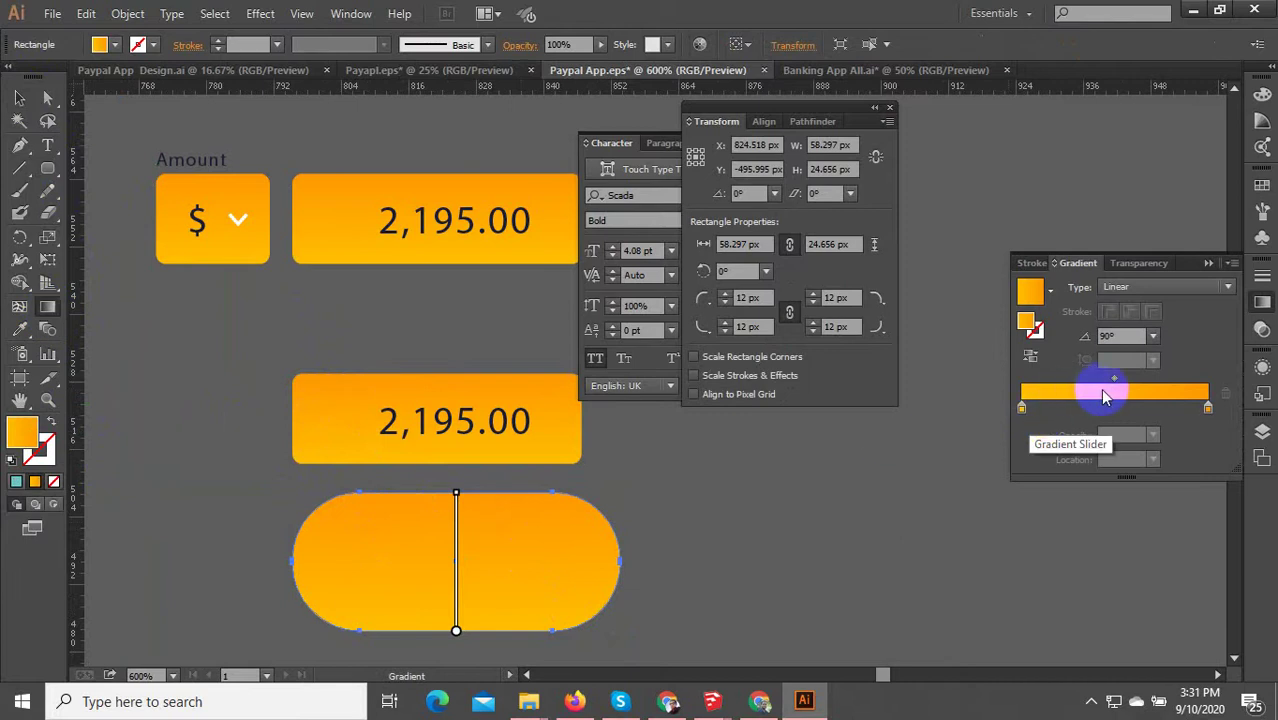
pyautogui.doubleClick(1208, 408)
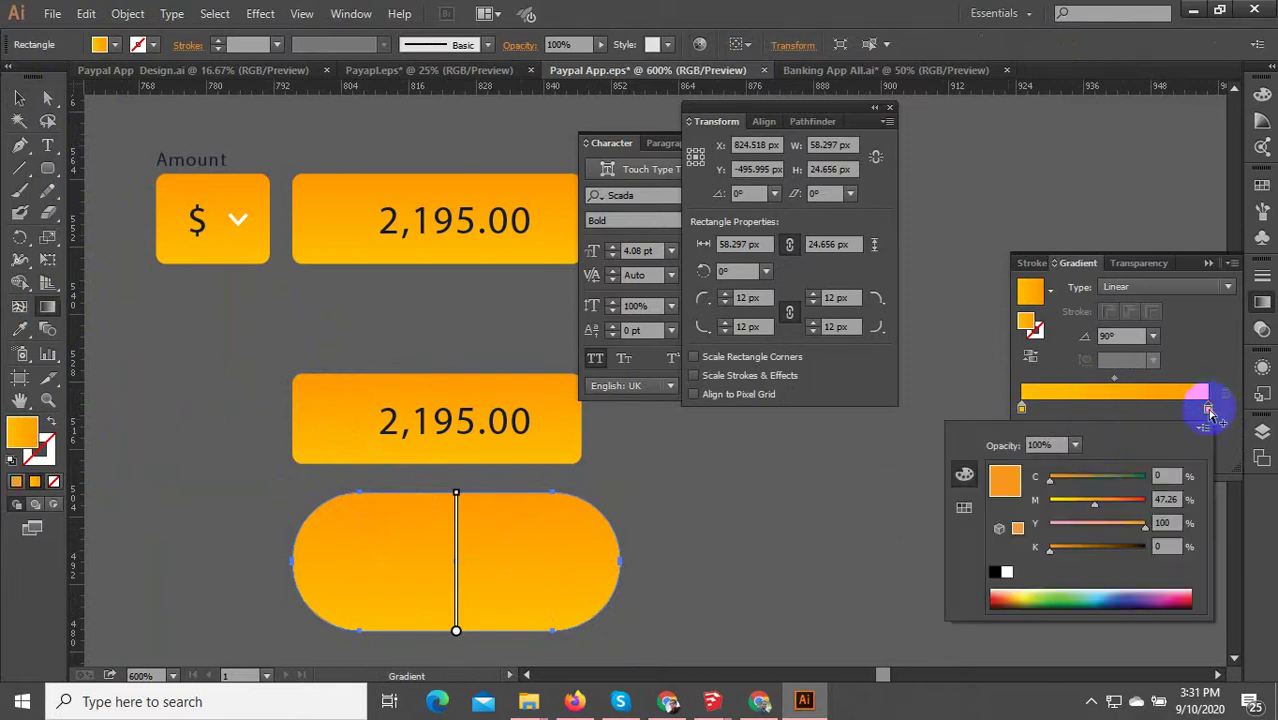
pyautogui.moveTo(1110, 510); pyautogui.dragTo(1138, 505)
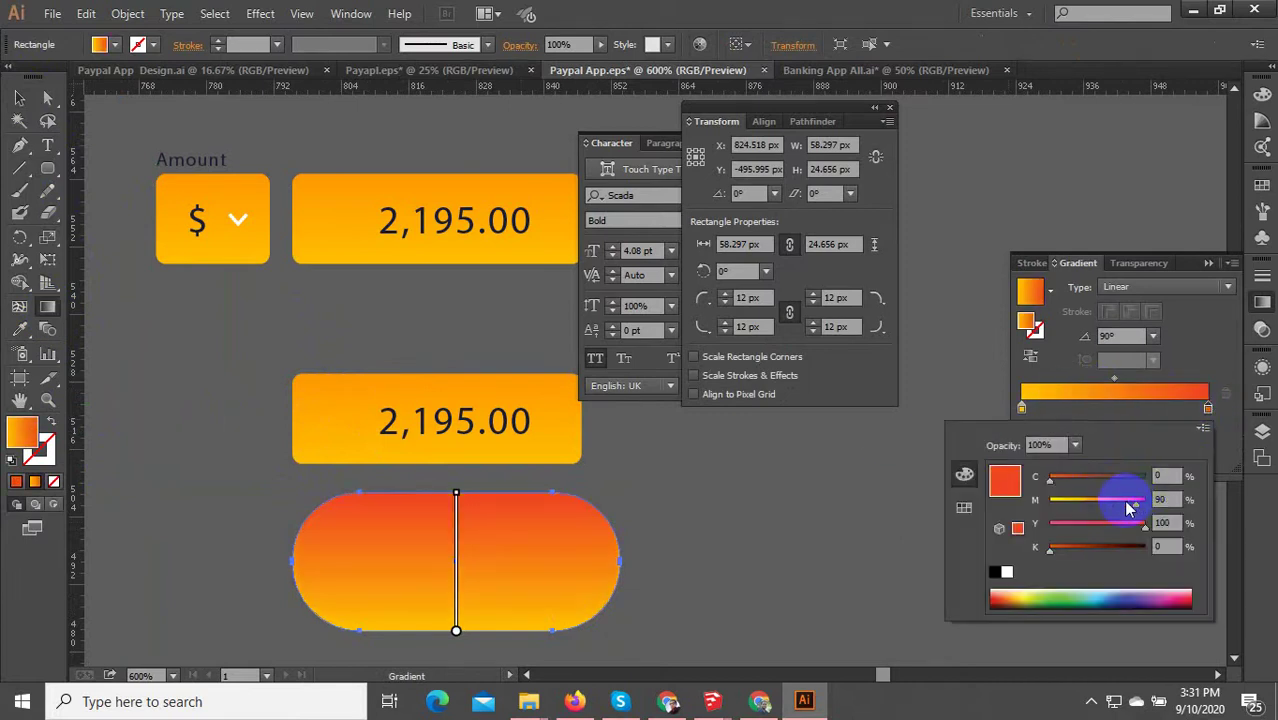
pyautogui.moveTo(1062, 481); pyautogui.dragTo(1096, 483)
pyautogui.moveTo(1052, 548); pyautogui.dragTo(1125, 551)
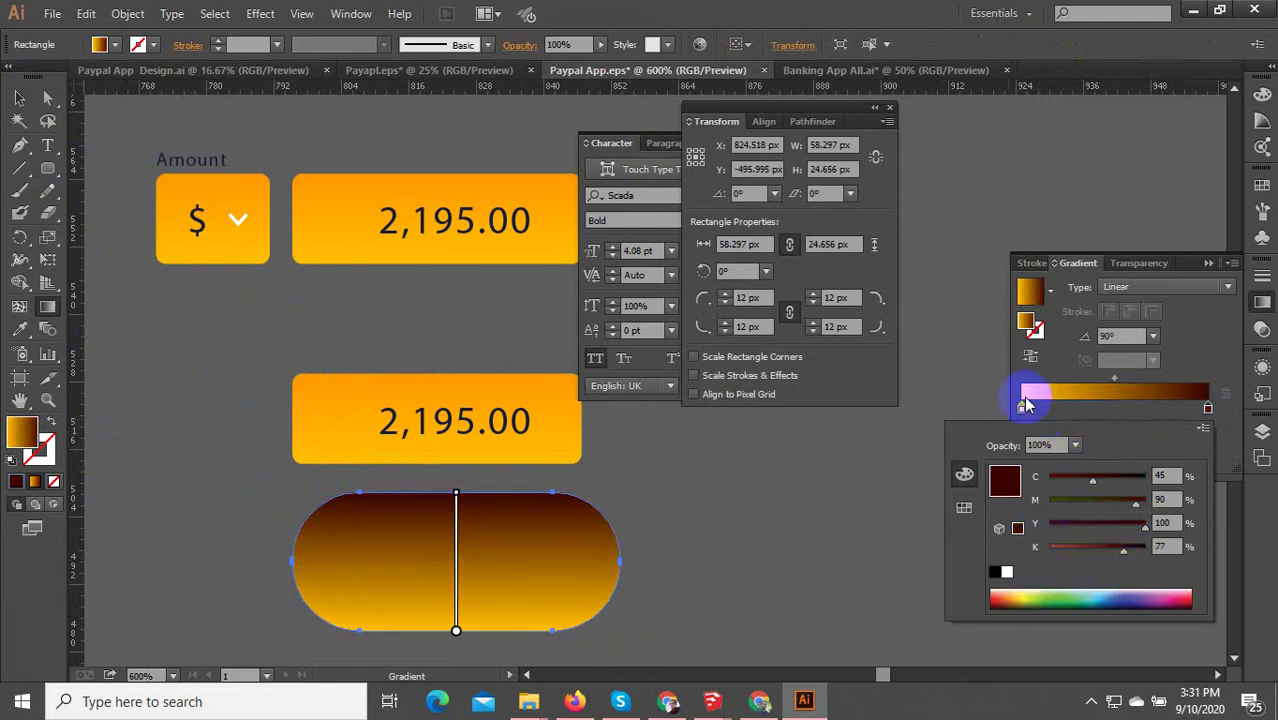
# - Set the gradient's yellow start stop to 00BF00 and redirect the gradient diagonally to about -156.8°
pyautogui.click(1023, 407)
pyautogui.doubleClick(1023, 408)
pyautogui.click(1024, 410)
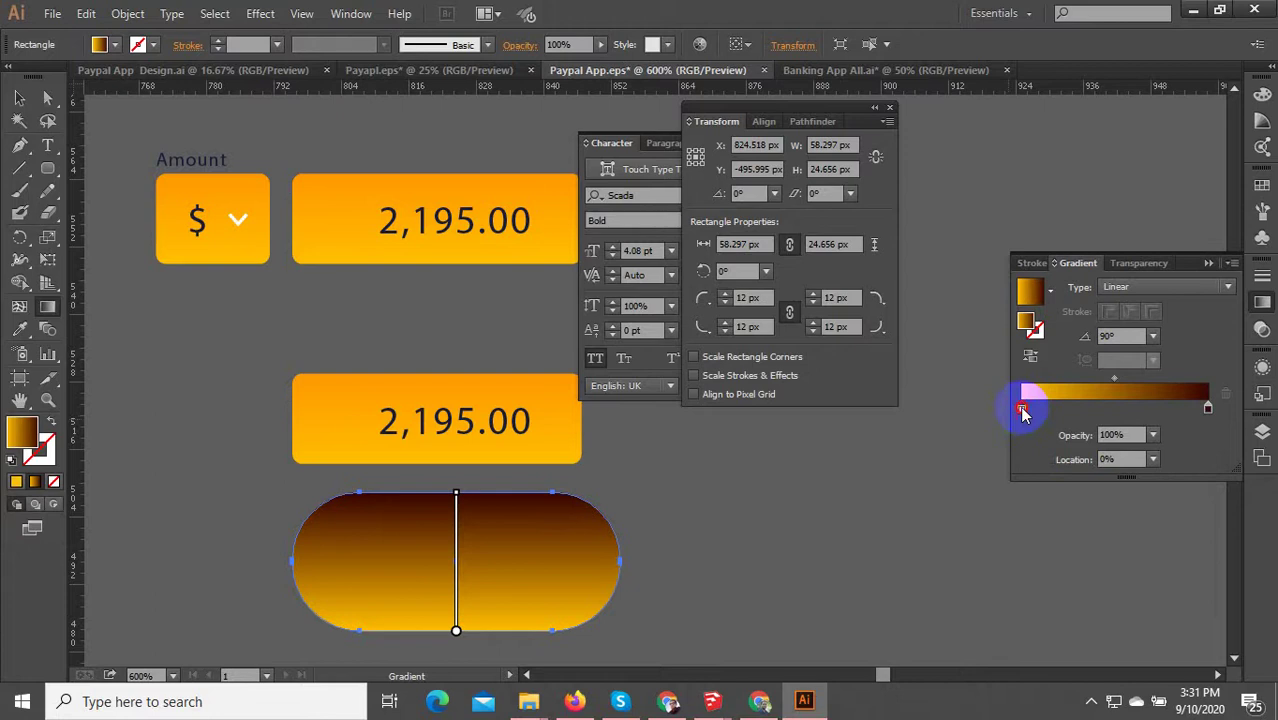
pyautogui.doubleClick(1022, 409)
pyautogui.moveTo(1068, 475); pyautogui.dragTo(1049, 487)
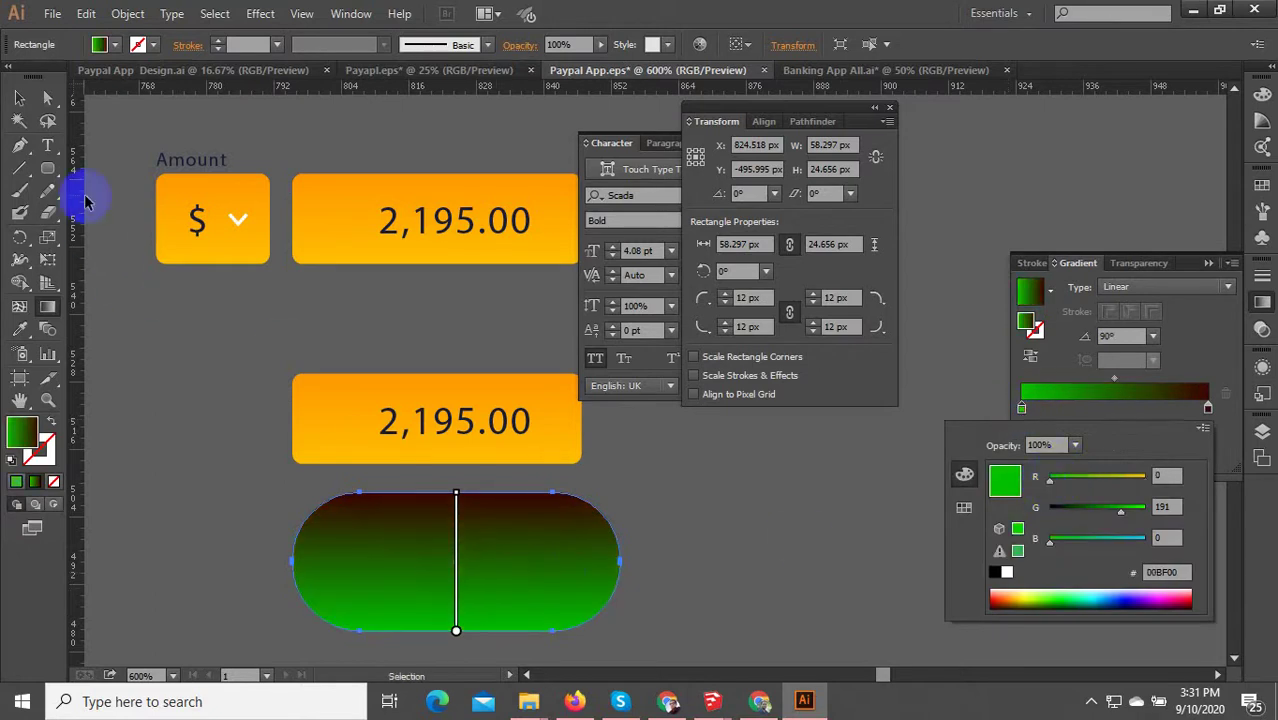
pyautogui.click(21, 100)
pyautogui.scroll(-2, 623, 469)
pyautogui.moveTo(656, 467); pyautogui.dragTo(498, 532)
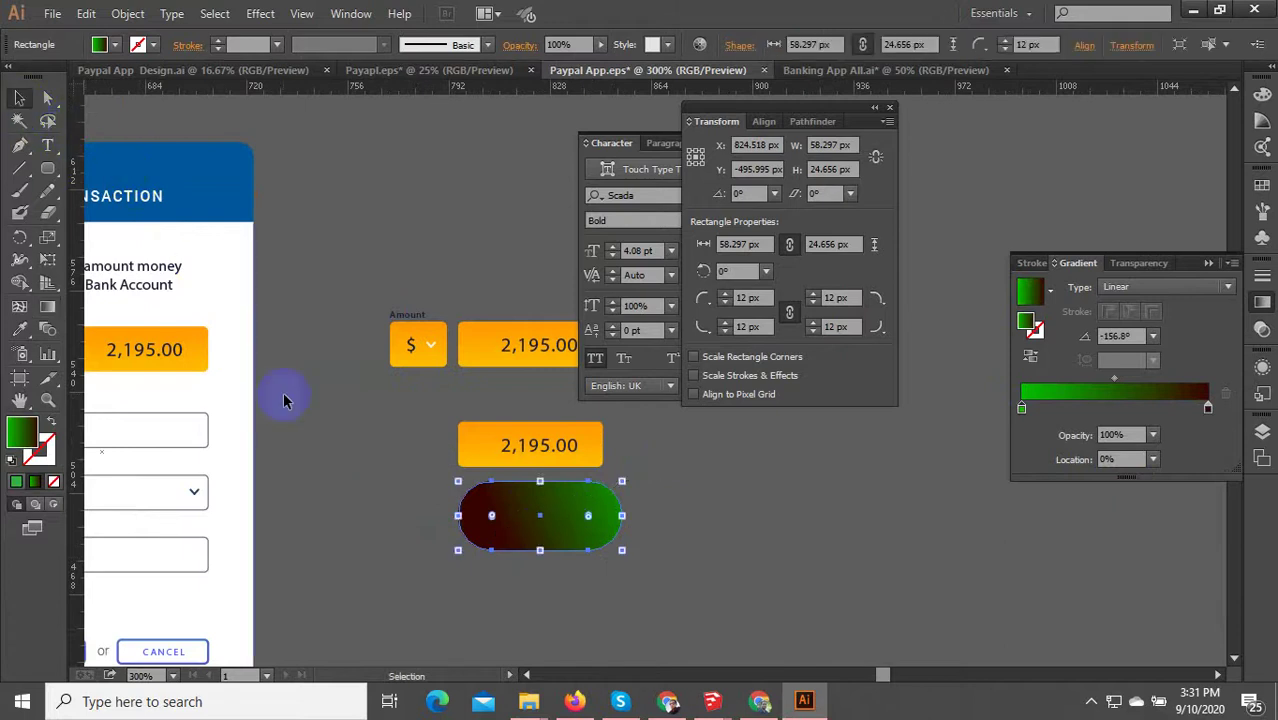
# - Delete the gradient rounded rectangle and all the copied amount fields beside the app screens
pyautogui.press('Delete')
pyautogui.scroll(-4, 553, 509)
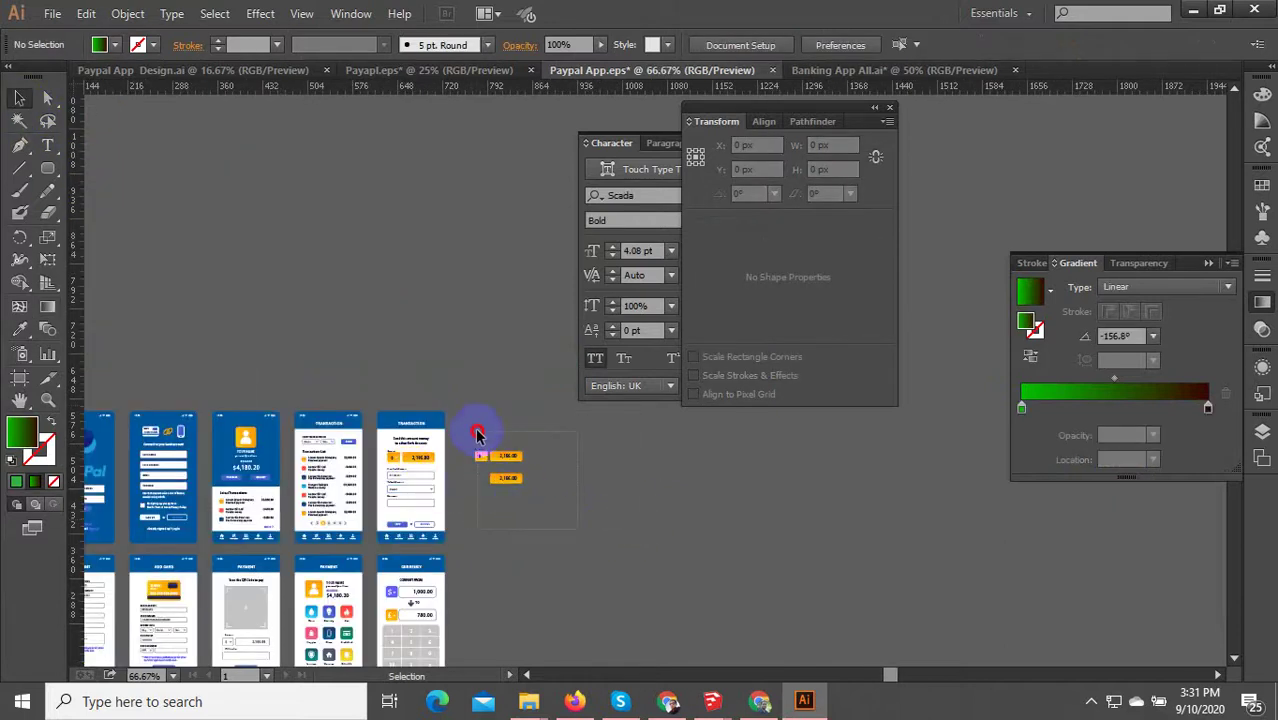
pyautogui.moveTo(477, 432); pyautogui.dragTo(464, 415)
pyautogui.press('Delete')
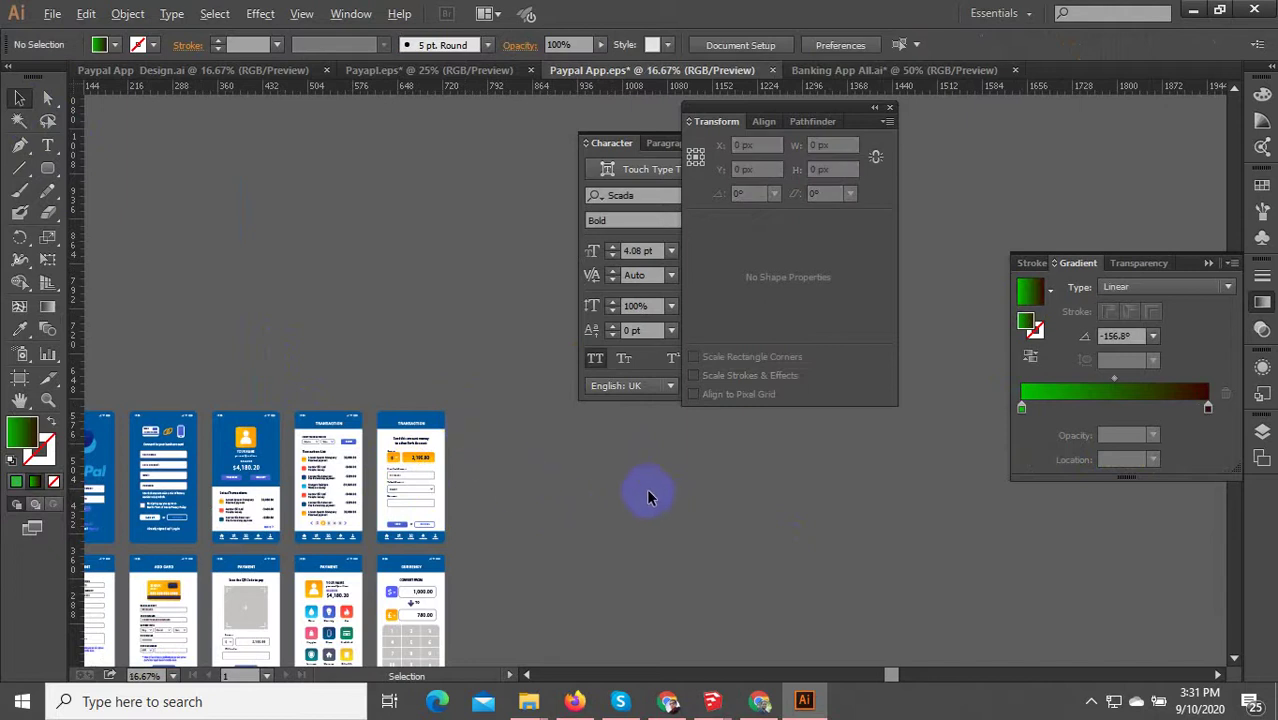
pyautogui.scroll(3, 648, 497)
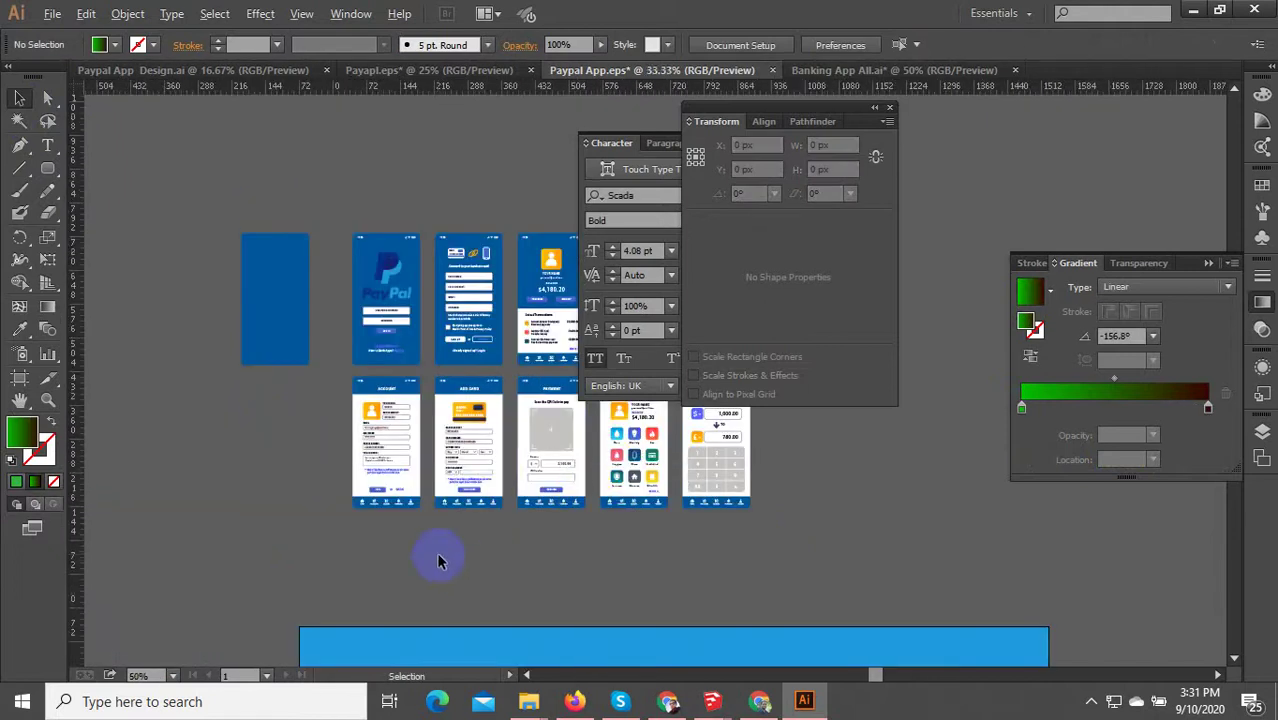
pyautogui.scroll(-2, 436, 552)
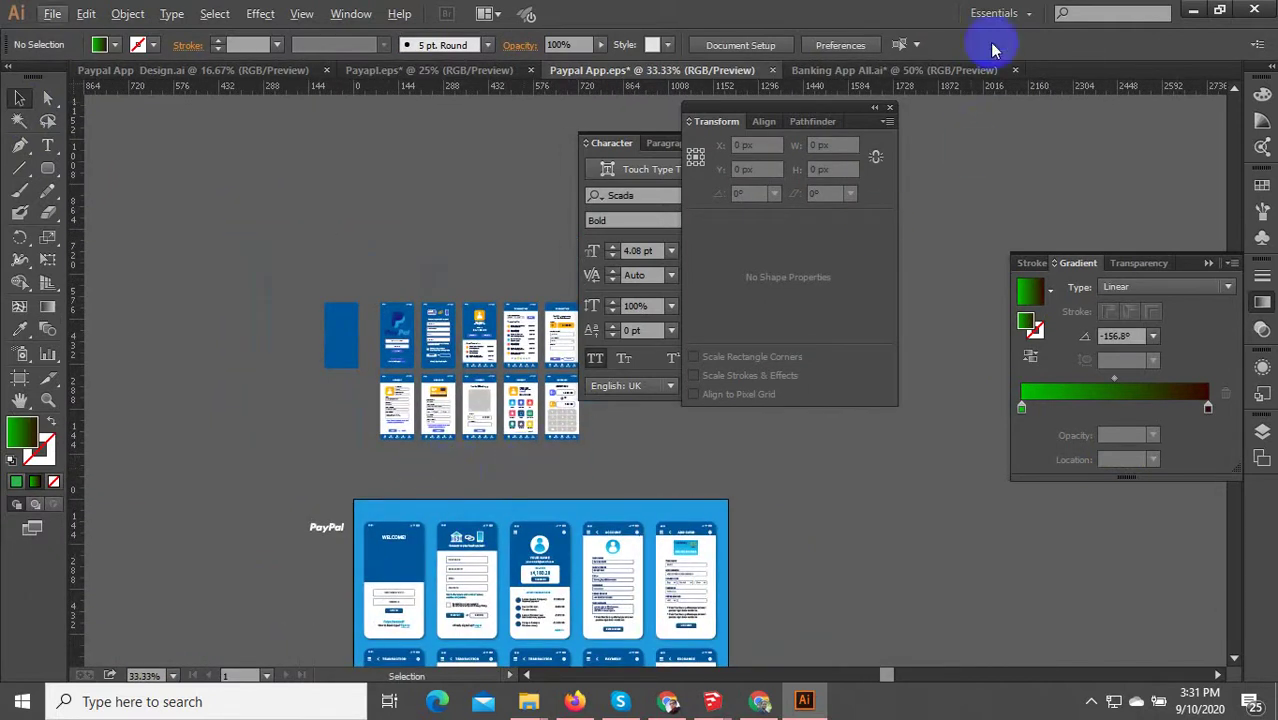
# - Reset the Essentials workspace to its default panel layout
pyautogui.click(995, 13)
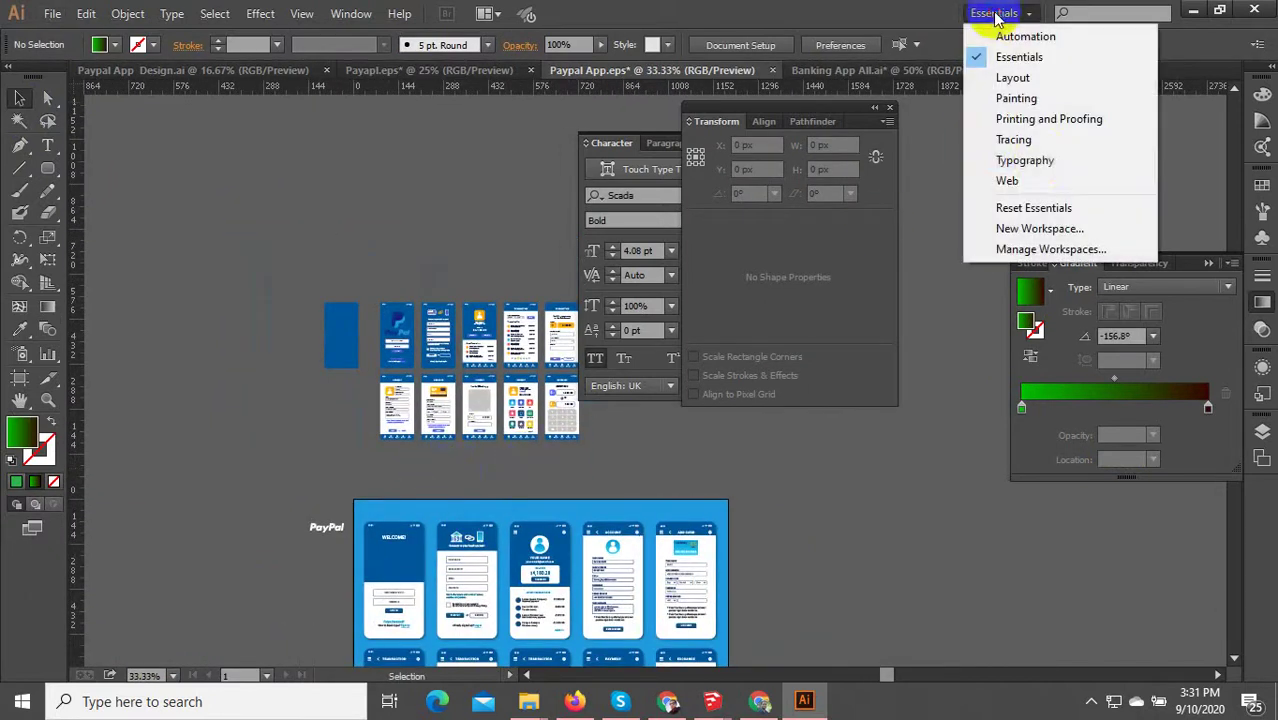
pyautogui.click(1057, 208)
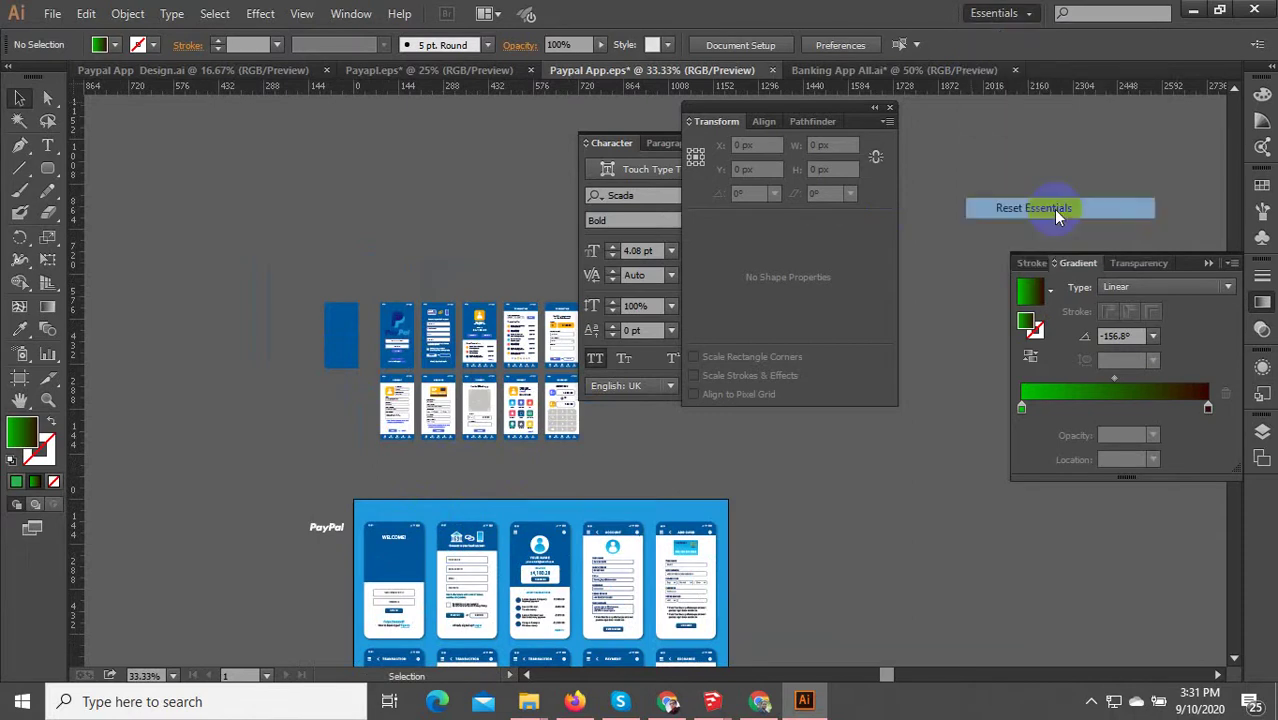
# - Look over the PayPal app screens, from the full overview down to the form fields on the Account and Add Card screens
pyautogui.scroll(-1, 663, 452)
pyautogui.scroll(4, 531, 599)
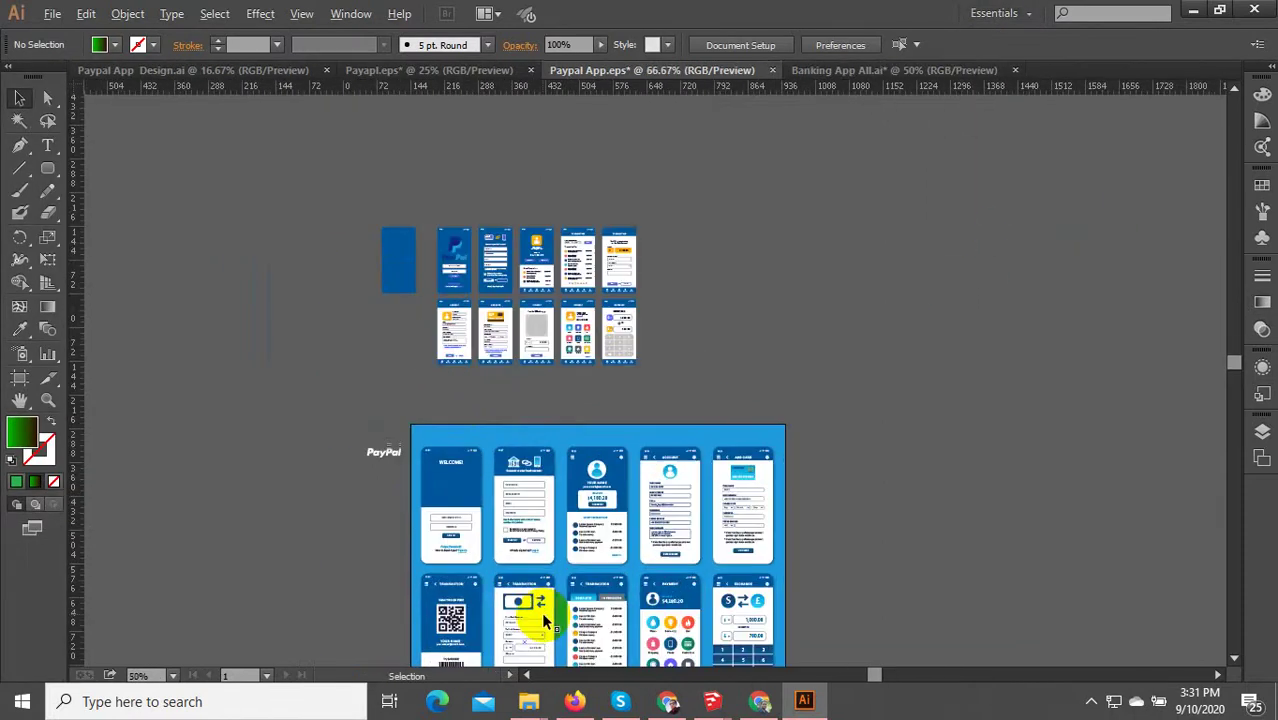
pyautogui.scroll(-3, 508, 294)
pyautogui.moveTo(829, 263); pyautogui.dragTo(830, 328)
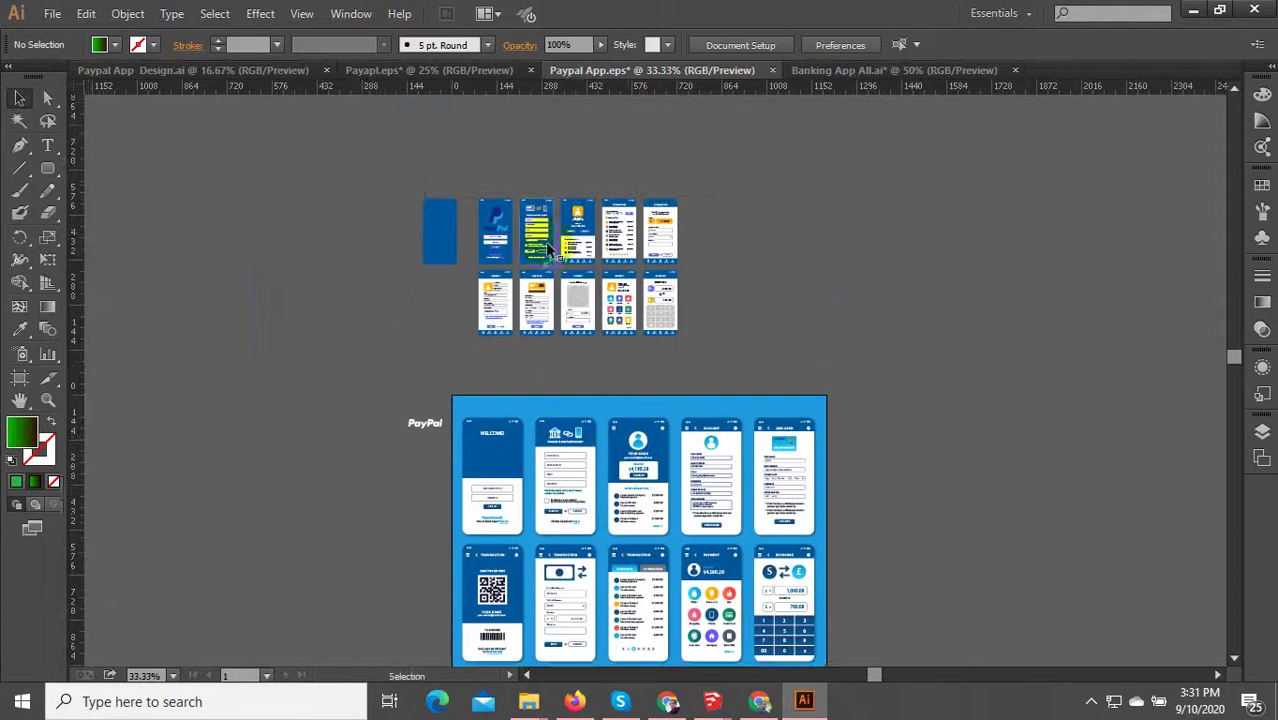
pyautogui.scroll(2, 790, 300)
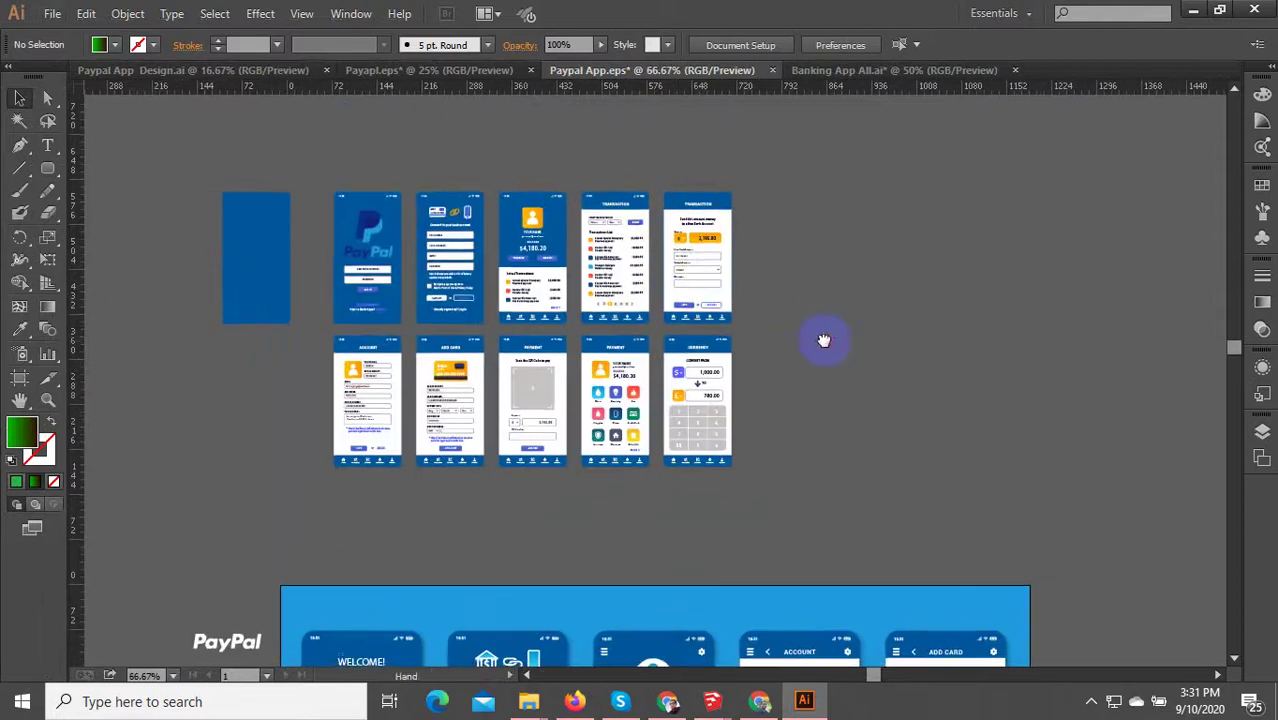
pyautogui.scroll(5, 440, 440)
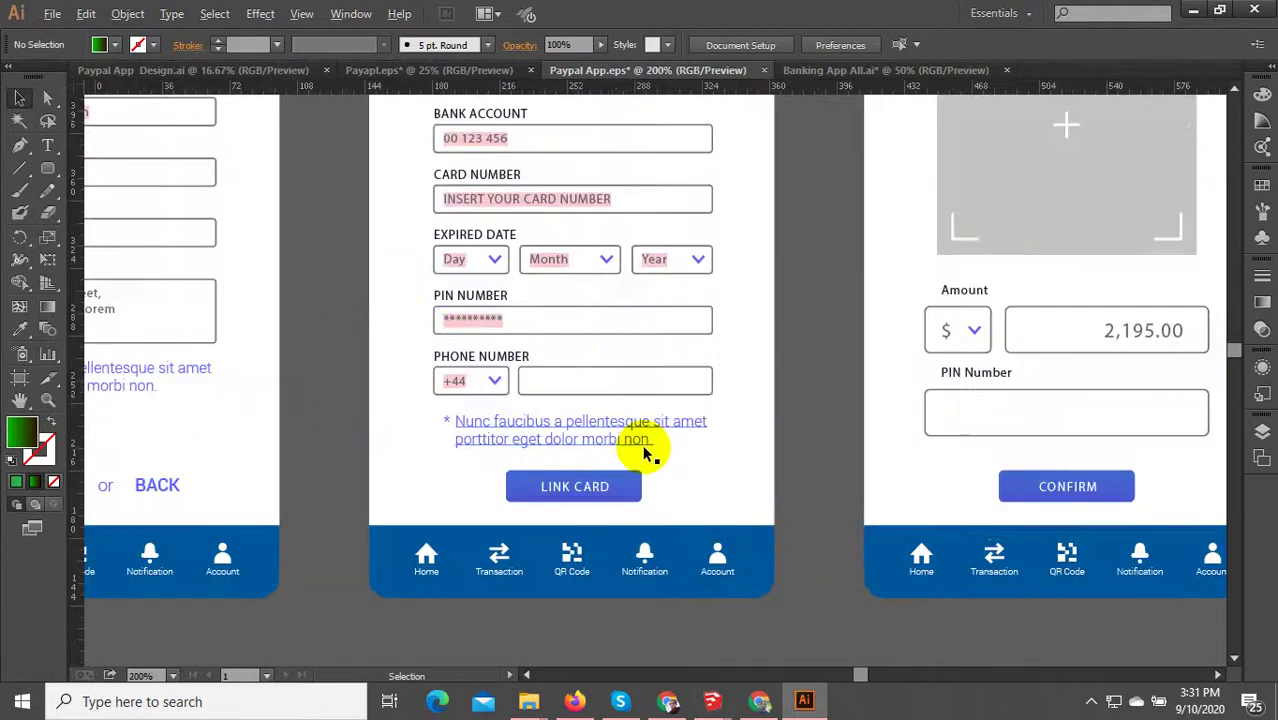
pyautogui.scroll(-5, 408, 248)
pyautogui.scroll(5, 368, 251)
# - Set the font of the form groups on the Account and Add Card screens to Sansation Regular
pyautogui.click(360, 256)
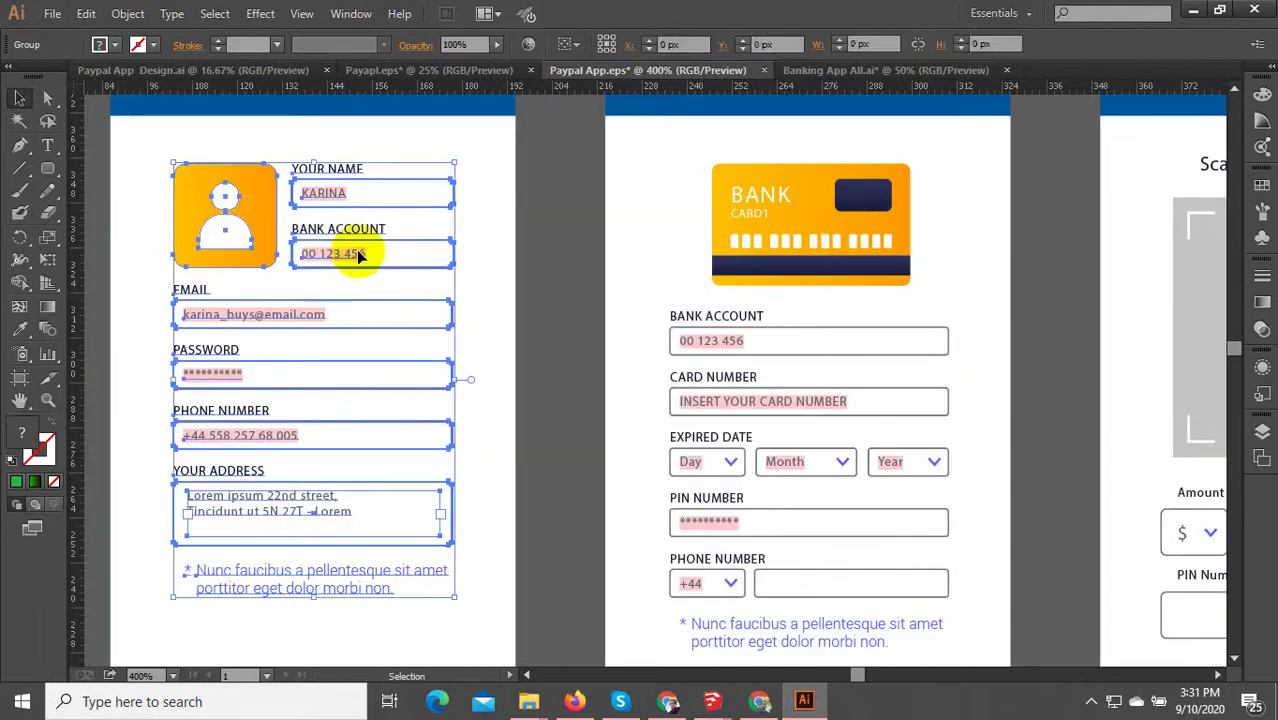
pyautogui.keyDown('shift'); pyautogui.click(752, 390); pyautogui.keyUp('shift')
pyautogui.scroll(-2, 760, 400)
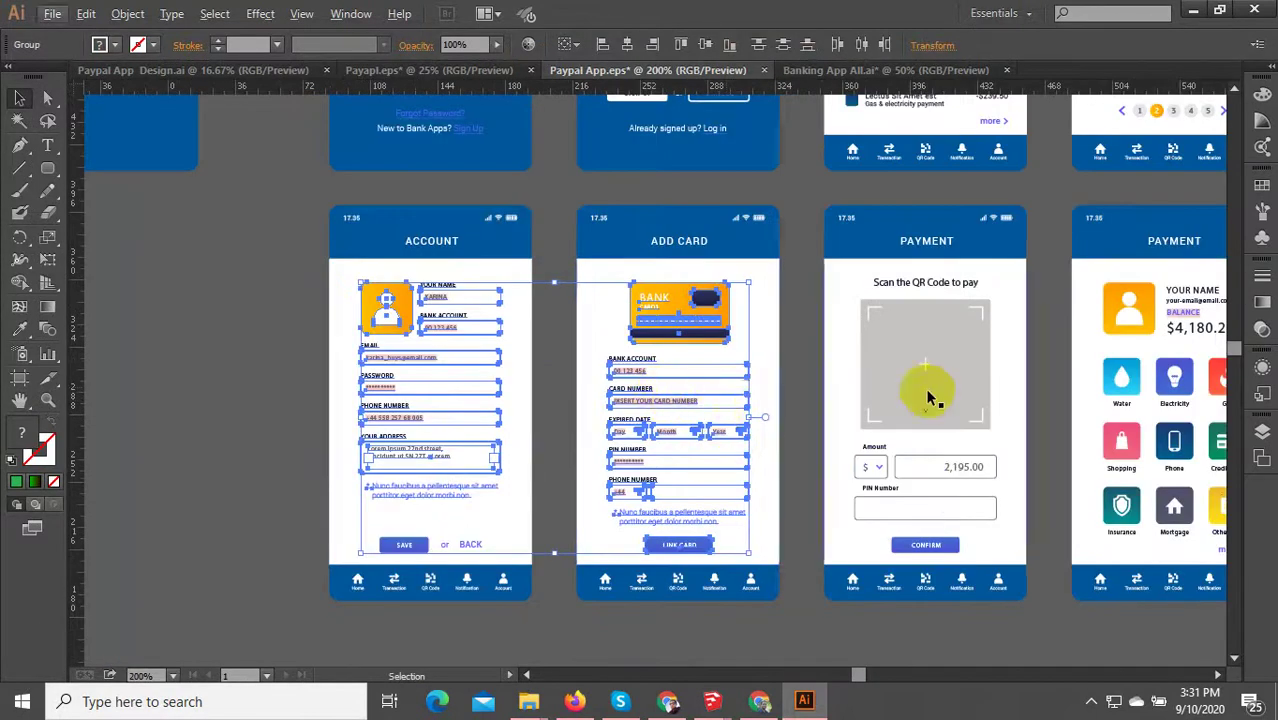
pyautogui.scroll(2, 956, 399)
pyautogui.scroll(-1, 850, 430)
pyautogui.scroll(-1, 530, 445)
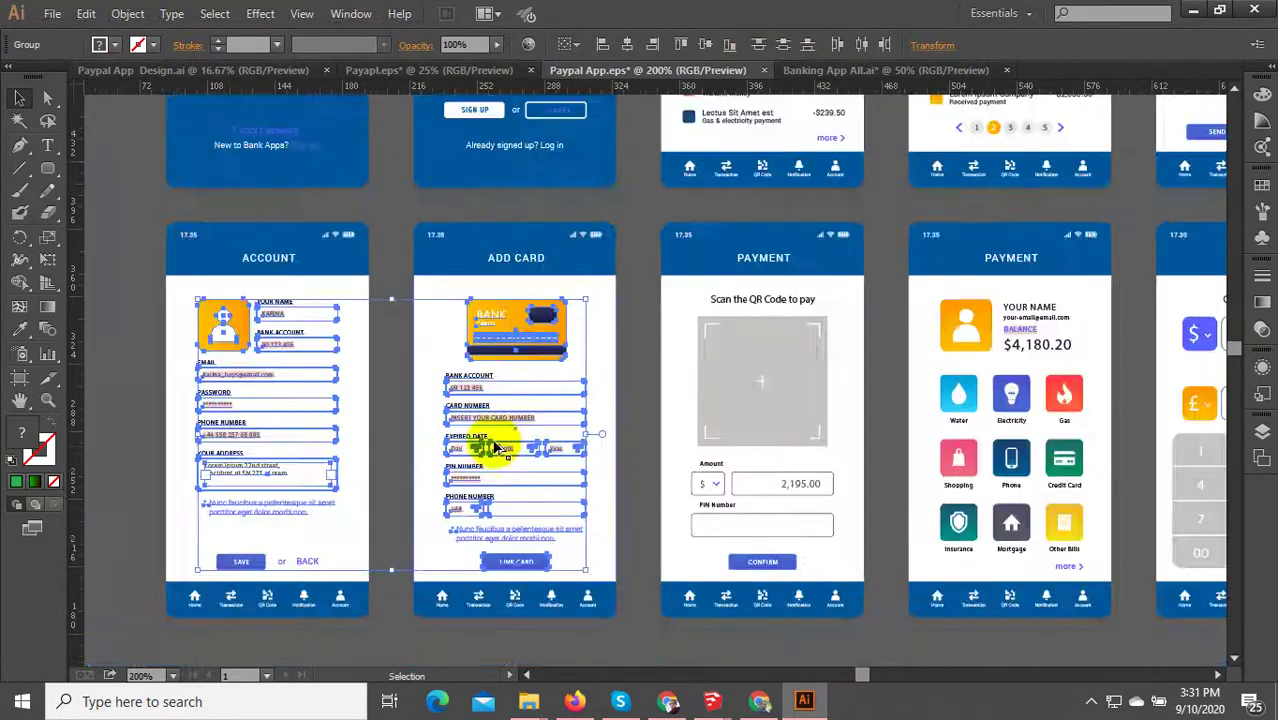
pyautogui.scroll(1, 442, 417)
pyautogui.hotkey('ctrl', 't')
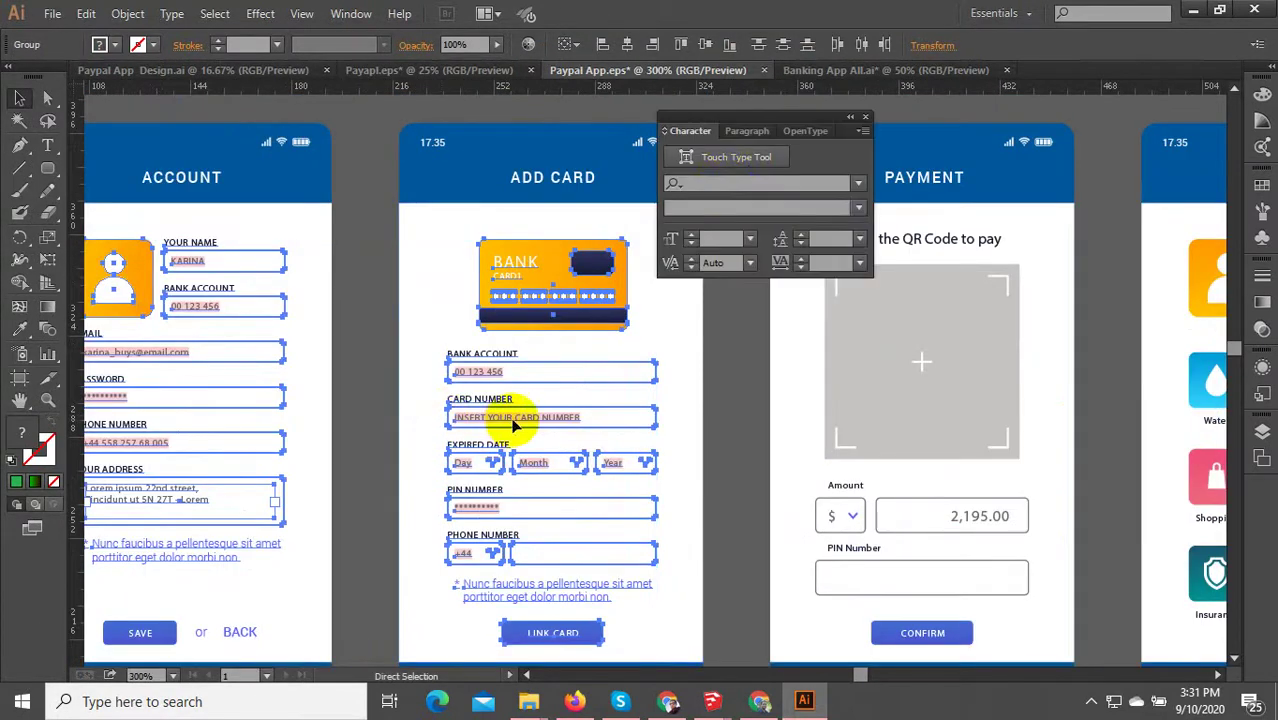
pyautogui.press('v')
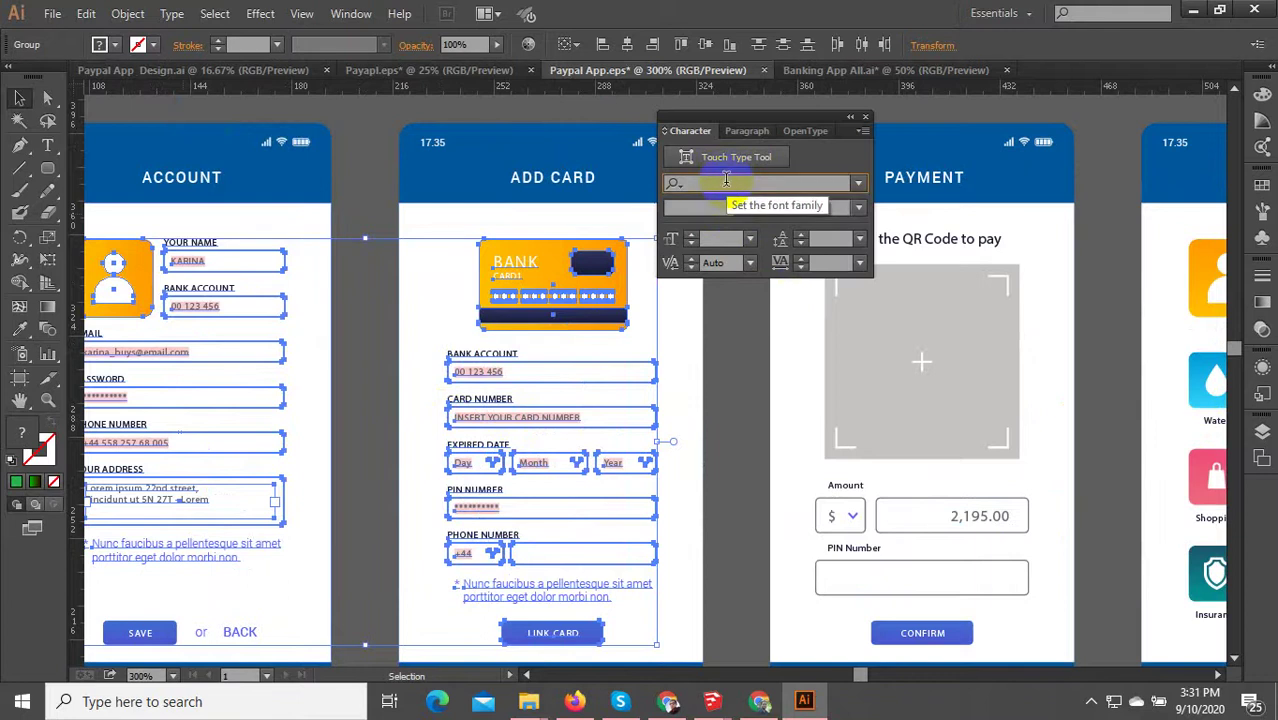
pyautogui.click(726, 182)
pyautogui.write('s')
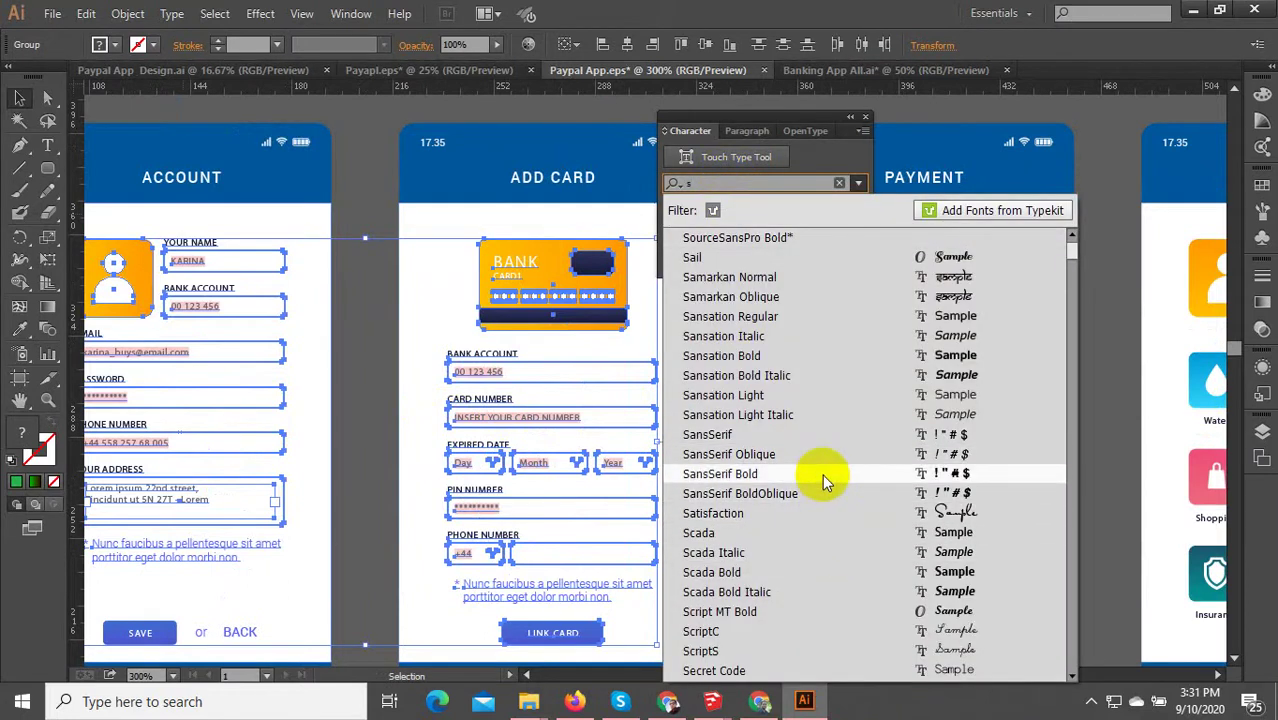
pyautogui.click(828, 317)
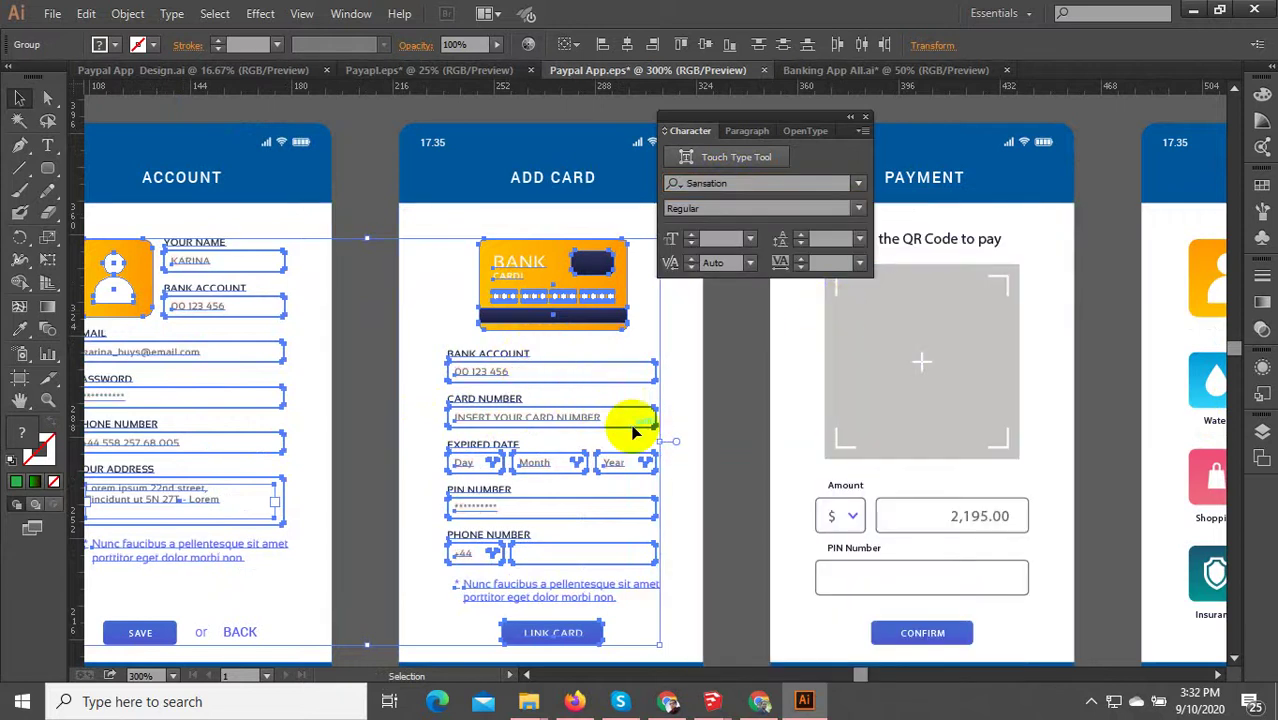
pyautogui.scroll(-1, 617, 447)
pyautogui.scroll(-1, 617, 447)
pyautogui.click(385, 650)
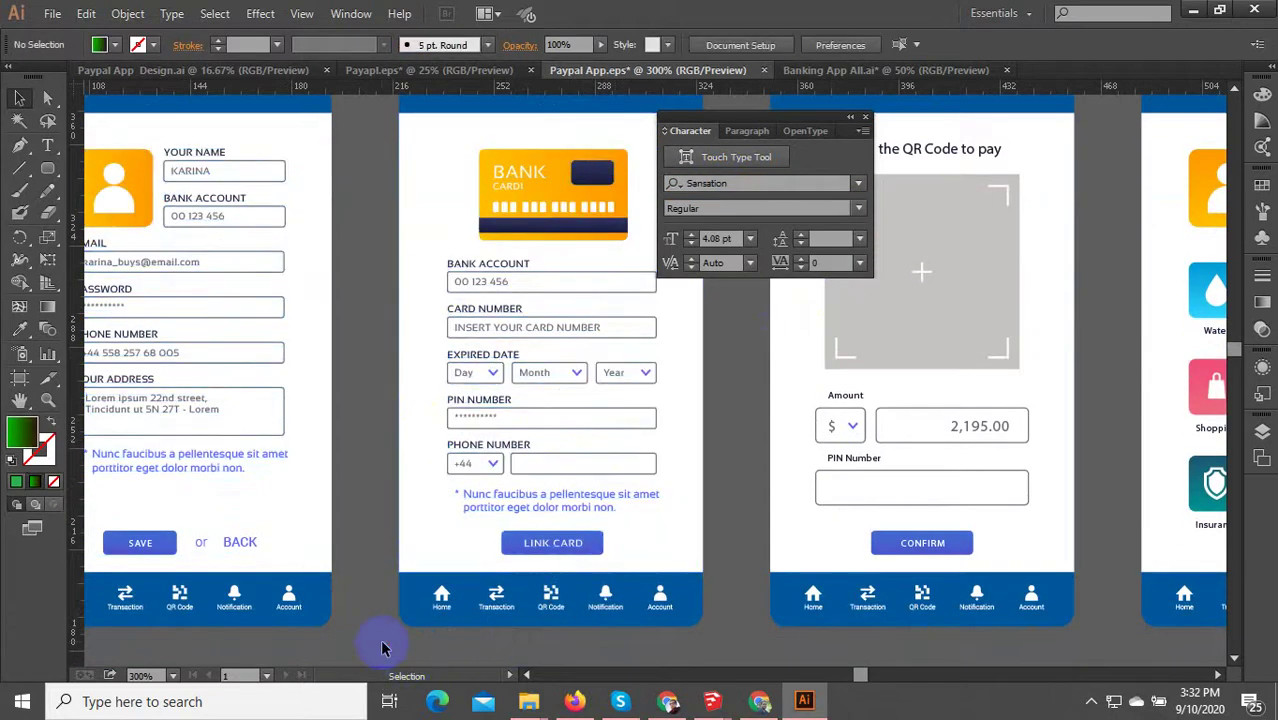
# - Set the profile and balance group on the Payment screen with the bill icons to Sansation Italic
pyautogui.scroll(-1, 370, 577)
pyautogui.scroll(1, 1030, 325)
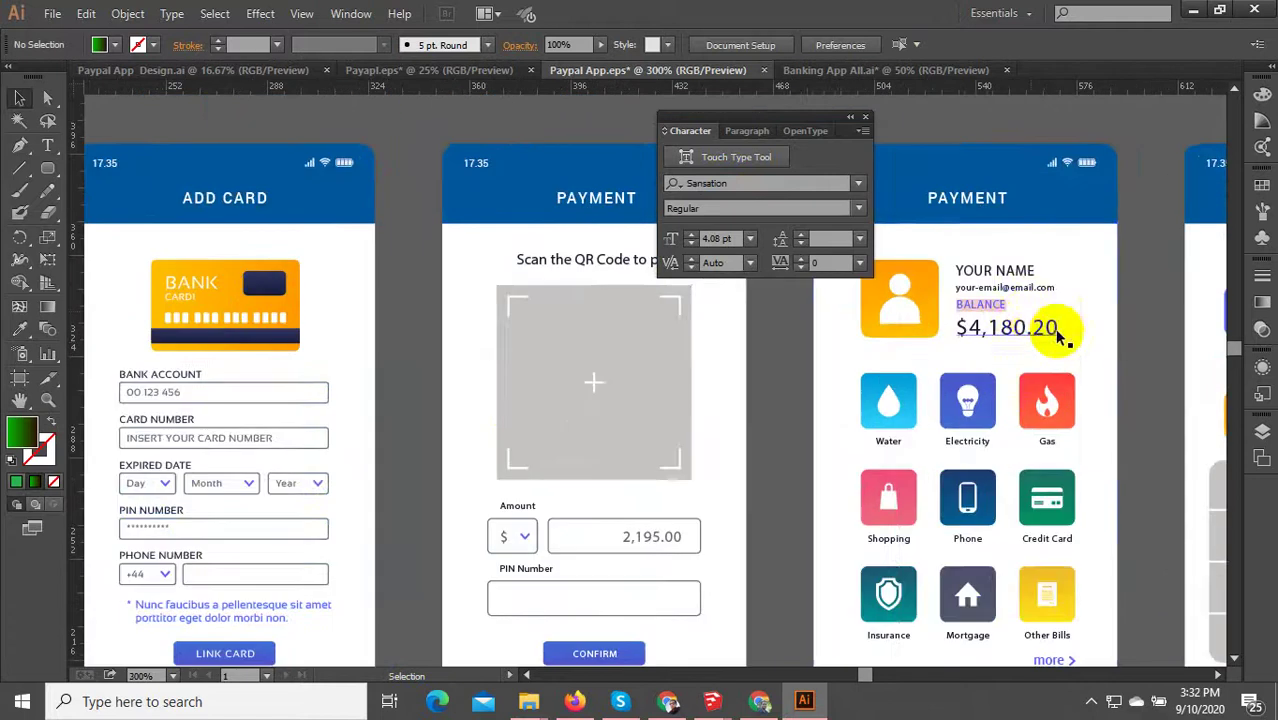
pyautogui.click(1032, 315)
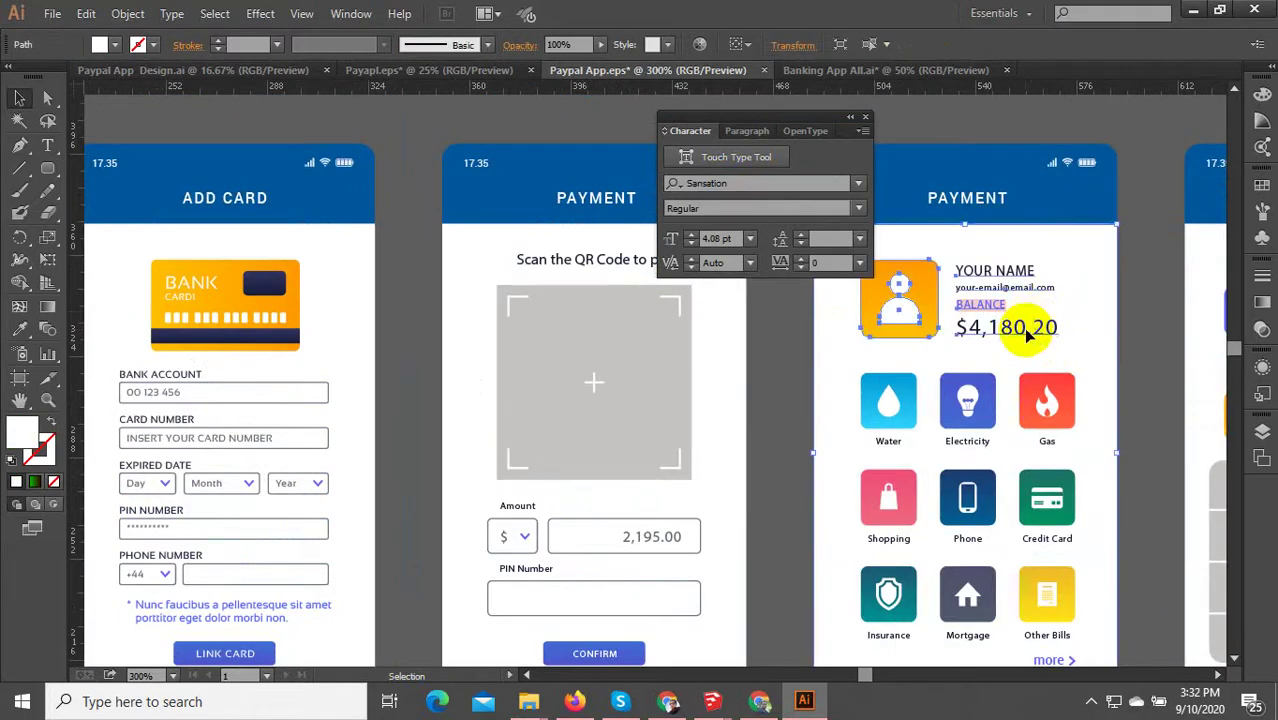
pyautogui.click(1010, 325)
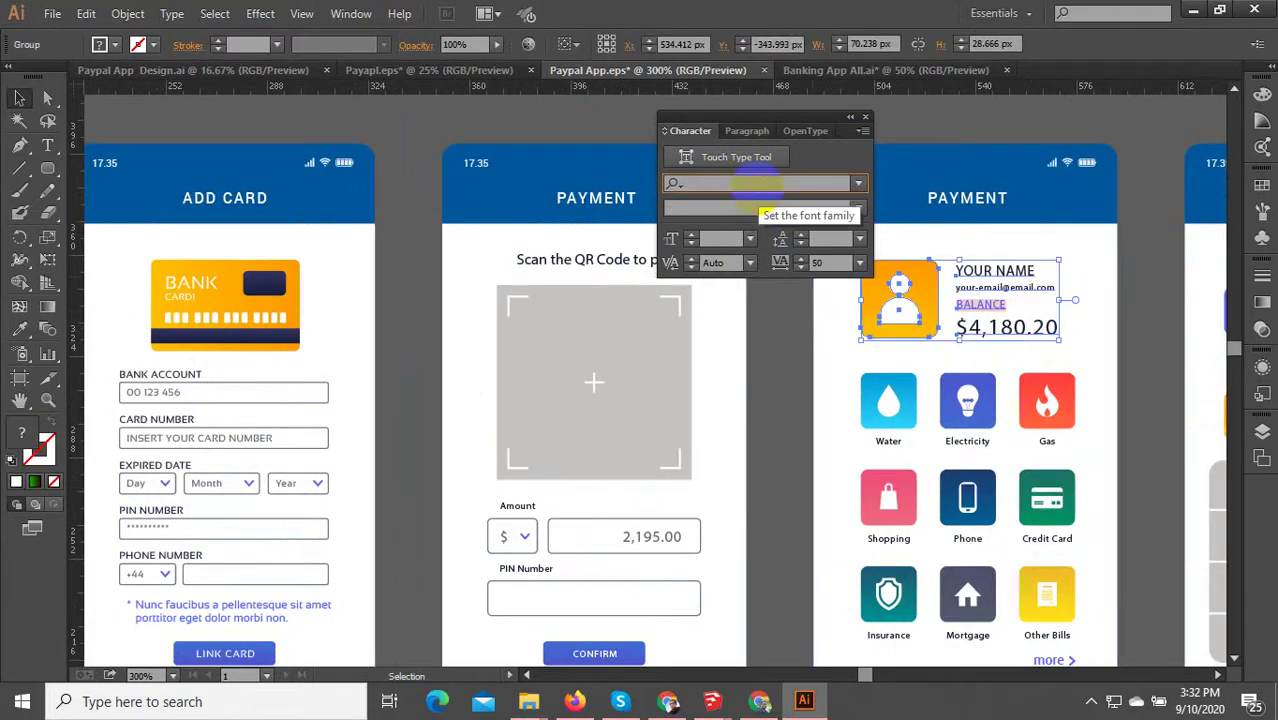
pyautogui.click(755, 185)
pyautogui.write('s')
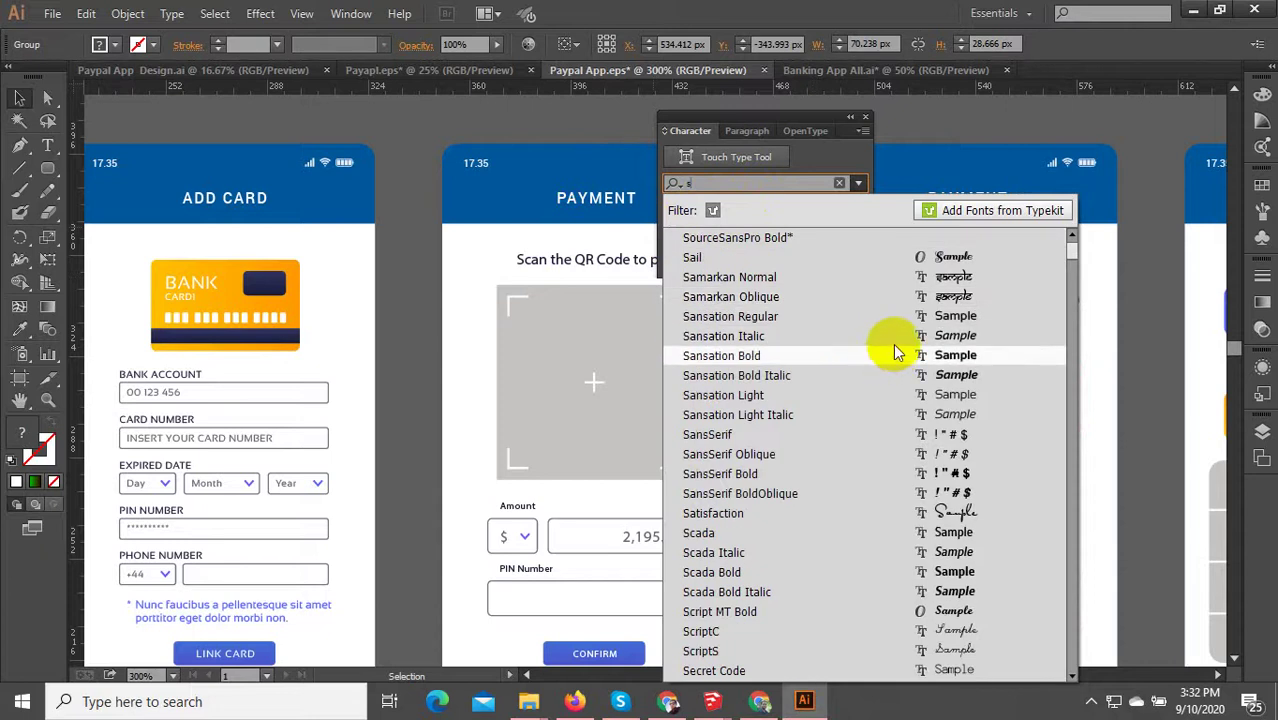
pyautogui.click(797, 340)
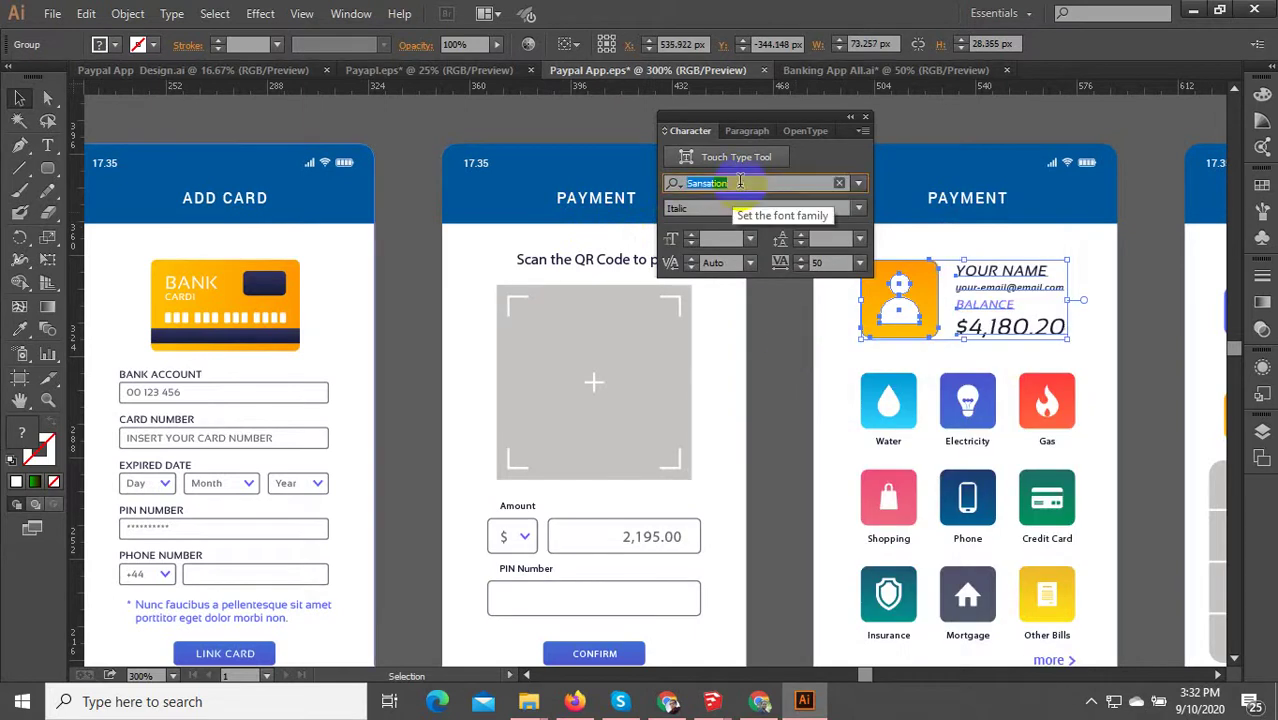
# - Copy the font name Sansation onto the canvas as text, enlarge it to about 47.45 pt and place it beside the Currency screen
pyautogui.rightClick(740, 182)
pyautogui.click(806, 246)
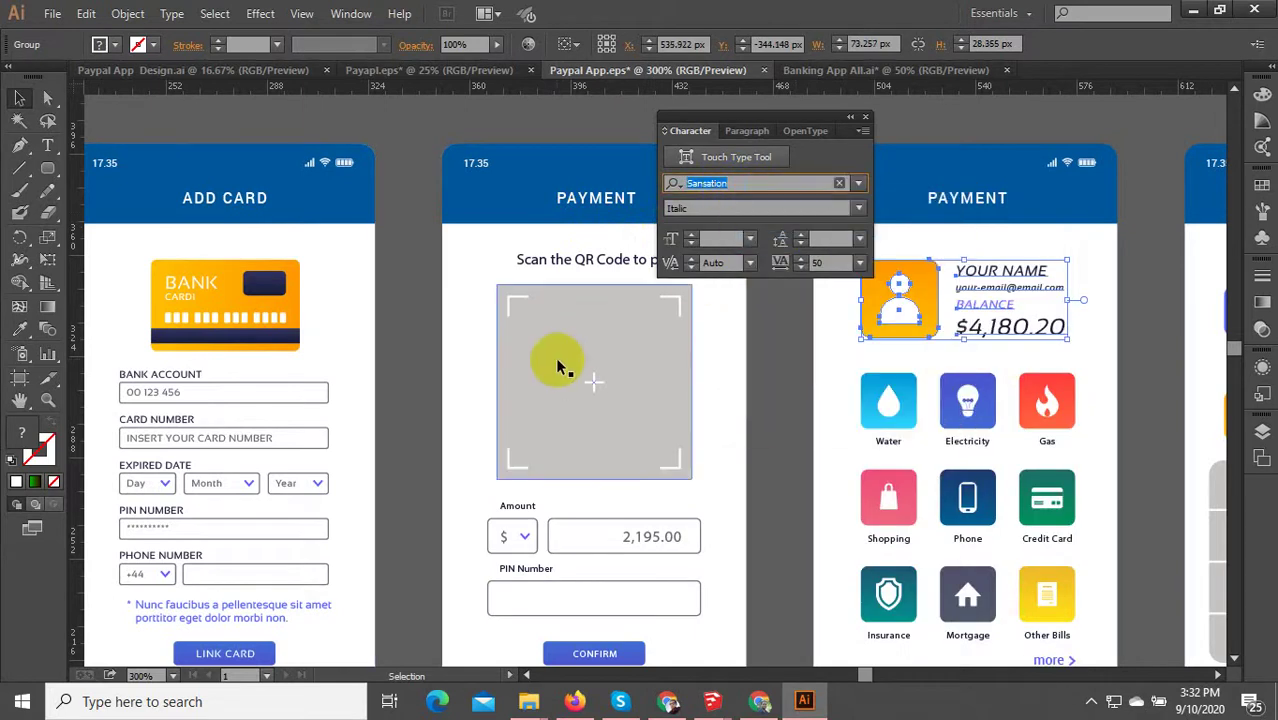
pyautogui.click(19, 98)
pyautogui.hotkey('ctrl', '1')
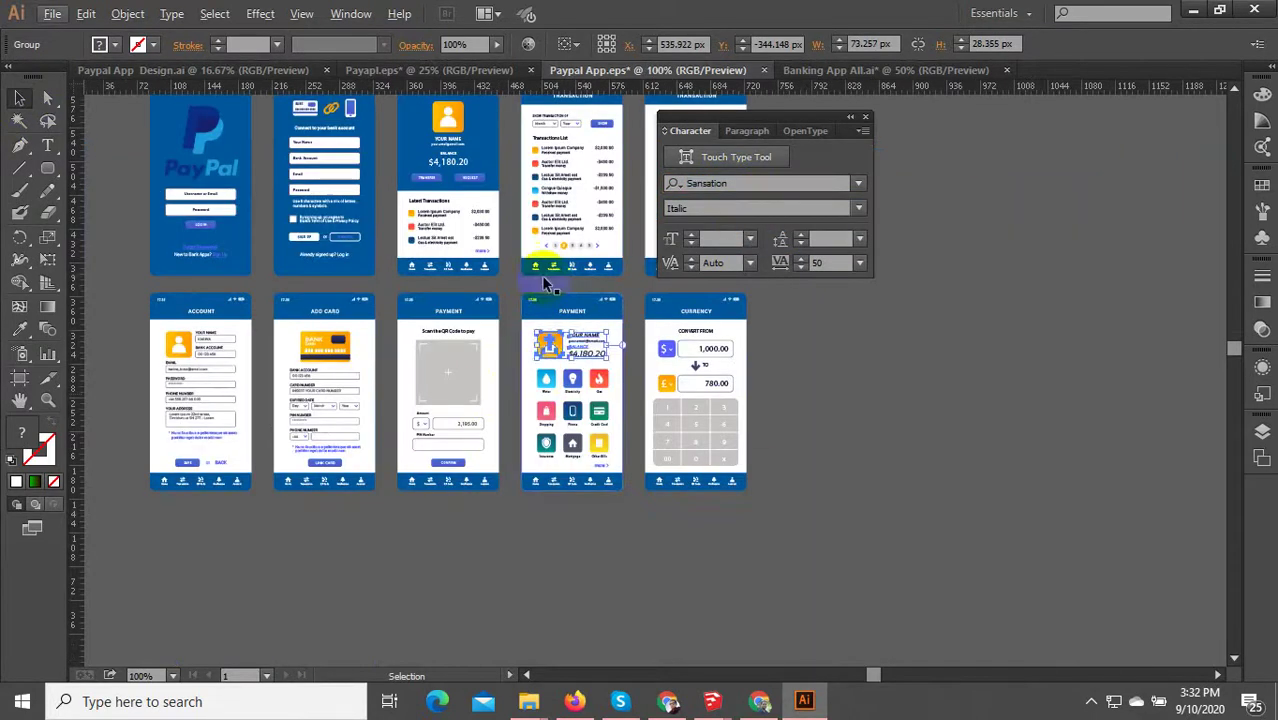
pyautogui.click(845, 397)
pyautogui.hotkey('ctrl', 'v')
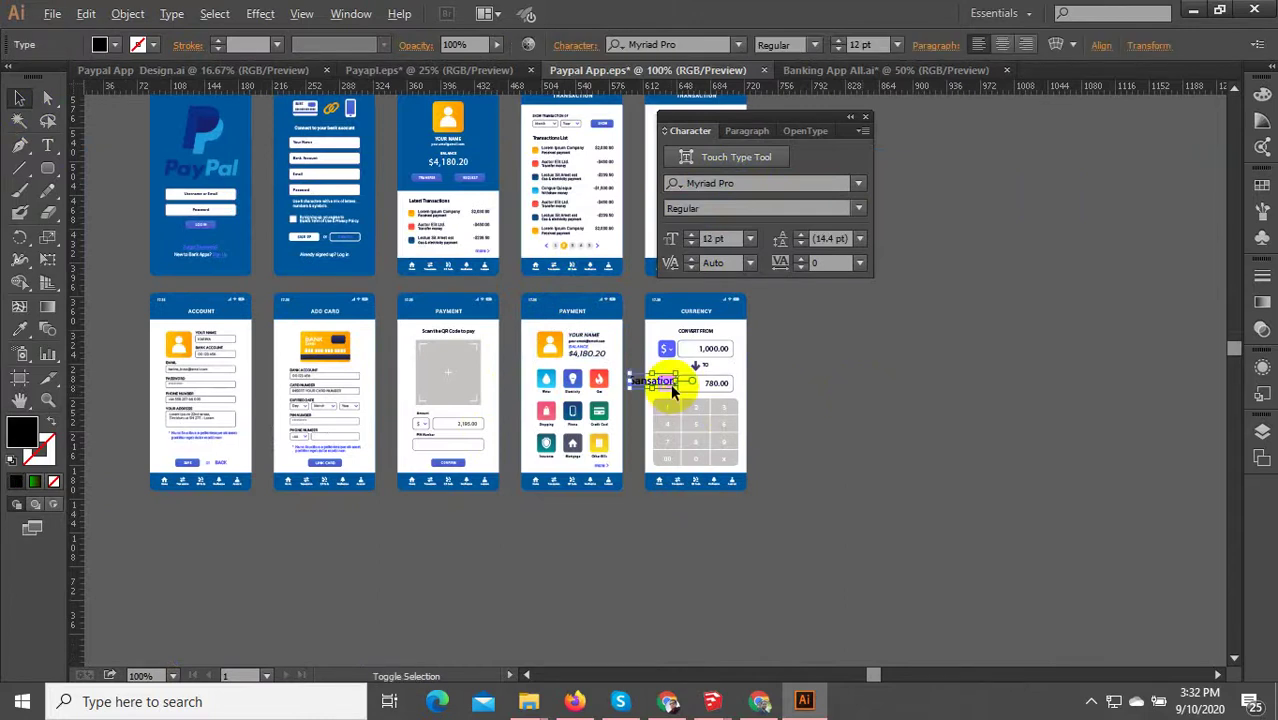
pyautogui.moveTo(680, 388); pyautogui.dragTo(903, 378)
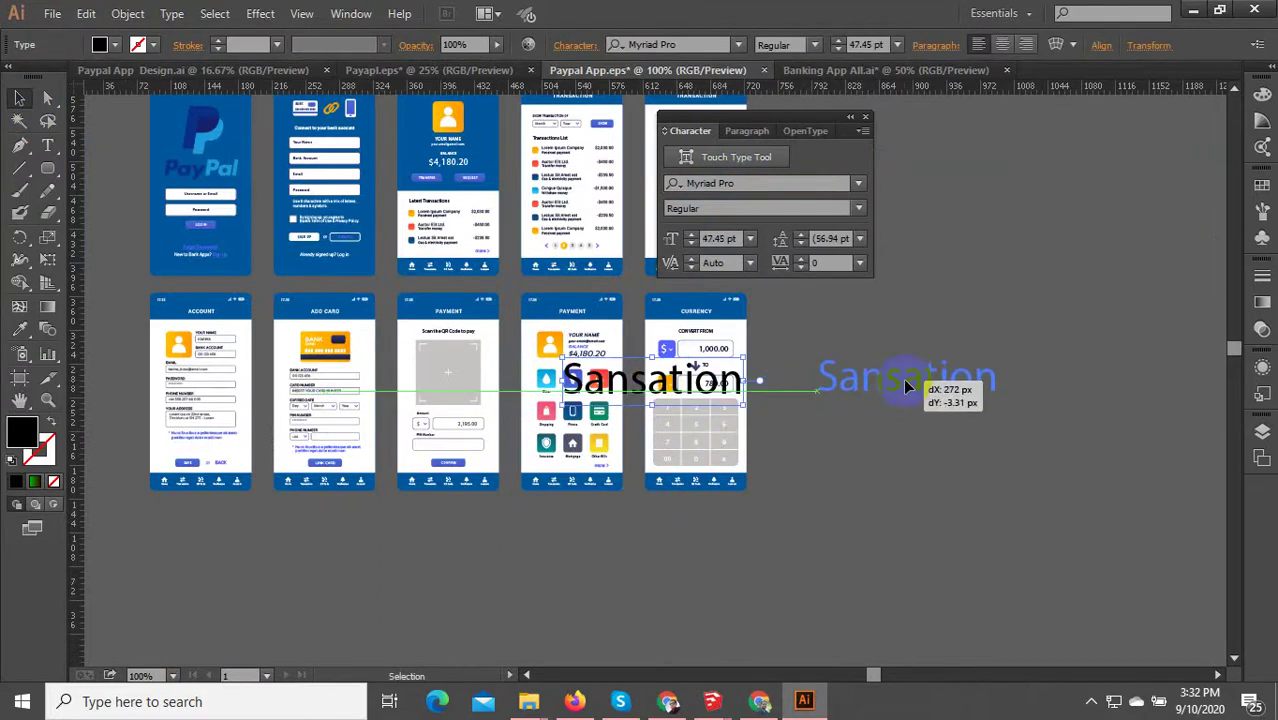
pyautogui.click(1152, 360)
pyautogui.click(899, 376)
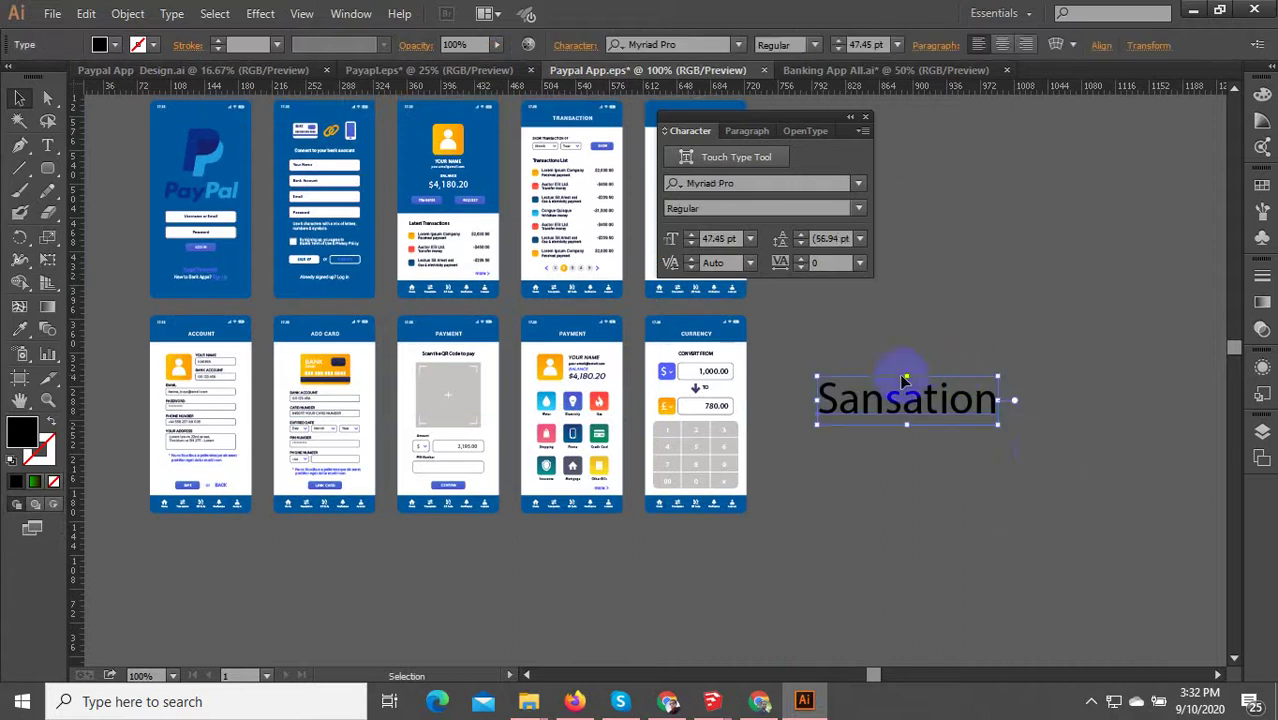
pyautogui.scroll(3, 976, 385)
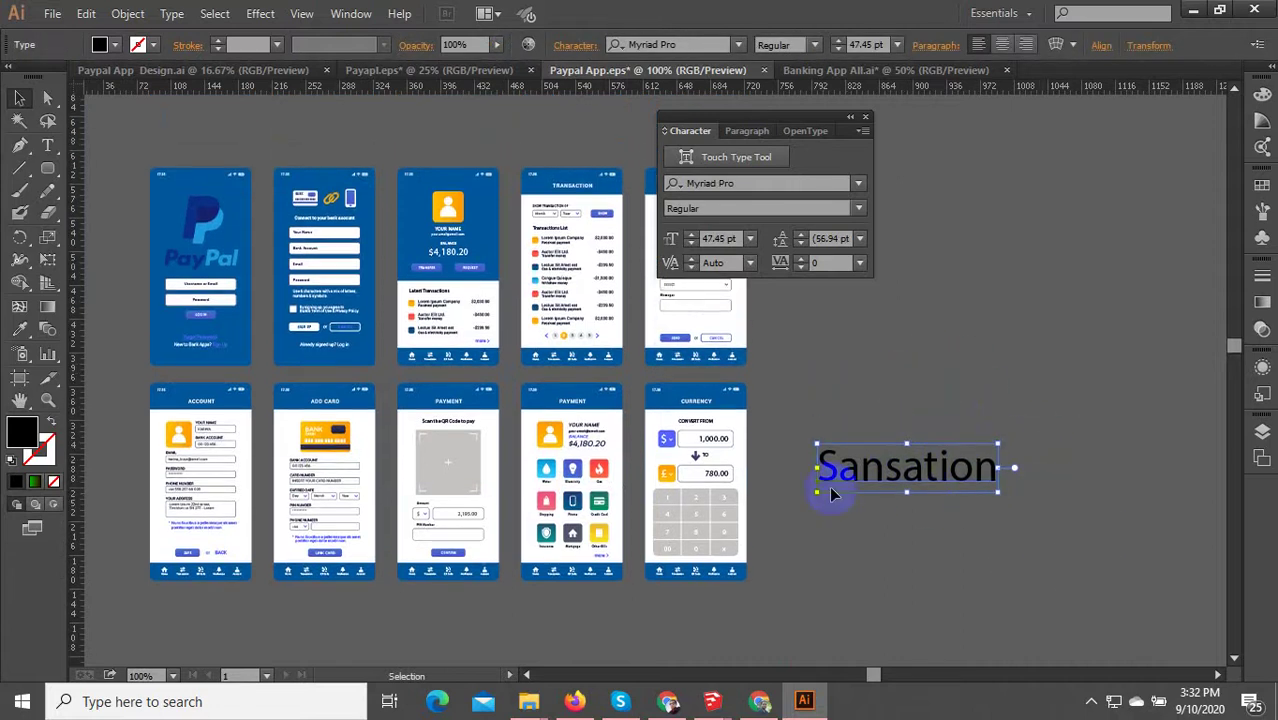
pyautogui.scroll(2, 896, 452)
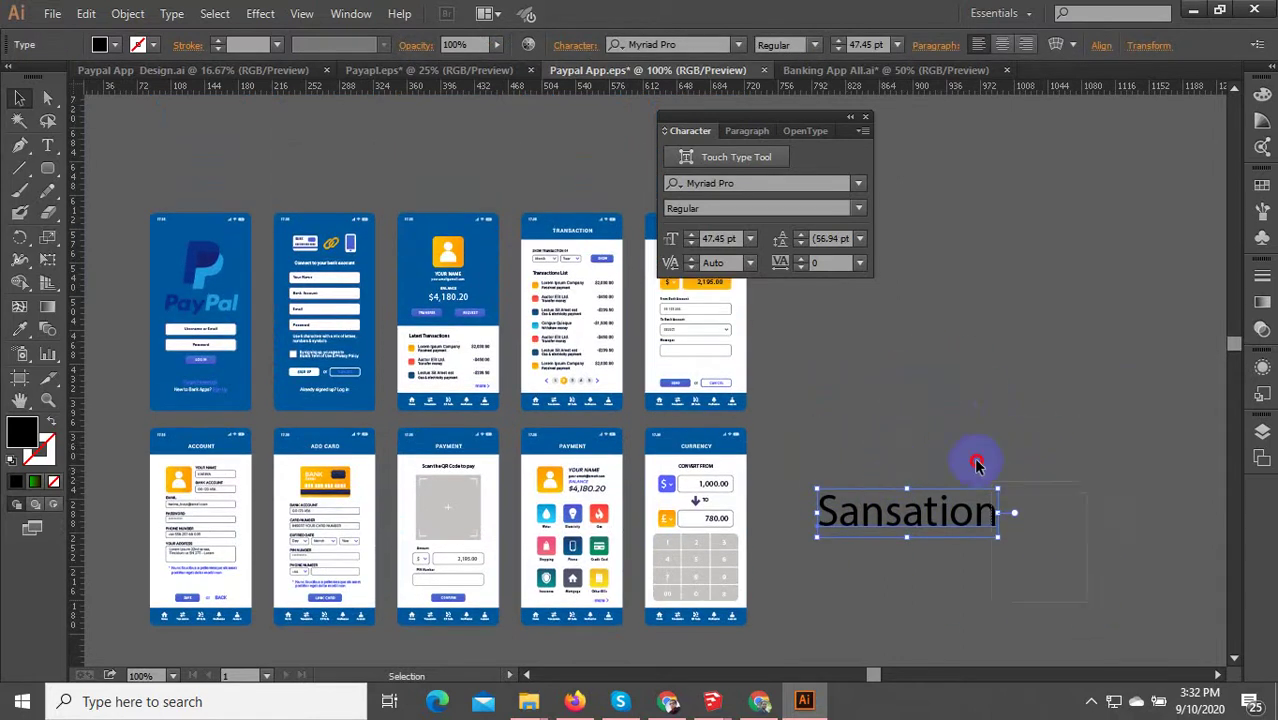
pyautogui.click(977, 463)
# - Examine the Payment and Currency screens, including the bill icons, the number keypad's text and the bottom navigation bar
pyautogui.scroll(5, 578, 565)
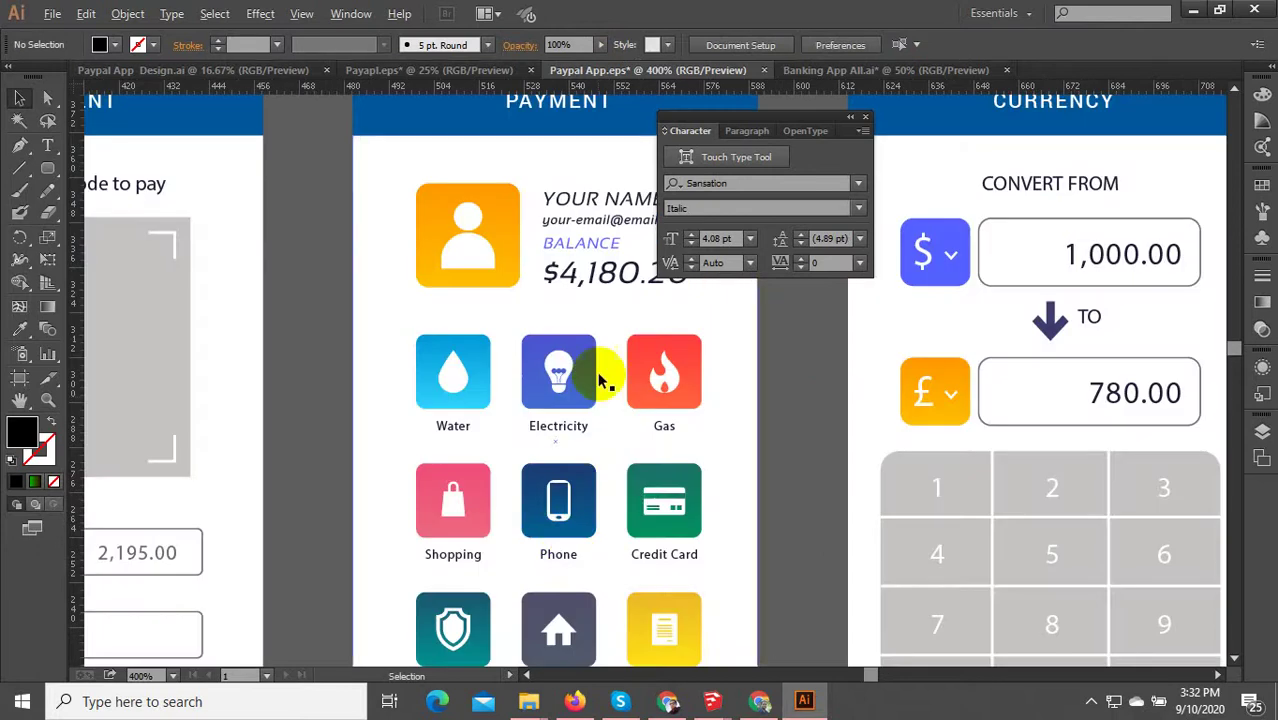
pyautogui.scroll(-3, 608, 357)
pyautogui.scroll(2, 748, 343)
pyautogui.scroll(-3, 863, 411)
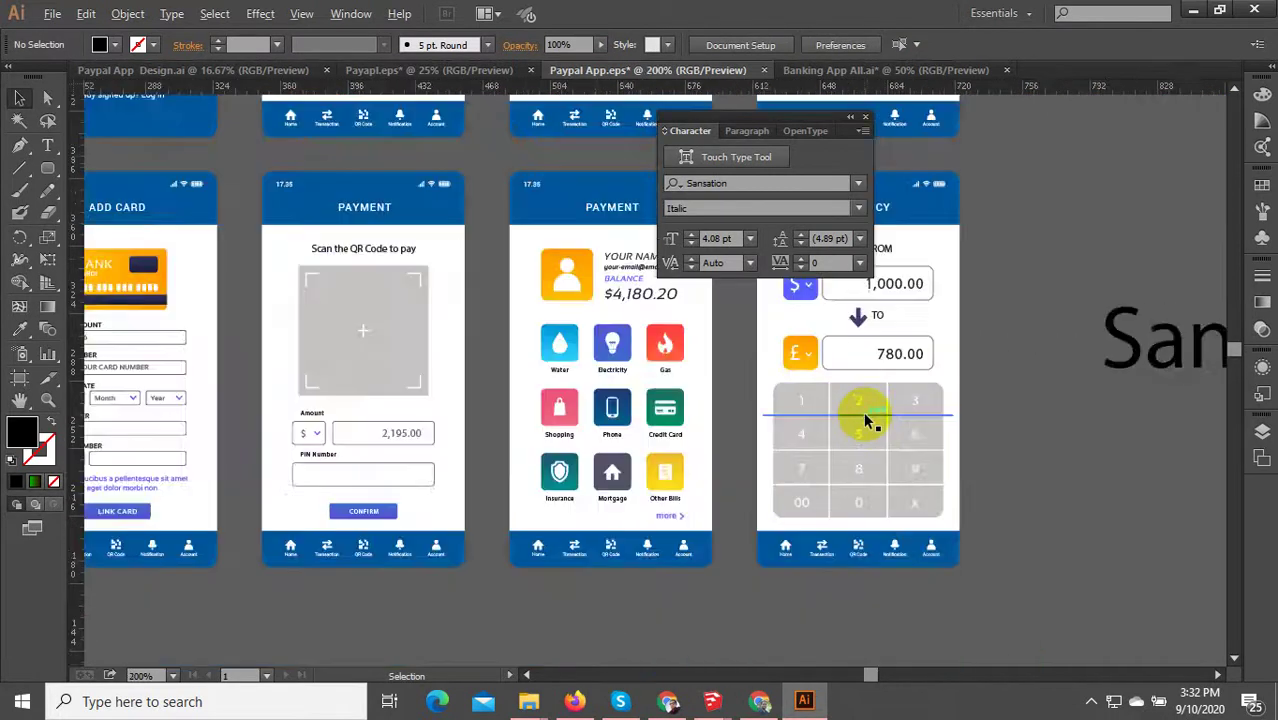
pyautogui.scroll(4, 866, 419)
pyautogui.click(857, 381)
pyautogui.scroll(-3, 857, 381)
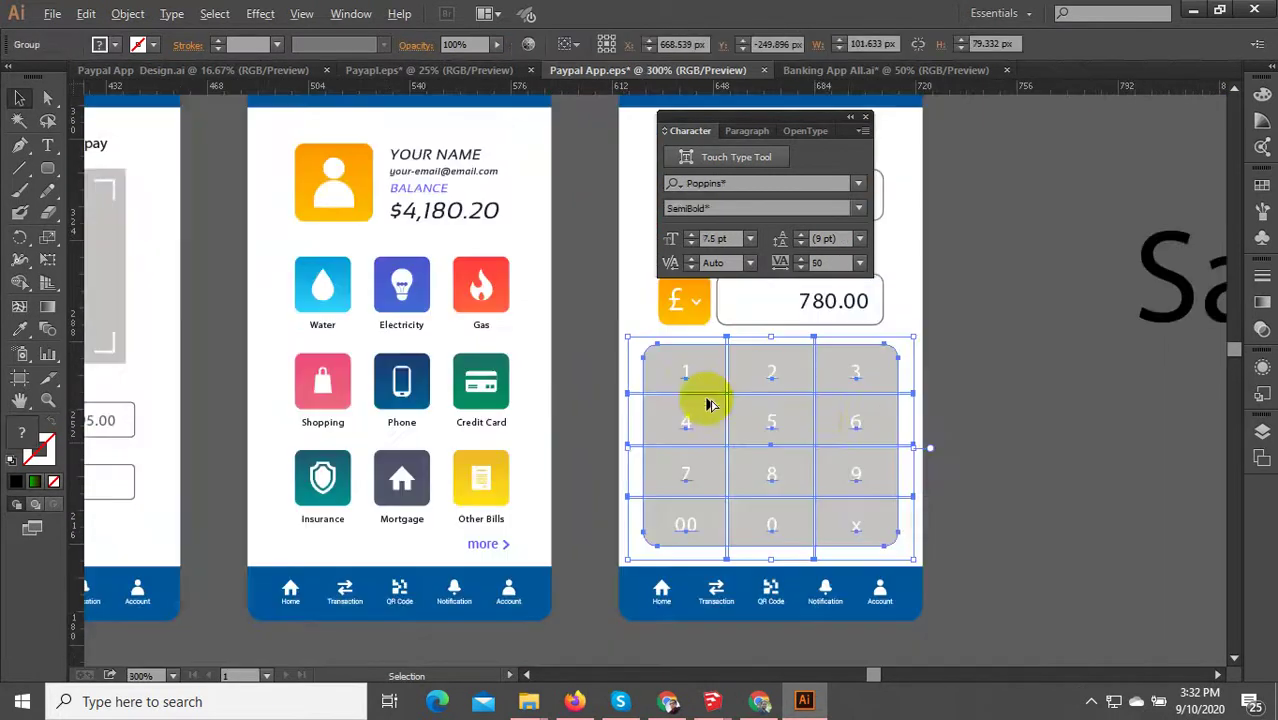
pyautogui.scroll(4, 825, 590)
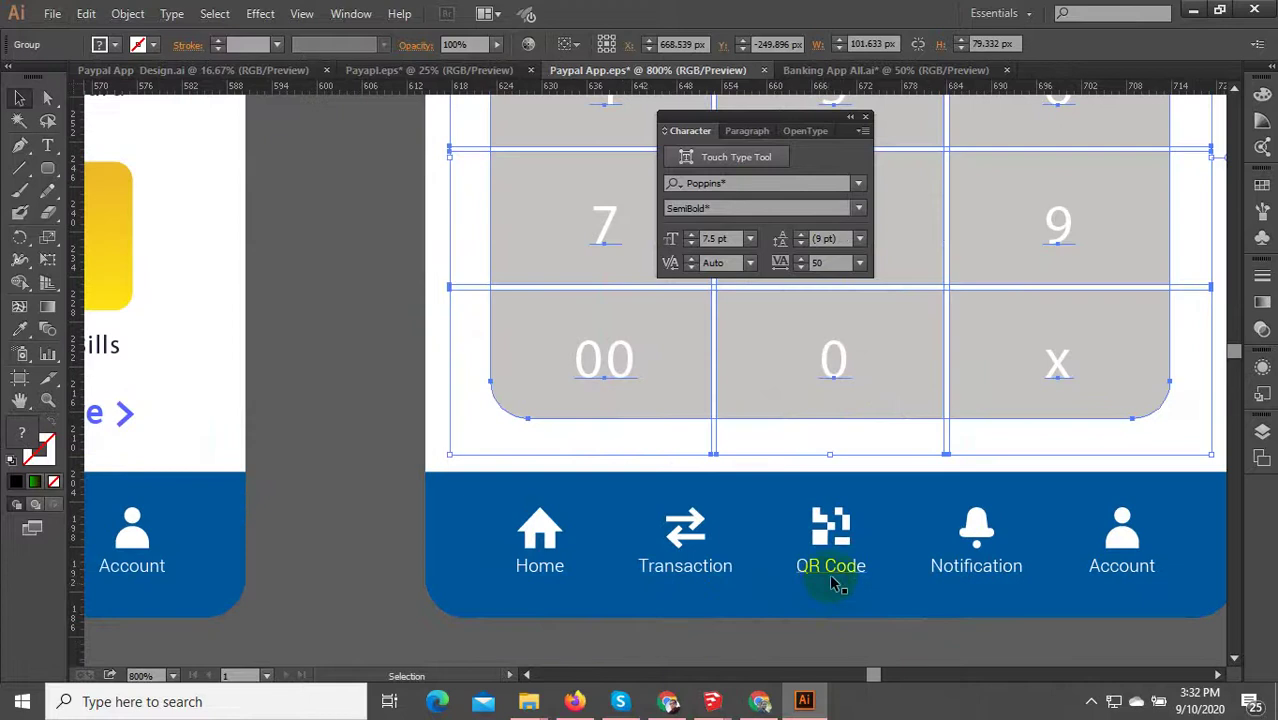
pyautogui.scroll(-5, 950, 525)
pyautogui.moveTo(1141, 551); pyautogui.dragTo(1065, 366)
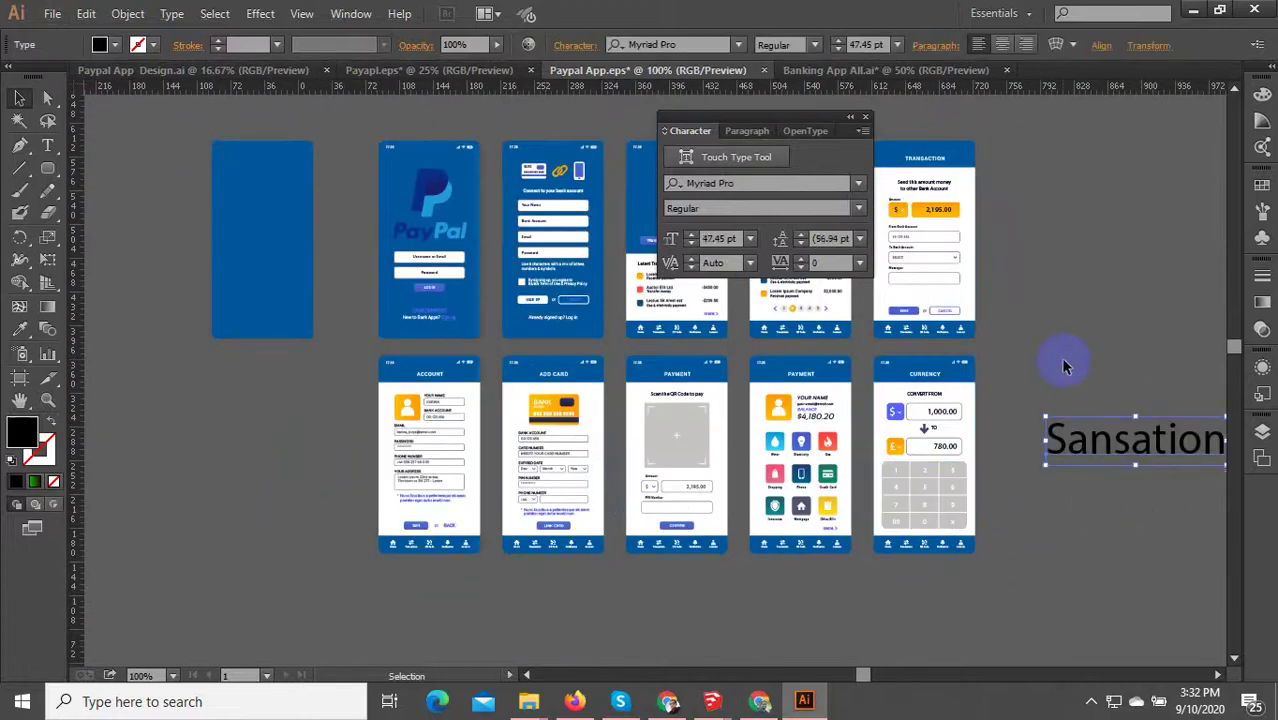
pyautogui.click(1063, 366)
# - Trace the outline of the Home icon in the Currency screen's navigation bar with the Pen tool
pyautogui.scroll(6, 907, 571)
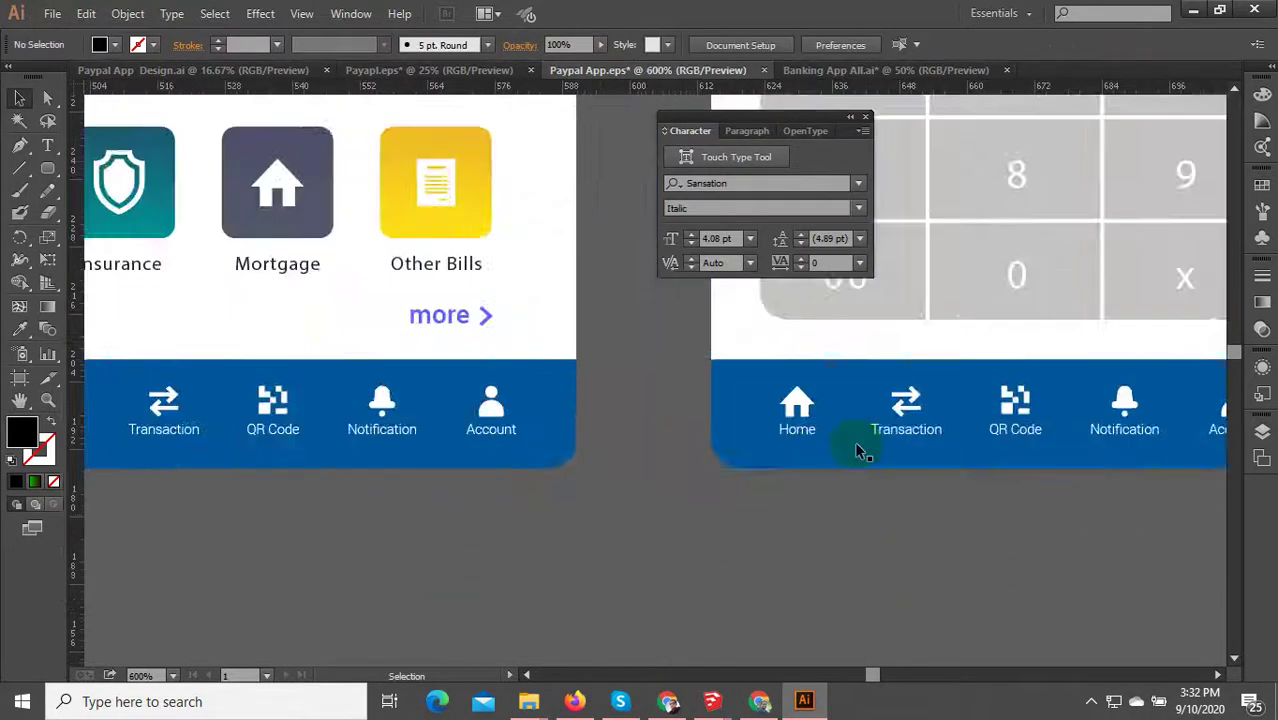
pyautogui.click(18, 147)
pyautogui.click(642, 392)
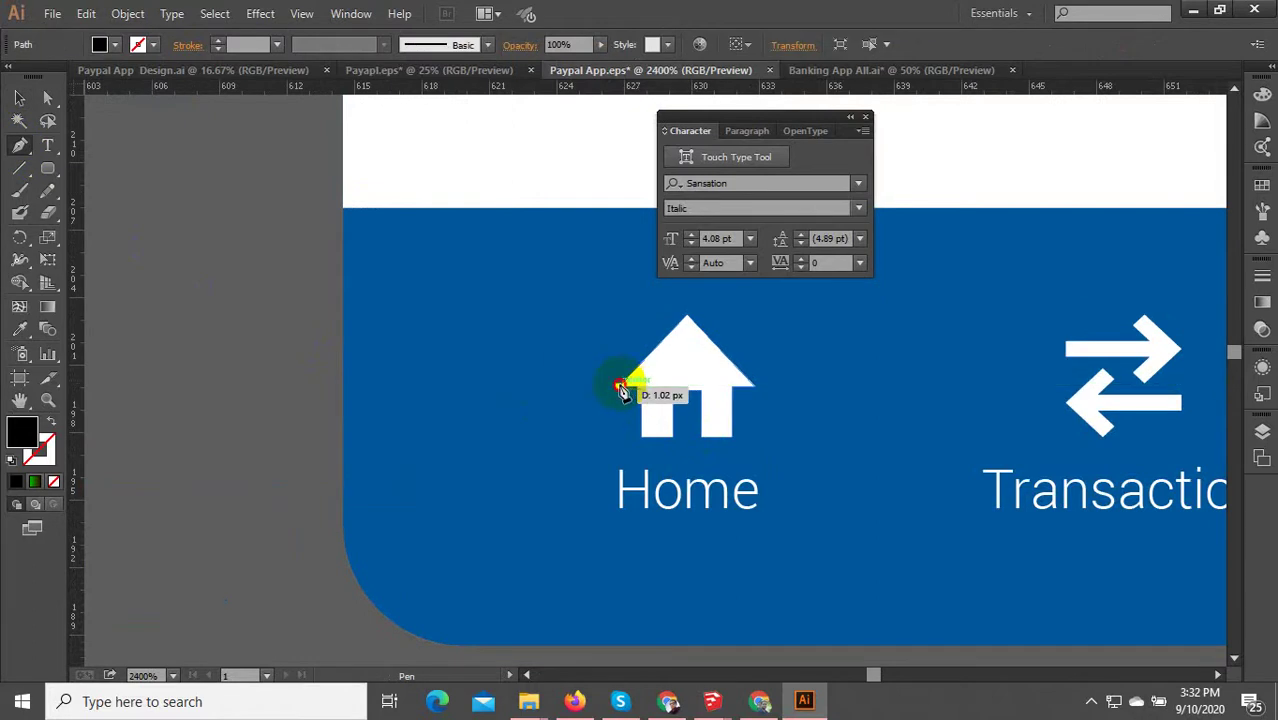
pyautogui.click(687, 319)
pyautogui.click(742, 407)
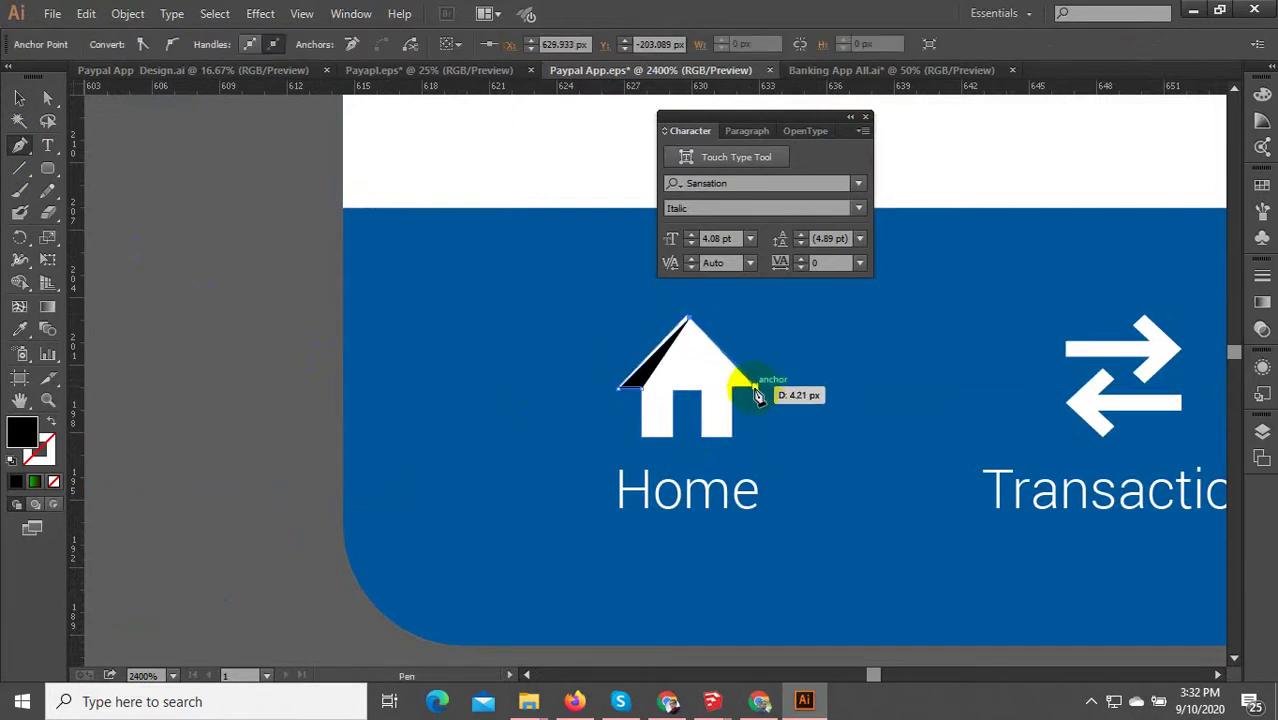
pyautogui.click(757, 385)
pyautogui.click(733, 437)
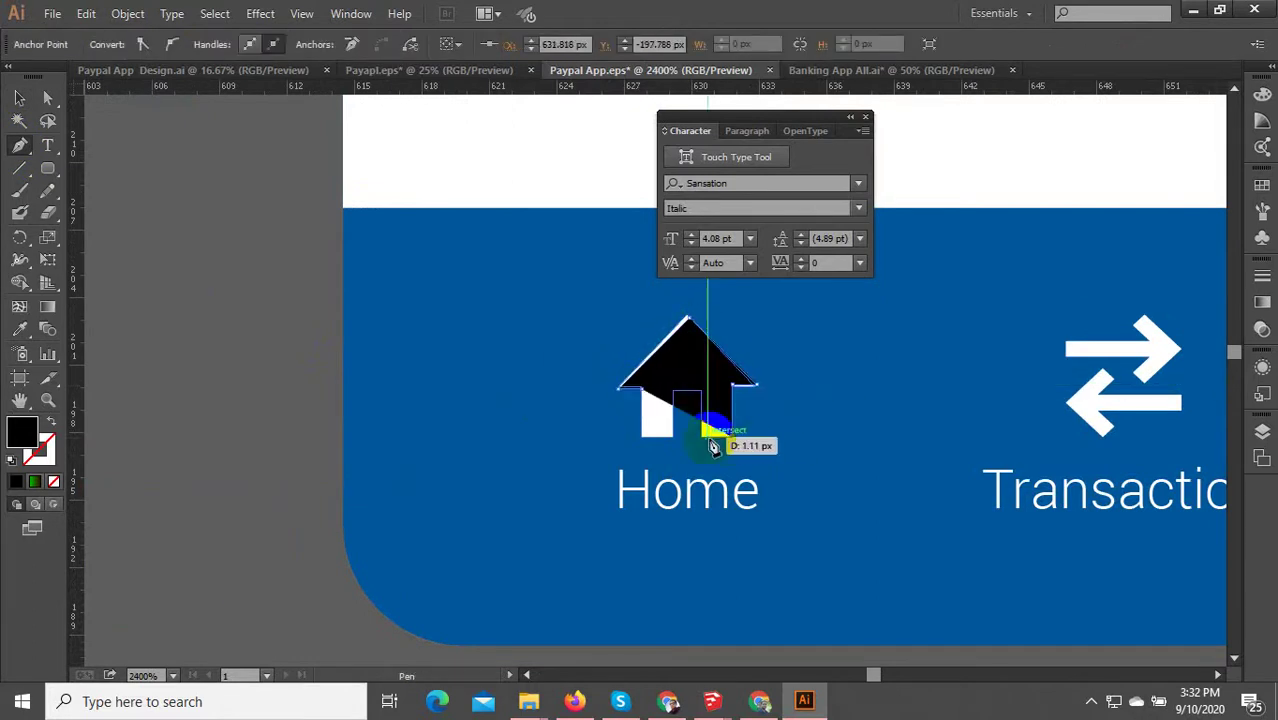
pyautogui.click(703, 436)
pyautogui.click(687, 385)
pyautogui.click(676, 394)
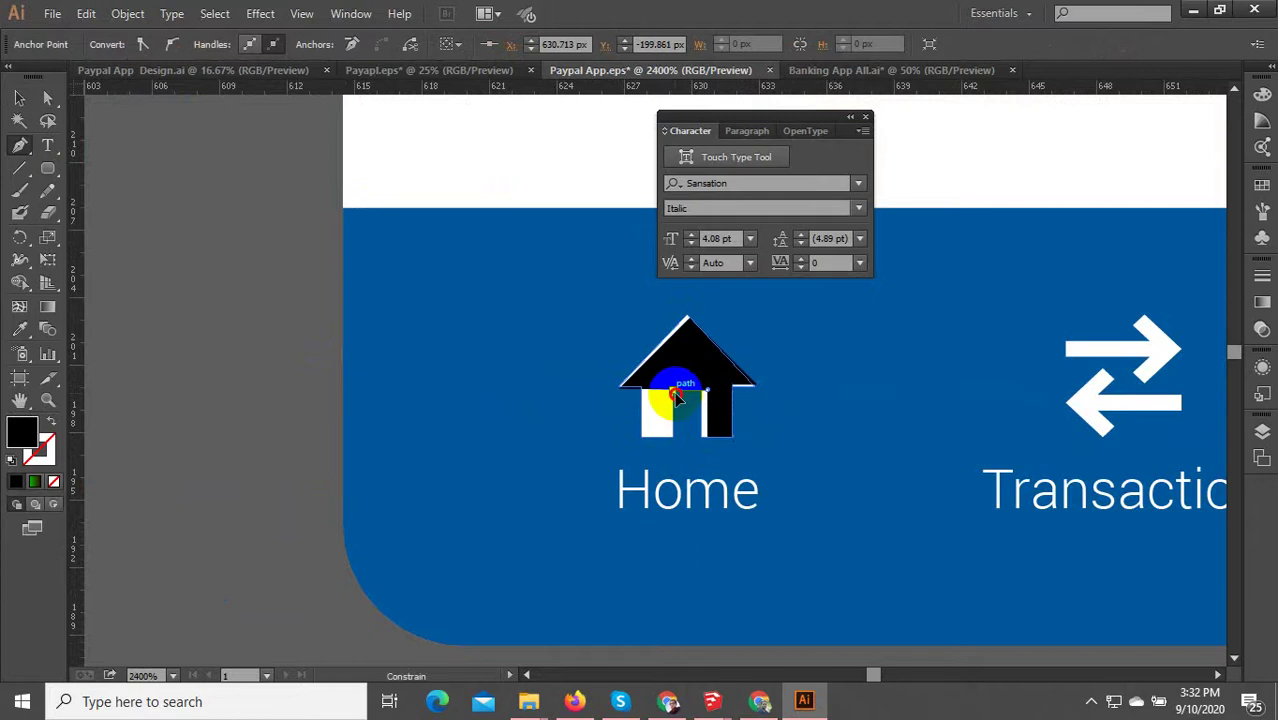
pyautogui.click(652, 447)
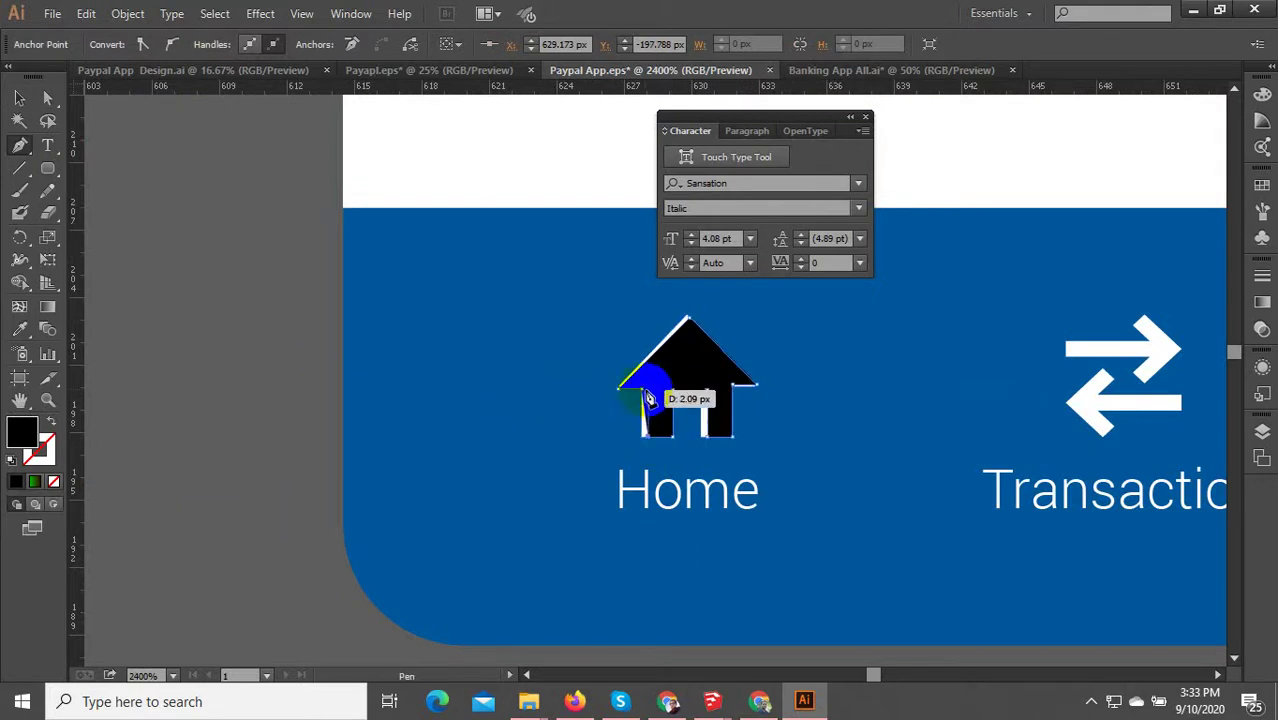
pyautogui.click(646, 395)
# - Remove the black traced path from the Home icon on the Currency screen
pyautogui.hotkey('ctrl', '-')
pyautogui.hotkey('ctrl', '-')
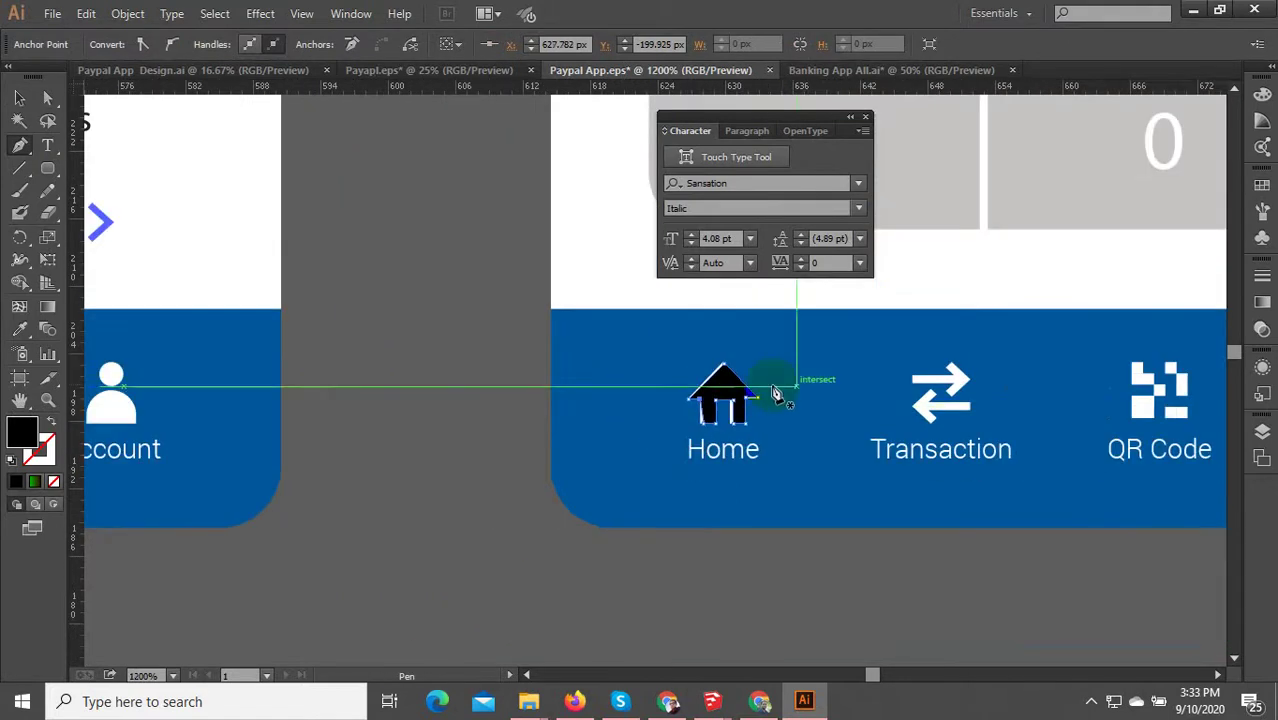
pyautogui.click(19, 98)
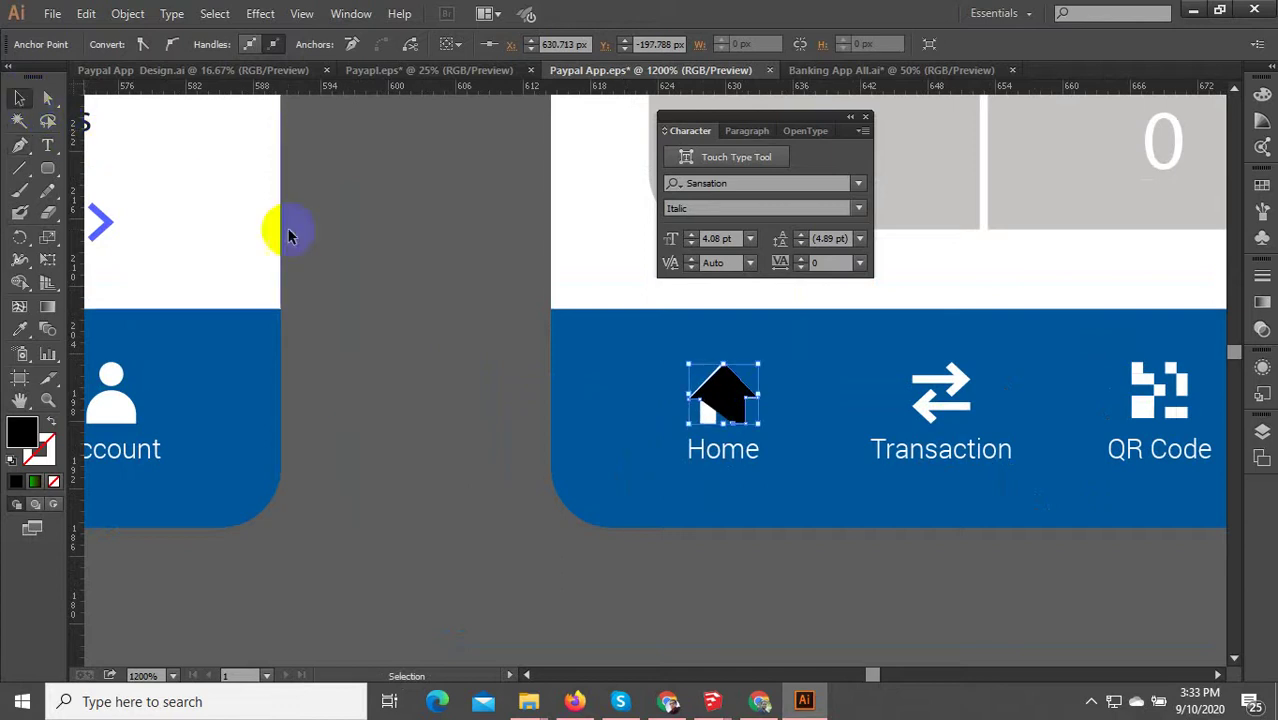
pyautogui.click(728, 495)
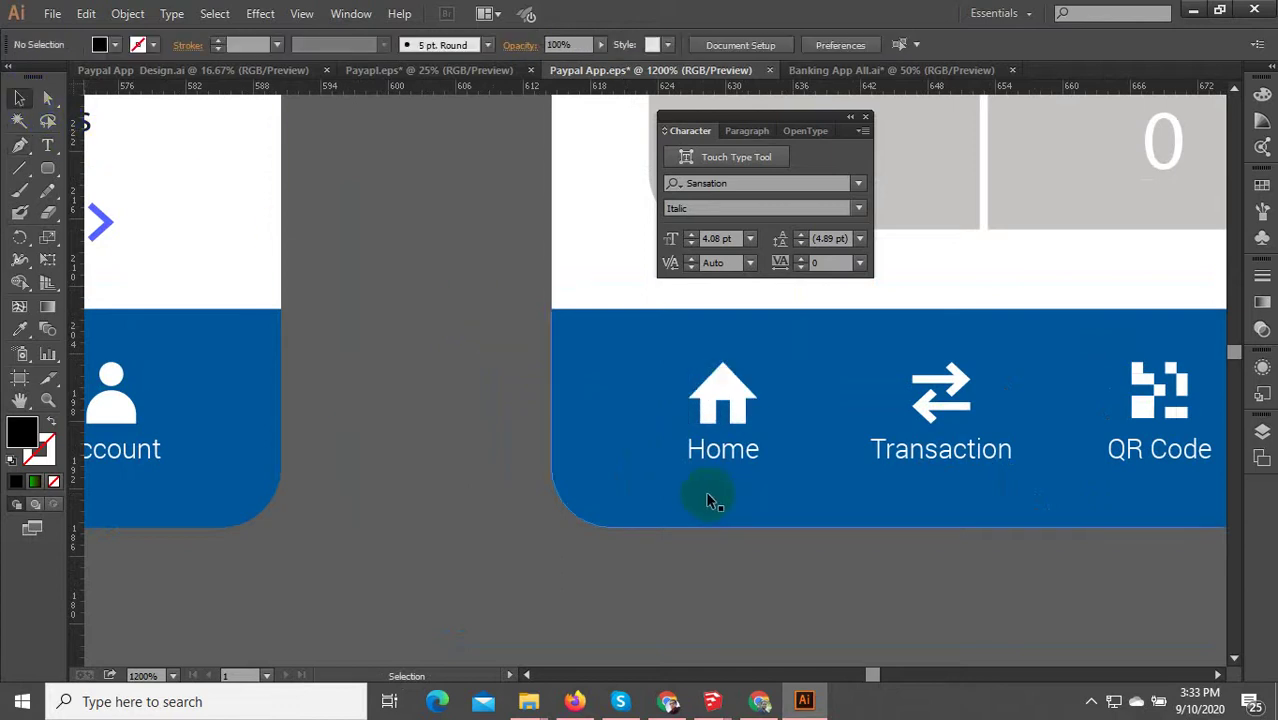
# - Move the ten original screens and the white PayPal logo off the artboard, leaving only its blue background
pyautogui.hotkey('ctrl', '-')
pyautogui.hotkey('ctrl', '-')
pyautogui.hotkey('ctrl', '-')
pyautogui.hotkey('ctrl', '-')
pyautogui.hotkey('ctrl', '-')
pyautogui.hotkey('ctrl', '-')
pyautogui.hotkey('ctrl', '-')
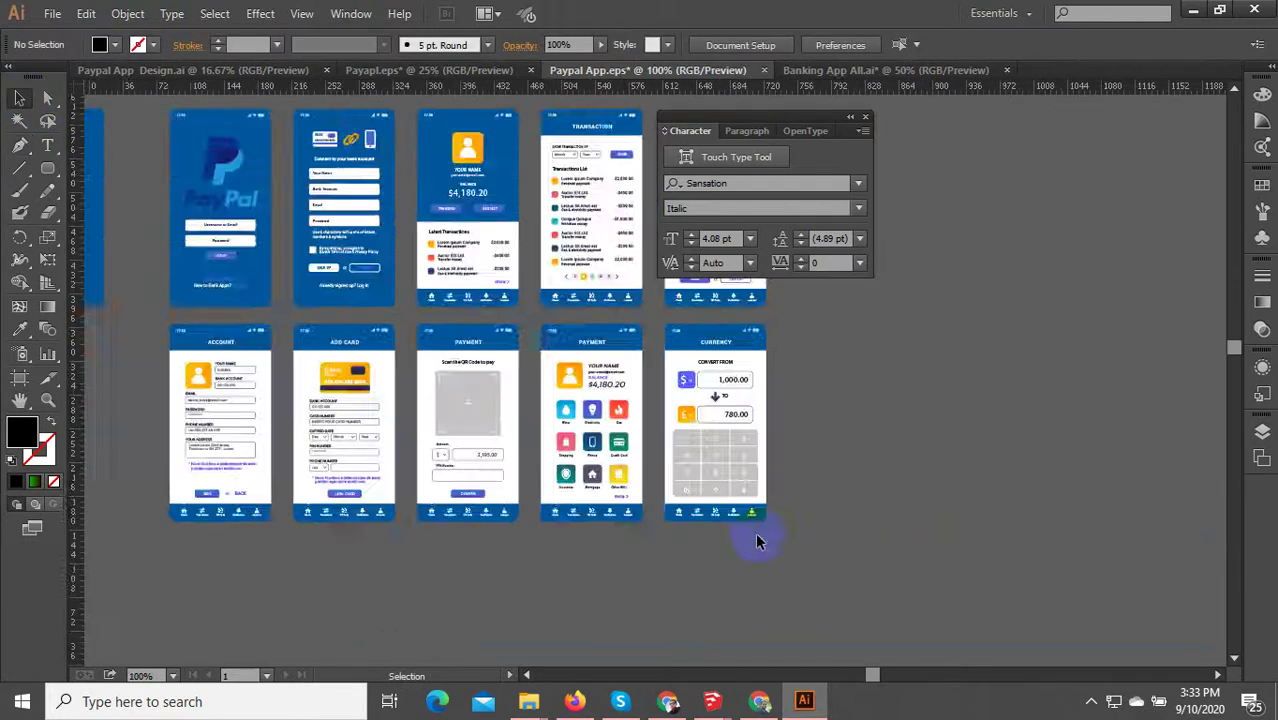
pyautogui.hotkey('ctrl', '-')
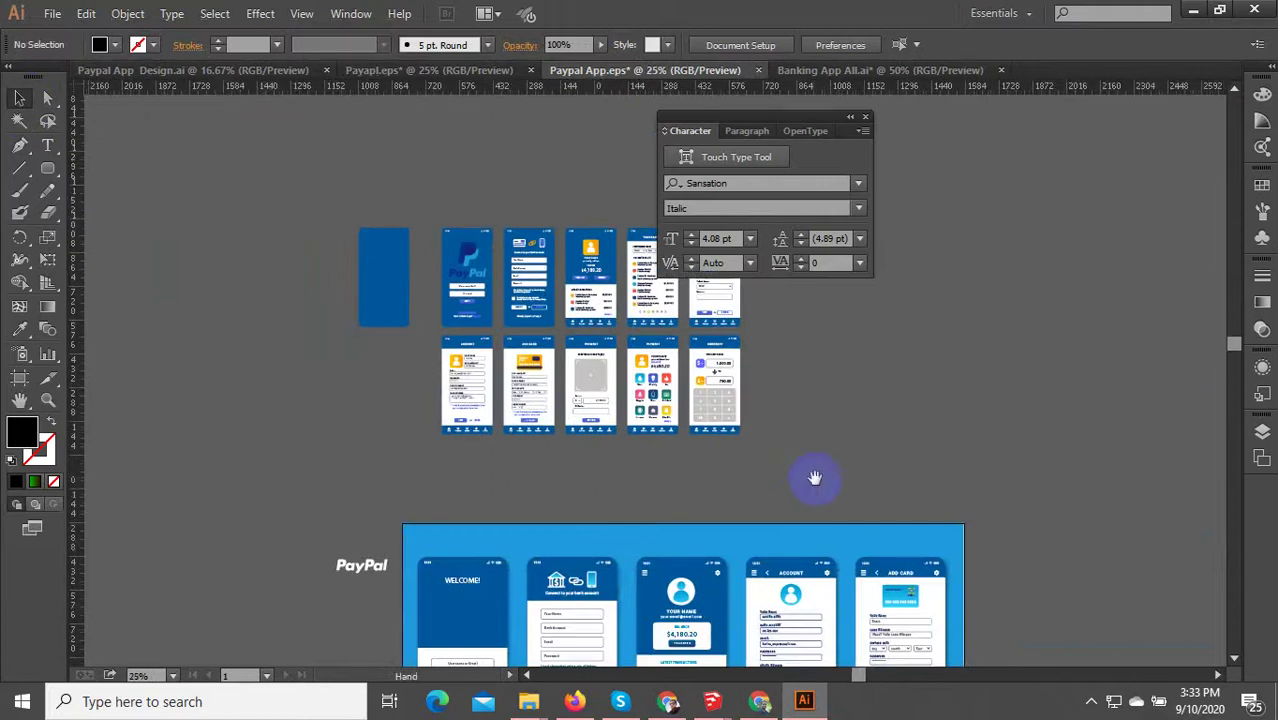
pyautogui.hotkey('ctrl', '-')
pyautogui.click(857, 598)
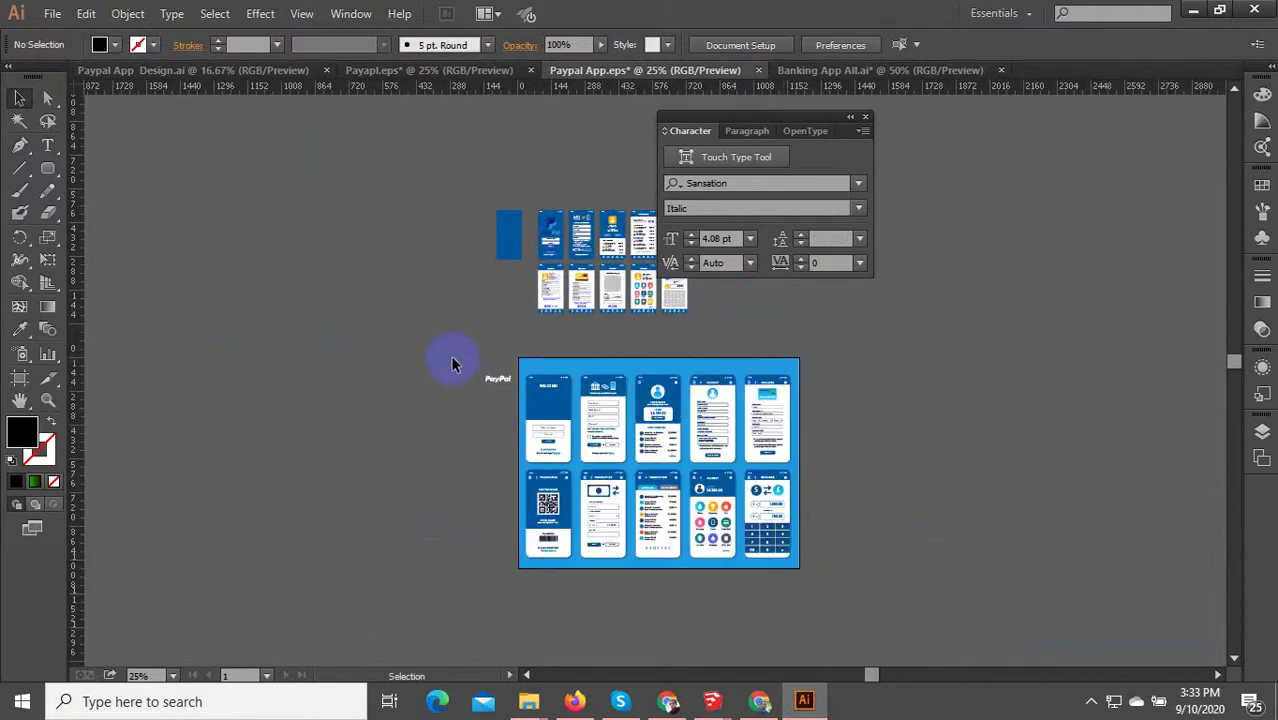
pyautogui.click(565, 435)
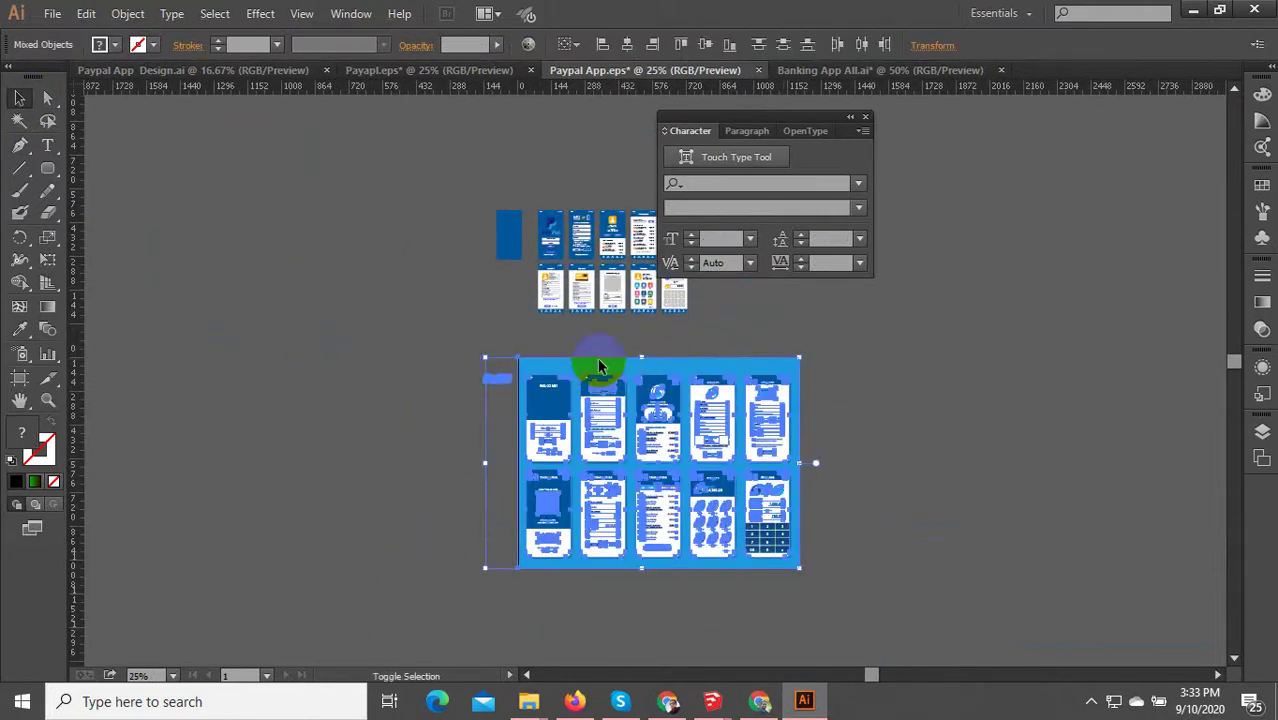
pyautogui.moveTo(598, 367); pyautogui.dragTo(280, 398)
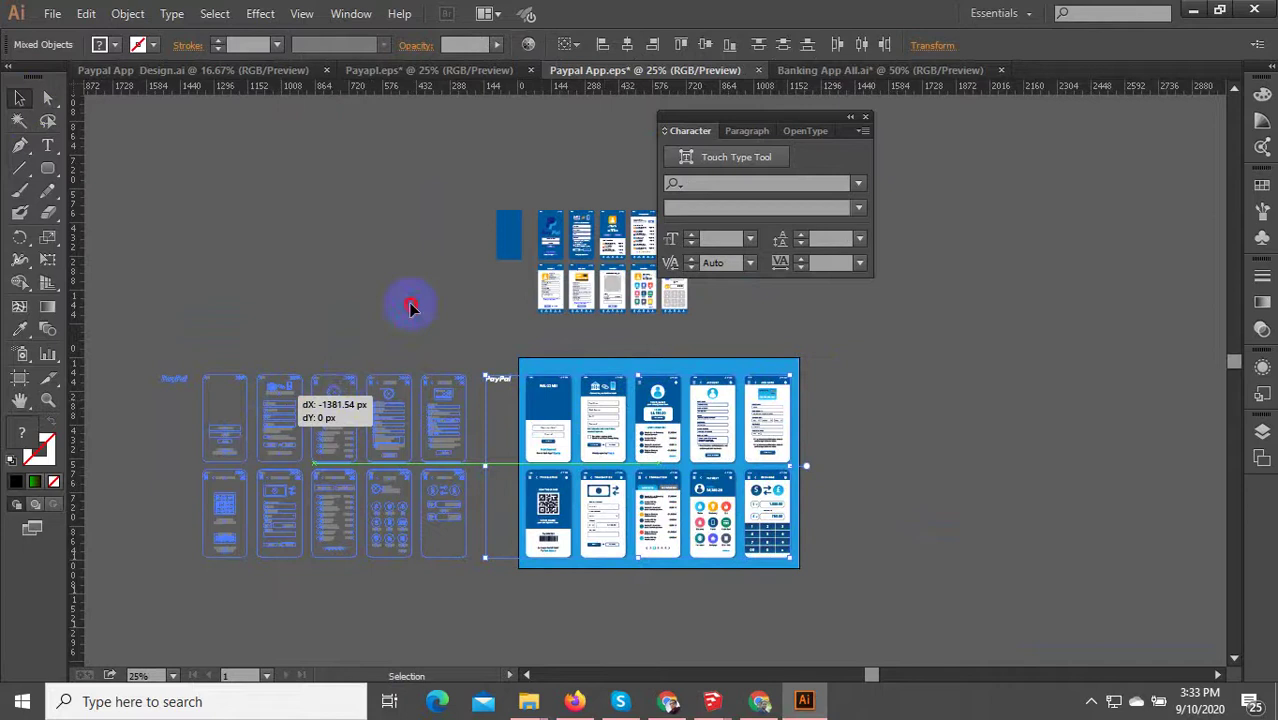
pyautogui.click(410, 308)
# - Move the ten redesigned screens together onto the blue artboard background
pyautogui.moveTo(716, 346); pyautogui.dragTo(651, 401)
pyautogui.moveTo(478, 265); pyautogui.dragTo(515, 427)
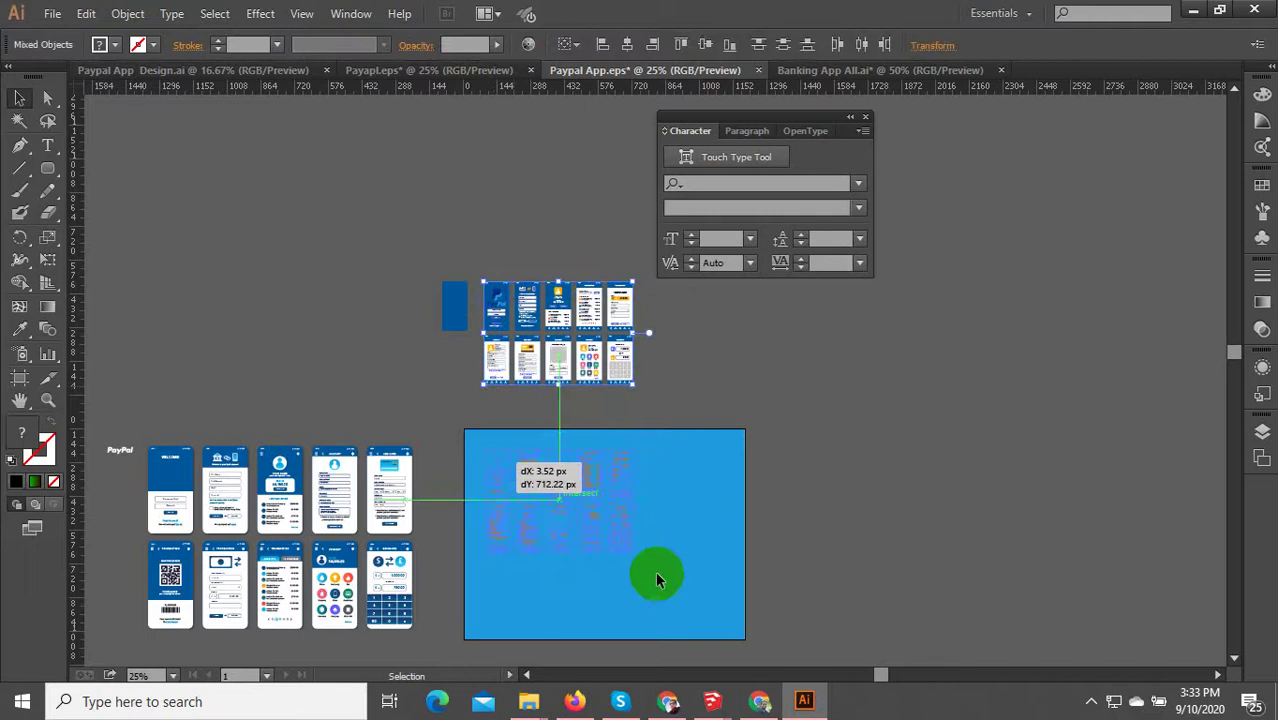
pyautogui.moveTo(663, 580); pyautogui.dragTo(665, 576)
# - Scale the ten redesigned screens up to fill the blue artboard with a roughly even margin
pyautogui.scroll(1, 665, 576)
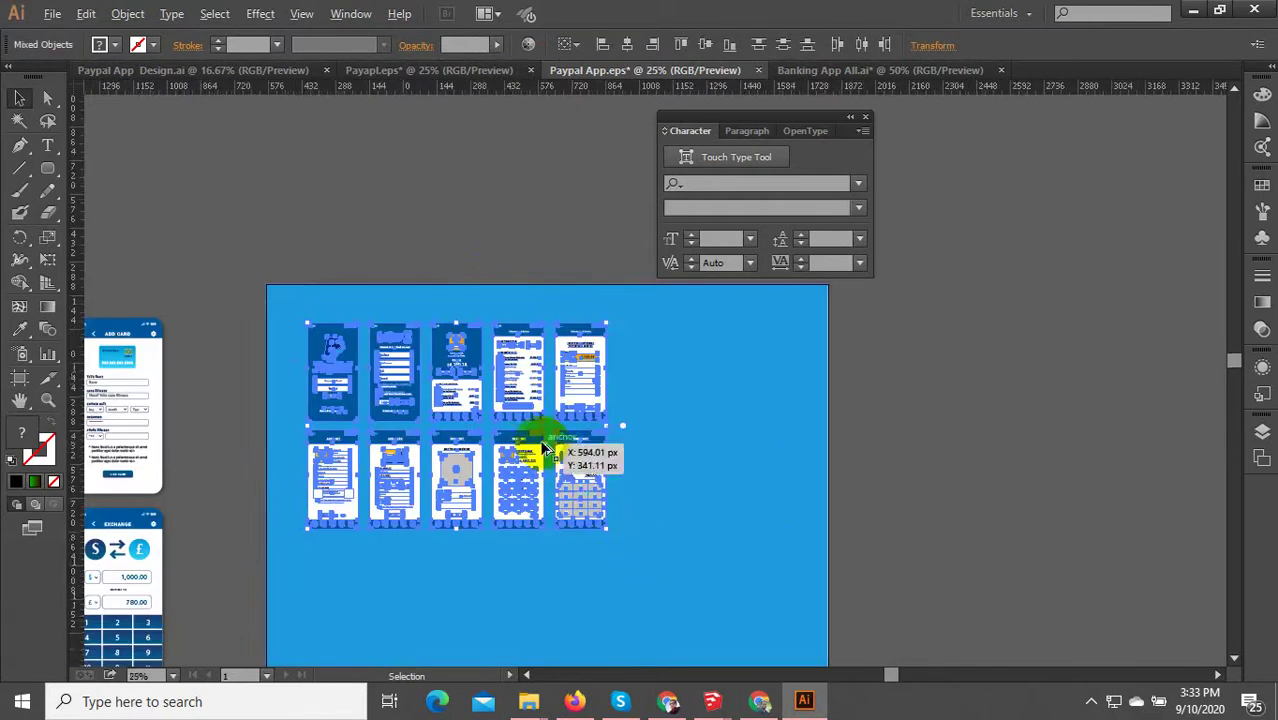
pyautogui.scroll(-1, 542, 442)
pyautogui.moveTo(576, 486); pyautogui.dragTo(672, 569)
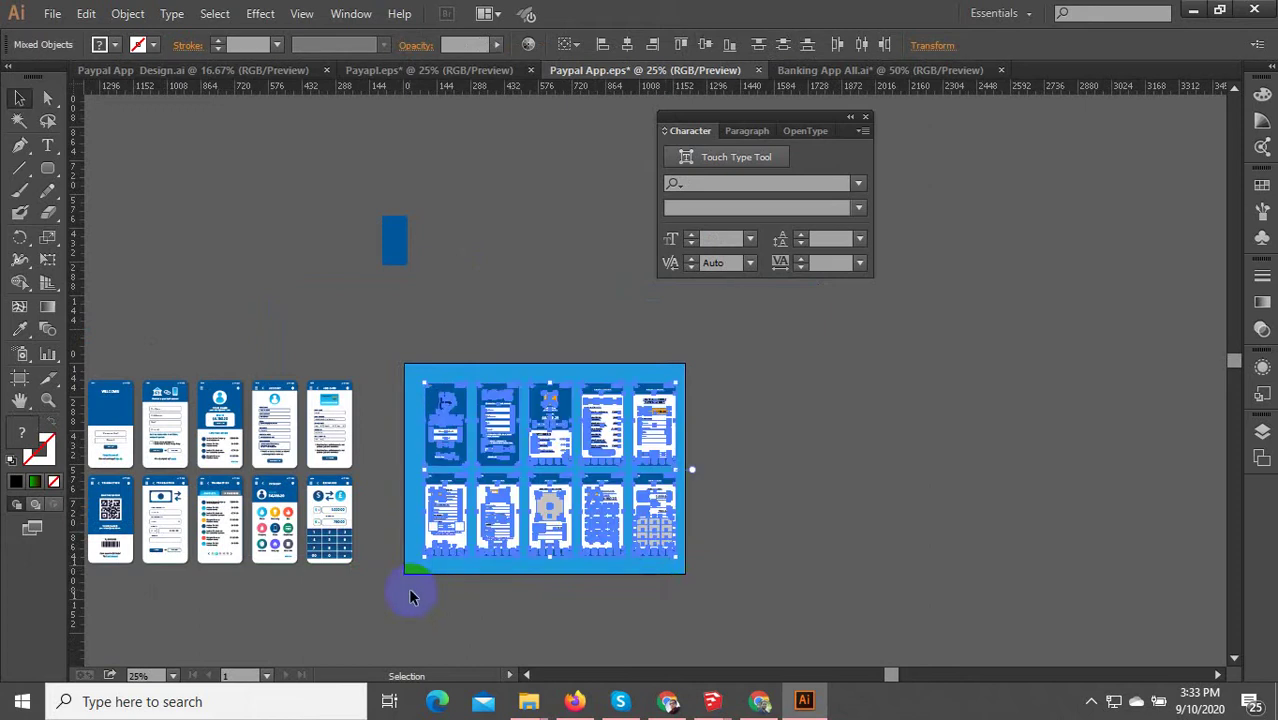
pyautogui.scroll(3, 408, 587)
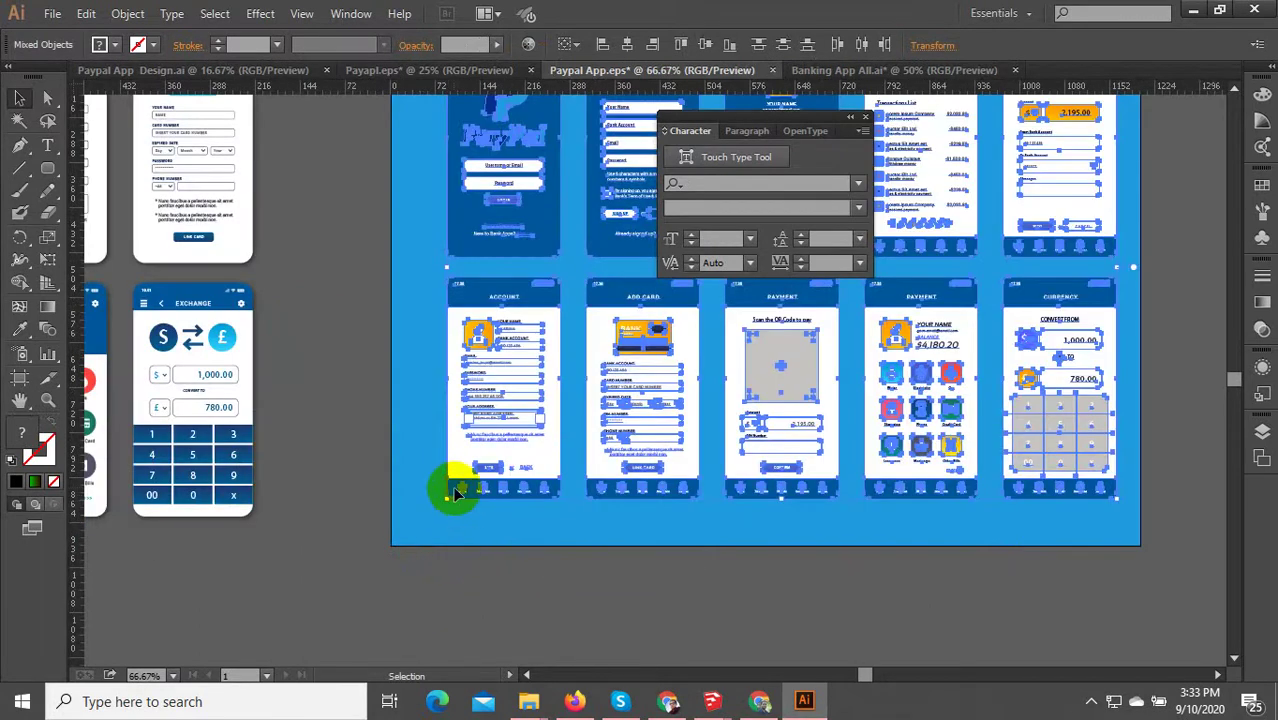
pyautogui.moveTo(444, 508); pyautogui.dragTo(428, 530)
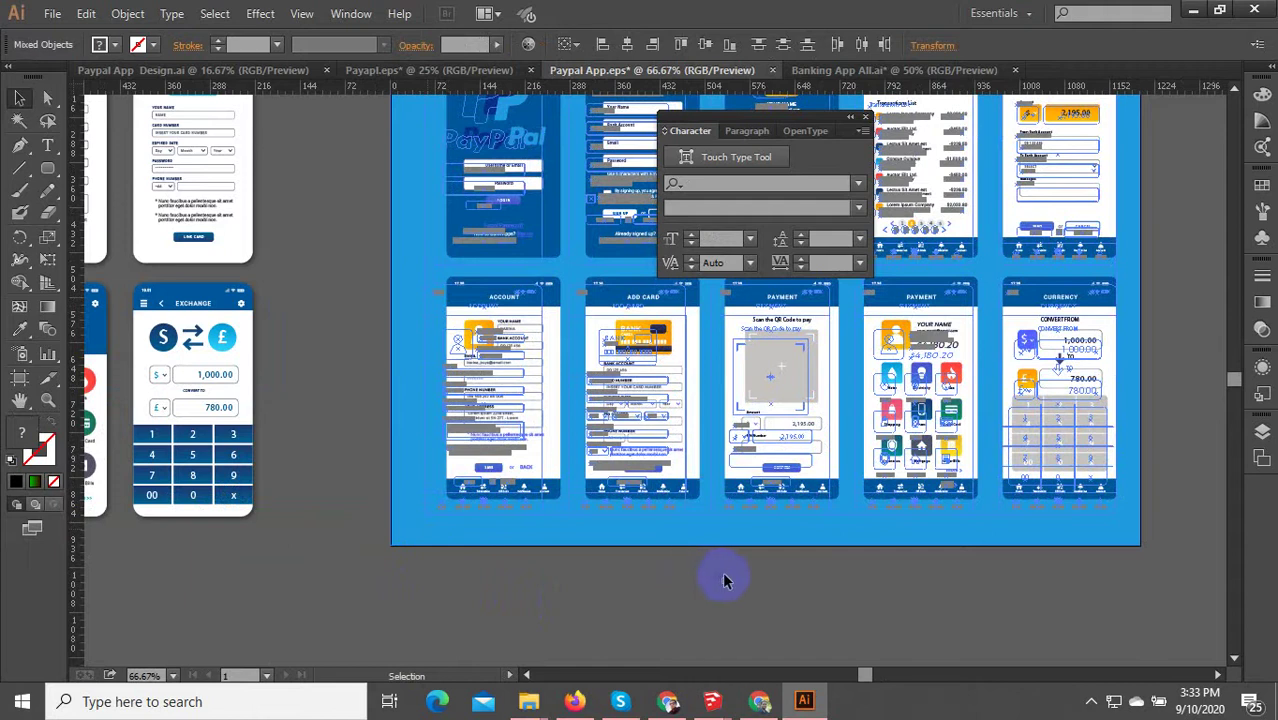
pyautogui.scroll(-2, 740, 572)
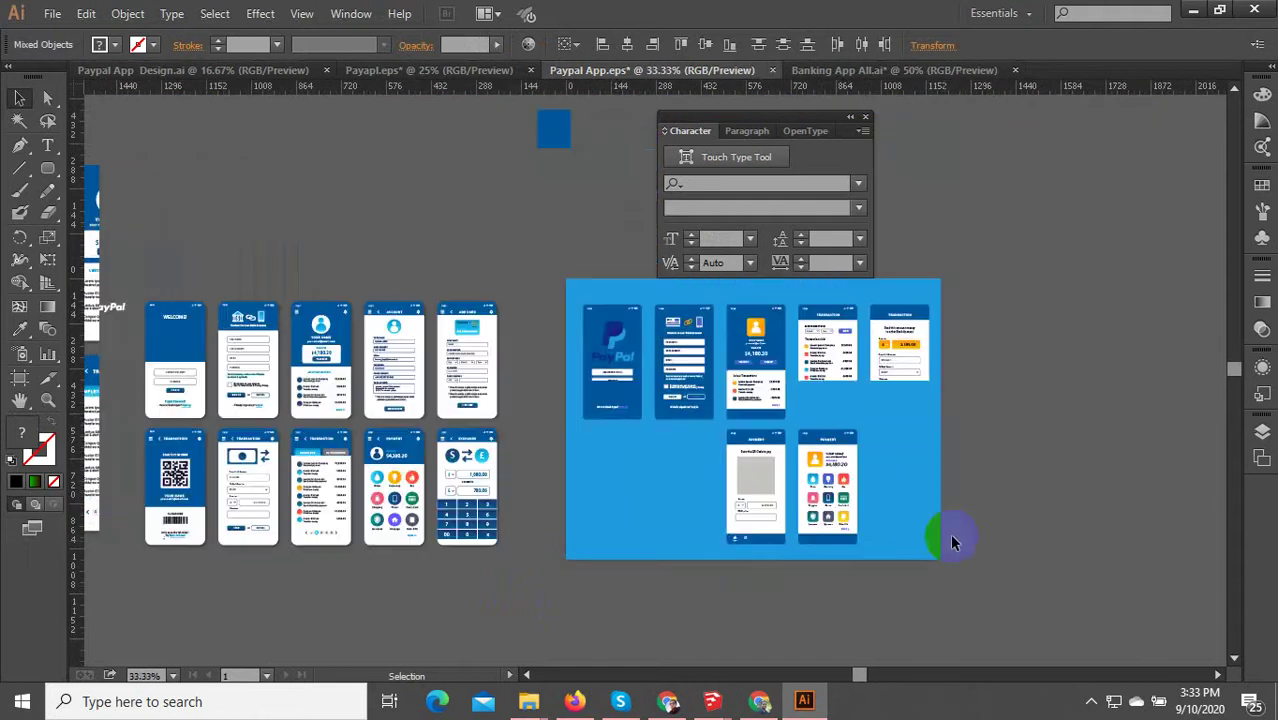
pyautogui.click(951, 542)
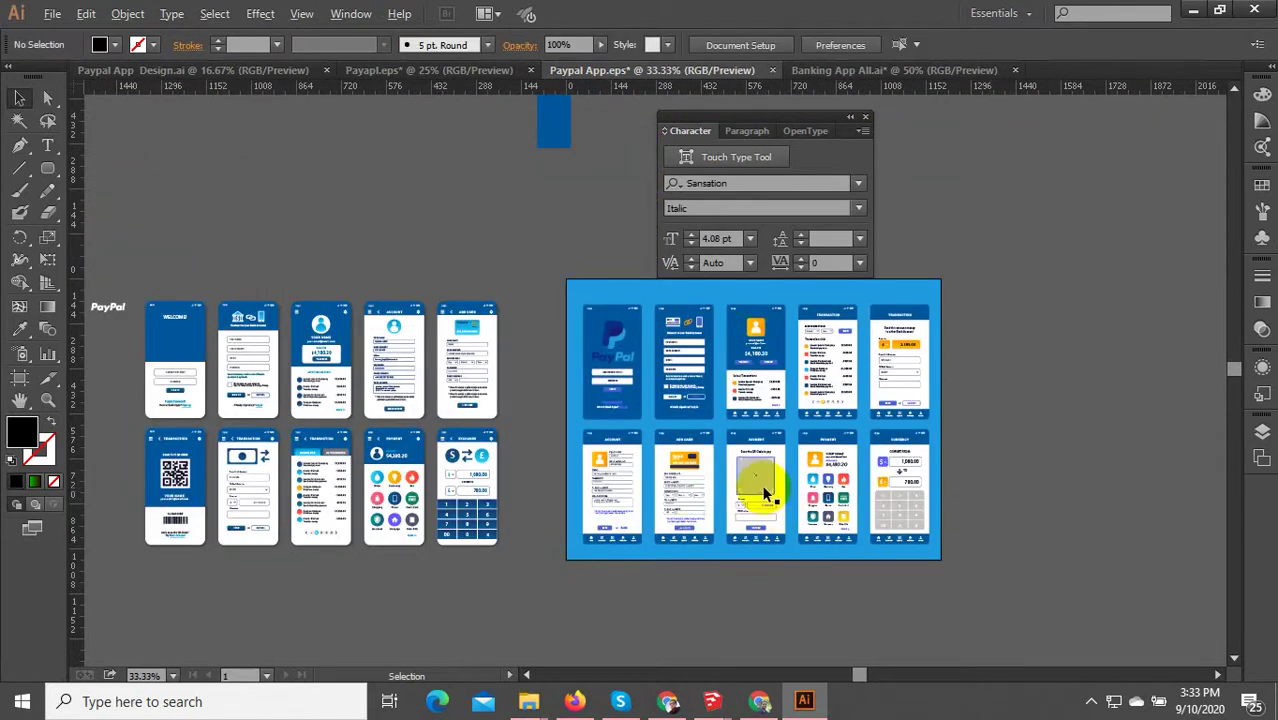
# - Copy the QR code group from the original Transaction screen
pyautogui.scroll(2, 758, 488)
pyautogui.scroll(3, 766, 483)
pyautogui.scroll(-3, 770, 488)
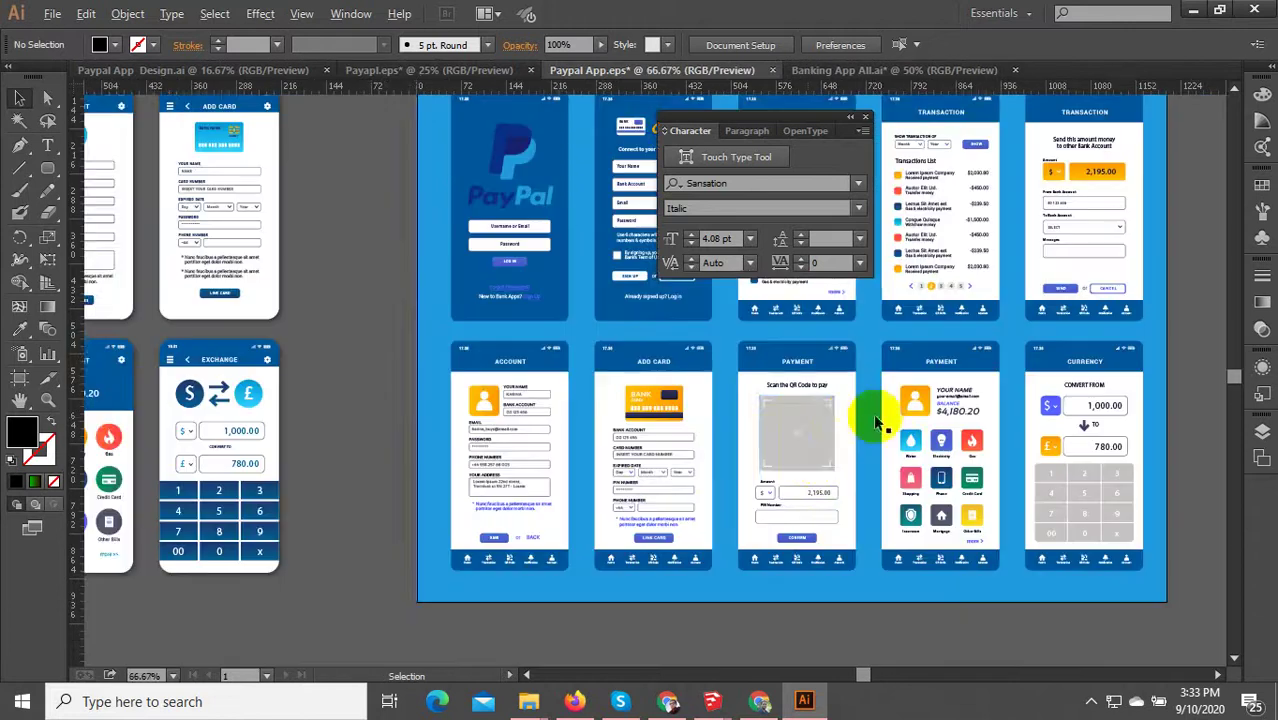
pyautogui.scroll(-3, 840, 435)
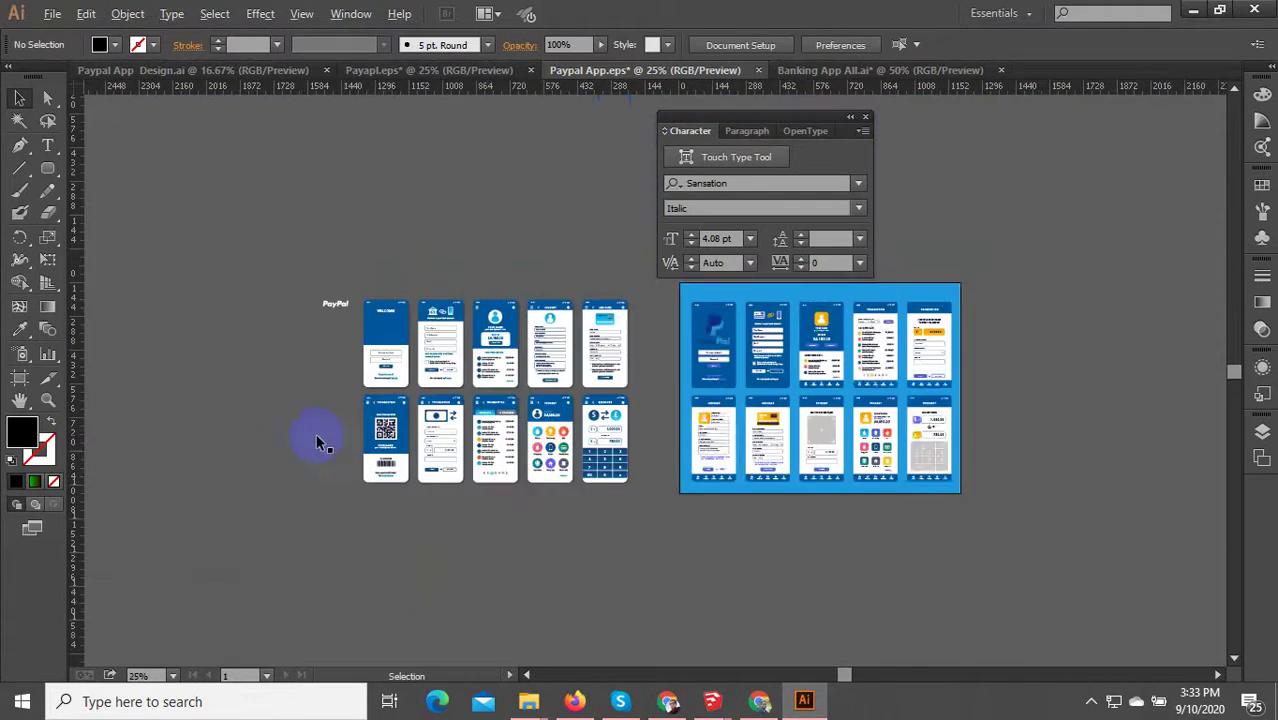
pyautogui.scroll(6, 380, 440)
pyautogui.scroll(-3, 382, 430)
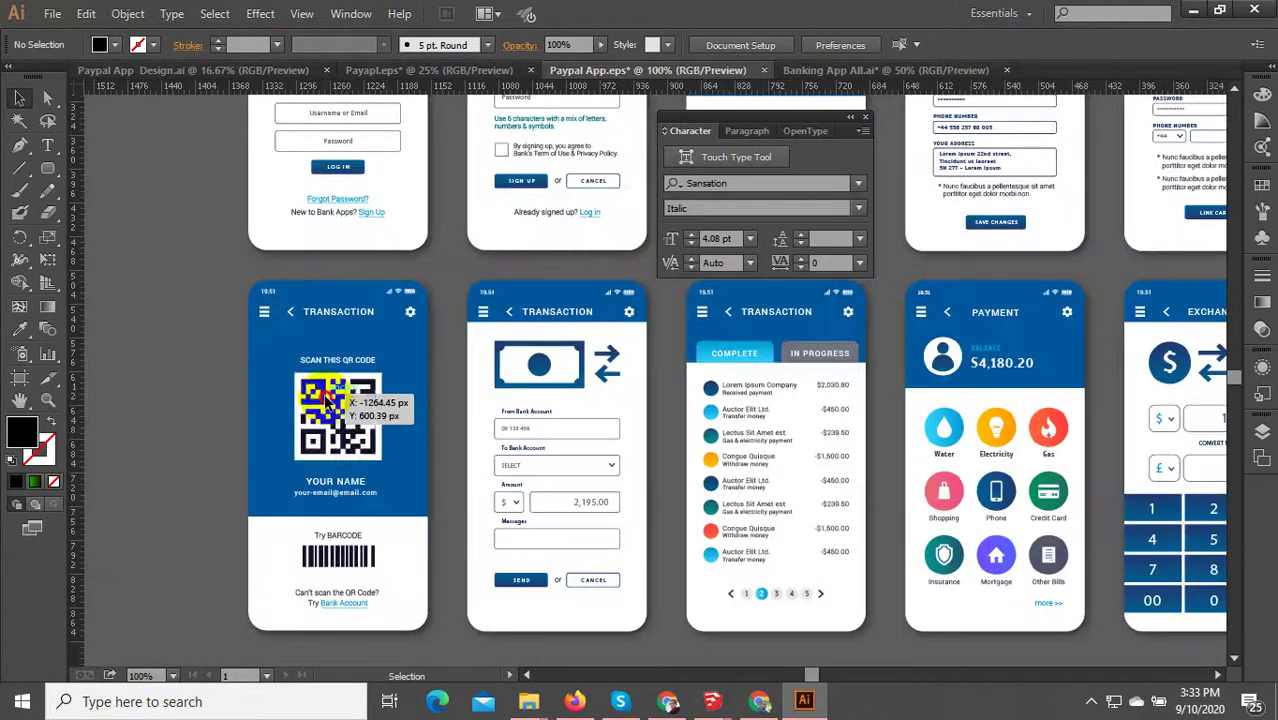
pyautogui.click(327, 402)
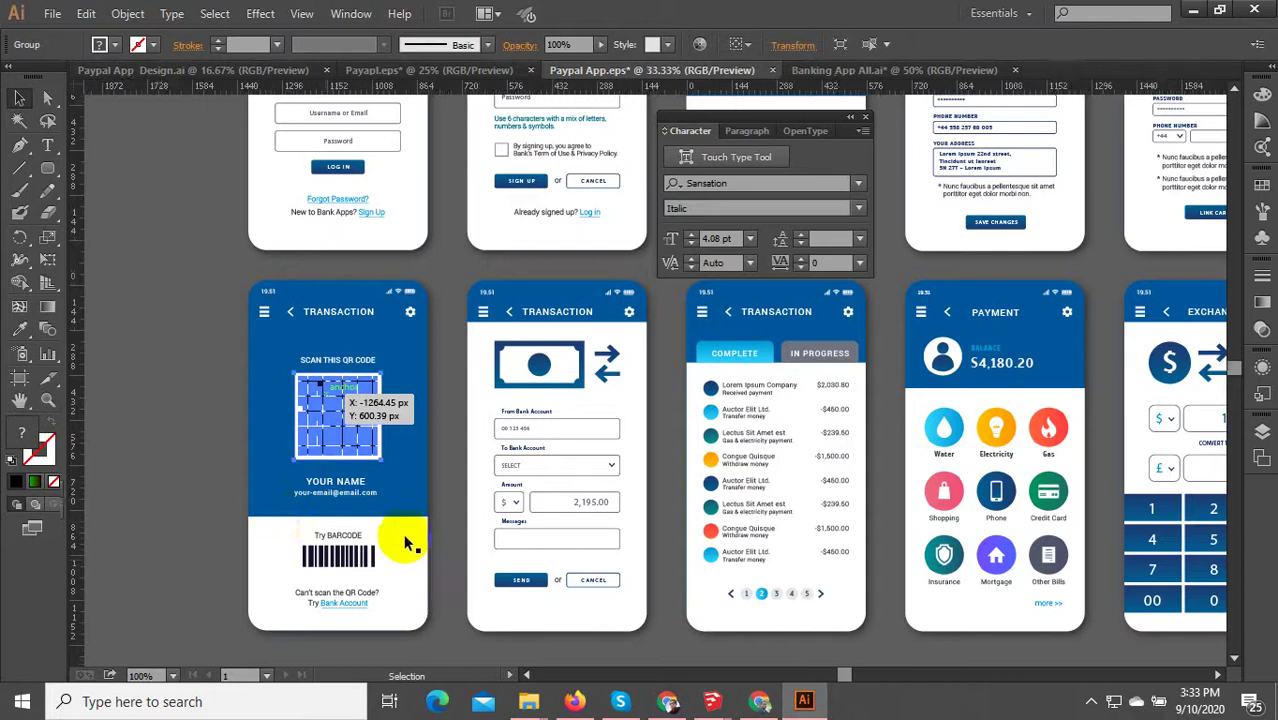
# - Paste the QR code over the grey scan box on the redesigned Payment screen and delete the white corner marks and crosshair
pyautogui.scroll(-3, 414, 543)
pyautogui.moveTo(677, 551); pyautogui.dragTo(590, 550)
pyautogui.scroll(3, 790, 513)
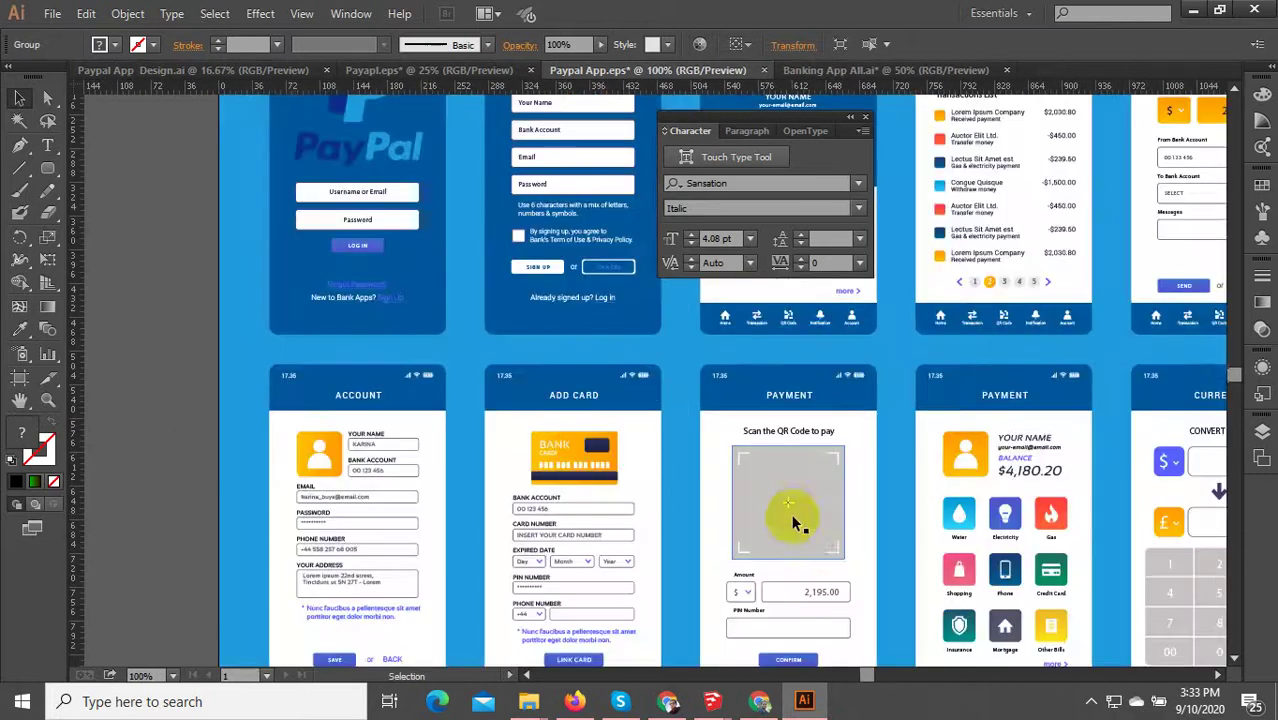
pyautogui.scroll(3, 820, 545)
pyautogui.click(746, 438)
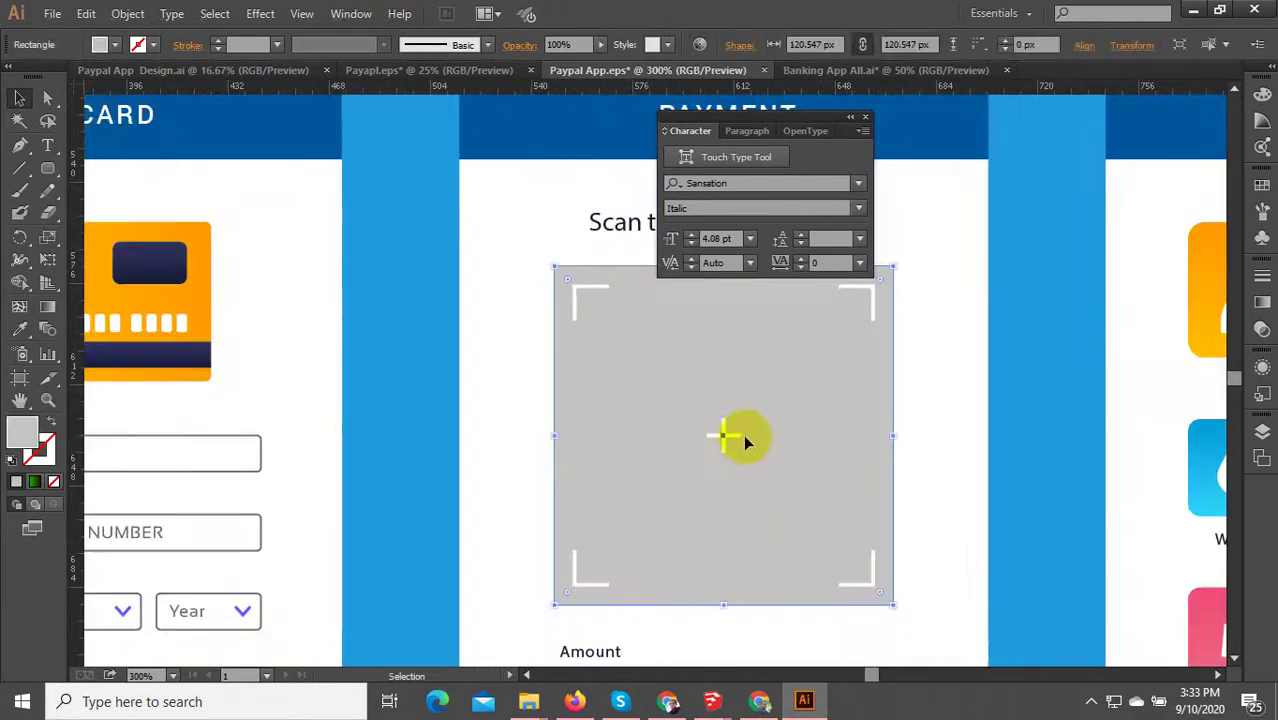
pyautogui.hotkey('ctrl', 'v')
pyautogui.moveTo(684, 450); pyautogui.dragTo(802, 465)
pyautogui.click(577, 568)
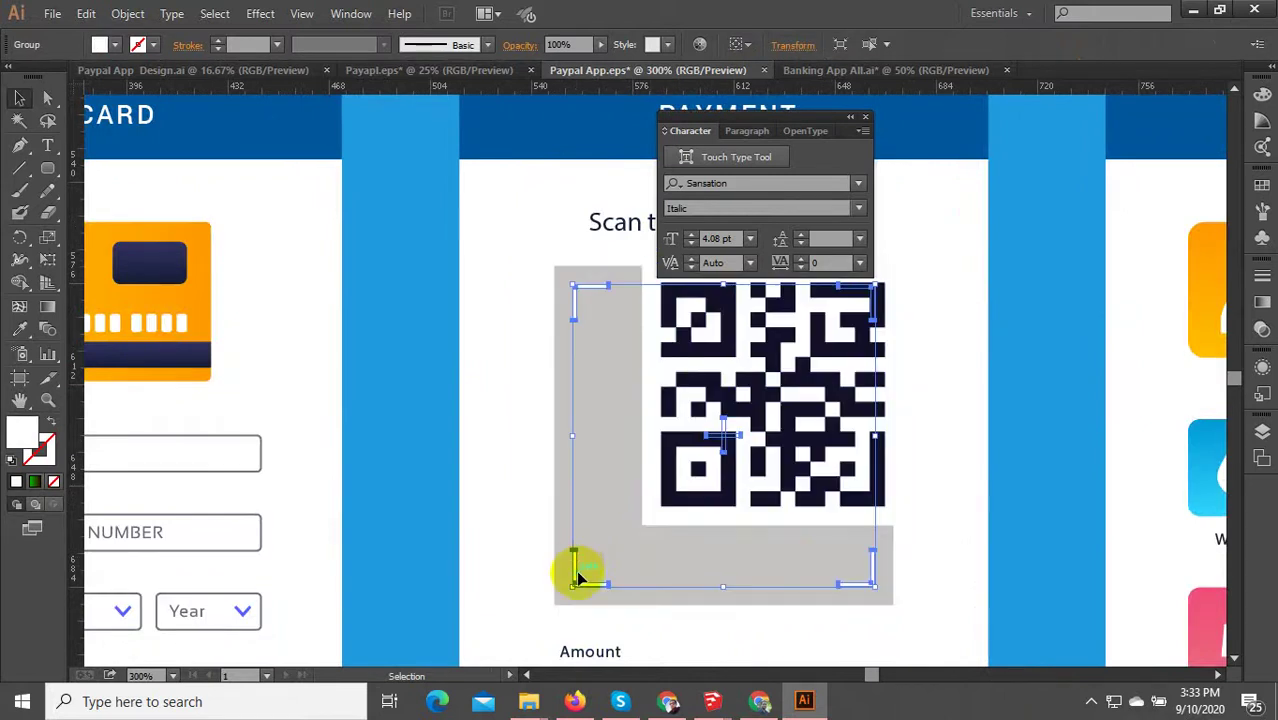
pyautogui.press('Delete')
# - Align the QR code with the grey scan box's upper-left corner, scale it to cover the box and delete the grey rectangle
pyautogui.click(654, 474)
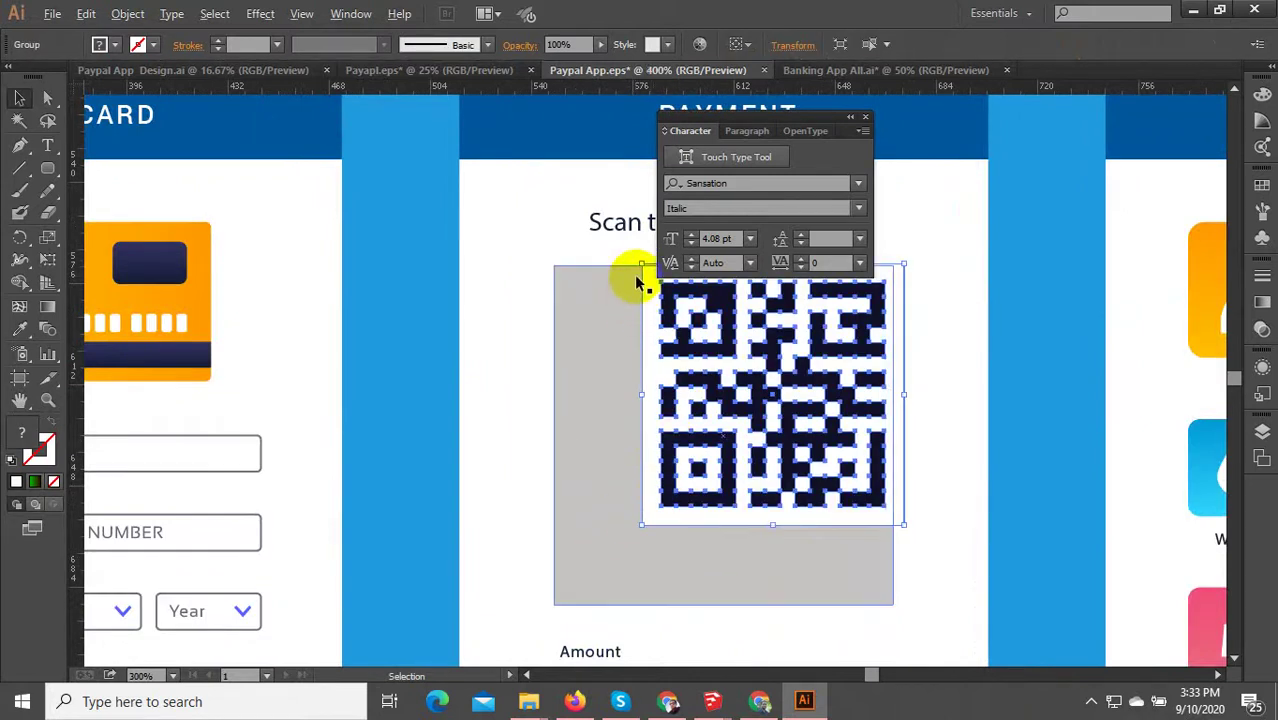
pyautogui.hotkey('ctrl', '=')
pyautogui.moveTo(638, 278); pyautogui.dragTo(496, 305)
pyautogui.scroll(-5, 496, 305)
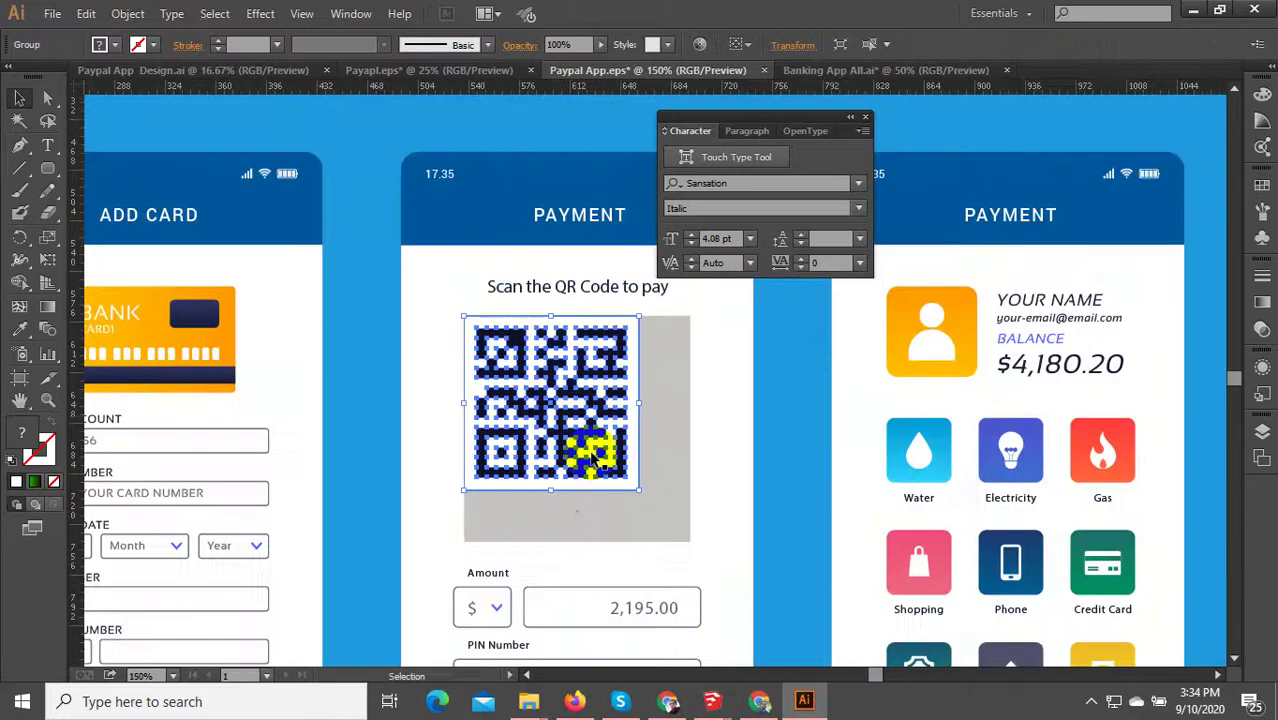
pyautogui.scroll(8, 598, 433)
pyautogui.scroll(-3, 598, 433)
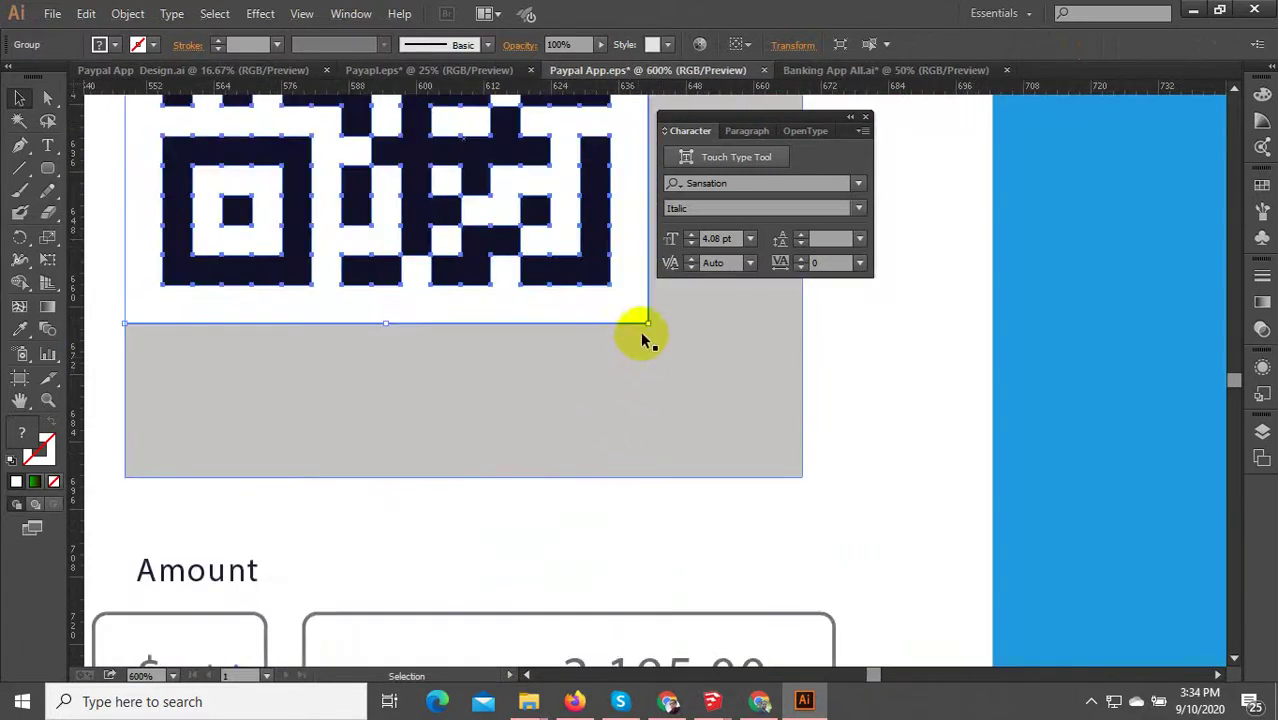
pyautogui.moveTo(647, 325); pyautogui.dragTo(799, 472)
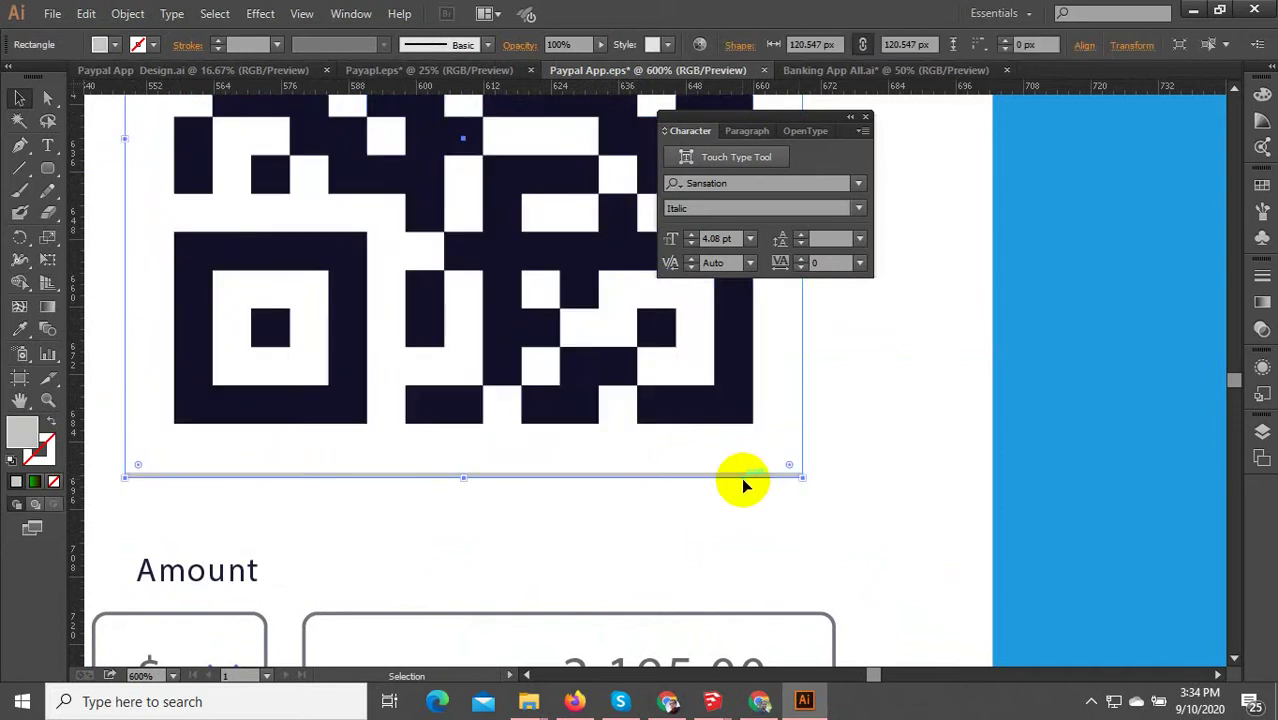
pyautogui.click(741, 478)
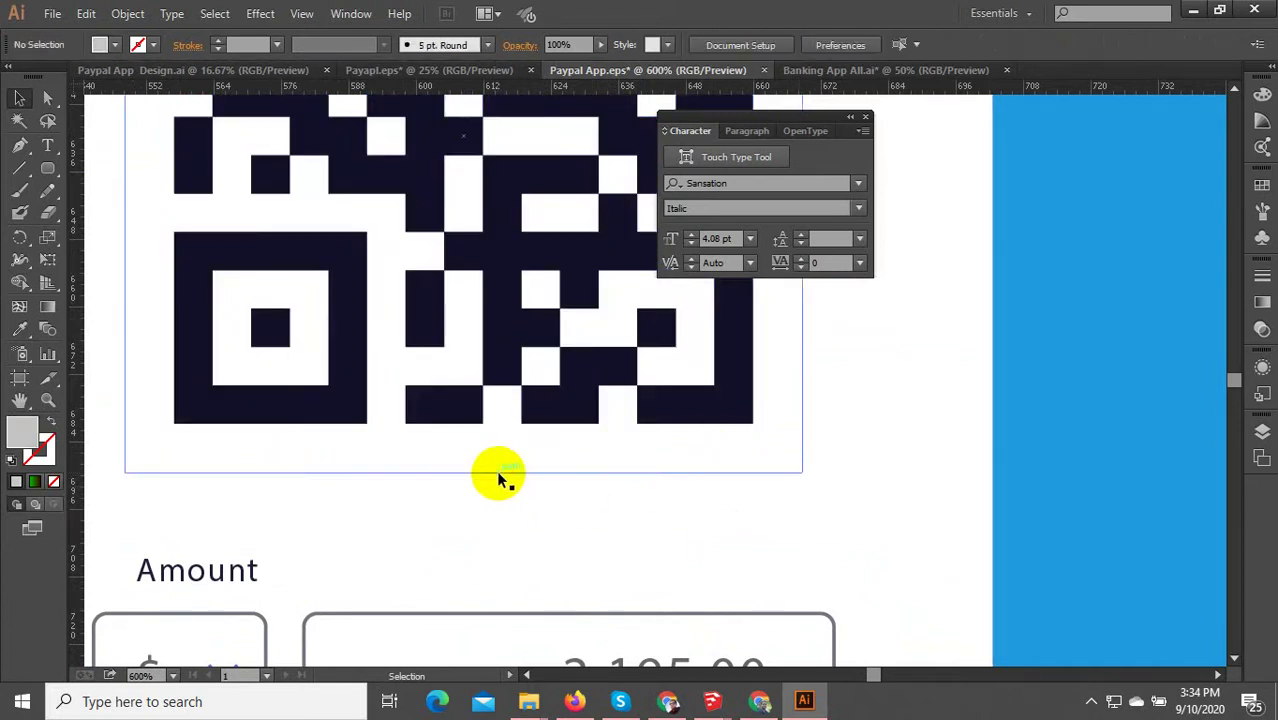
# - Enlarge the QR code group on the Payment screen slightly so its white background measures about 125 × 124 px
pyautogui.scroll(-3, 560, 470)
pyautogui.click(570, 479)
pyautogui.scroll(2, 580, 490)
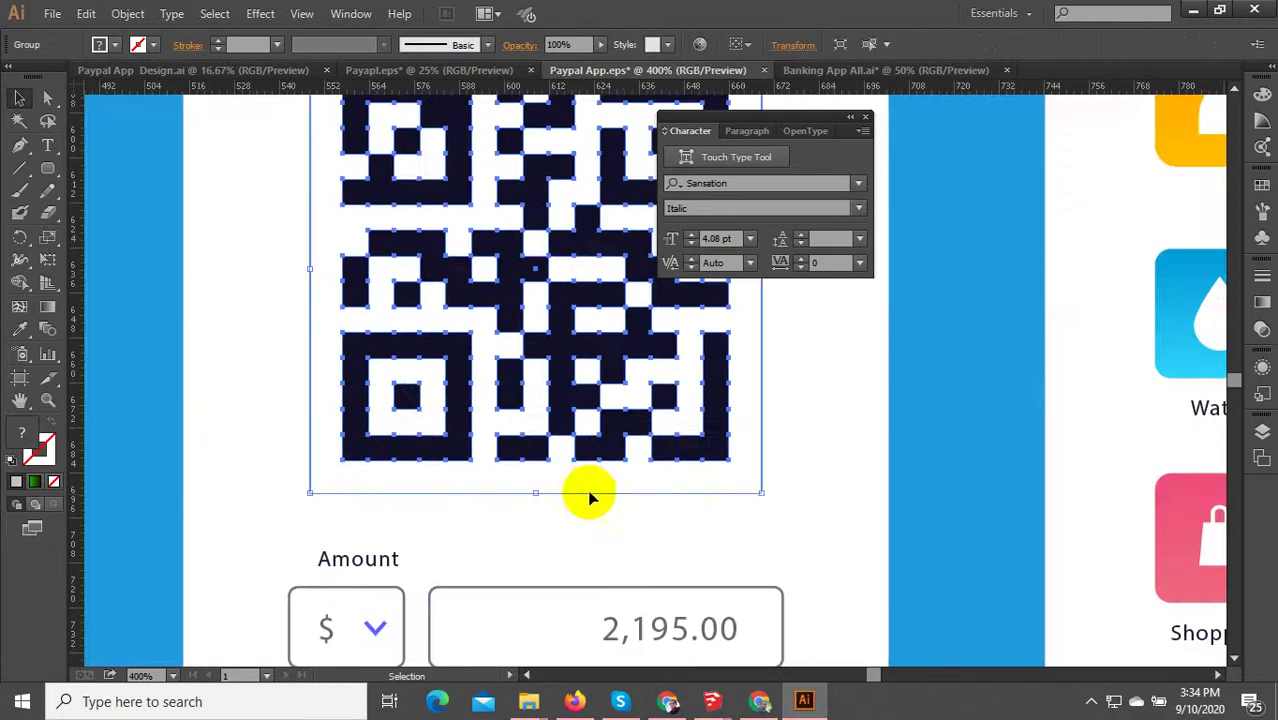
pyautogui.moveTo(761, 494); pyautogui.dragTo(773, 510)
pyautogui.moveTo(310, 505); pyautogui.dragTo(306, 511)
# - Isolate the QR code's white background rectangle inside its group and give it a 1 pt white stroke
pyautogui.doubleClick(313, 497)
pyautogui.click(313, 497)
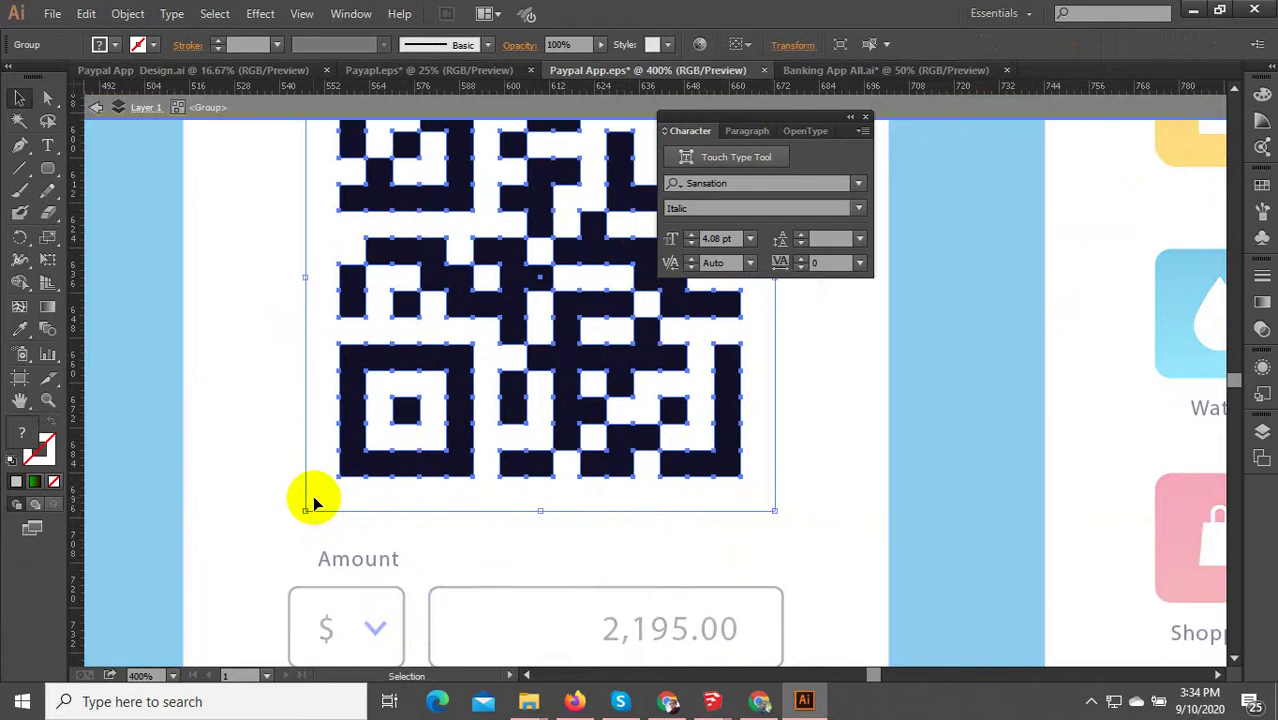
pyautogui.doubleClick(314, 499)
pyautogui.click(398, 493)
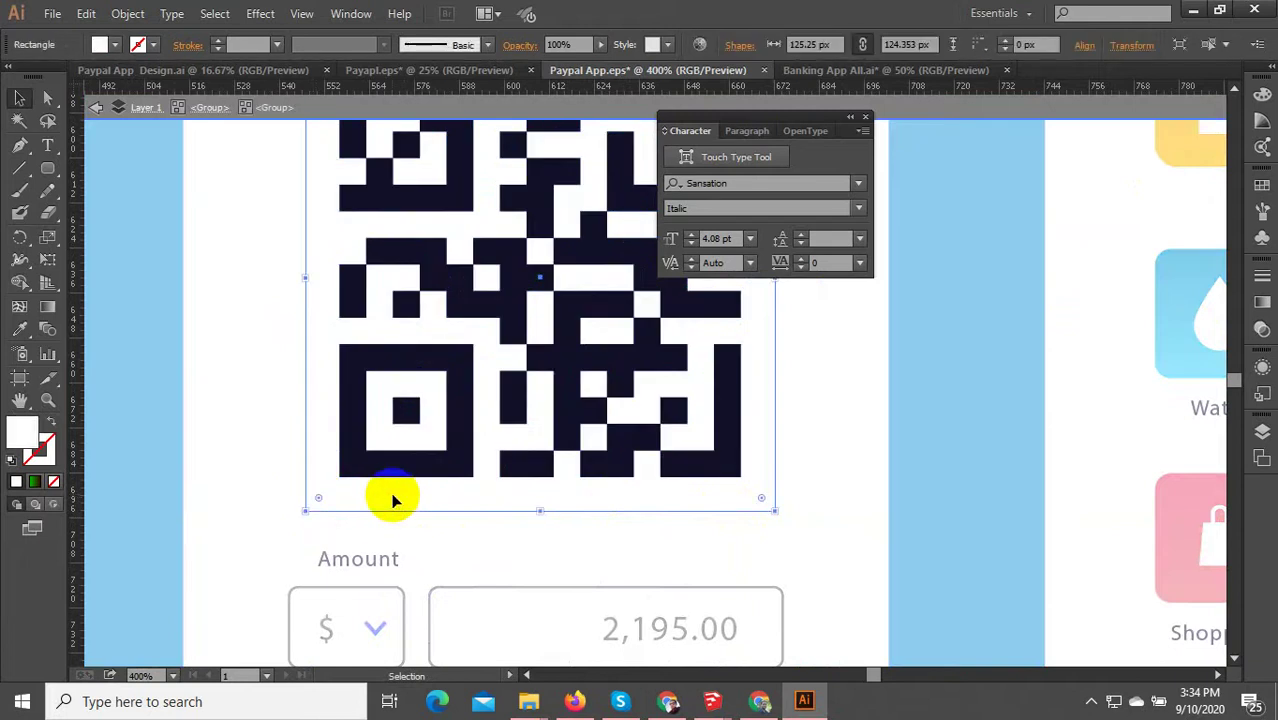
pyautogui.click(32, 432)
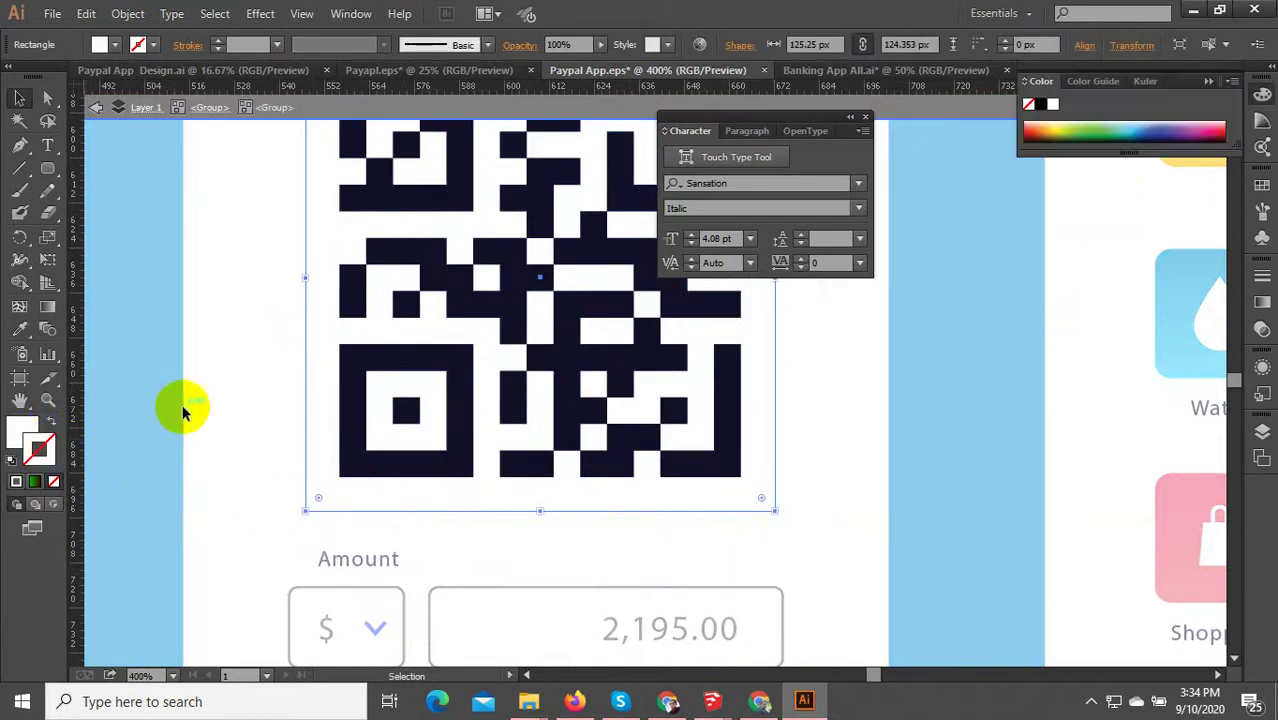
pyautogui.doubleClick(30, 432)
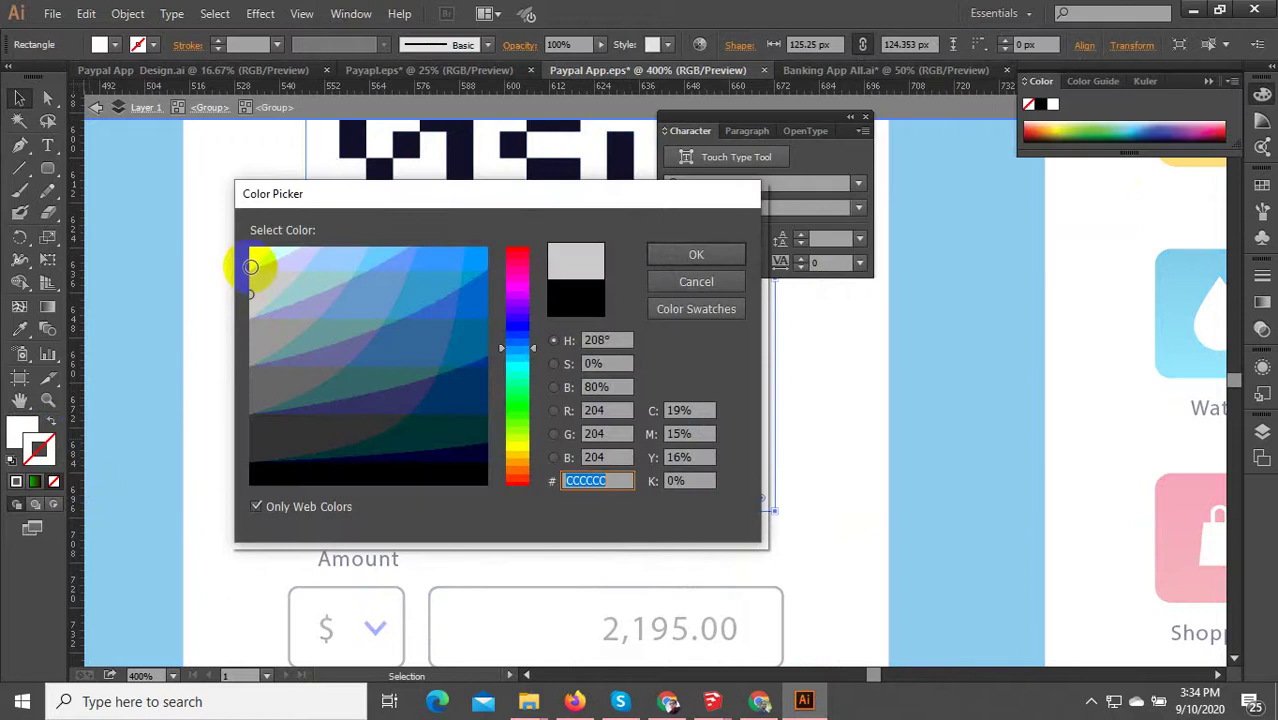
pyautogui.click(252, 261)
pyautogui.click(696, 255)
pyautogui.press('d')
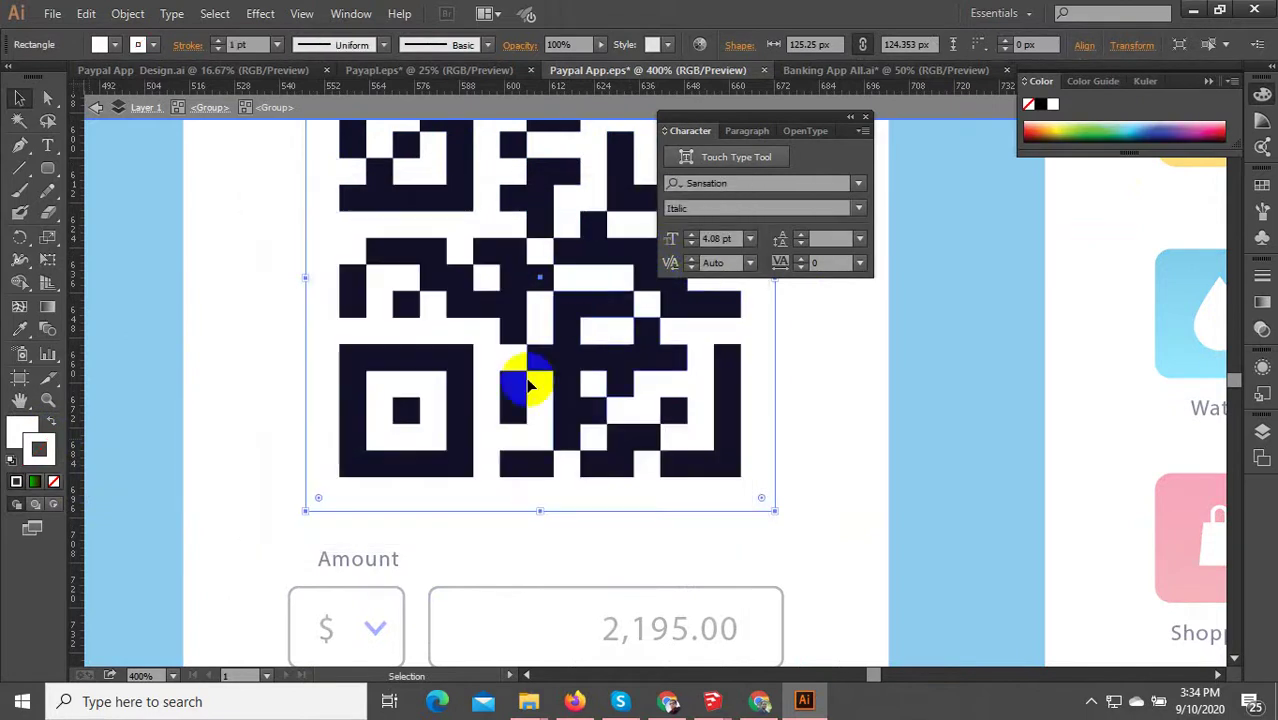
# - Try dark grey #333333 and mid grey outlines on the QR code's background rectangle, settle on light grey and leave the group
pyautogui.doubleClick(40, 445)
pyautogui.click(265, 441)
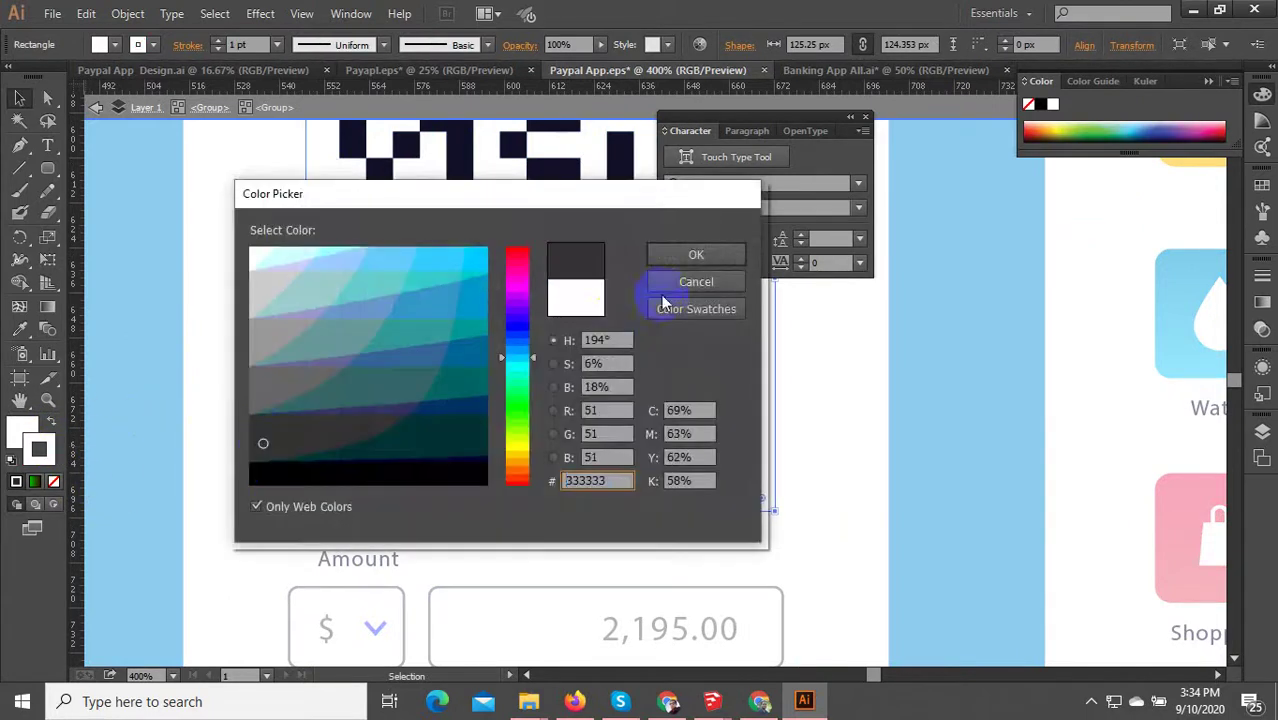
pyautogui.click(672, 257)
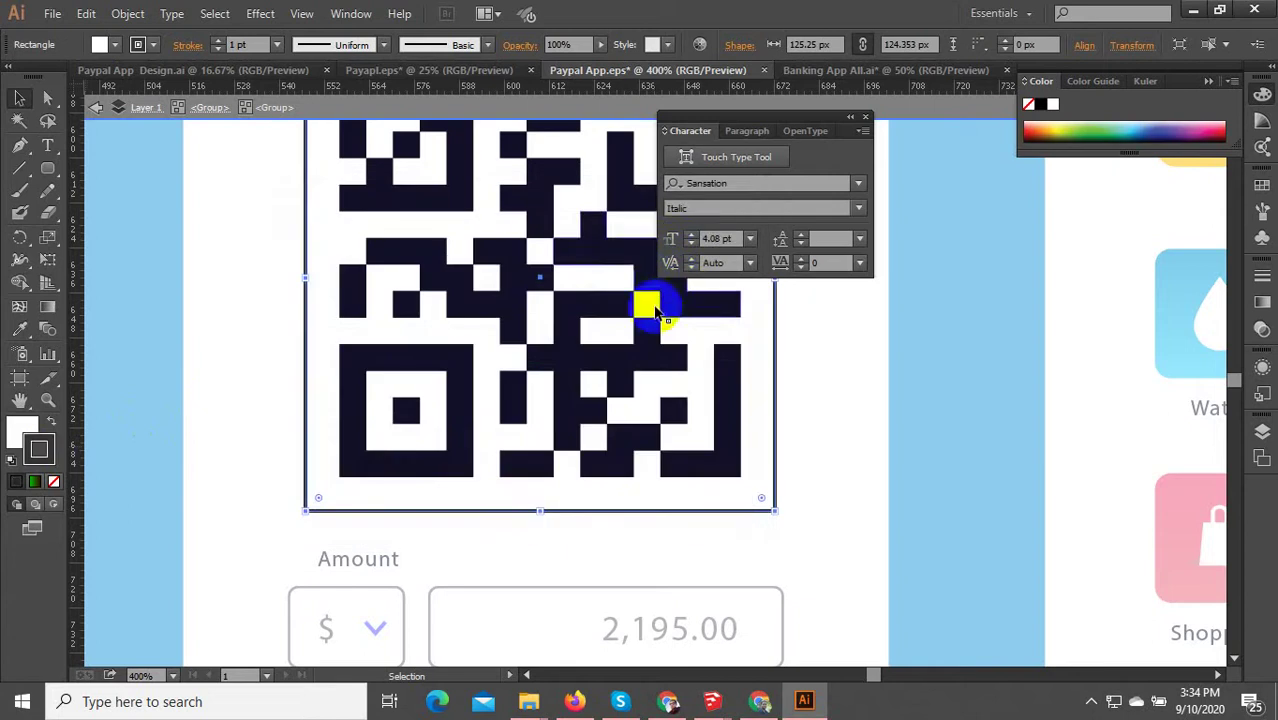
pyautogui.doubleClick(40, 455)
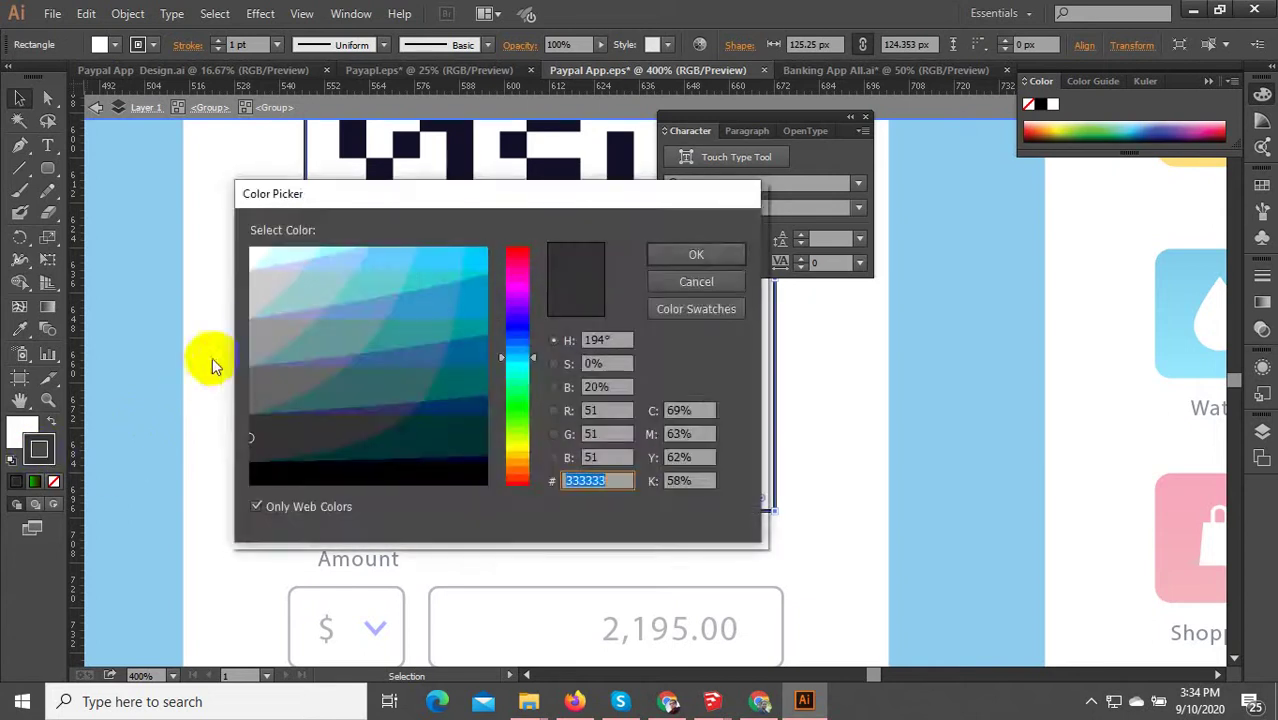
pyautogui.click(665, 257)
pyautogui.doubleClick(23, 429)
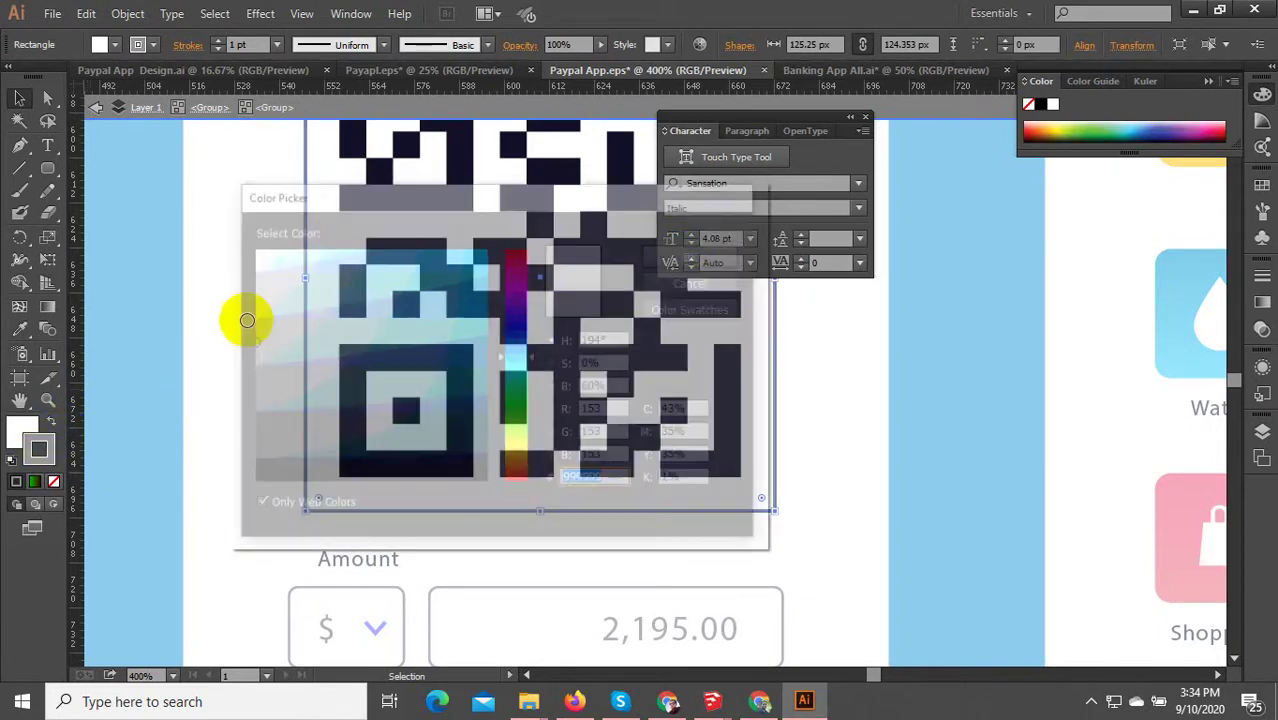
pyautogui.click(719, 257)
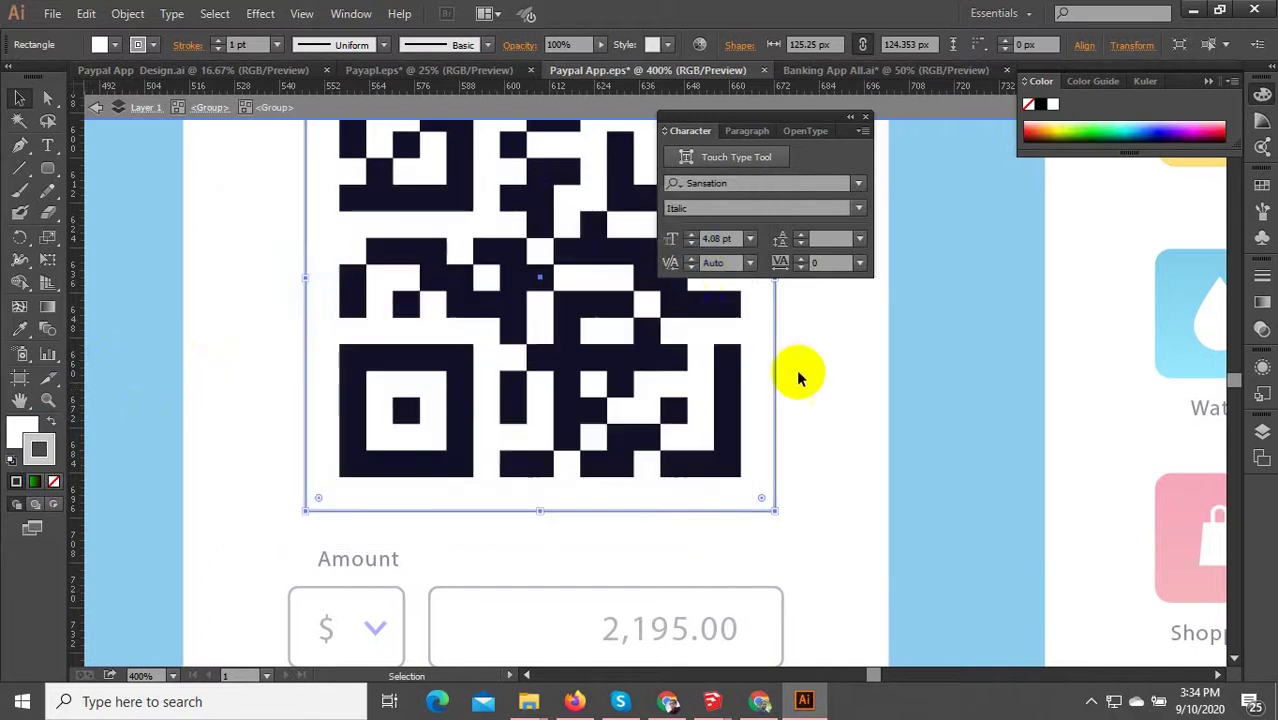
pyautogui.click(876, 428)
# - Delete the ten original screens, the loose PayPal logo and the leftover blue rectangle outside the artboard
pyautogui.scroll(-3, 597, 539)
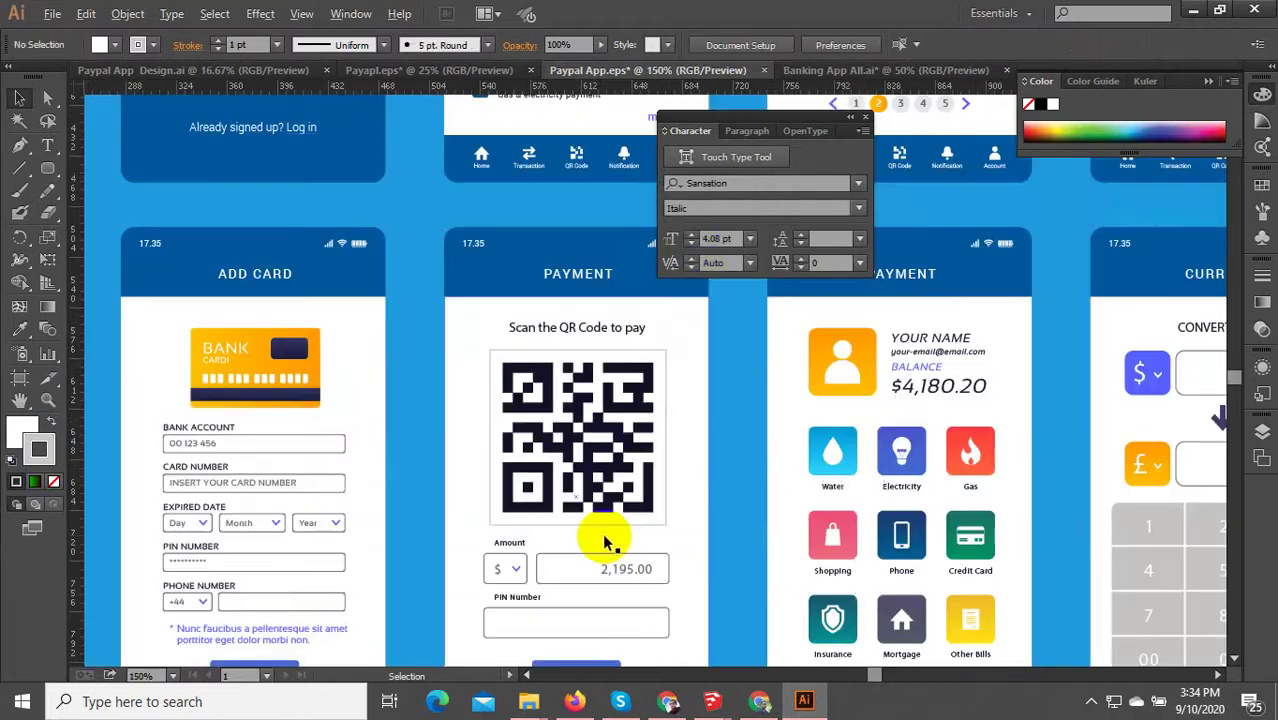
pyautogui.scroll(-3, 605, 543)
pyautogui.scroll(2, 633, 543)
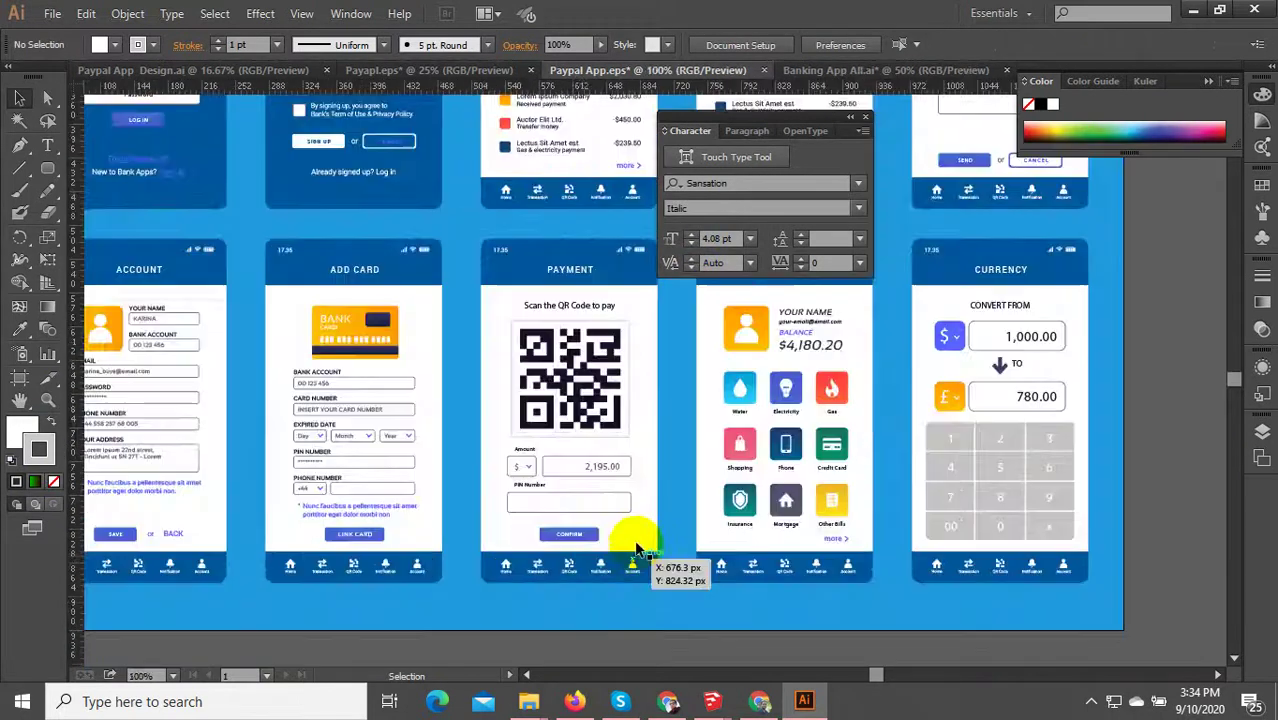
pyautogui.scroll(-1, 633, 563)
pyautogui.scroll(-2, 545, 535)
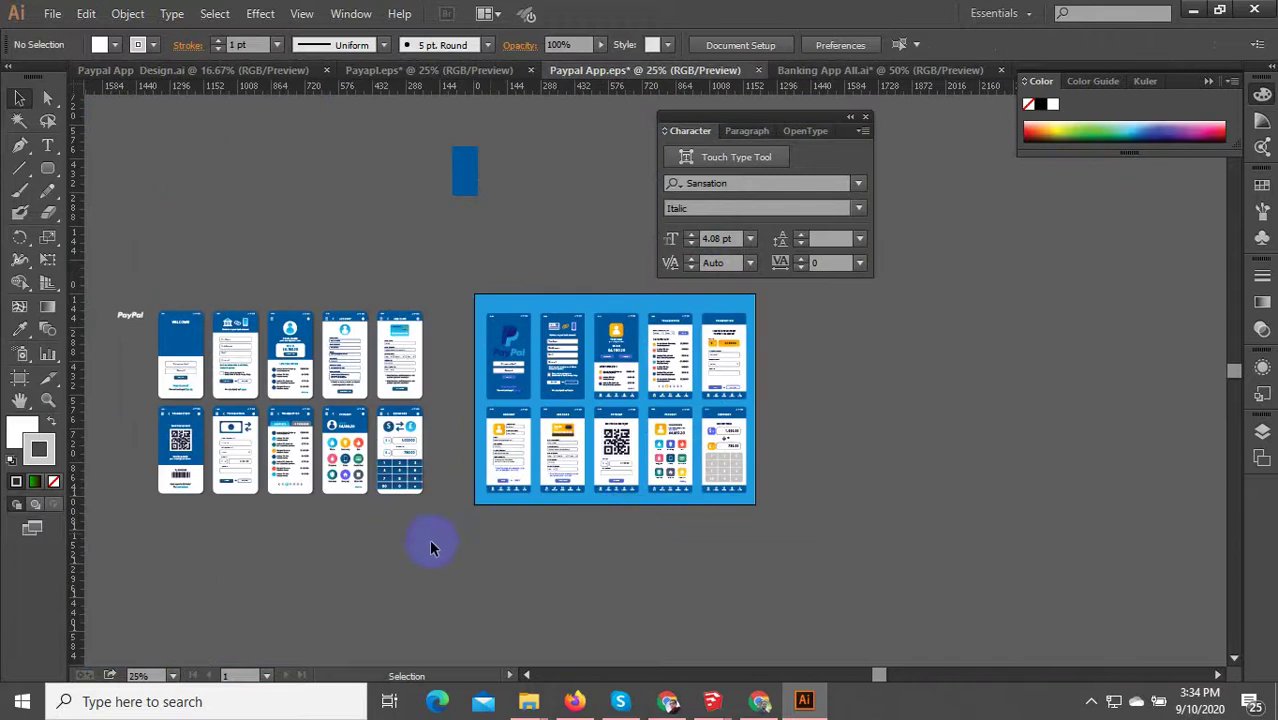
pyautogui.moveTo(431, 546); pyautogui.dragTo(323, 243)
pyautogui.press('Delete')
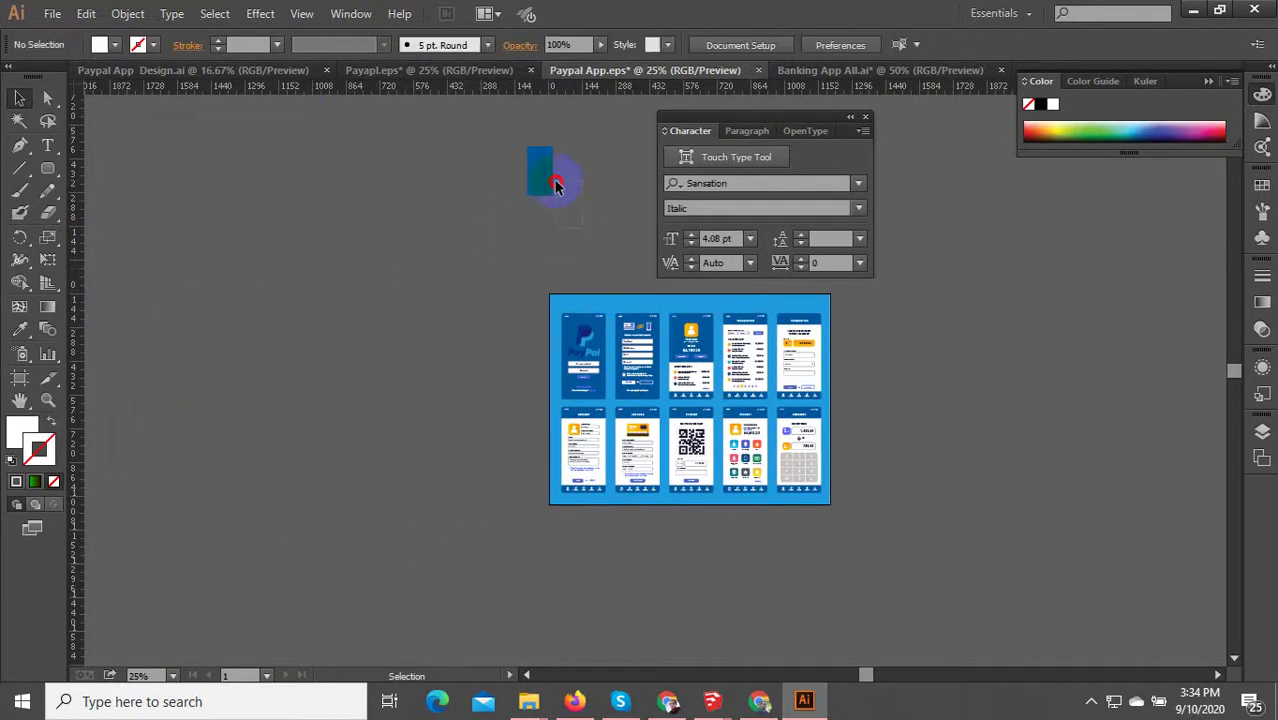
# - Review the redesigned screens on the blue artboard up close, from the login screen to the payment category icons and bottom navigation
pyautogui.scroll(4, 565, 363)
pyautogui.scroll(2, 563, 360)
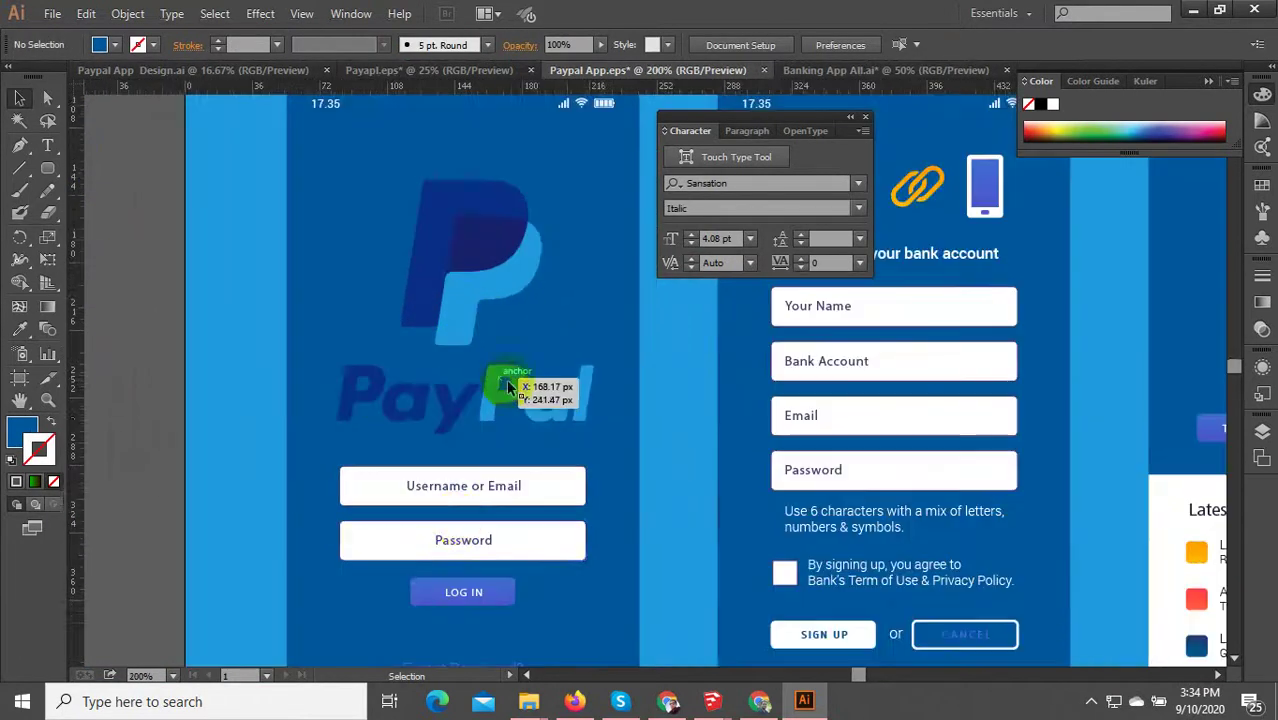
pyautogui.scroll(2, 456, 522)
pyautogui.scroll(-4, 452, 515)
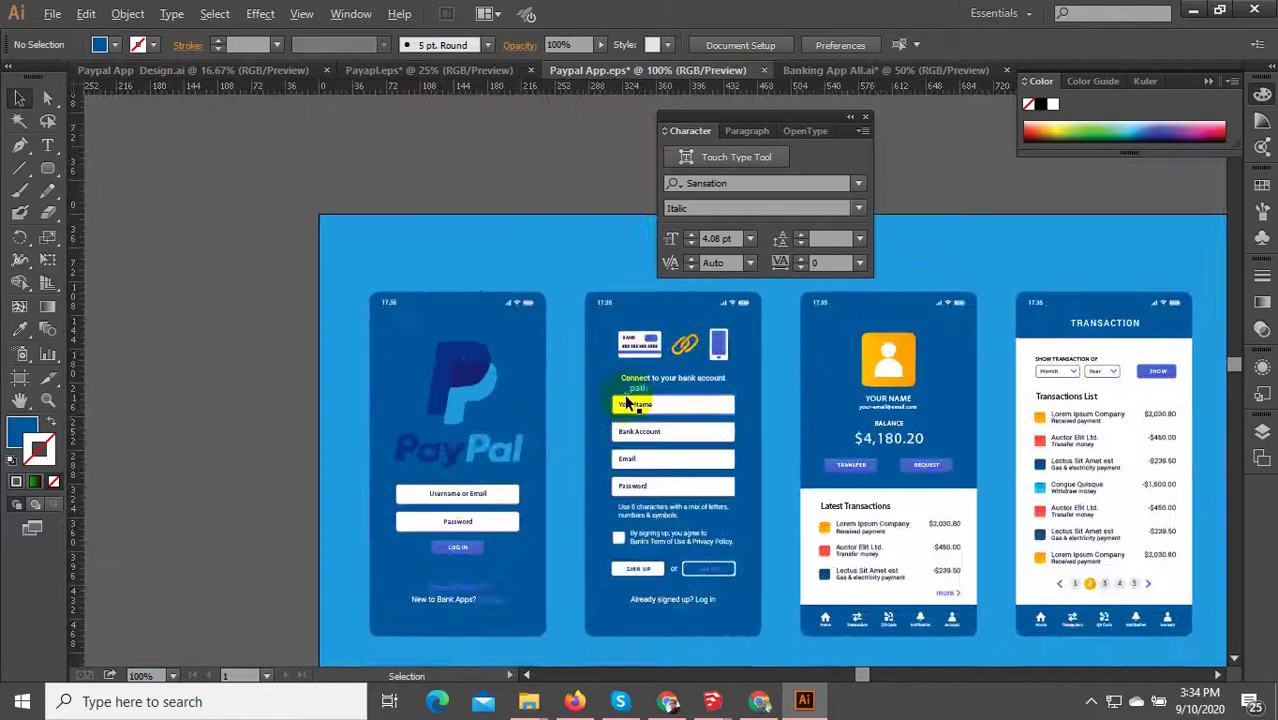
pyautogui.scroll(-3, 620, 400)
pyautogui.scroll(4, 710, 591)
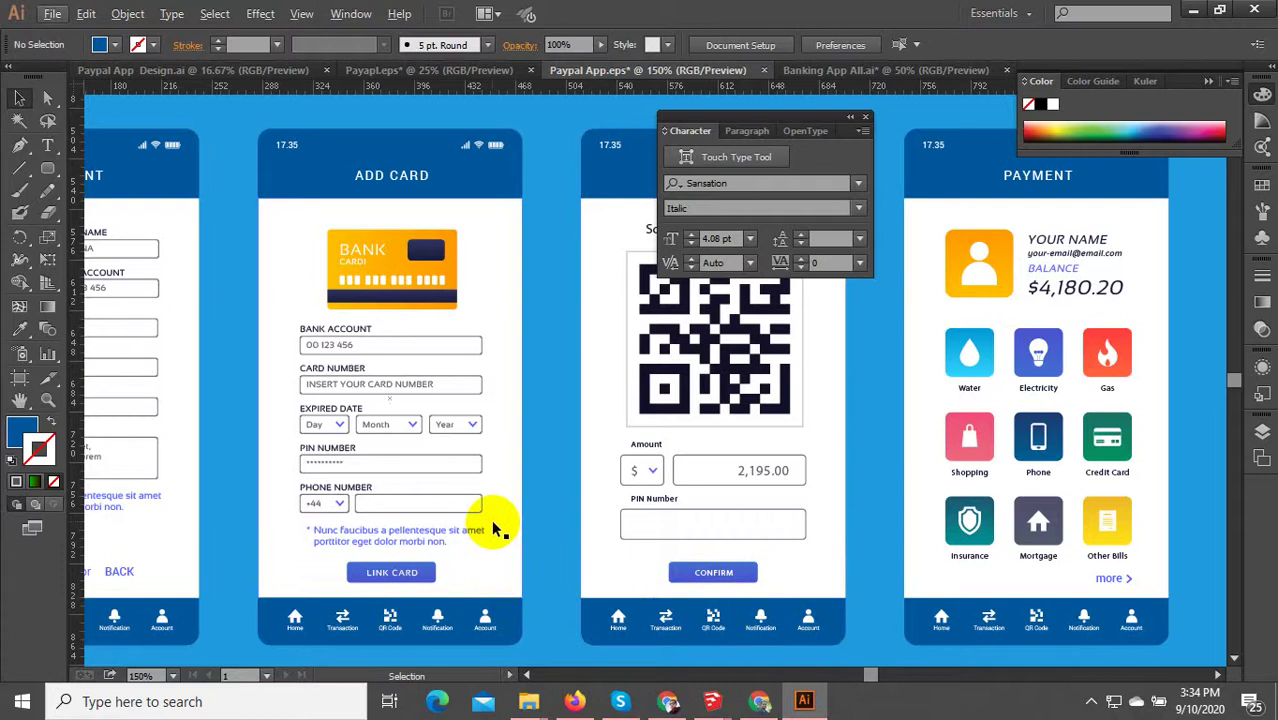
pyautogui.scroll(-3, 400, 512)
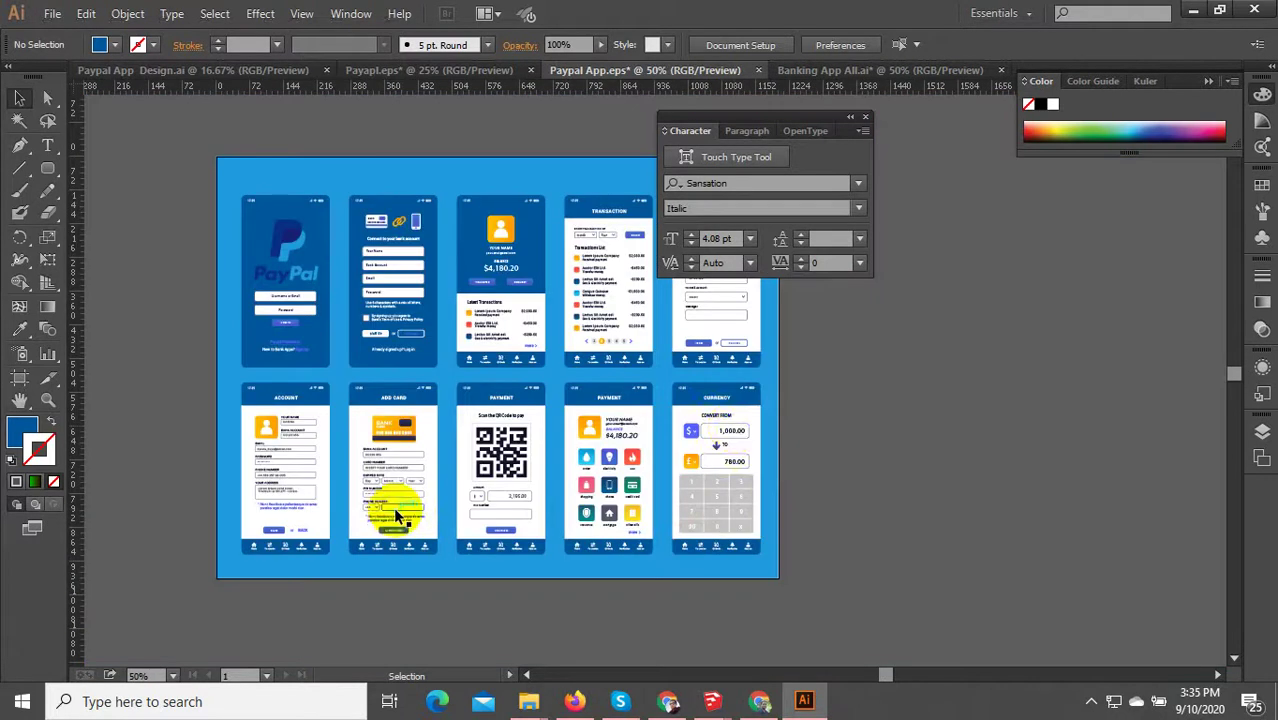
pyautogui.scroll(4, 740, 450)
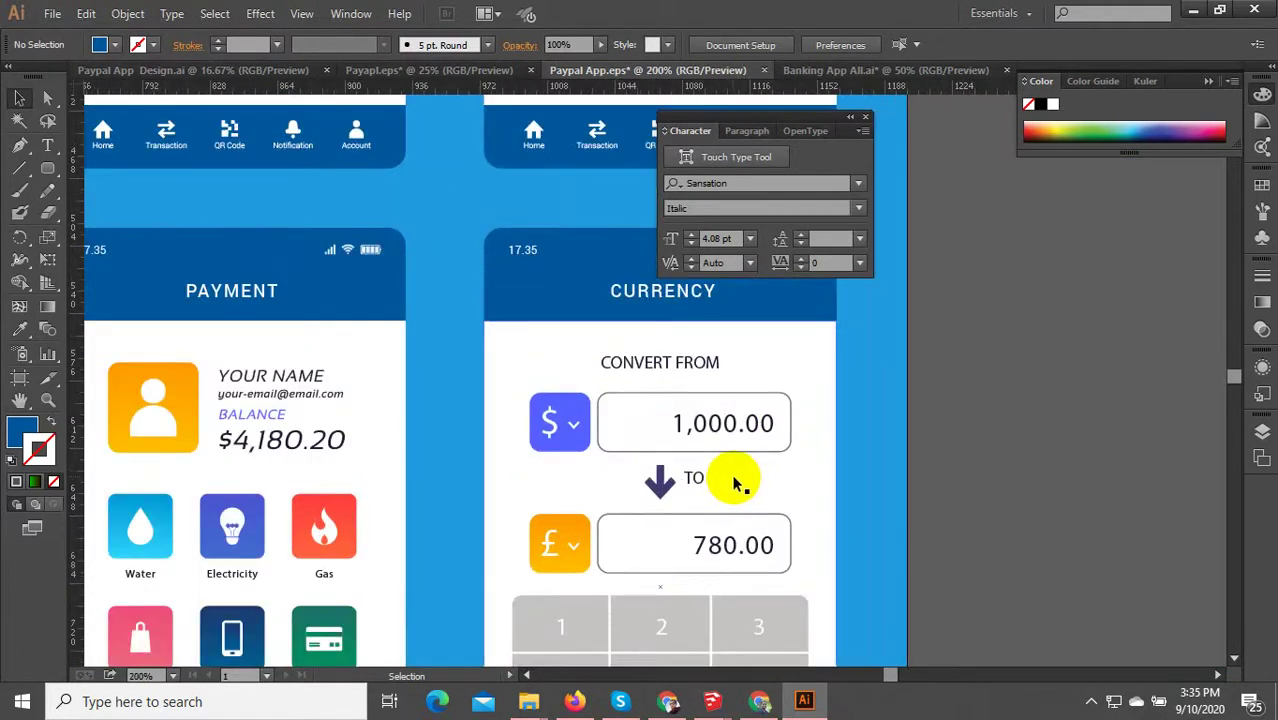
pyautogui.scroll(-1, 735, 483)
pyautogui.scroll(-2, 608, 422)
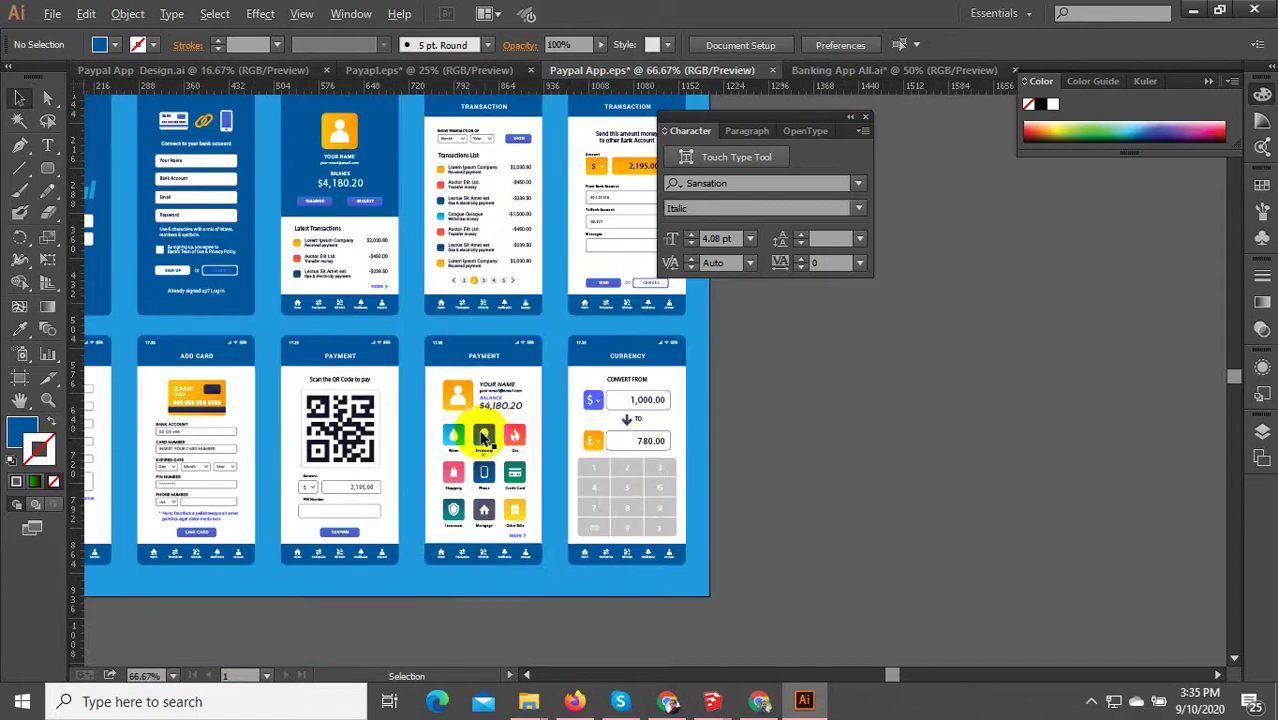
pyautogui.scroll(2, 482, 437)
pyautogui.scroll(-2, 590, 434)
pyautogui.scroll(3, 660, 590)
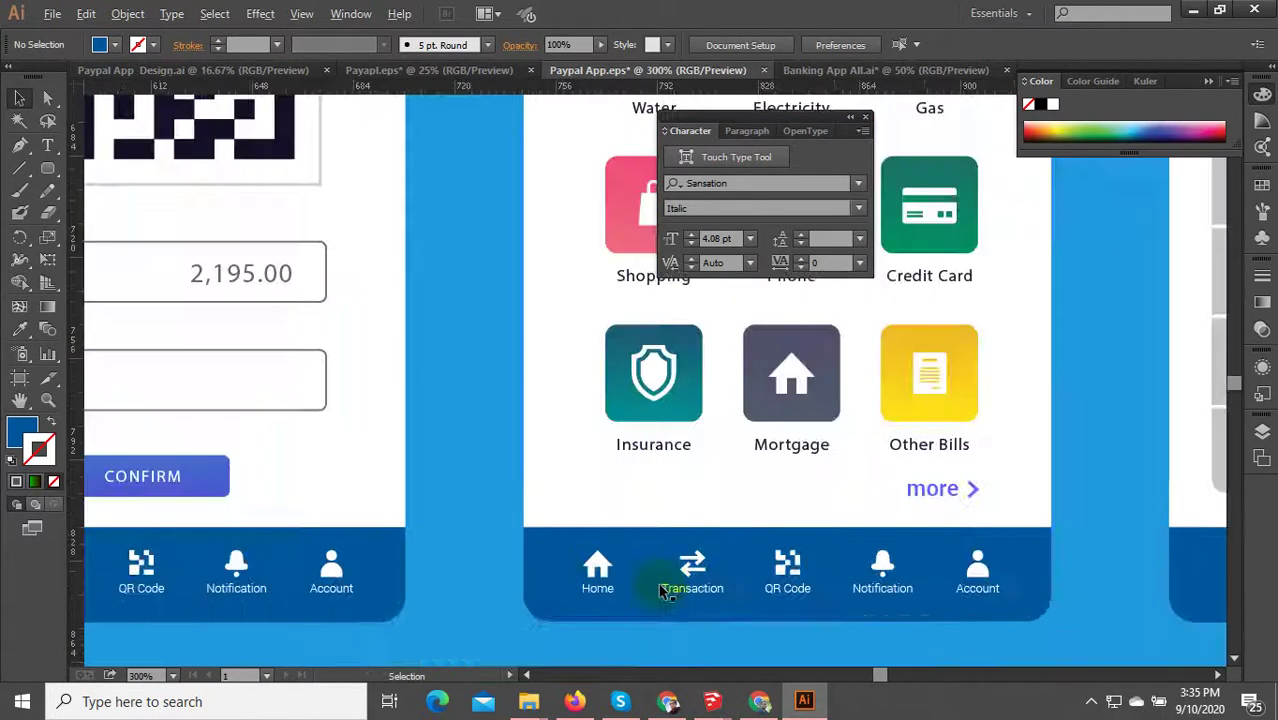
pyautogui.scroll(3, 660, 590)
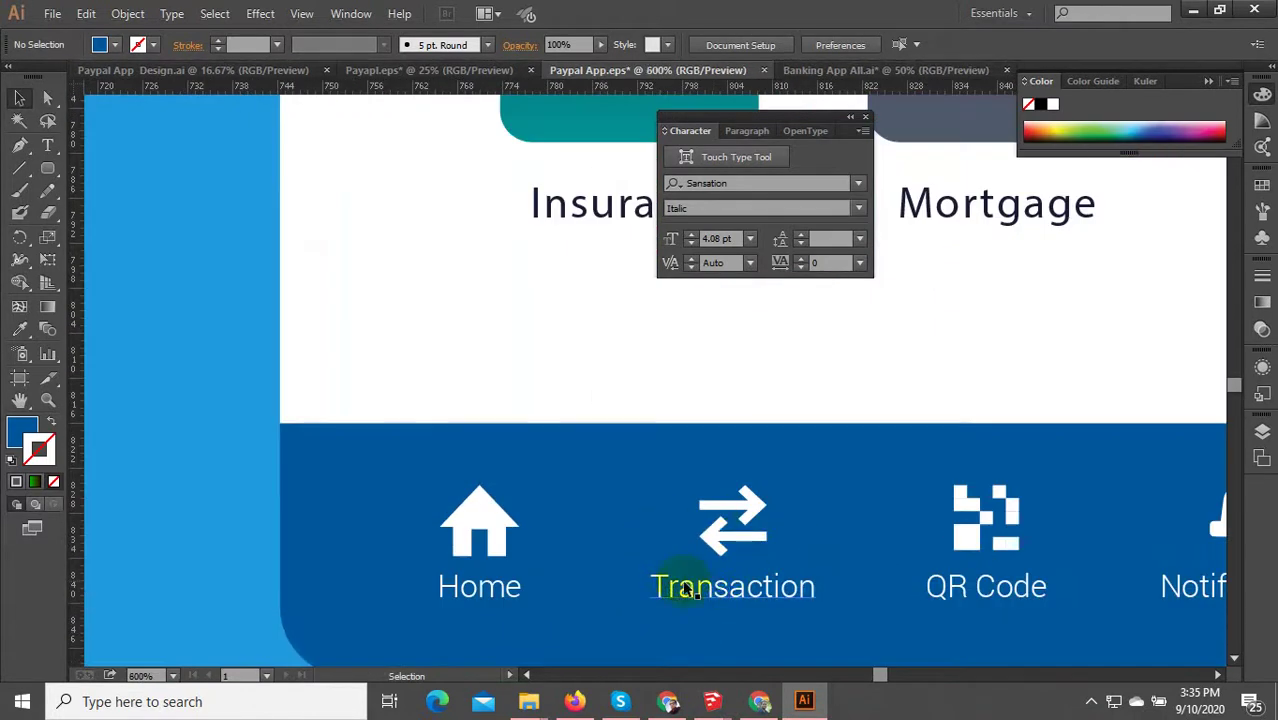
pyautogui.scroll(-4, 690, 590)
pyautogui.scroll(4, 716, 570)
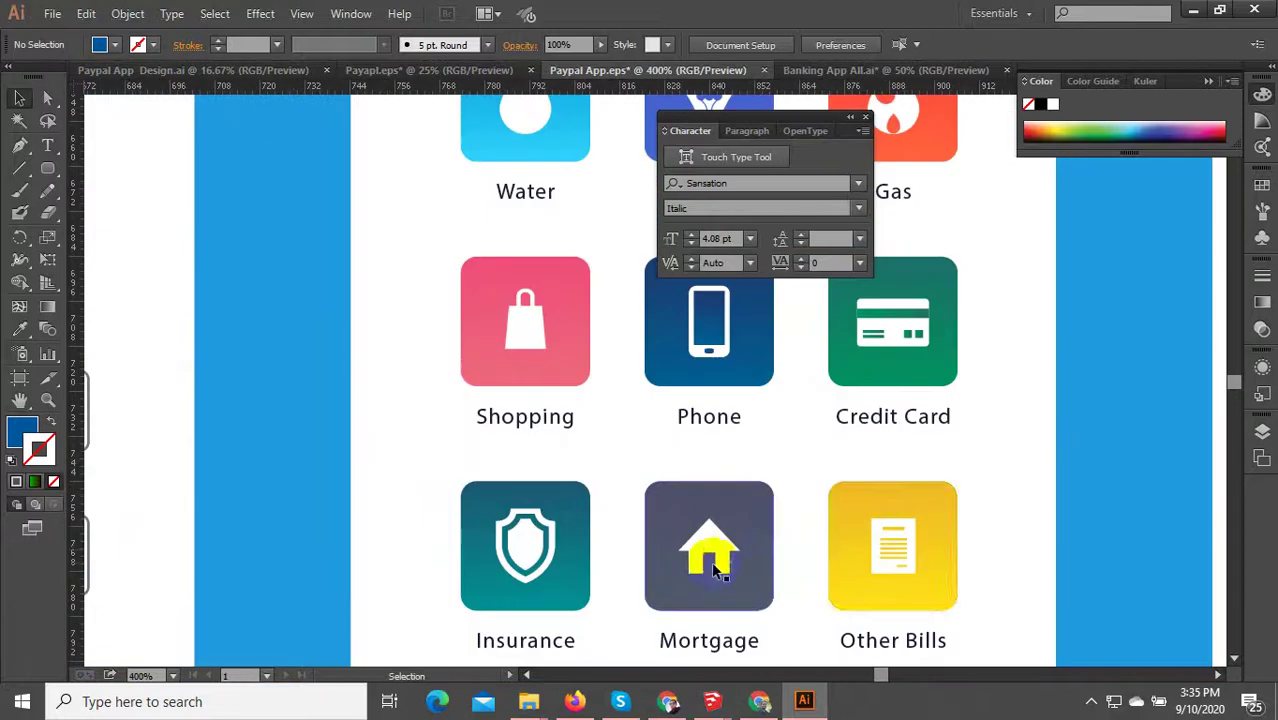
# - Draw a blue rectangle about 11.8 × 14.6 px over the Other Bills document icon and move it just beside the icon
pyautogui.scroll(6, 927, 542)
pyautogui.scroll(-2, 1141, 585)
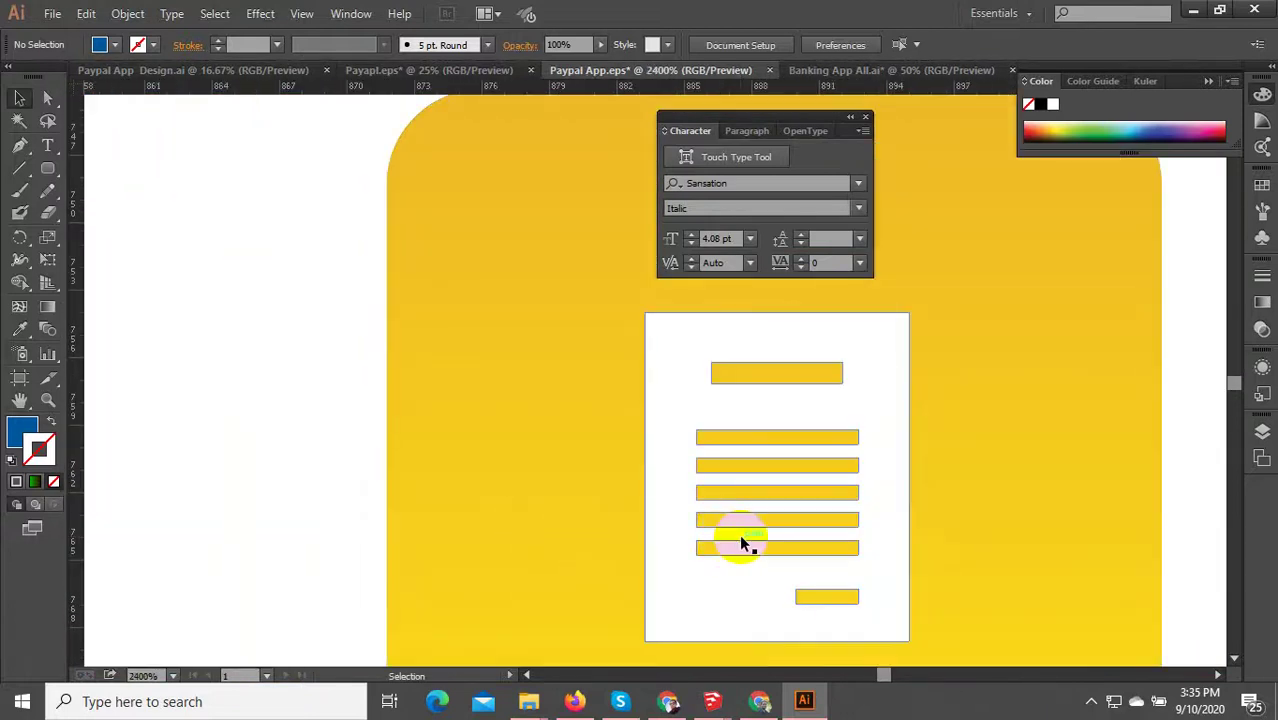
pyautogui.moveTo(52, 172); pyautogui.dragTo(100, 168)
pyautogui.moveTo(647, 312); pyautogui.dragTo(909, 641)
pyautogui.click(19, 97)
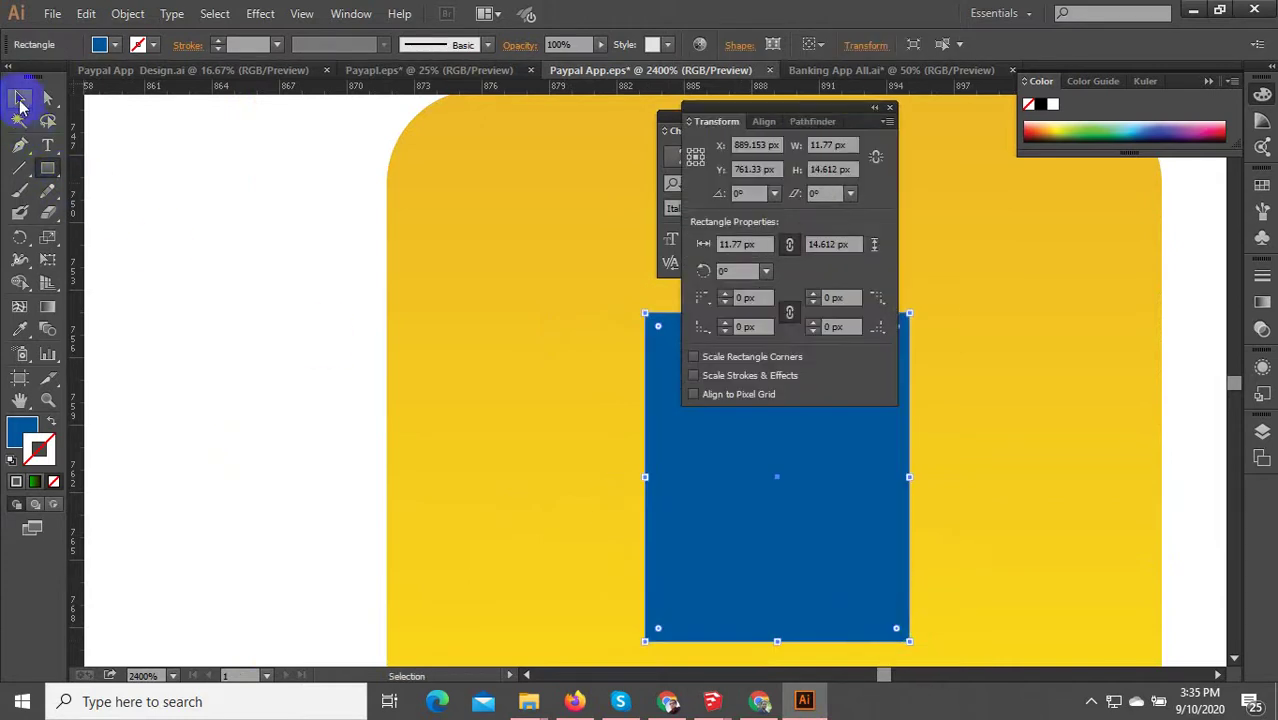
pyautogui.scroll(-1, 450, 368)
pyautogui.moveTo(588, 453); pyautogui.dragTo(727, 453)
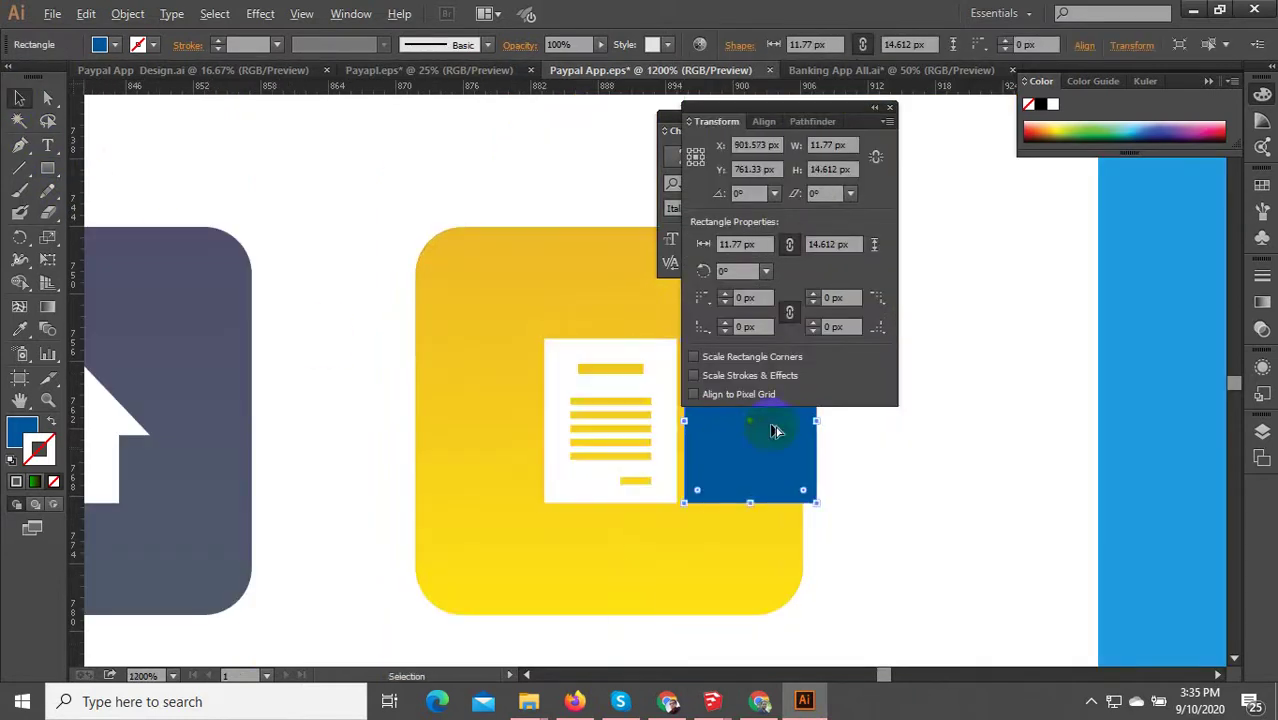
# - Draw a heading bar about 5.6 × 0.75 px near the top of the blue page rectangle and fill it light blue
pyautogui.scroll(3, 394, 514)
pyautogui.scroll(-2, 562, 417)
pyautogui.scroll(2, 487, 415)
pyautogui.scroll(-1, 487, 415)
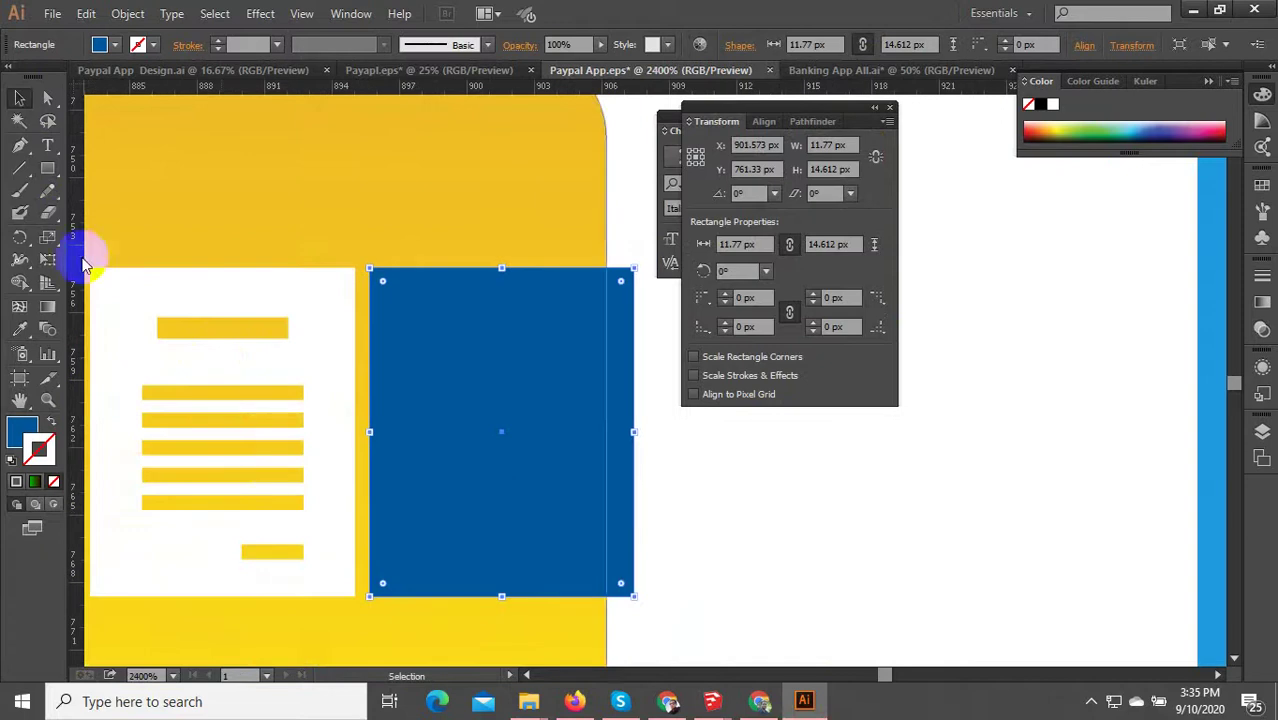
pyautogui.moveTo(47, 168); pyautogui.dragTo(107, 172)
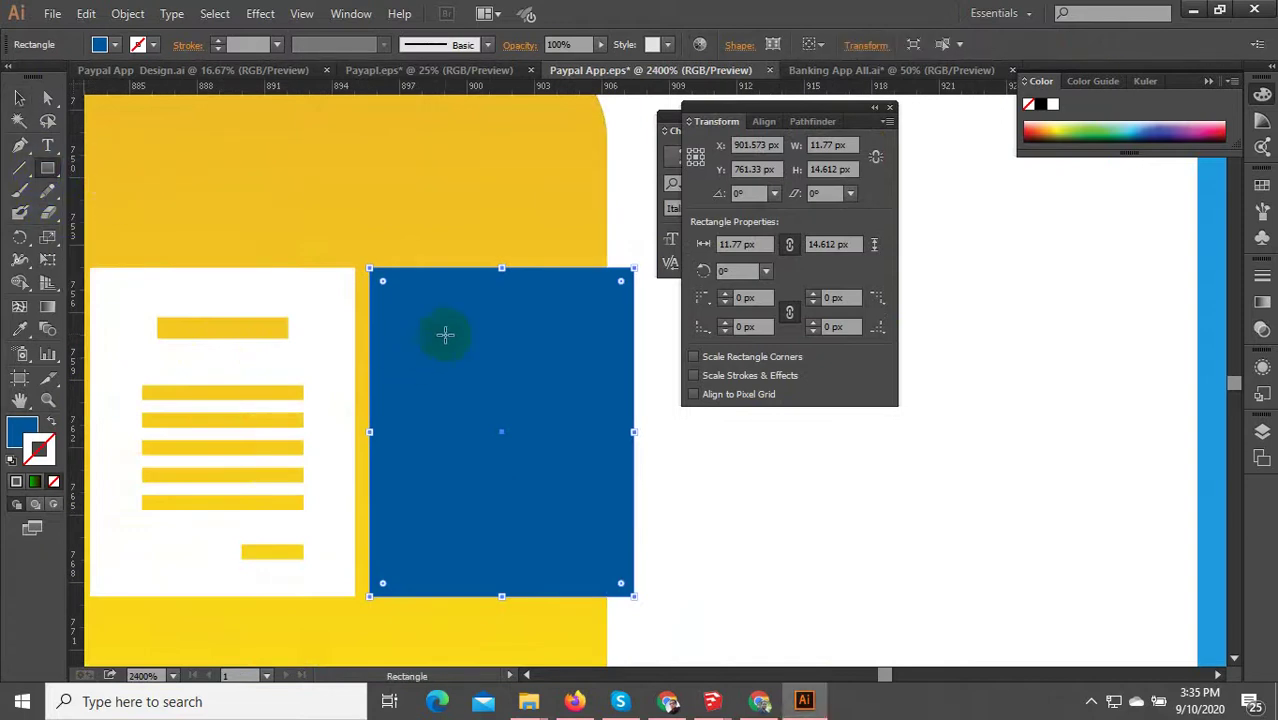
pyautogui.moveTo(454, 331); pyautogui.dragTo(579, 341)
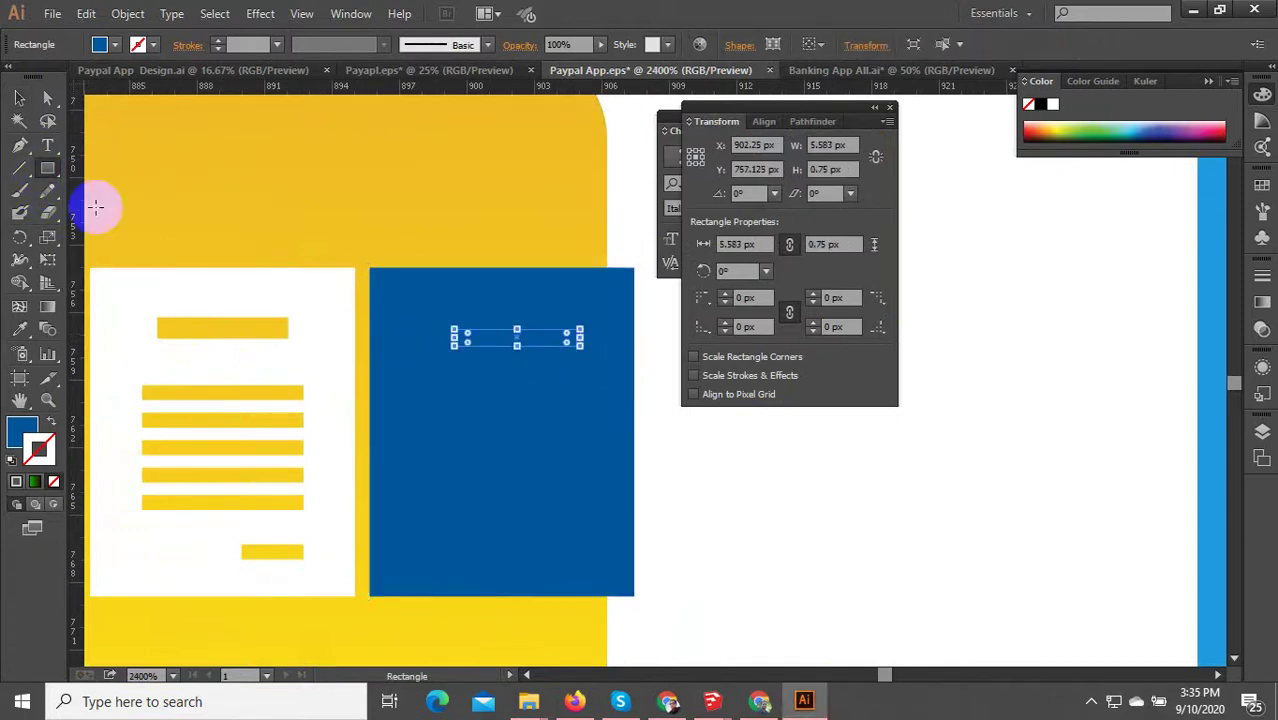
pyautogui.click(19, 98)
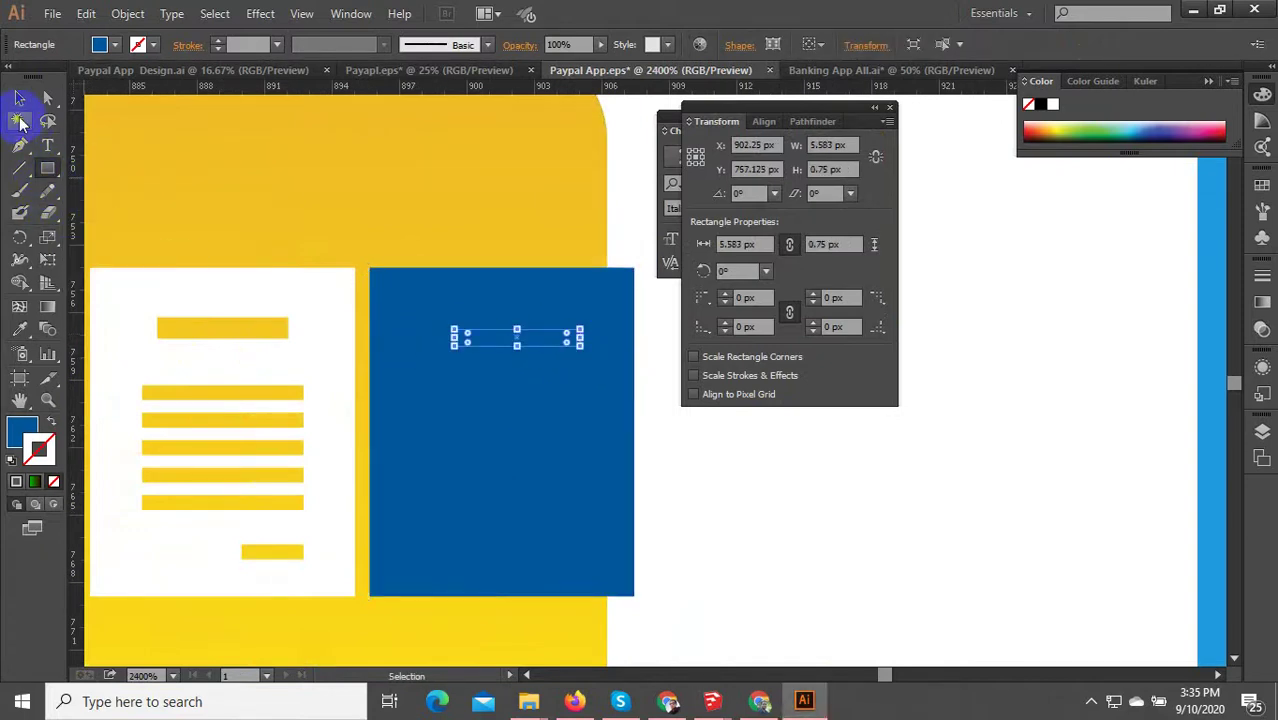
pyautogui.doubleClick(24, 430)
pyautogui.click(392, 262)
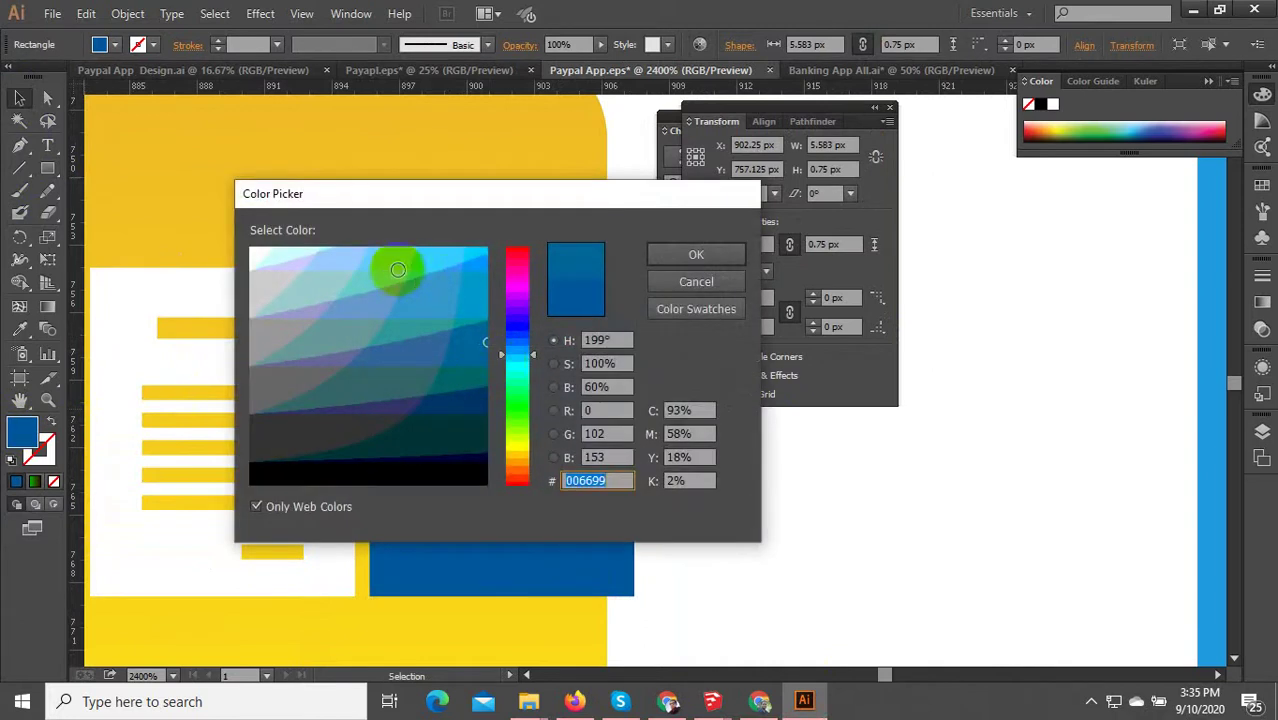
pyautogui.click(697, 256)
# - Copy the light blue heading bar just below itself and reshape the copy into a wider, thinner text line
pyautogui.moveTo(535, 343); pyautogui.dragTo(535, 378)
pyautogui.doubleClick(535, 372)
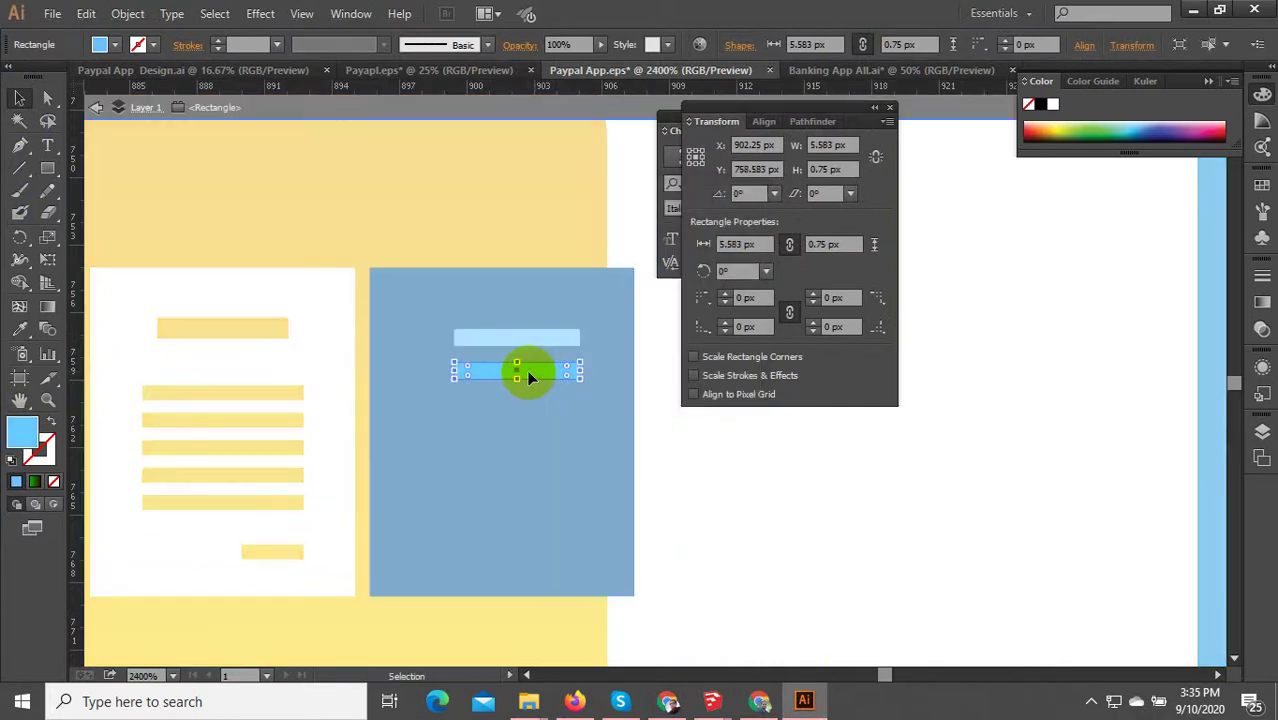
pyautogui.press('Escape')
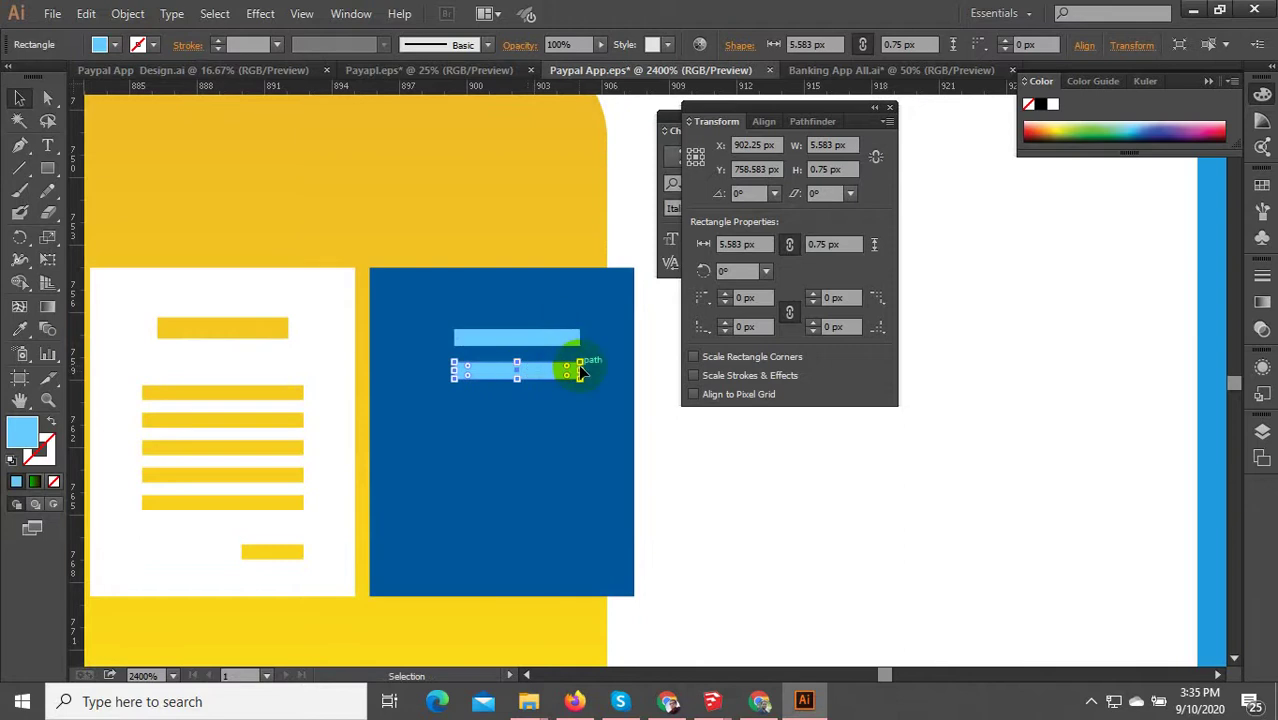
pyautogui.moveTo(580, 373); pyautogui.dragTo(548, 405)
# - Repeat the thin text line downwards at equal spacing to make a column of seven lines on the blue page
pyautogui.scroll(2, 508, 371)
pyautogui.hotkey('ctrl', 'd')
pyautogui.hotkey('ctrl', 'd')
pyautogui.hotkey('ctrl', 'd')
pyautogui.hotkey('ctrl', 'd')
pyautogui.hotkey('ctrl', 'd')
pyautogui.hotkey('ctrl', 'd')
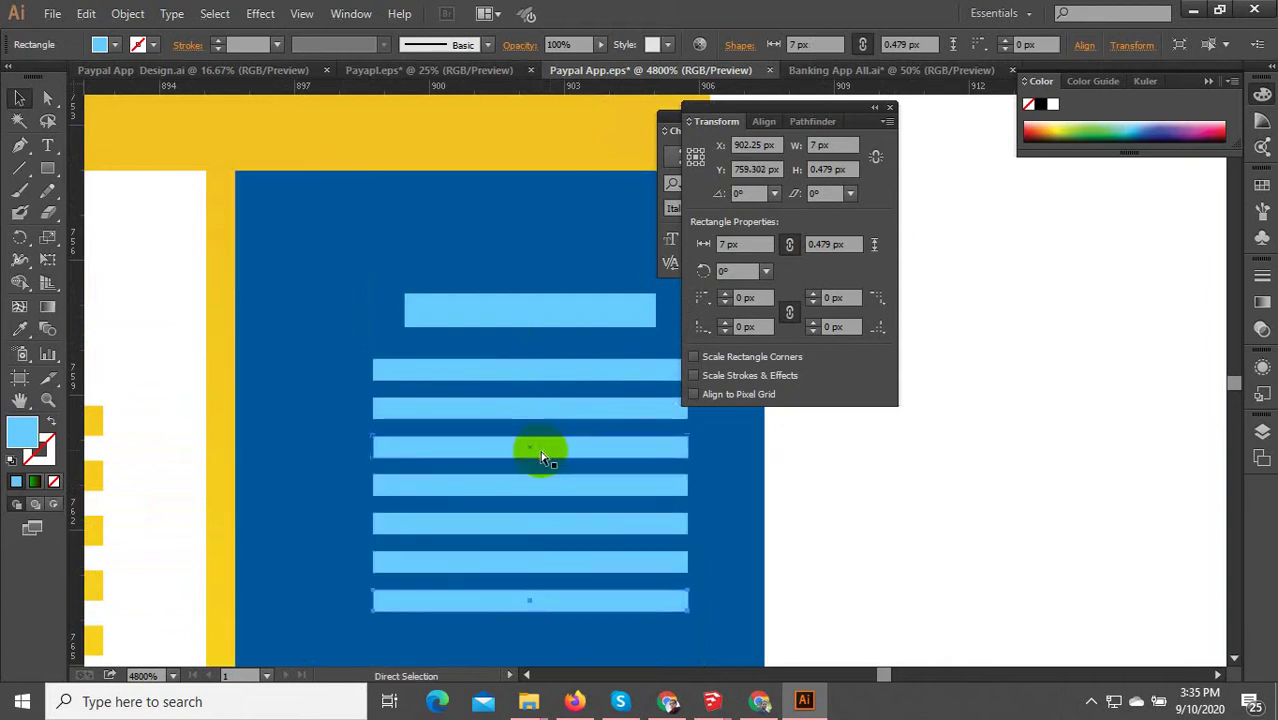
# - Move the lowest text line on the blue page further down and shorten it from its left end to about 2.8 px wide
pyautogui.scroll(-4, 522, 440)
pyautogui.scroll(3, 553, 531)
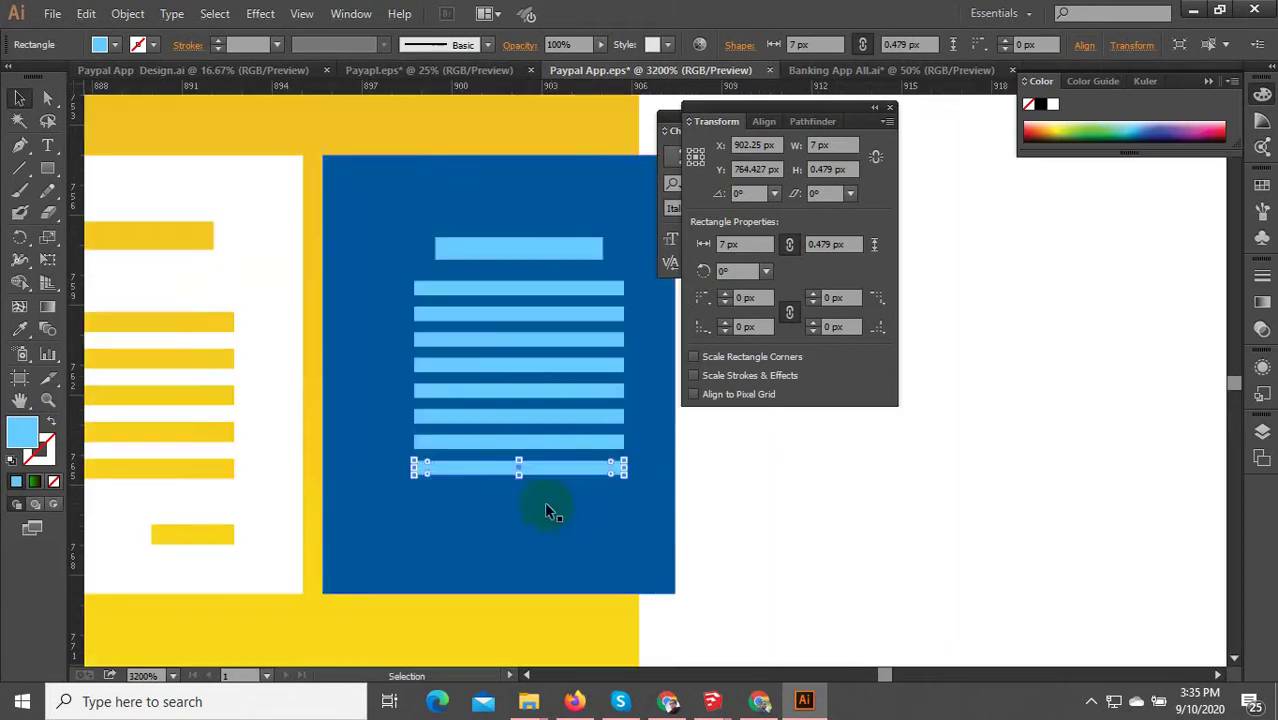
pyautogui.moveTo(540, 468); pyautogui.dragTo(550, 510)
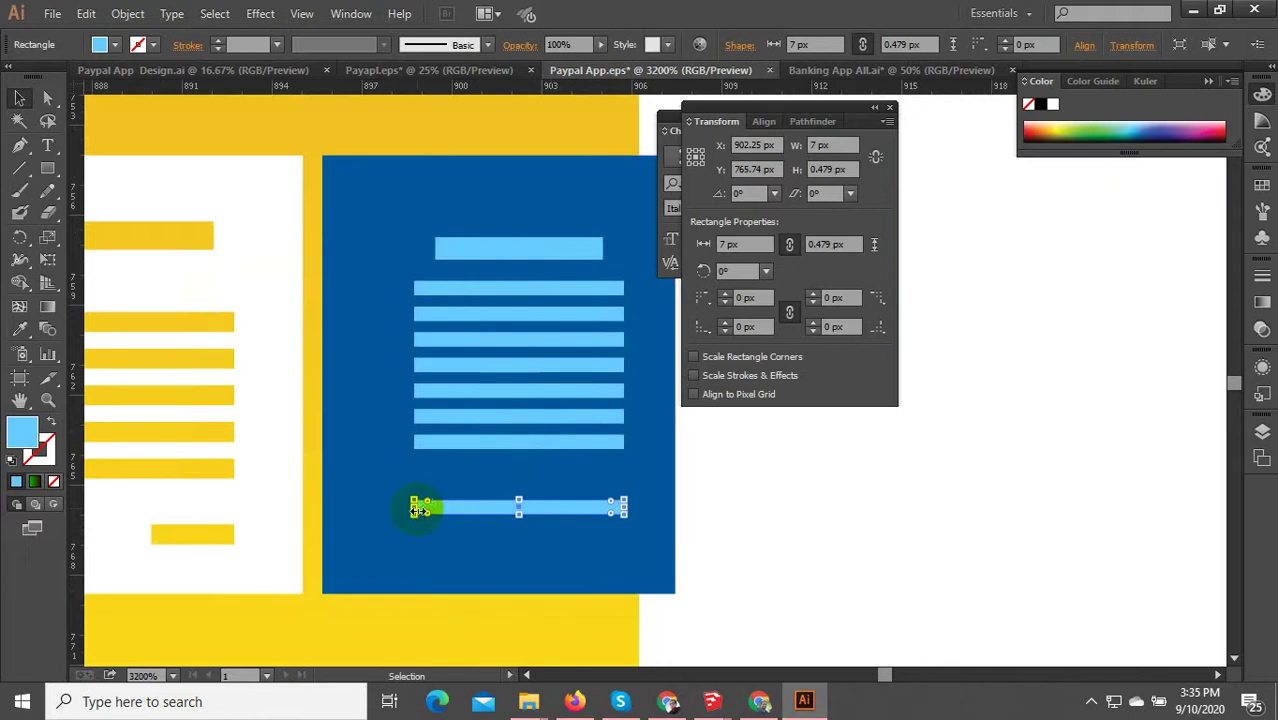
pyautogui.moveTo(420, 508); pyautogui.dragTo(540, 507)
# - Try to divide the blue page with its heading bar and text lines using Pathfinder Divide, and undo the division
pyautogui.keyDown('shift'); pyautogui.click(566, 436); pyautogui.keyUp('shift')
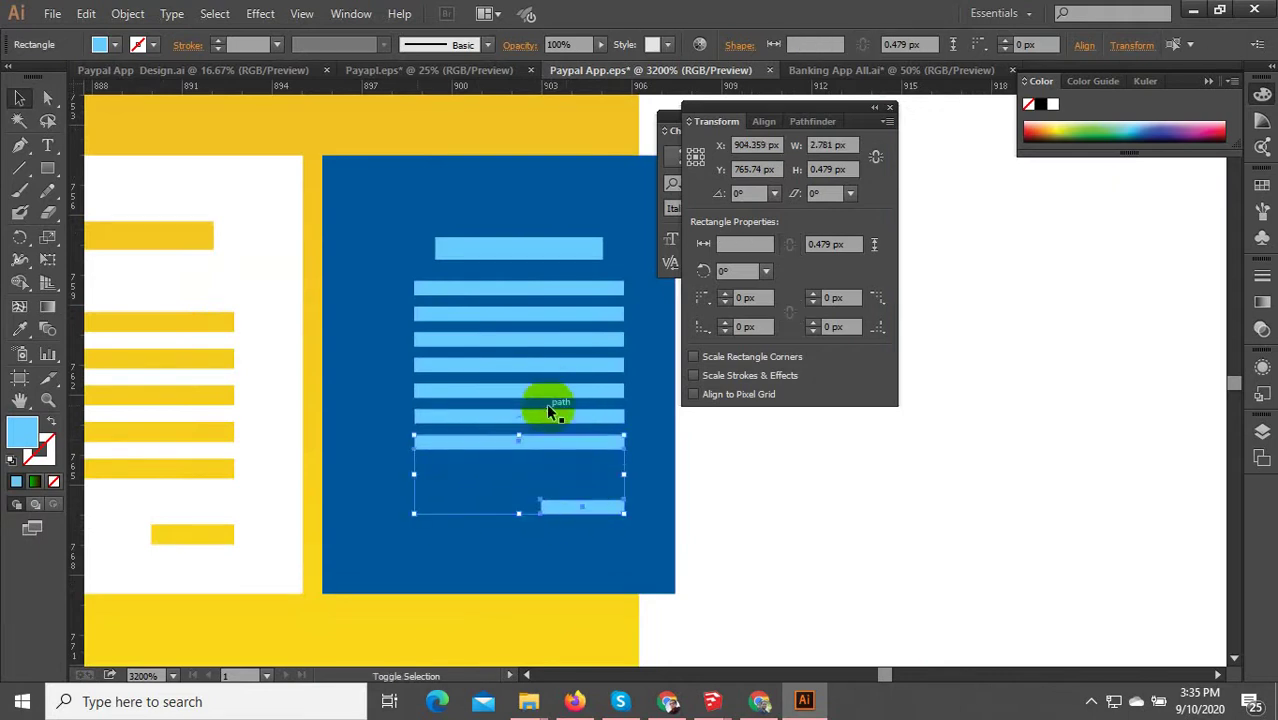
pyautogui.keyDown('shift'); pyautogui.click(546, 414); pyautogui.keyUp('shift')
pyautogui.keyDown('shift'); pyautogui.click(542, 390); pyautogui.keyUp('shift')
pyautogui.keyDown('shift'); pyautogui.click(542, 366); pyautogui.keyUp('shift')
pyautogui.keyDown('shift'); pyautogui.click(538, 339); pyautogui.keyUp('shift')
pyautogui.keyDown('shift'); pyautogui.click(535, 314); pyautogui.keyUp('shift')
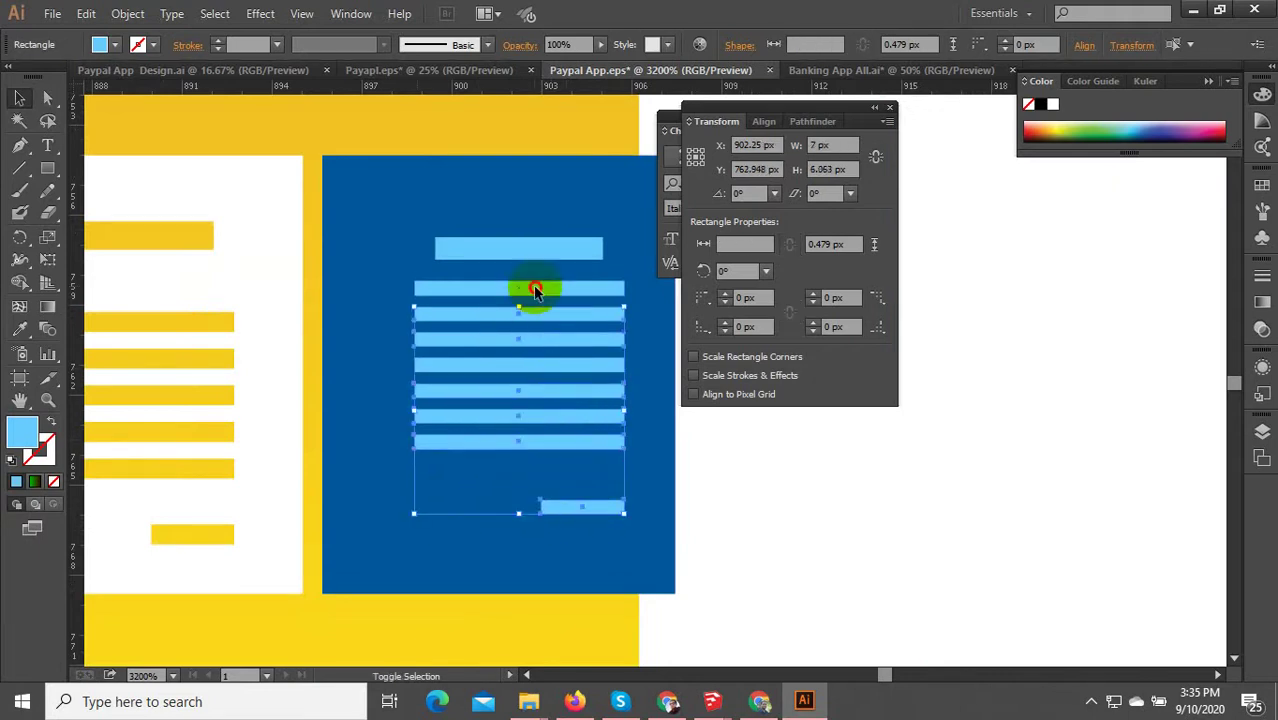
pyautogui.keyDown('shift'); pyautogui.click(535, 290); pyautogui.keyUp('shift')
pyautogui.rightClick(535, 308)
pyautogui.click(585, 397)
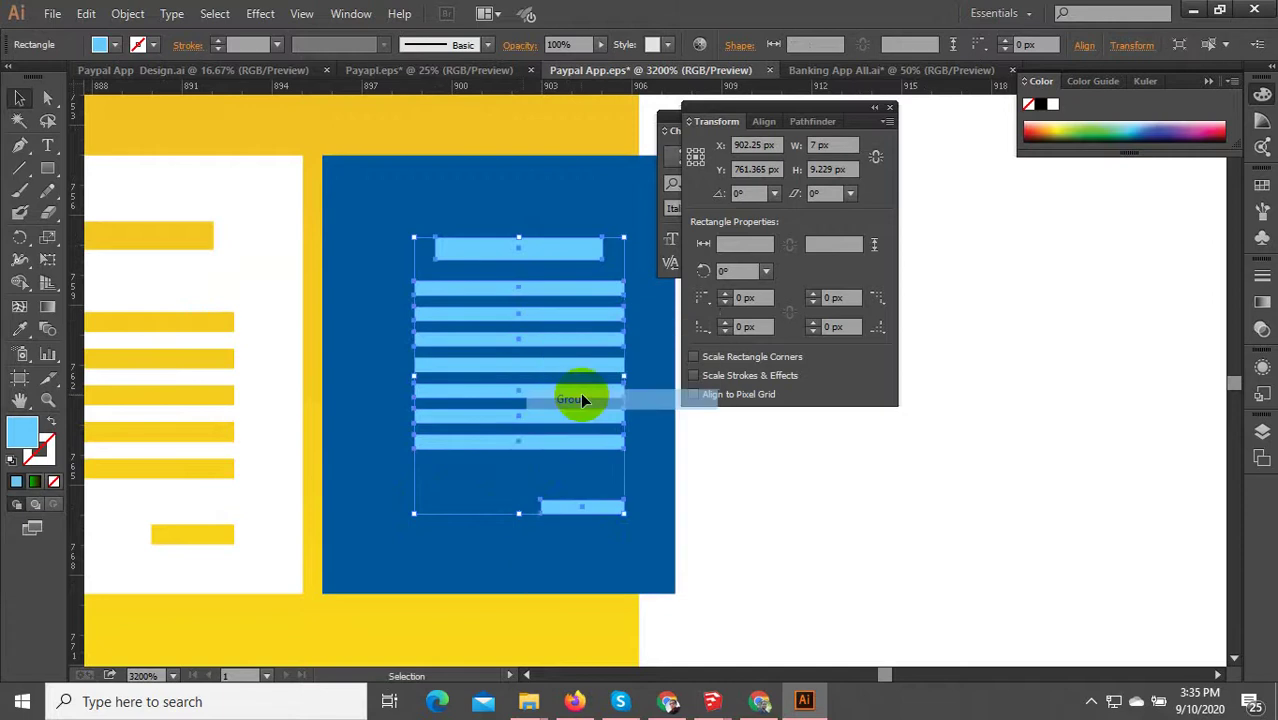
pyautogui.keyDown('shift'); pyautogui.click(499, 462); pyautogui.keyUp('shift')
pyautogui.click(815, 122)
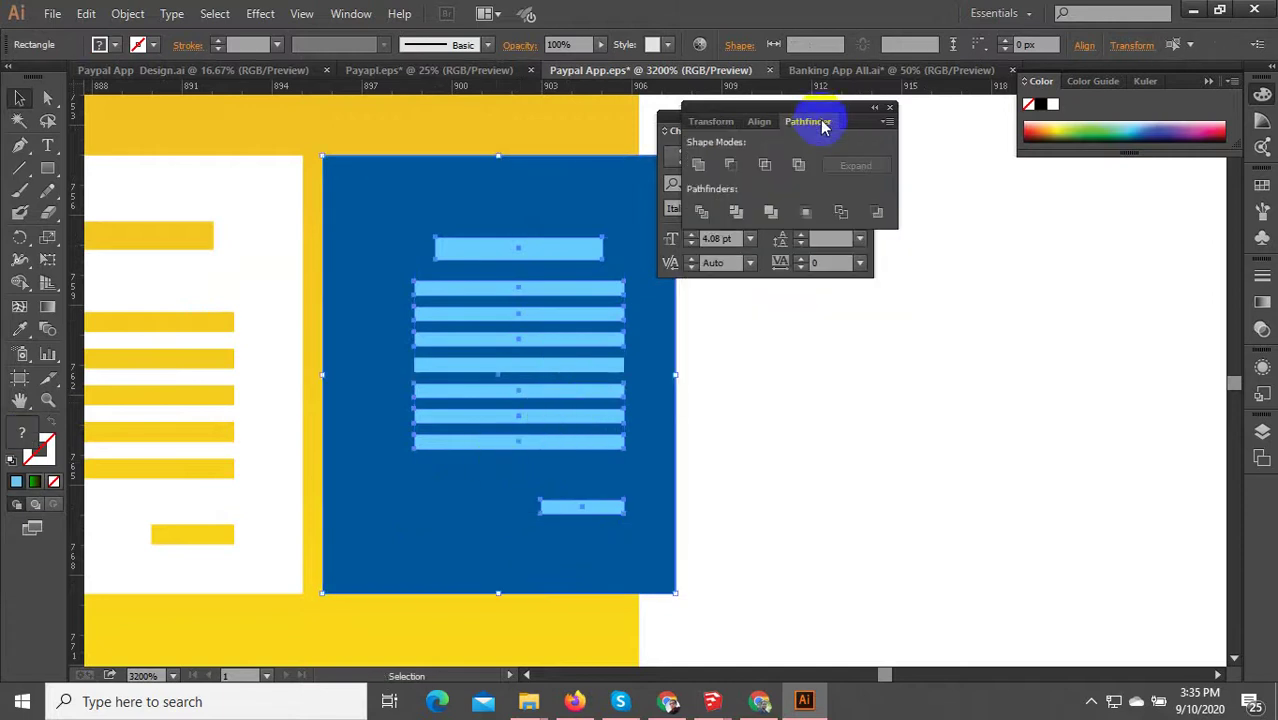
pyautogui.click(702, 211)
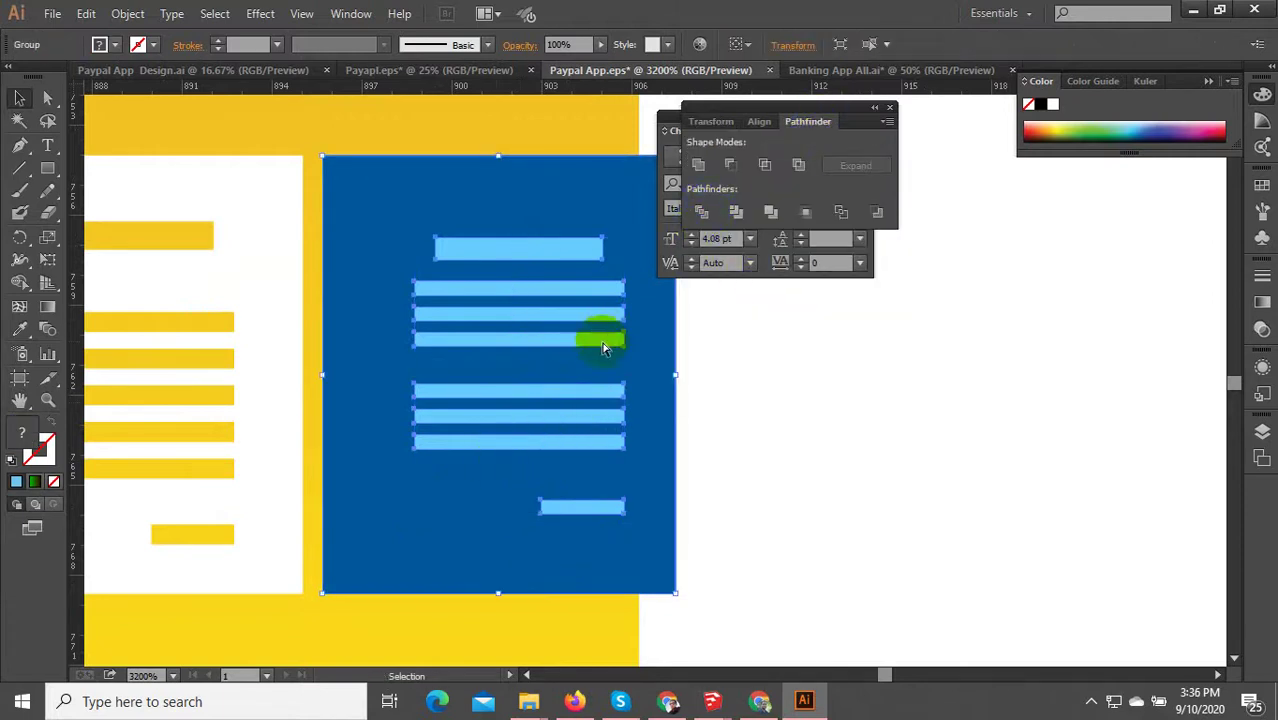
pyautogui.hotkey('ctrl', 'z')
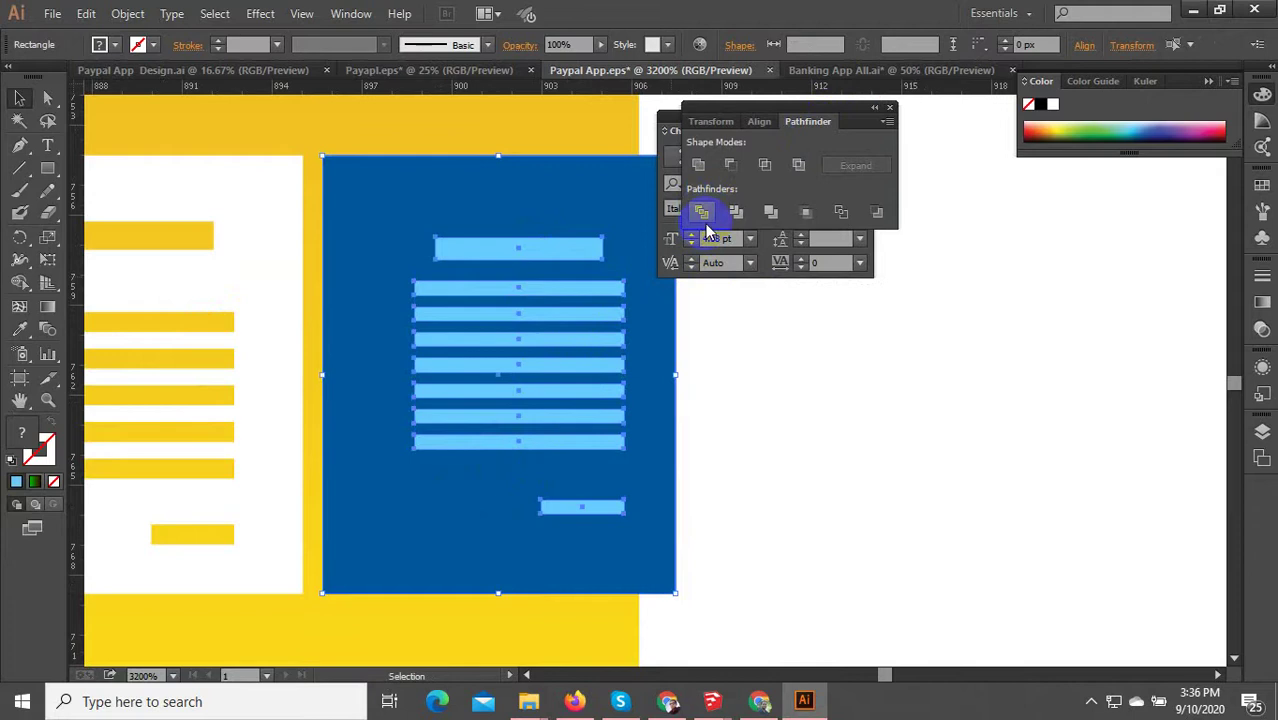
# - Cut the heading bar and every text line out of the blue page by dividing the shapes, ungrouping them and deleting the light blue pieces
pyautogui.click(702, 212)
pyautogui.rightClick(552, 262)
pyautogui.click(602, 371)
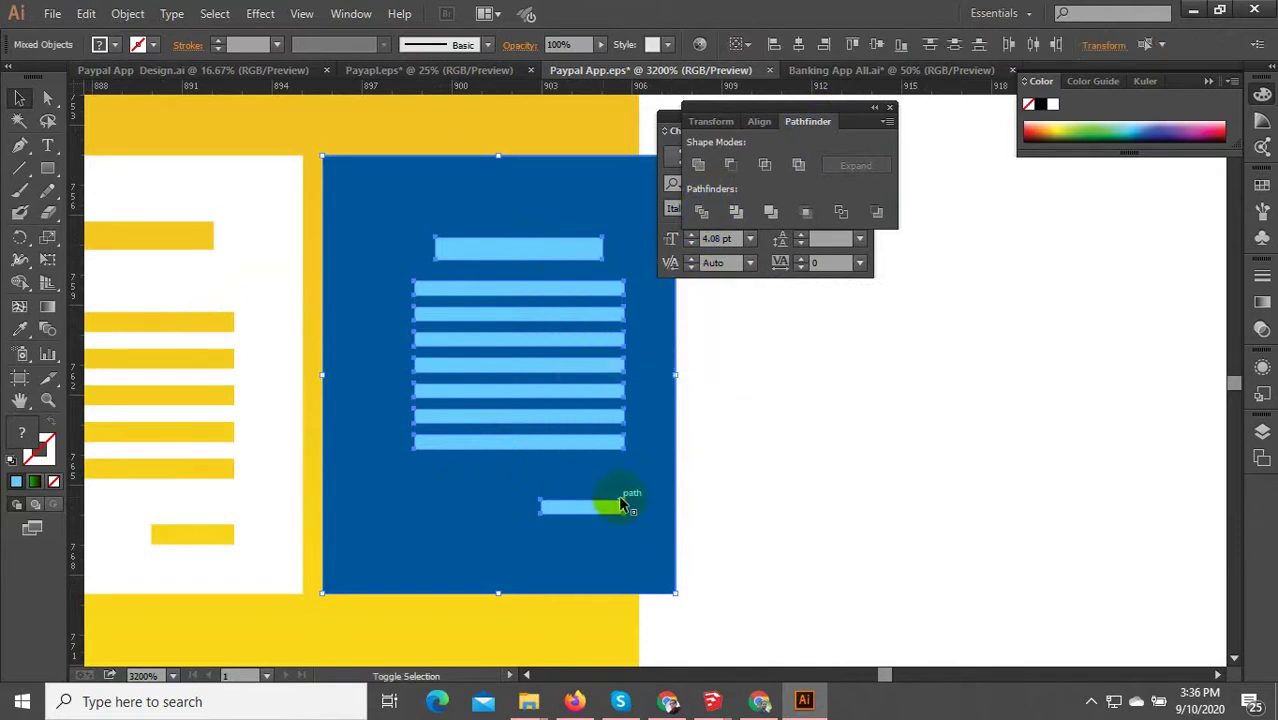
pyautogui.keyDown('shift'); pyautogui.click(637, 490); pyautogui.keyUp('shift')
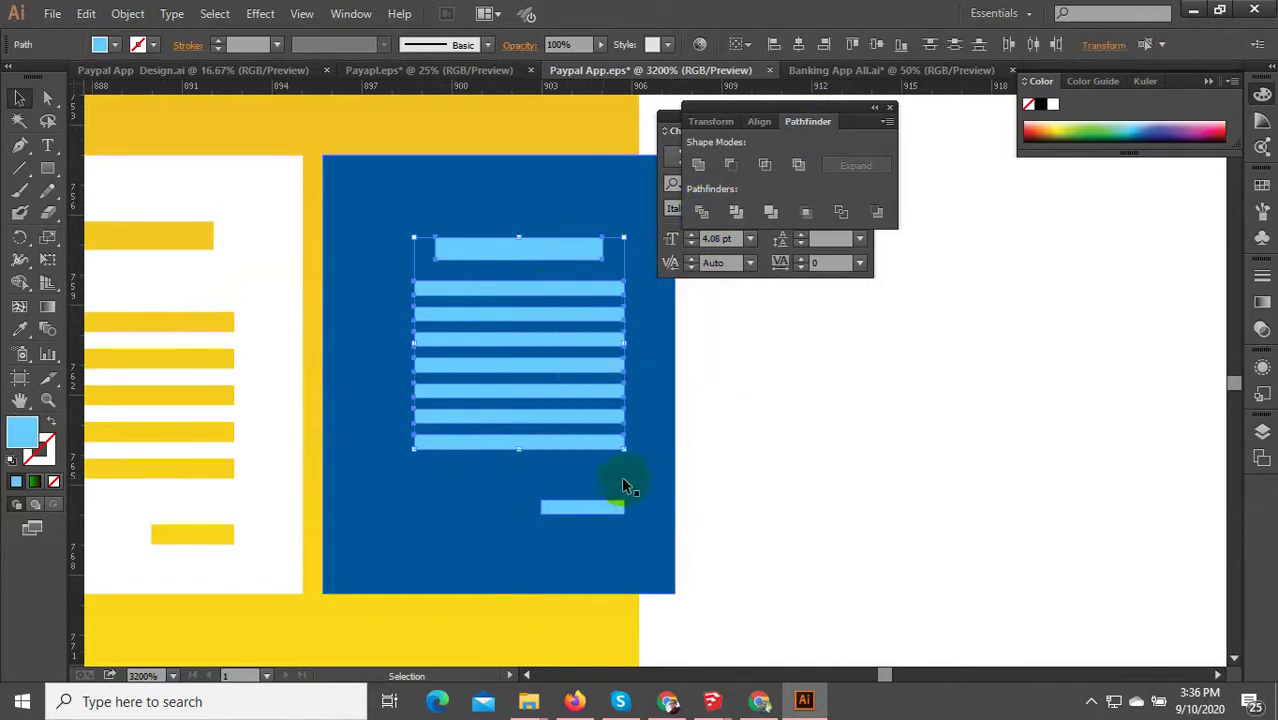
pyautogui.click(621, 476)
pyautogui.click(585, 505)
pyautogui.click(697, 470)
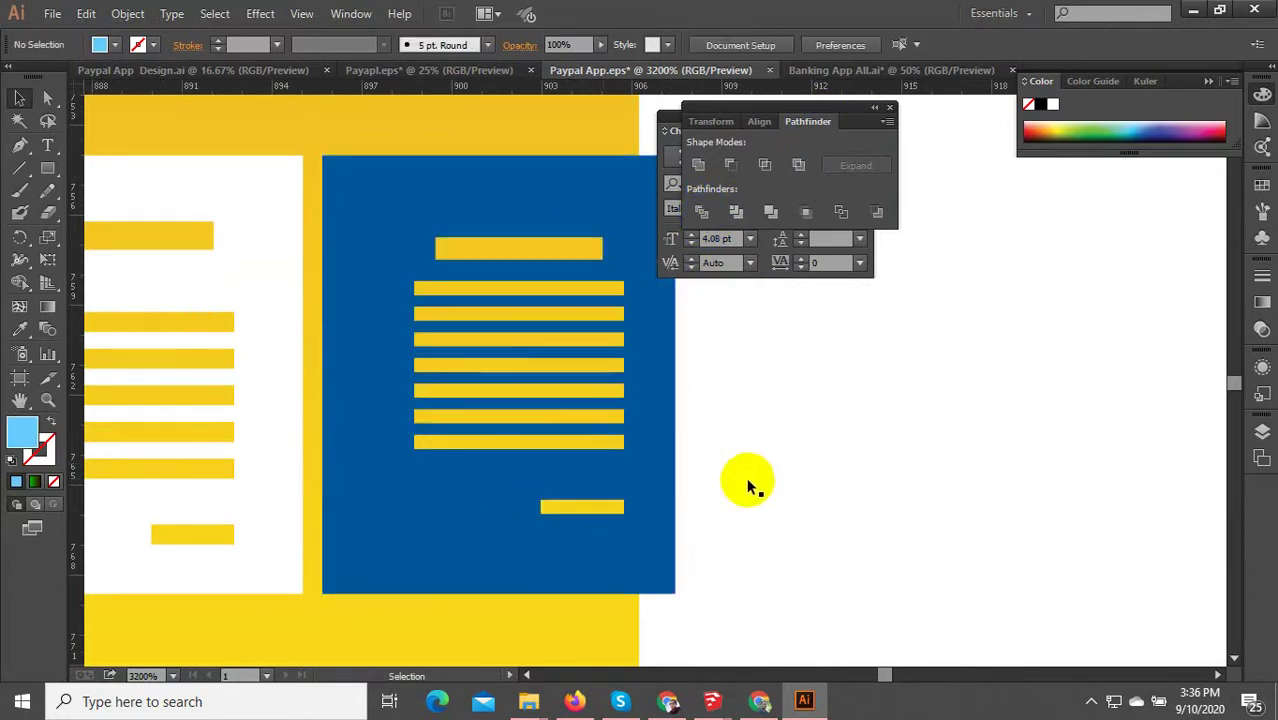
# - Delete the blue page beside the Other Bills icon
pyautogui.scroll(-3, 746, 477)
pyautogui.click(637, 475)
pyautogui.press('Delete')
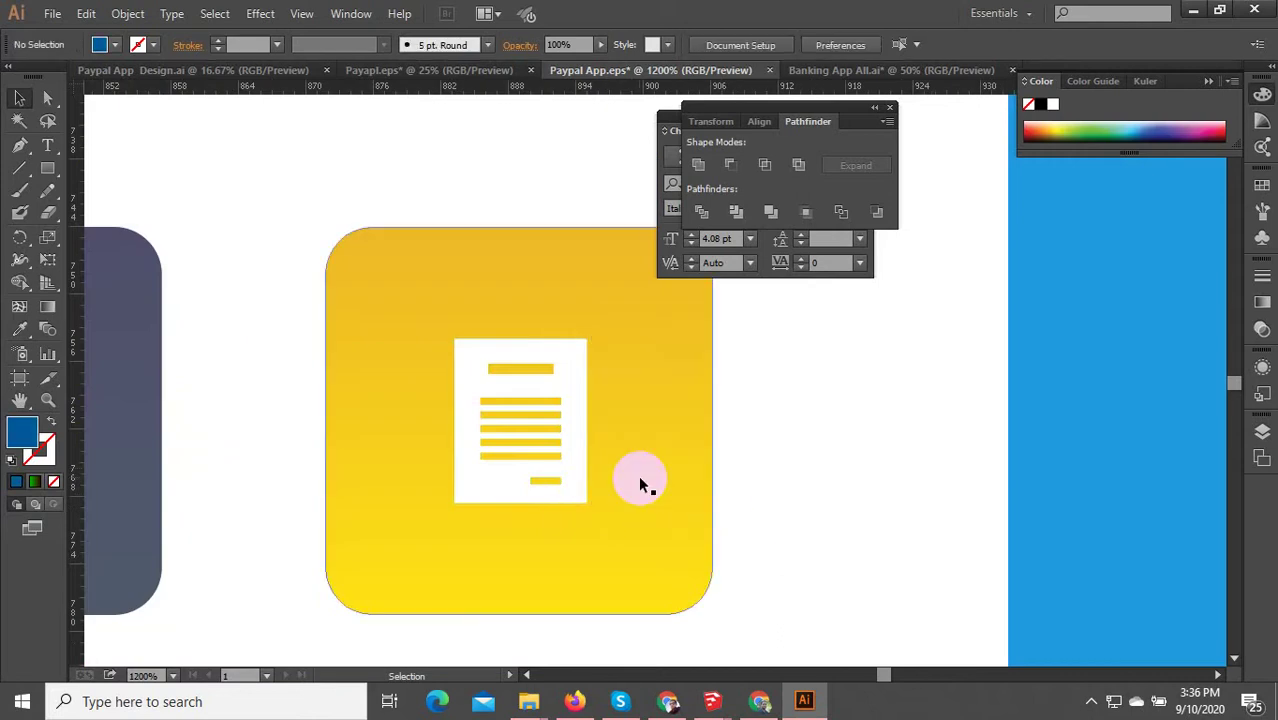
# - Put away the floating panels and examine all the app screens on the blue artboard
pyautogui.scroll(-8, 640, 482)
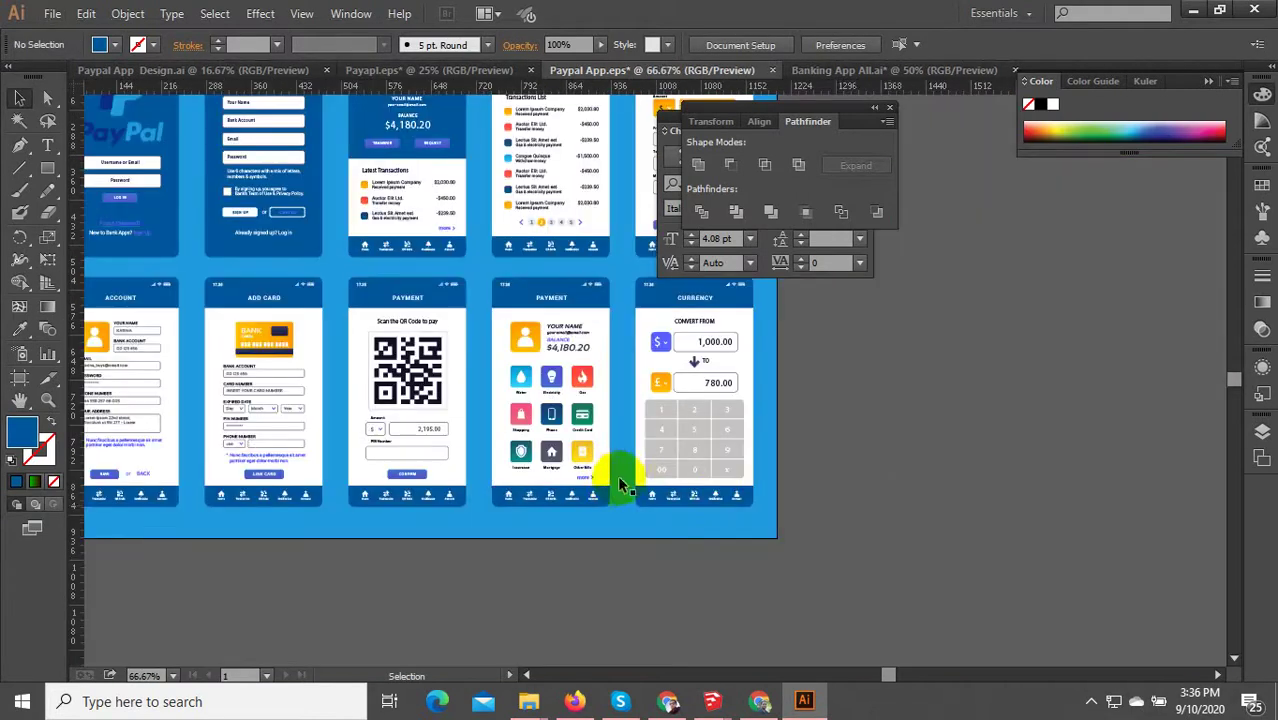
pyautogui.scroll(-2, 895, 510)
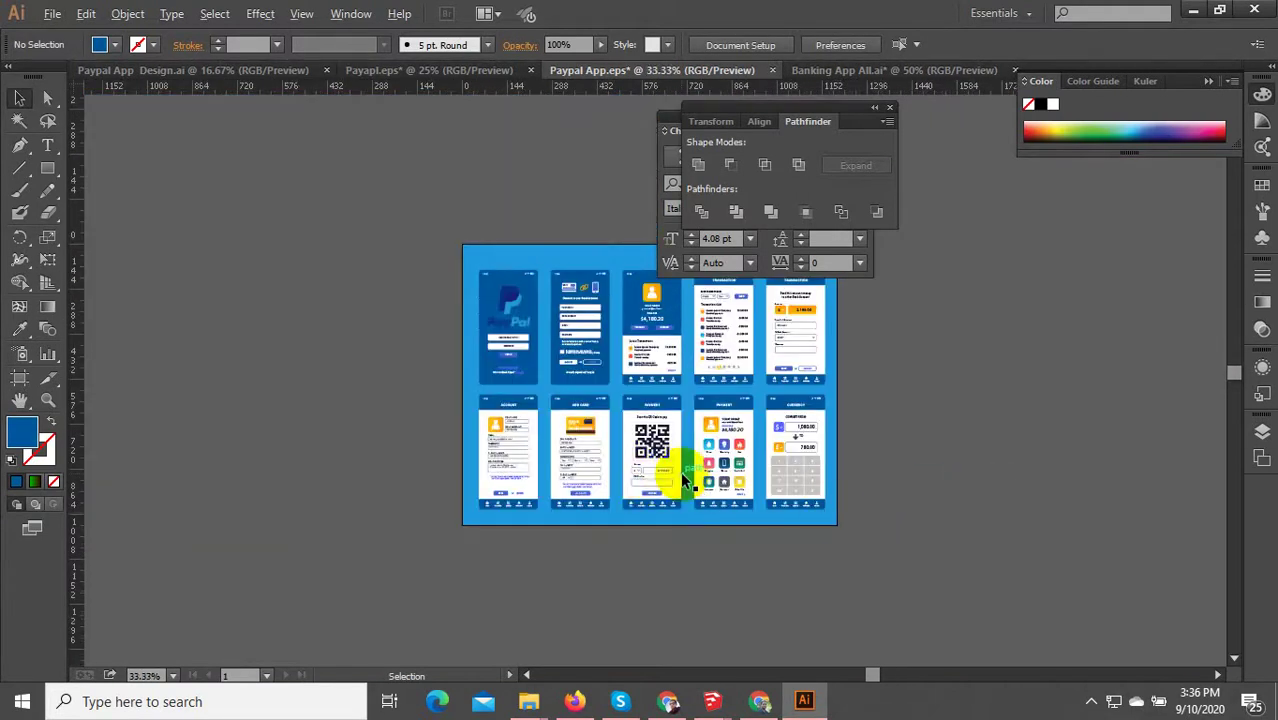
pyautogui.scroll(3, 680, 471)
pyautogui.scroll(-2, 648, 526)
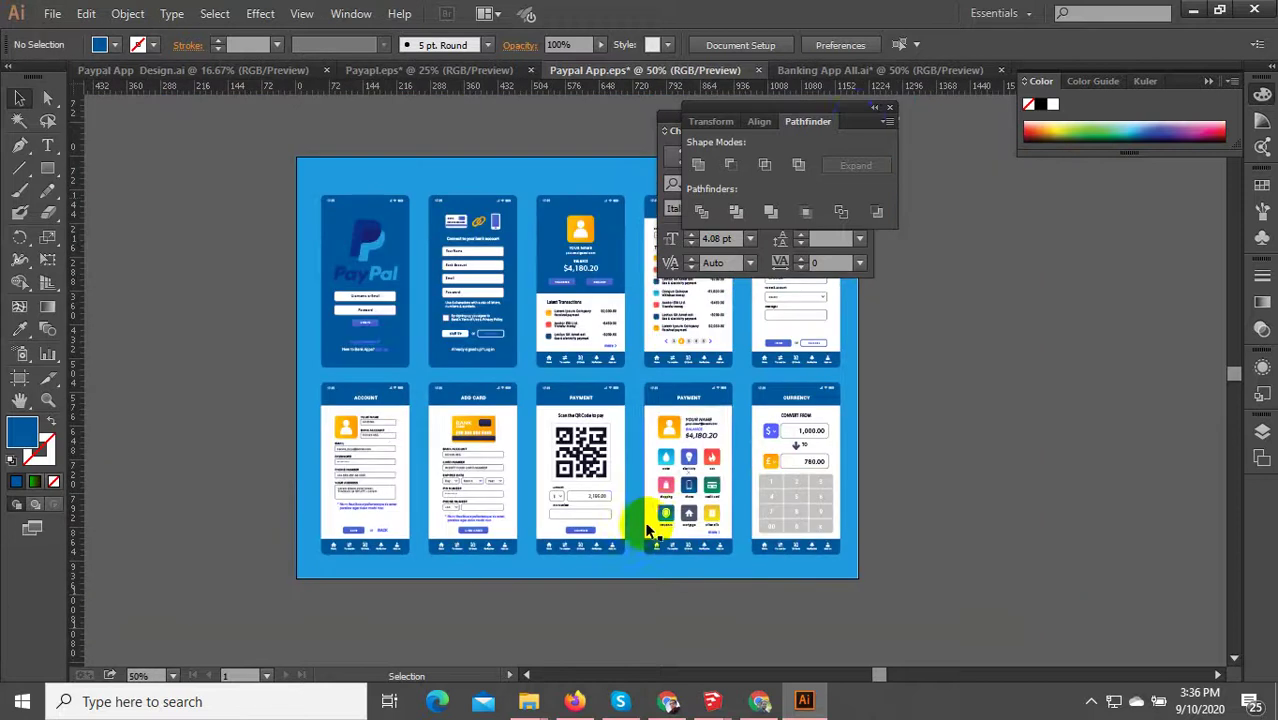
pyautogui.click(1013, 18)
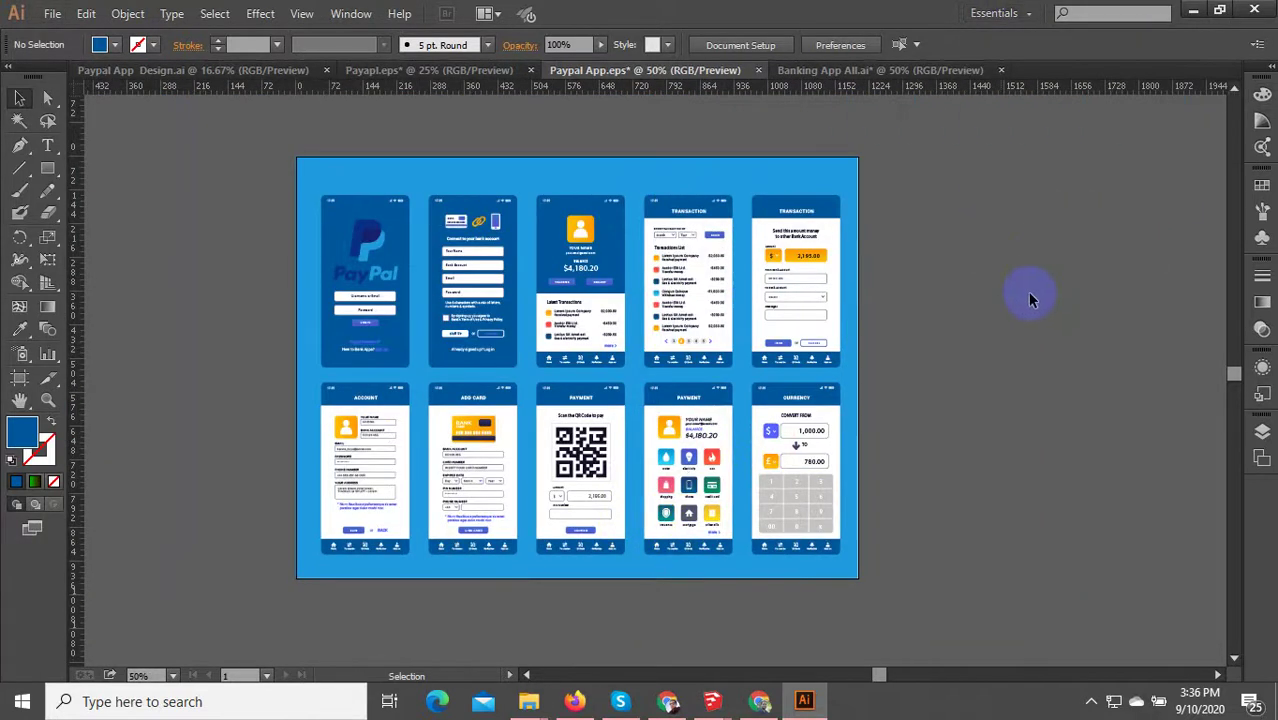
pyautogui.scroll(3, 545, 478)
pyautogui.scroll(-2, 544, 476)
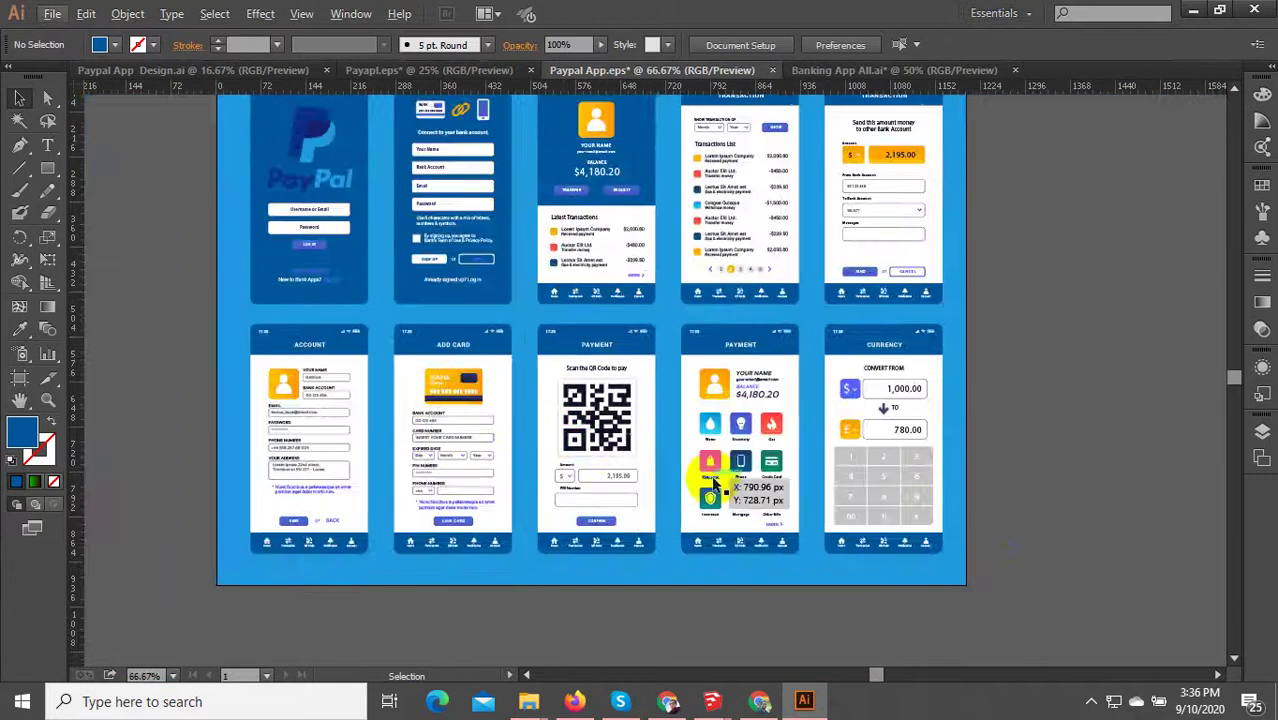
pyautogui.scroll(-2, 913, 459)
pyautogui.scroll(2, 838, 460)
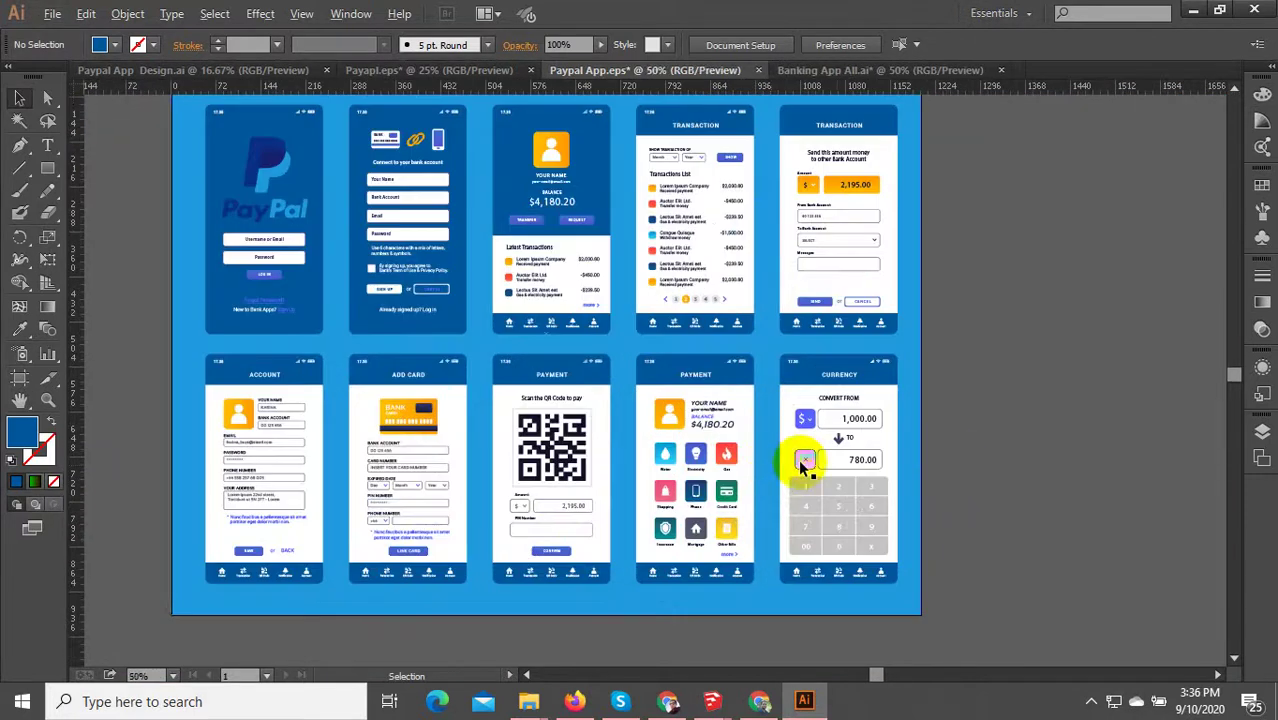
pyautogui.scroll(-2, 801, 466)
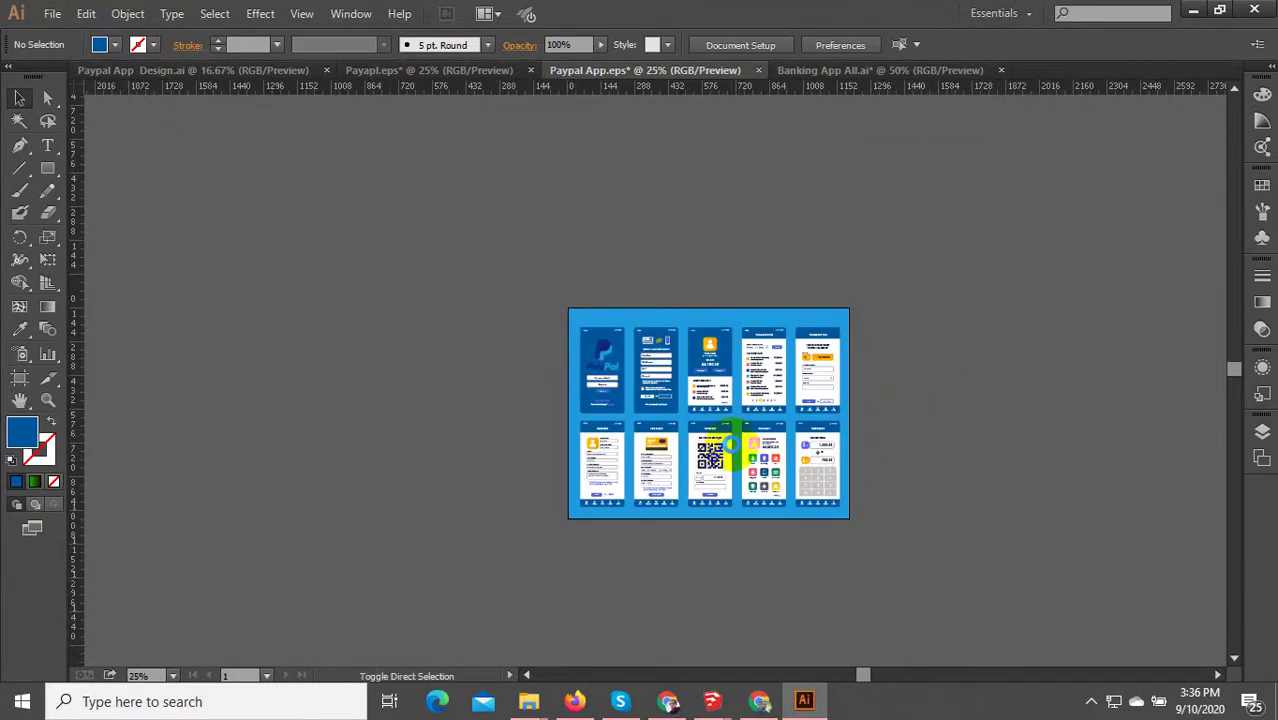
# - Save the document as an Illustrator EPS named Paypal App 1 in the Banking App folder, using the default EPS options
pyautogui.hotkey('ctrl', 'shift', 's')
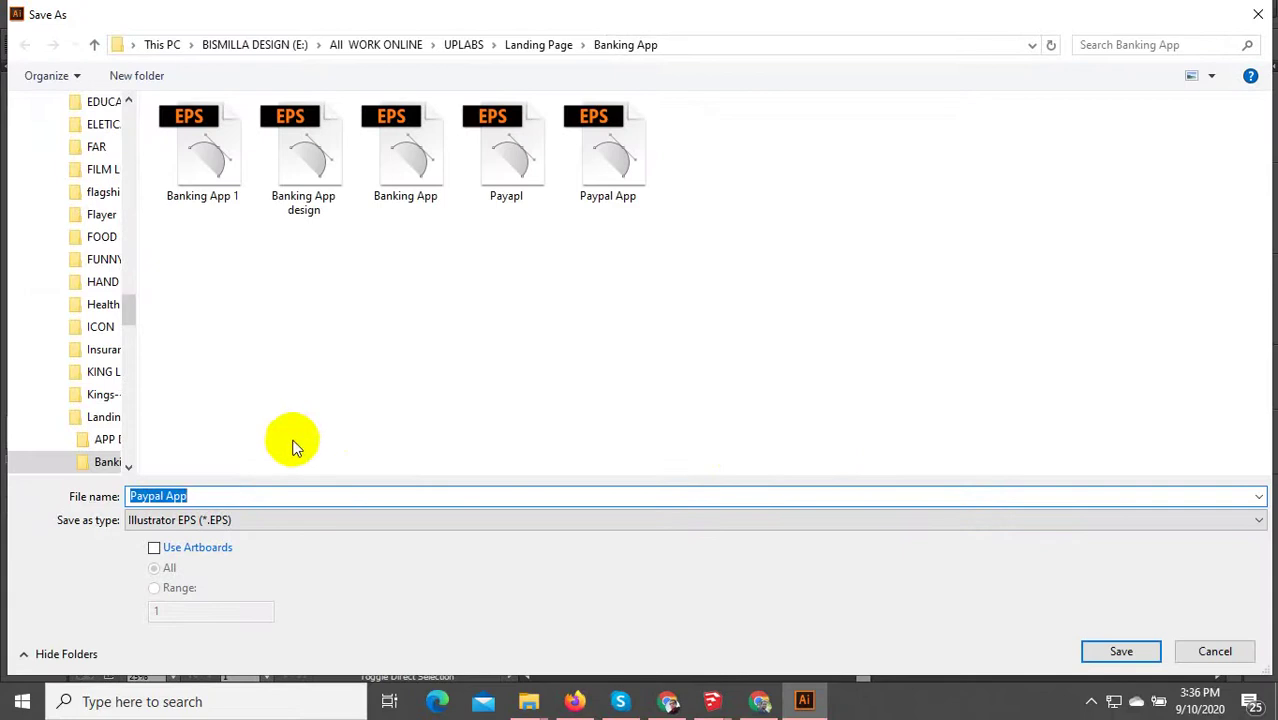
pyautogui.click(246, 490)
pyautogui.write('1')
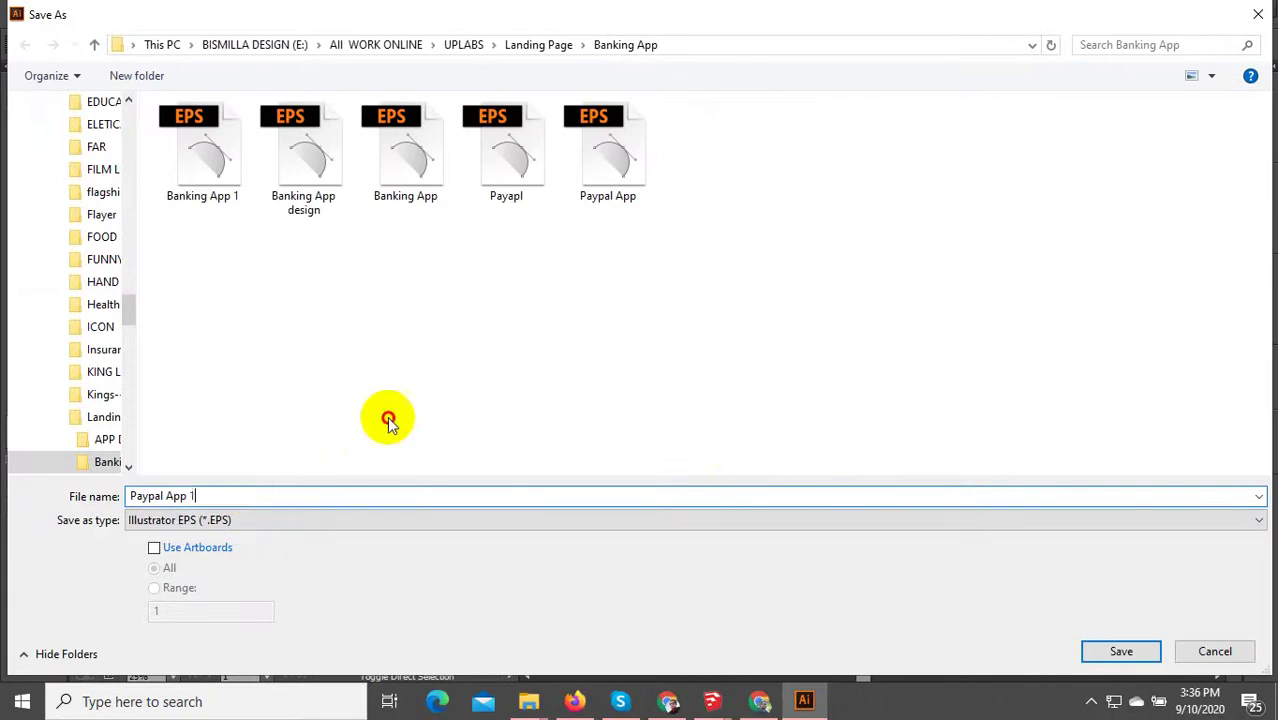
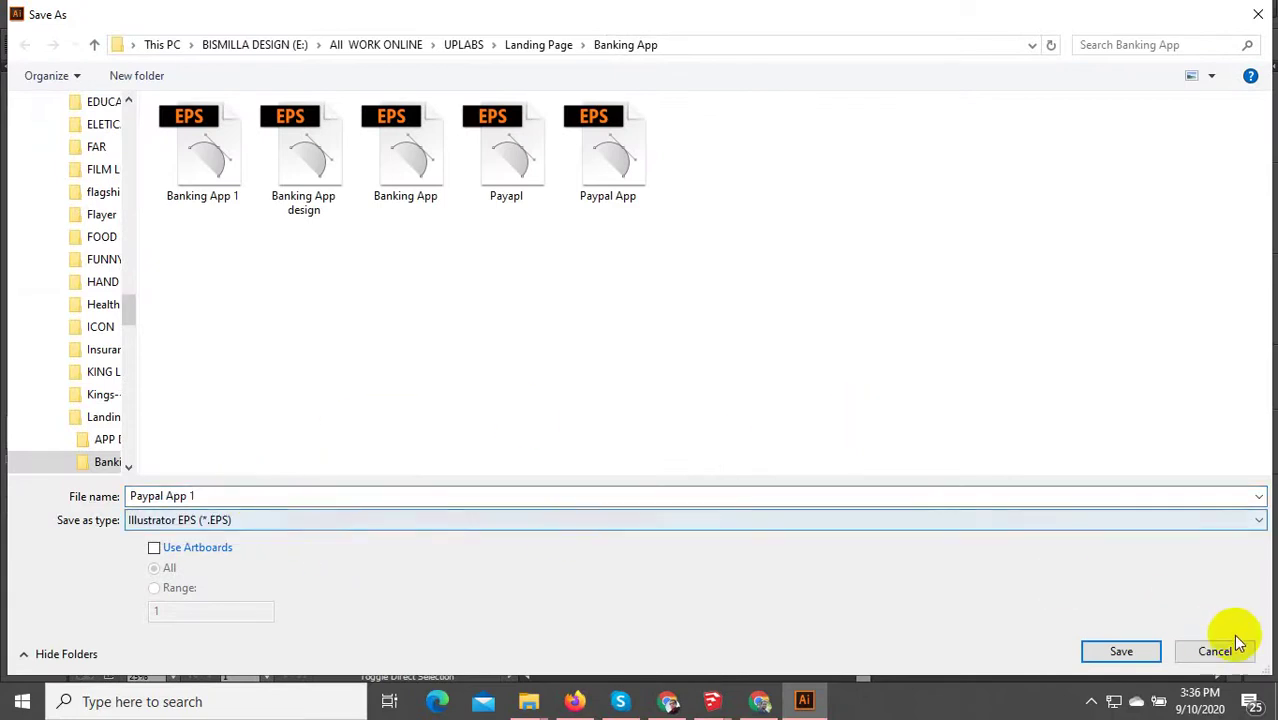
pyautogui.click(1138, 650)
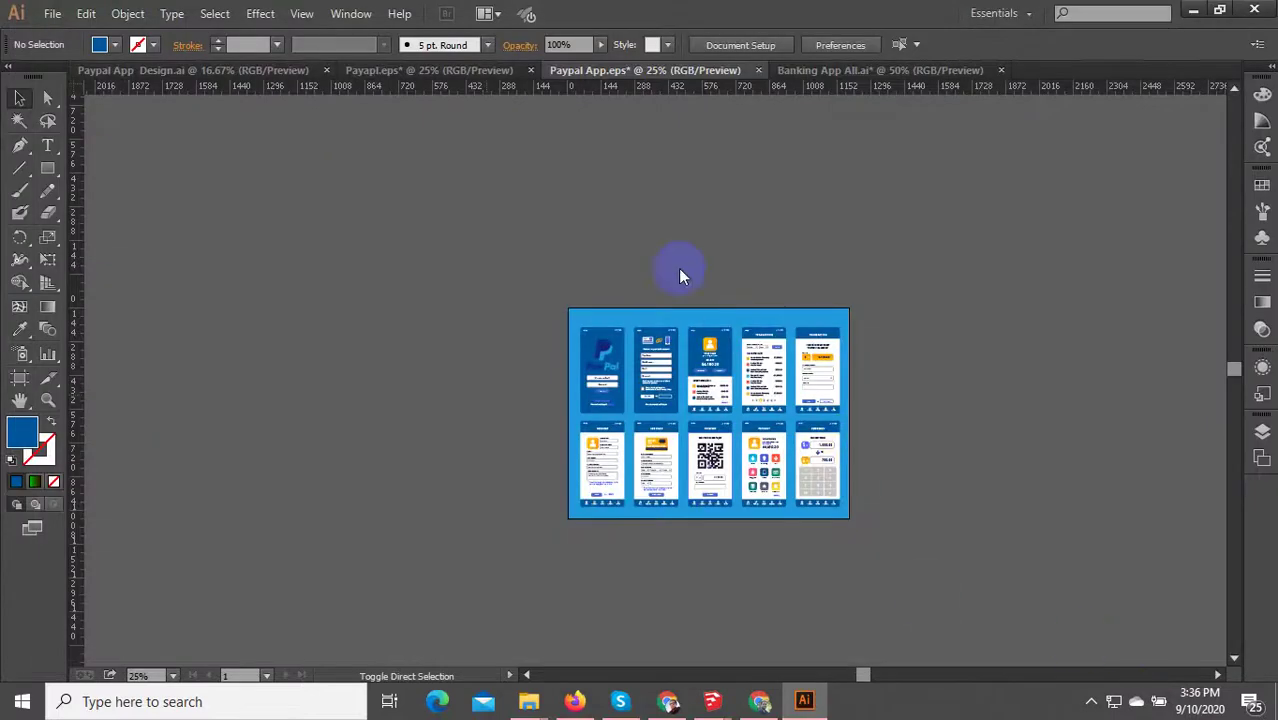
pyautogui.click(732, 374)
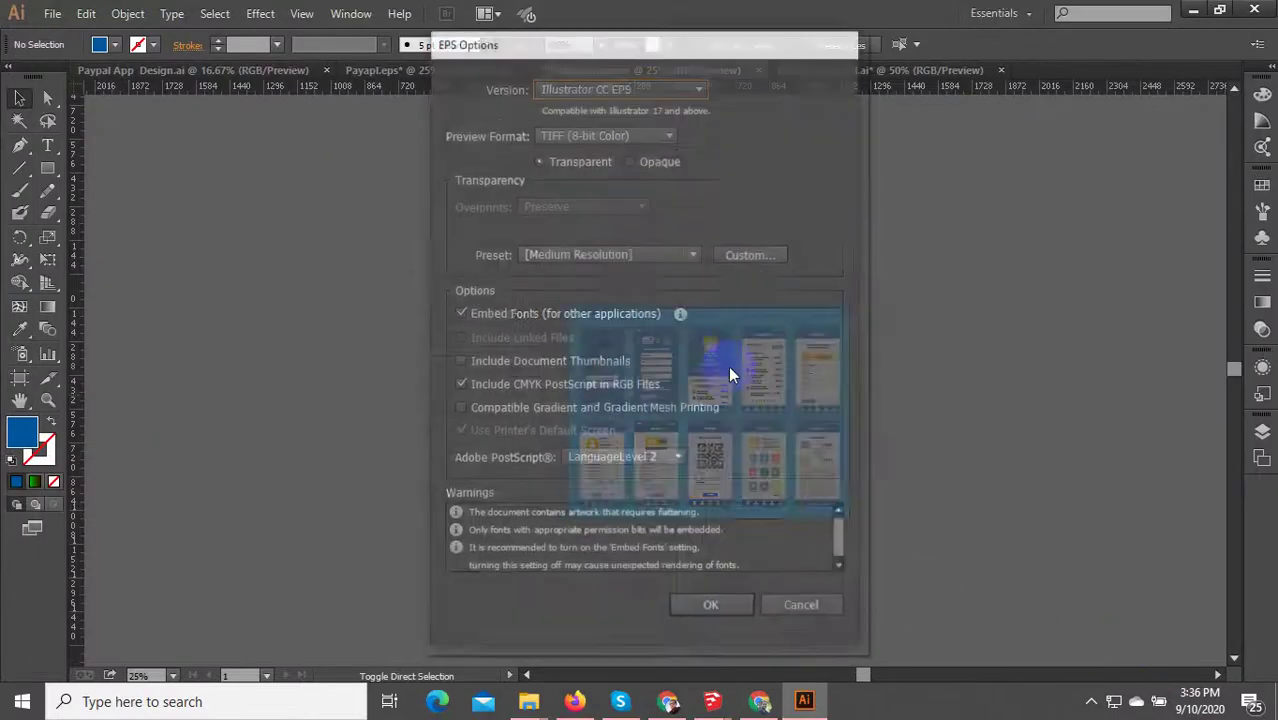
pyautogui.click(712, 608)
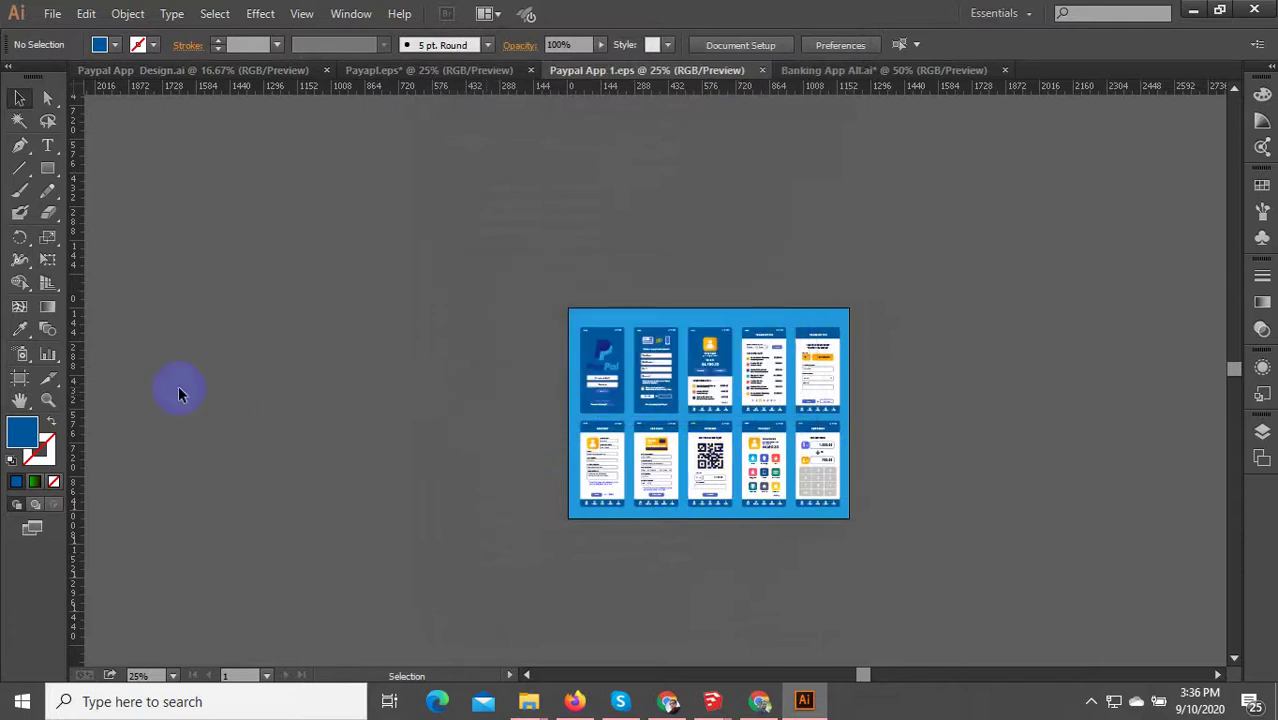
pyautogui.click(19, 377)
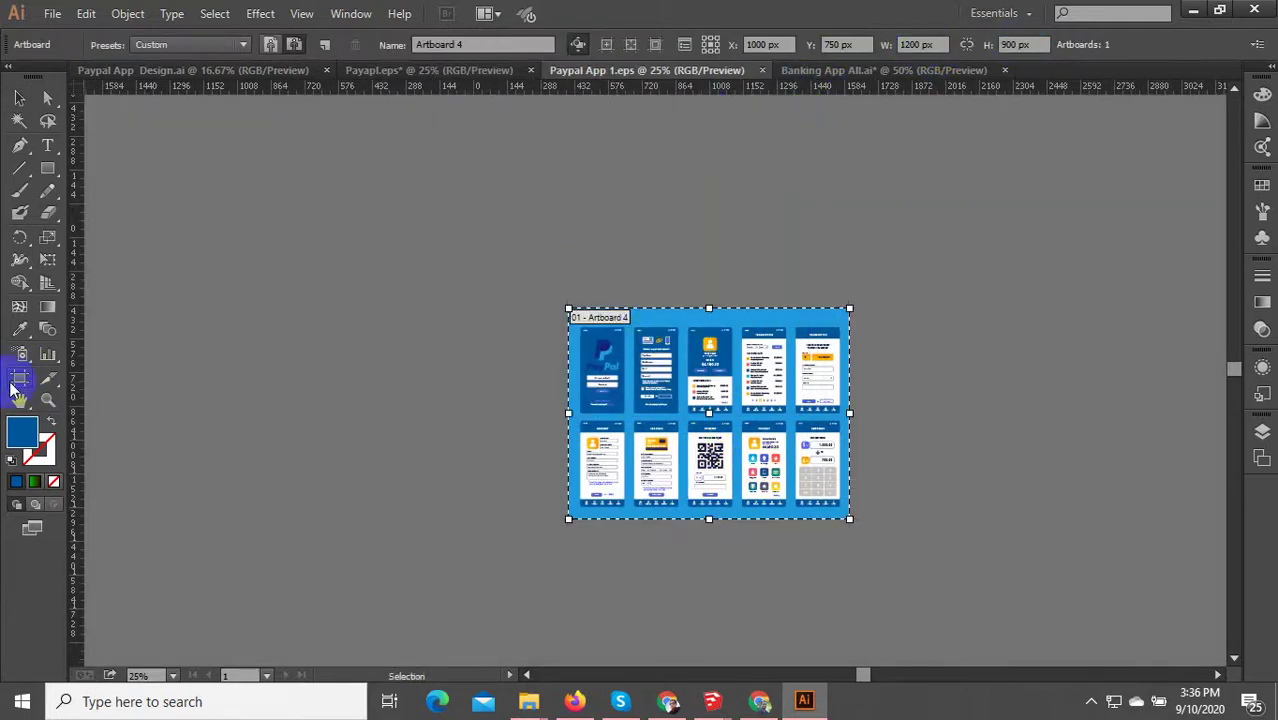
pyautogui.click(21, 96)
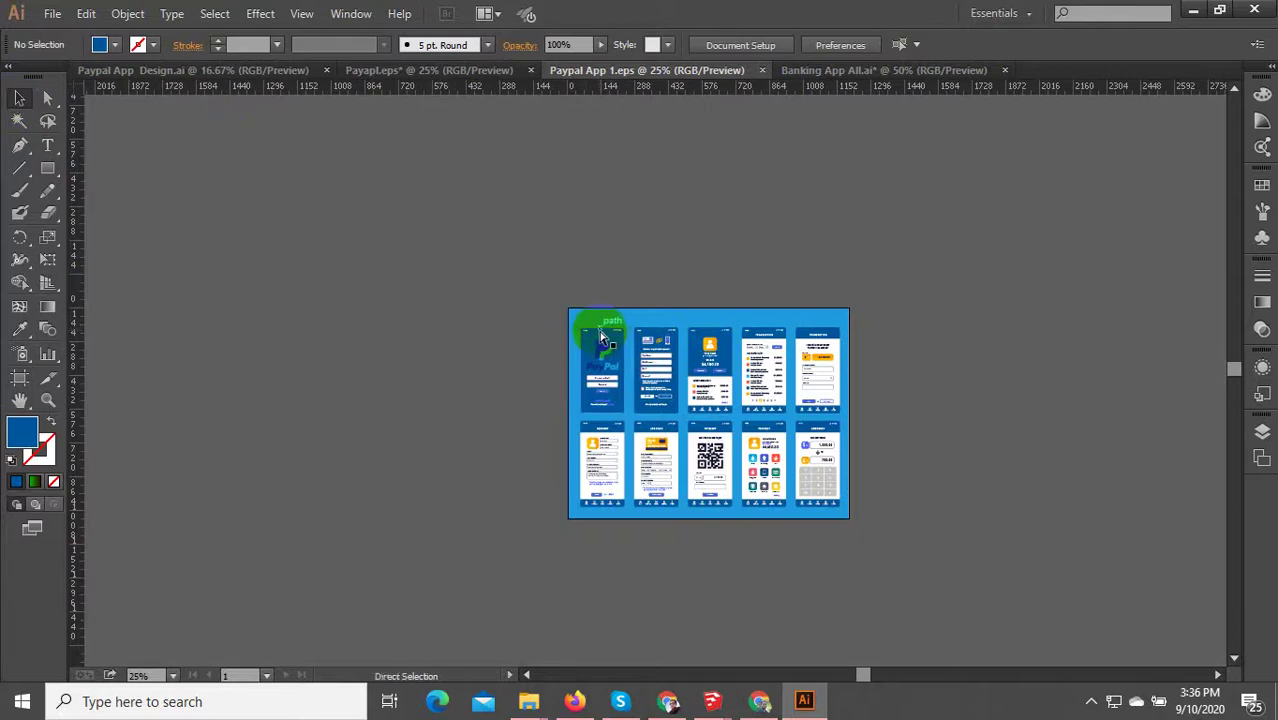
pyautogui.hotkey('ctrl', 'alt', 'shift', 's')
pyautogui.click(1040, 290)
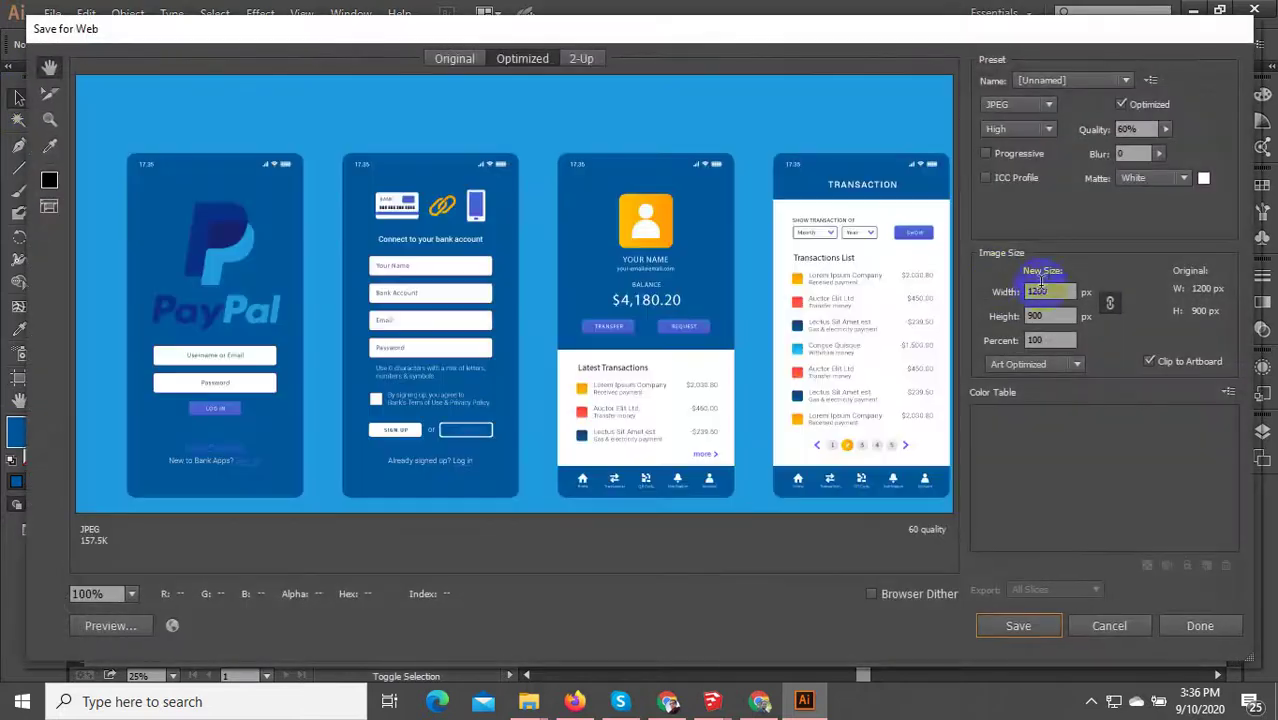
pyautogui.click(1116, 623)
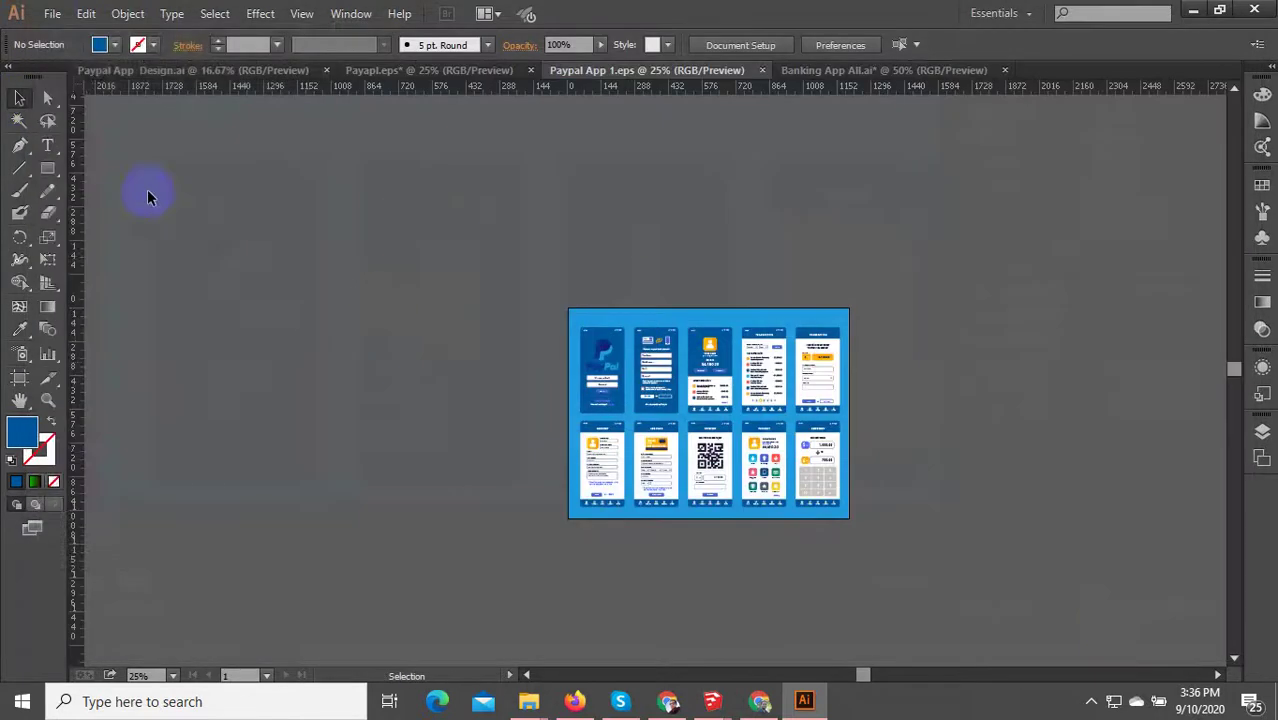
# - Export the artboard for the web as the JPEG Paypal-App-1 in the Banking App folder, keeping the 1200 × 900 px size
pyautogui.click(50, 15)
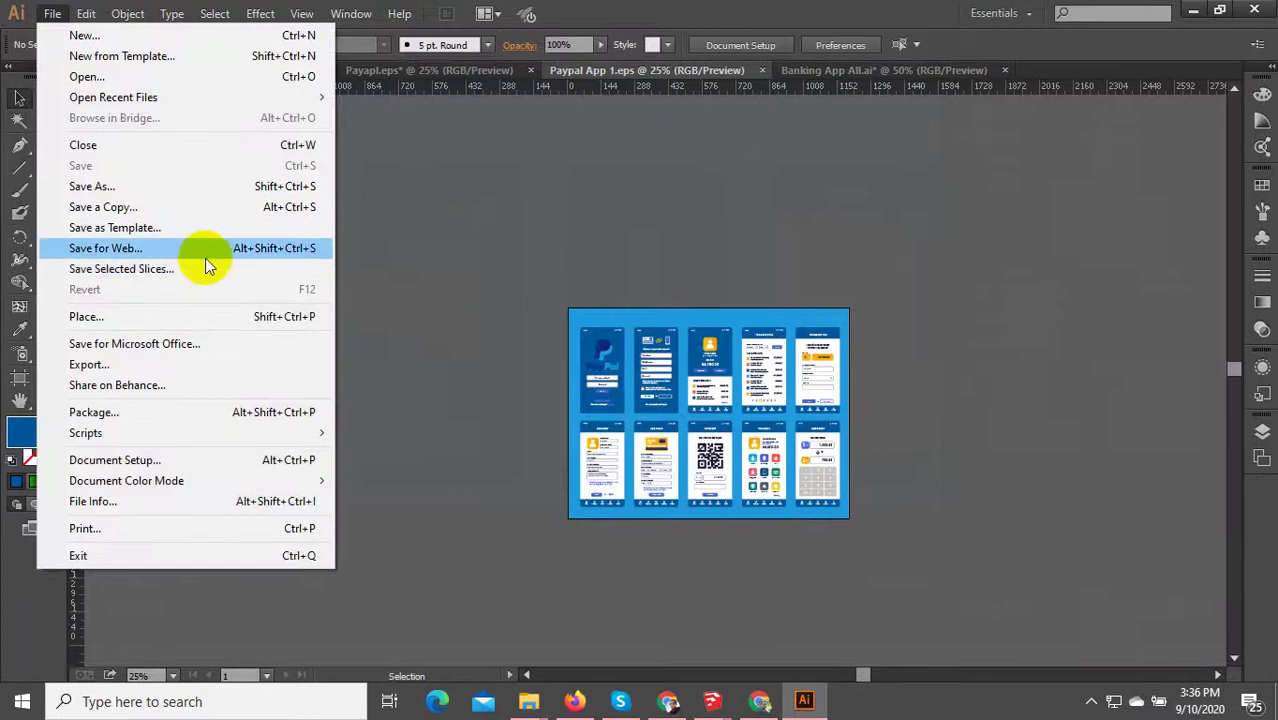
pyautogui.click(303, 250)
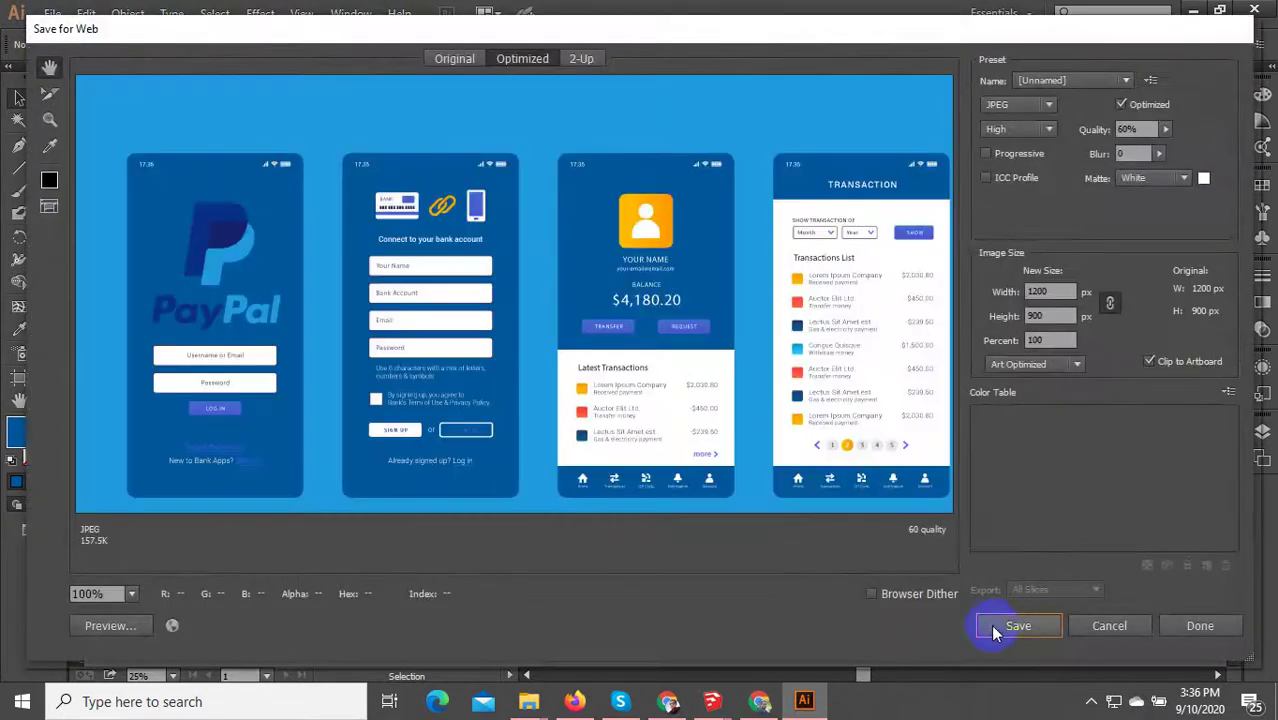
pyautogui.click(995, 624)
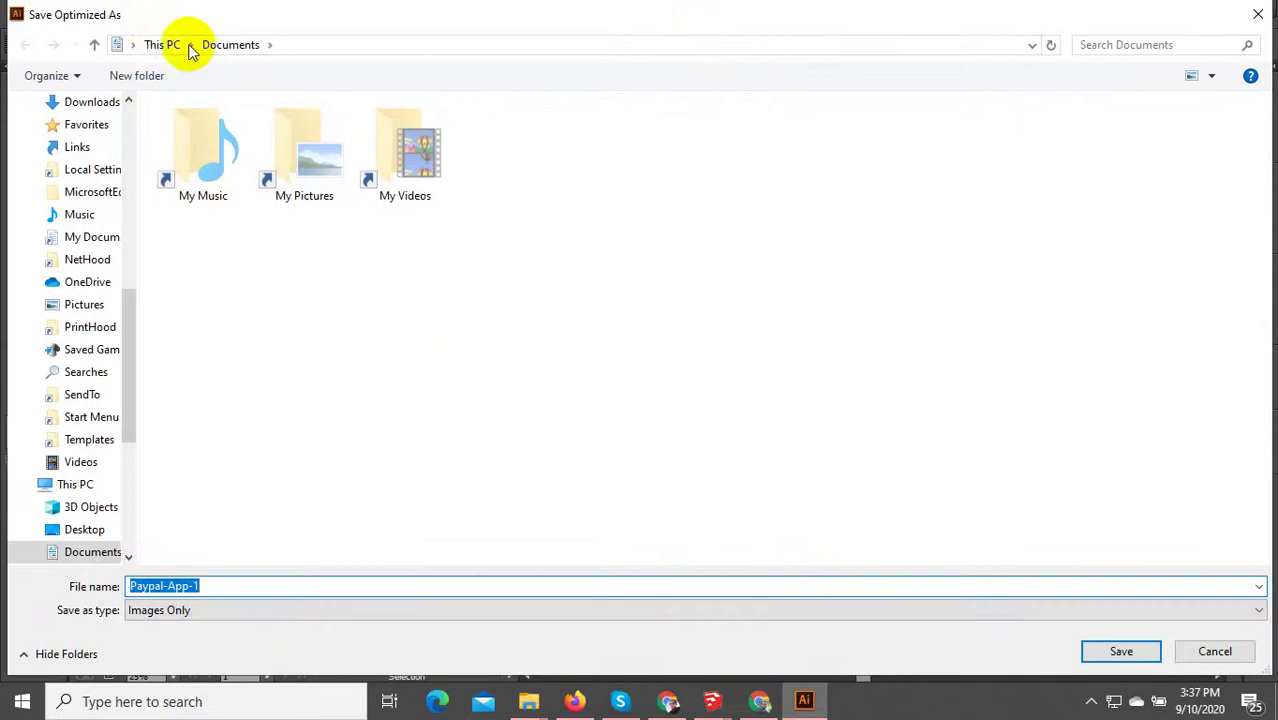
pyautogui.click(160, 44)
pyautogui.doubleClick(700, 280)
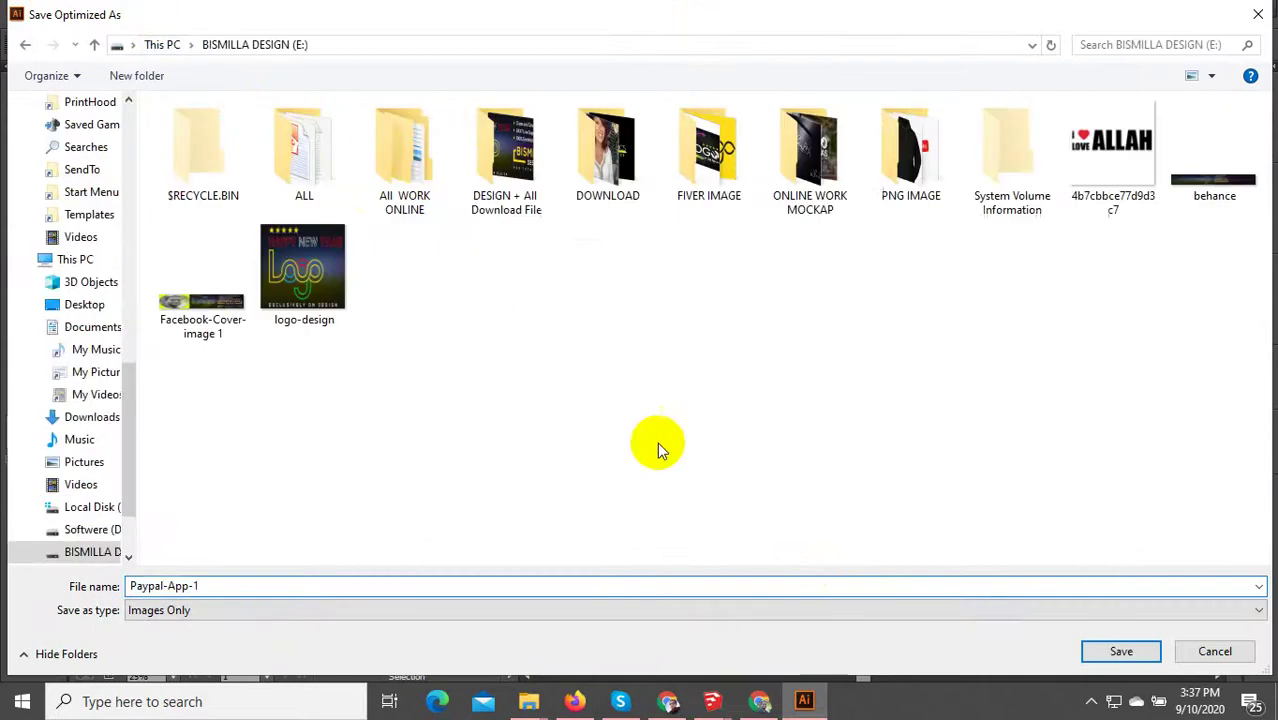
pyautogui.doubleClick(404, 155)
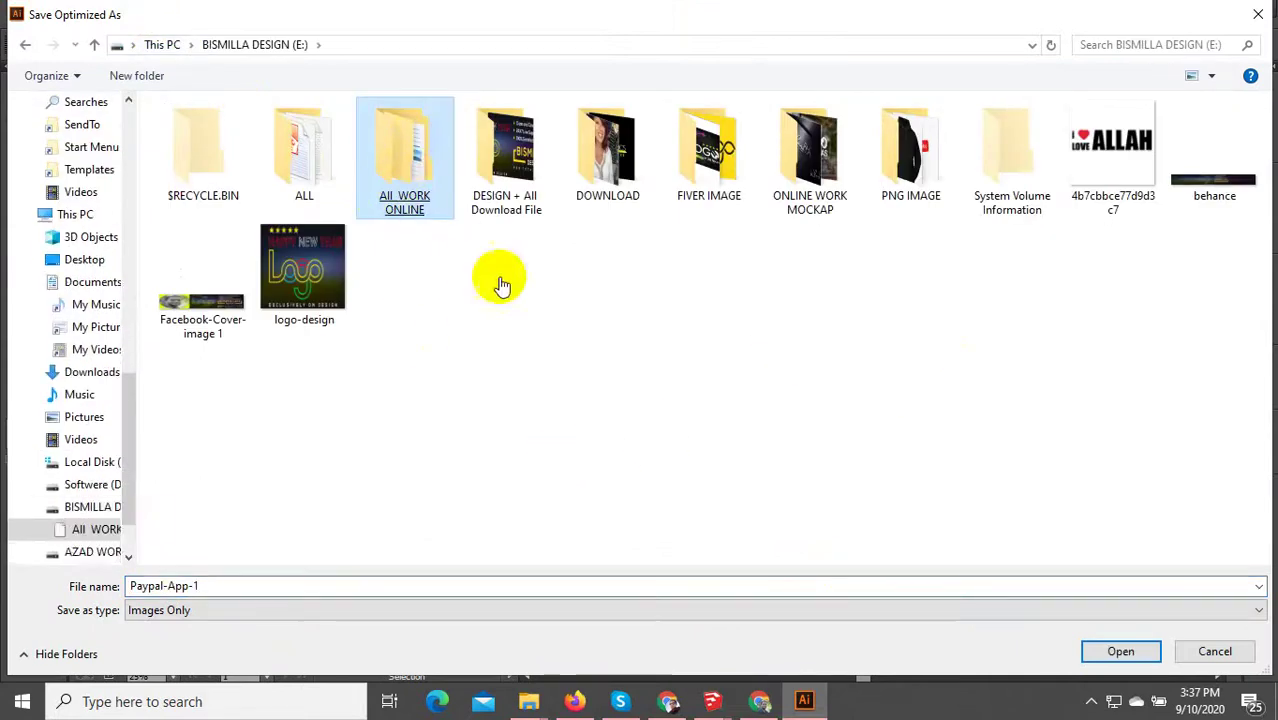
pyautogui.doubleClick(1012, 368)
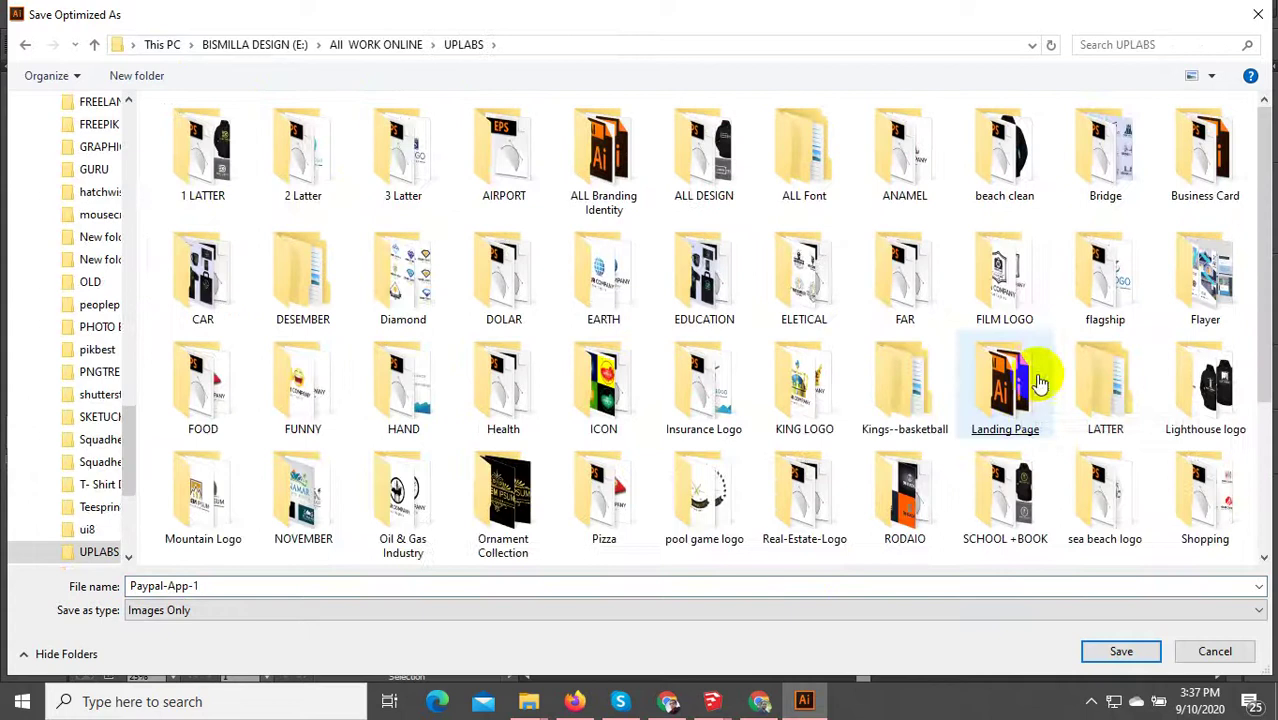
pyautogui.doubleClick(1033, 398)
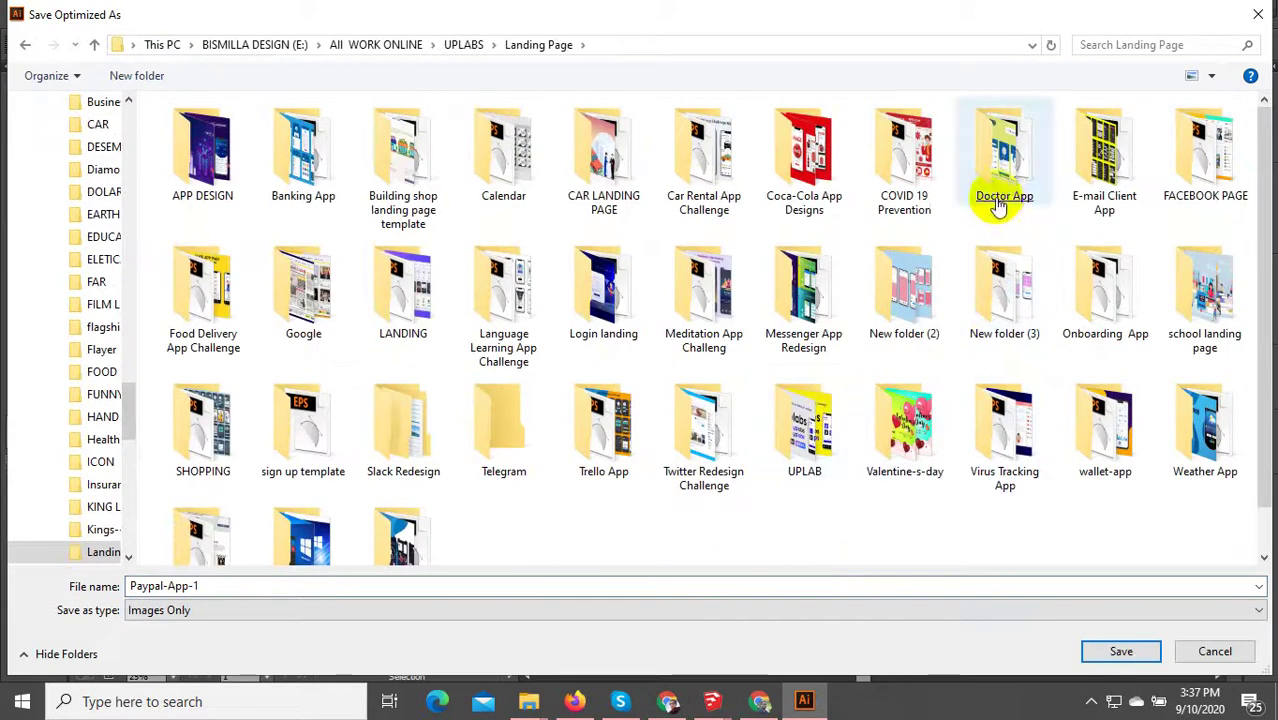
pyautogui.doubleClick(350, 172)
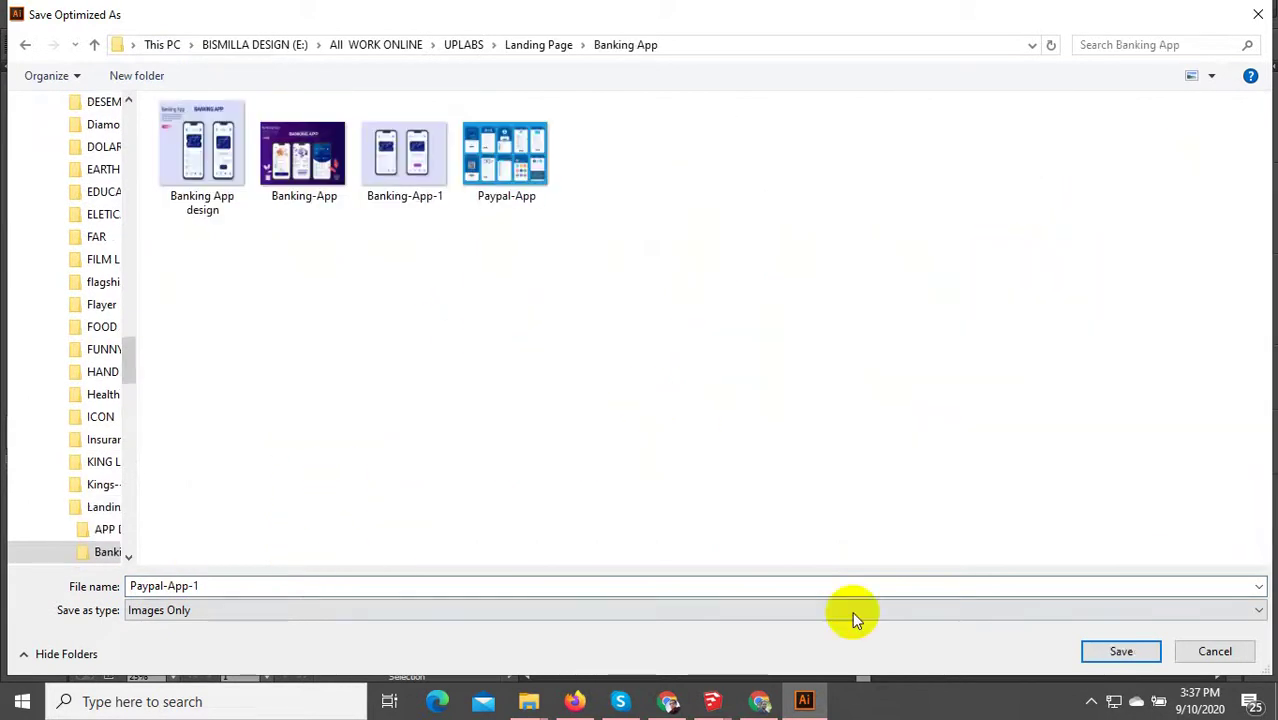
pyautogui.click(1130, 651)
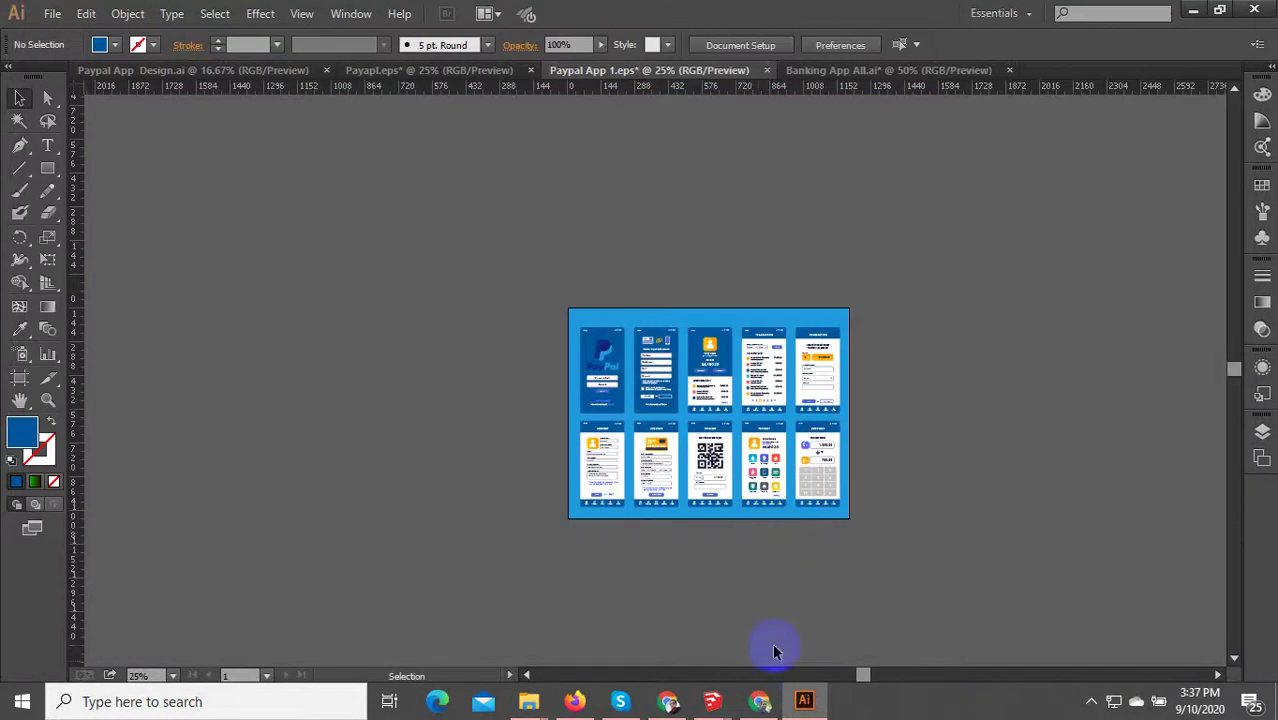
# - Switch to Firefox, open the UpLabs challenges list in a new tab and the designer's own profile in the current one
pyautogui.click(575, 701)
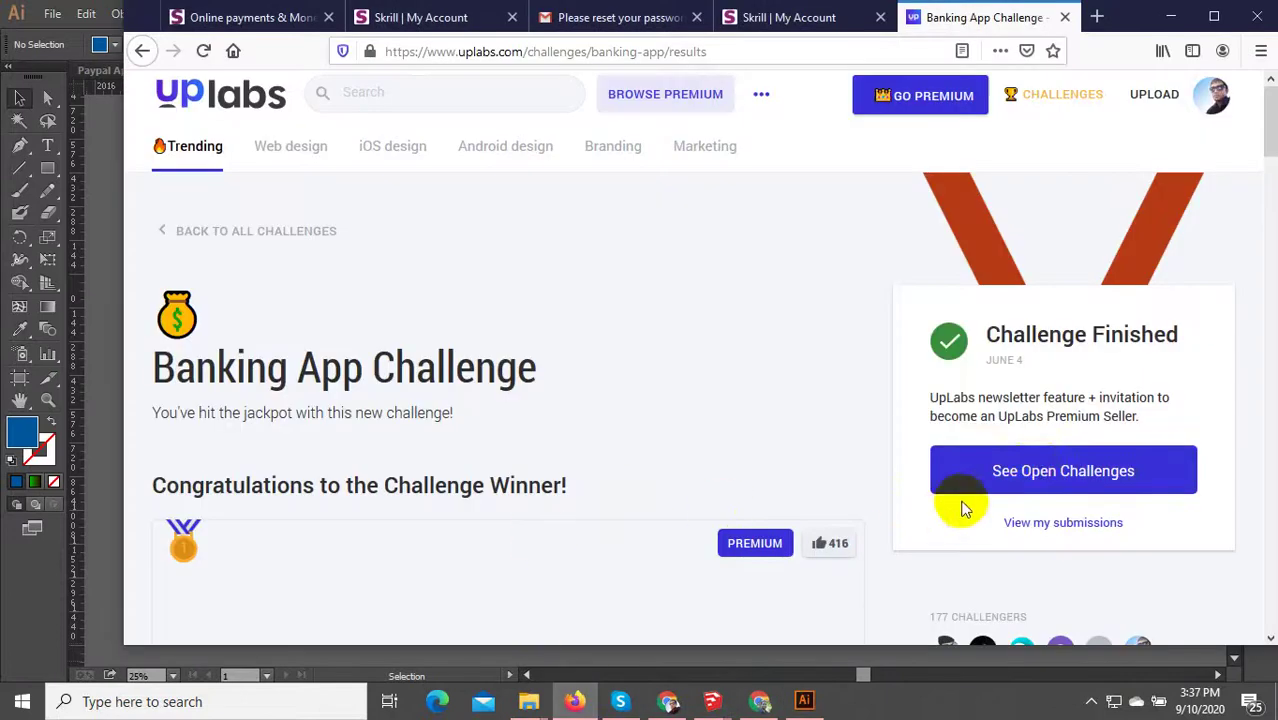
pyautogui.scroll(-5, 722, 494)
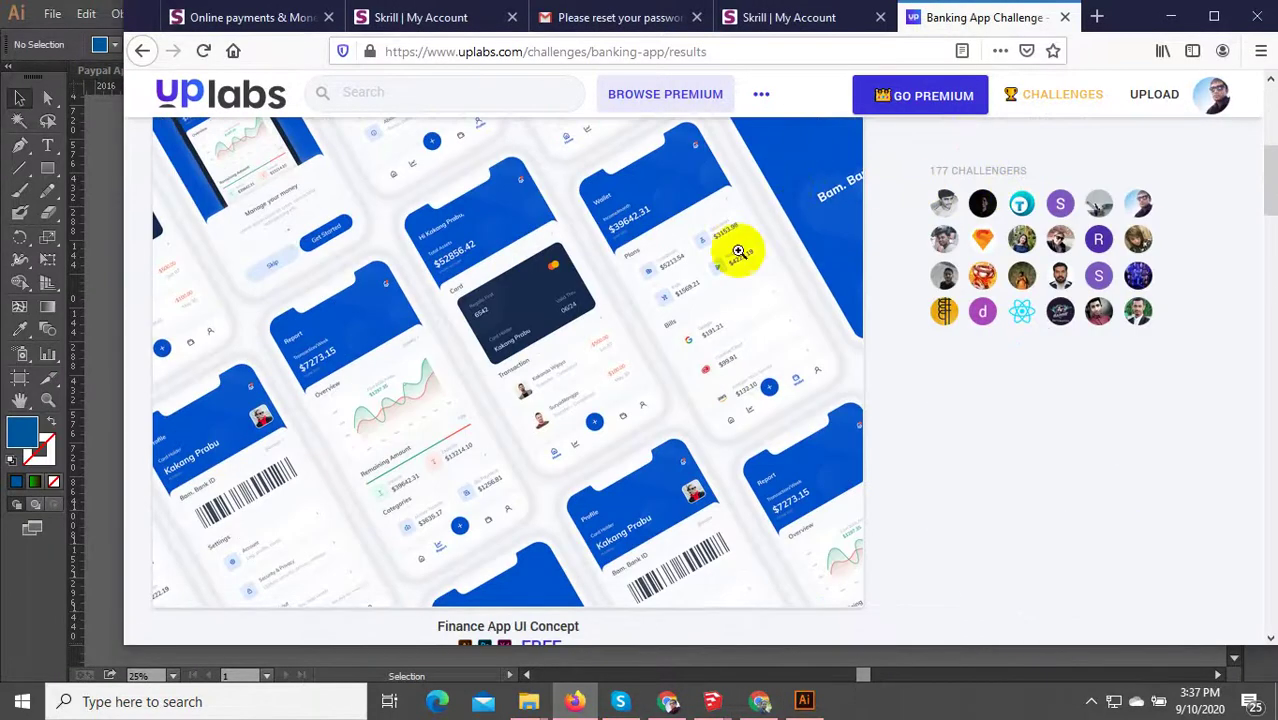
pyautogui.scroll(5, 736, 245)
pyautogui.middleClick(1061, 100)
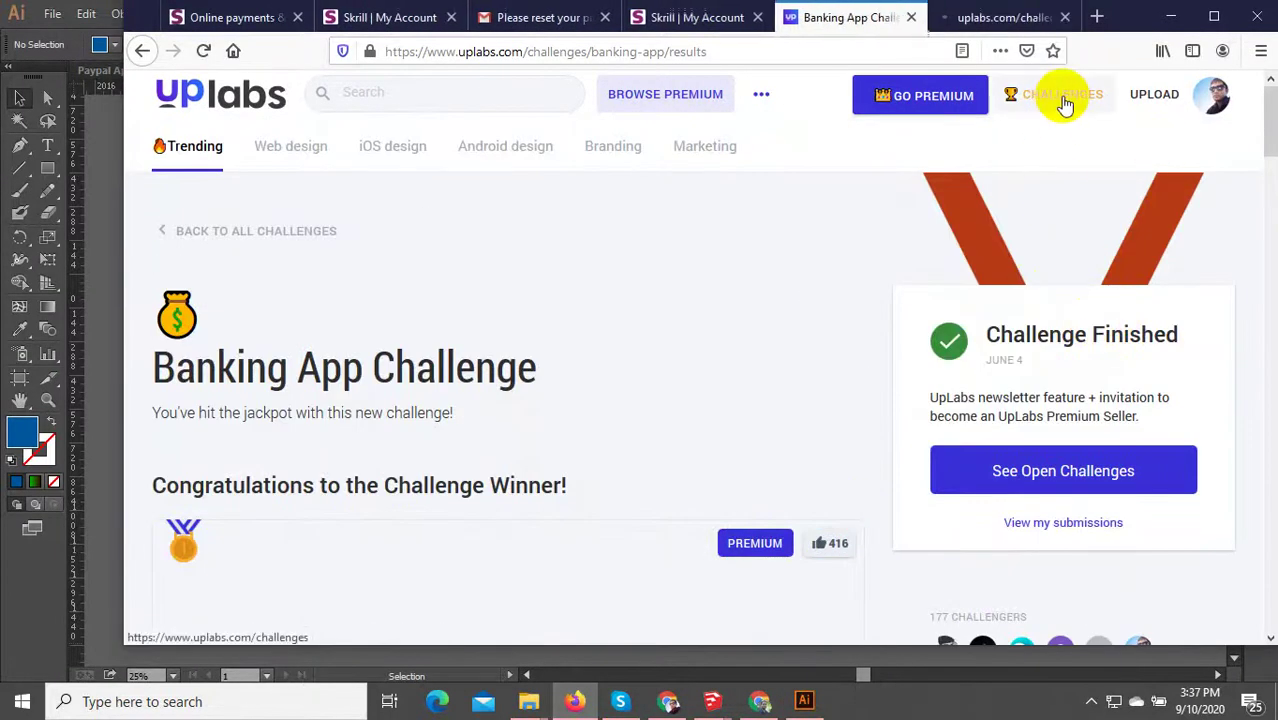
pyautogui.click(1217, 103)
pyautogui.click(1135, 134)
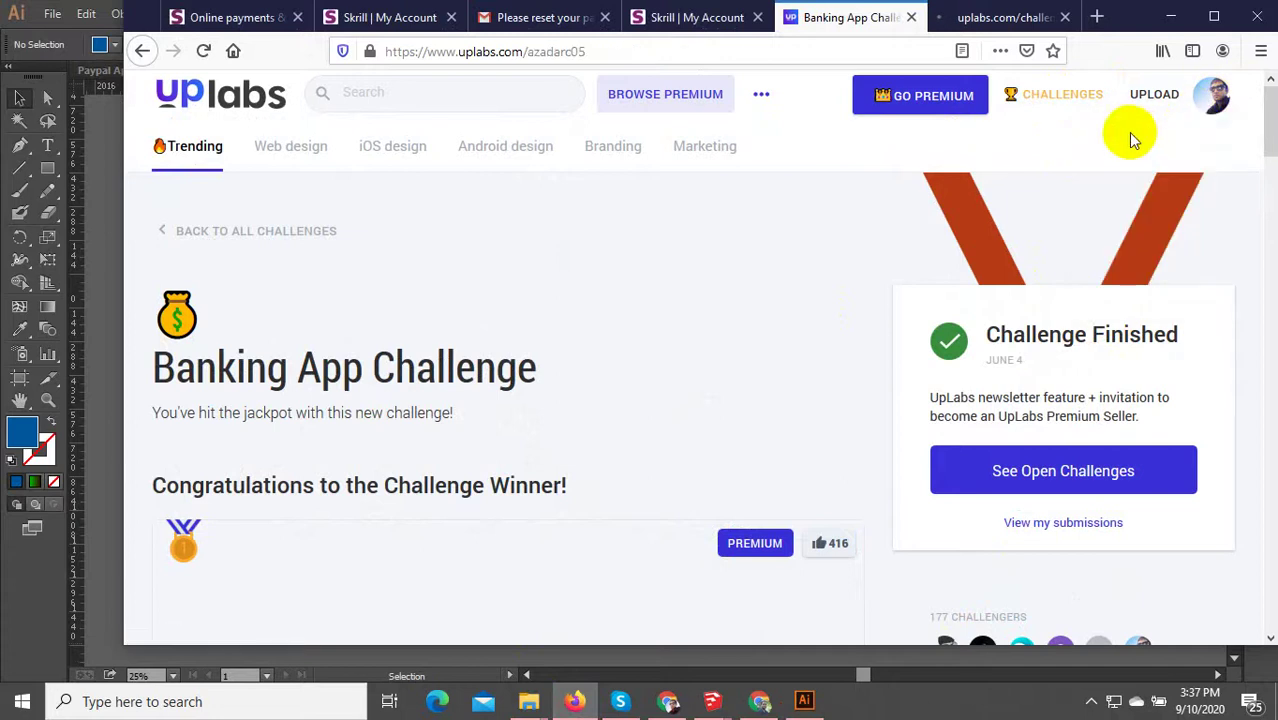
pyautogui.click(955, 18)
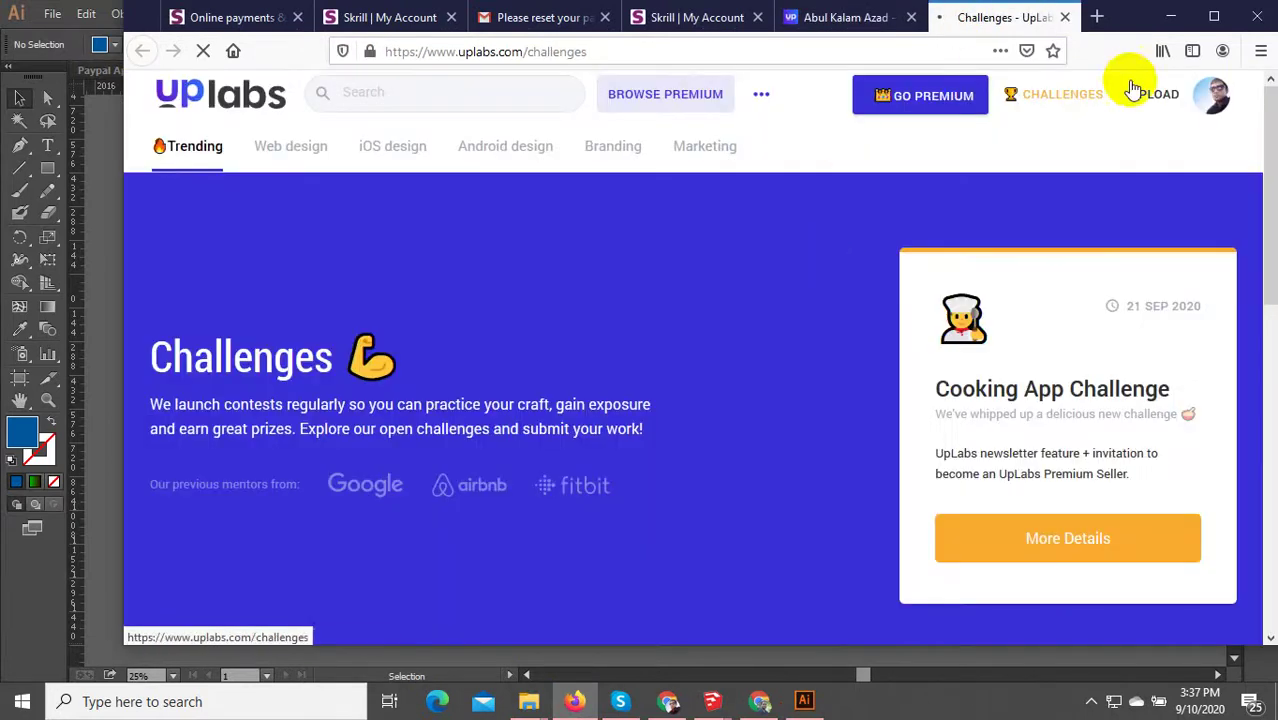
pyautogui.click(1214, 17)
pyautogui.hotkey('ctrl', 'shift', 'Tab')
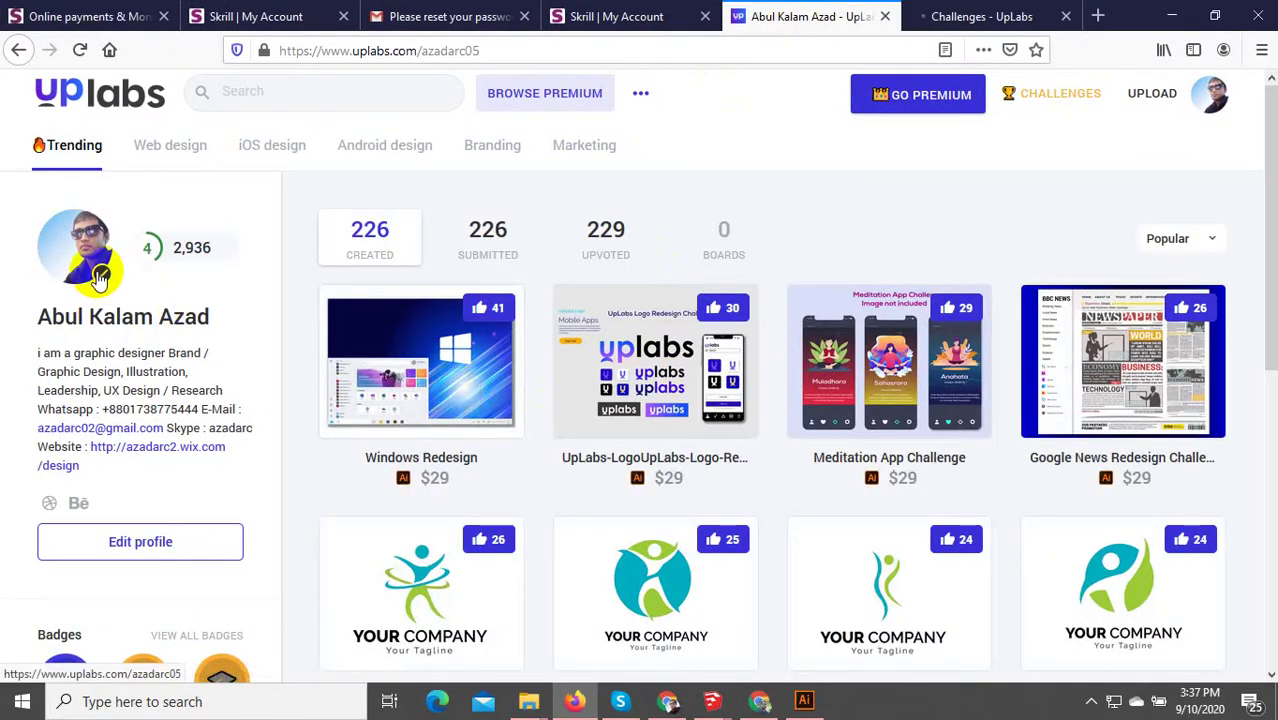
# - Look over the profile's published designs, and find the PayPal App Redesign Challenge in the challenges list
pyautogui.scroll(-5, 160, 300)
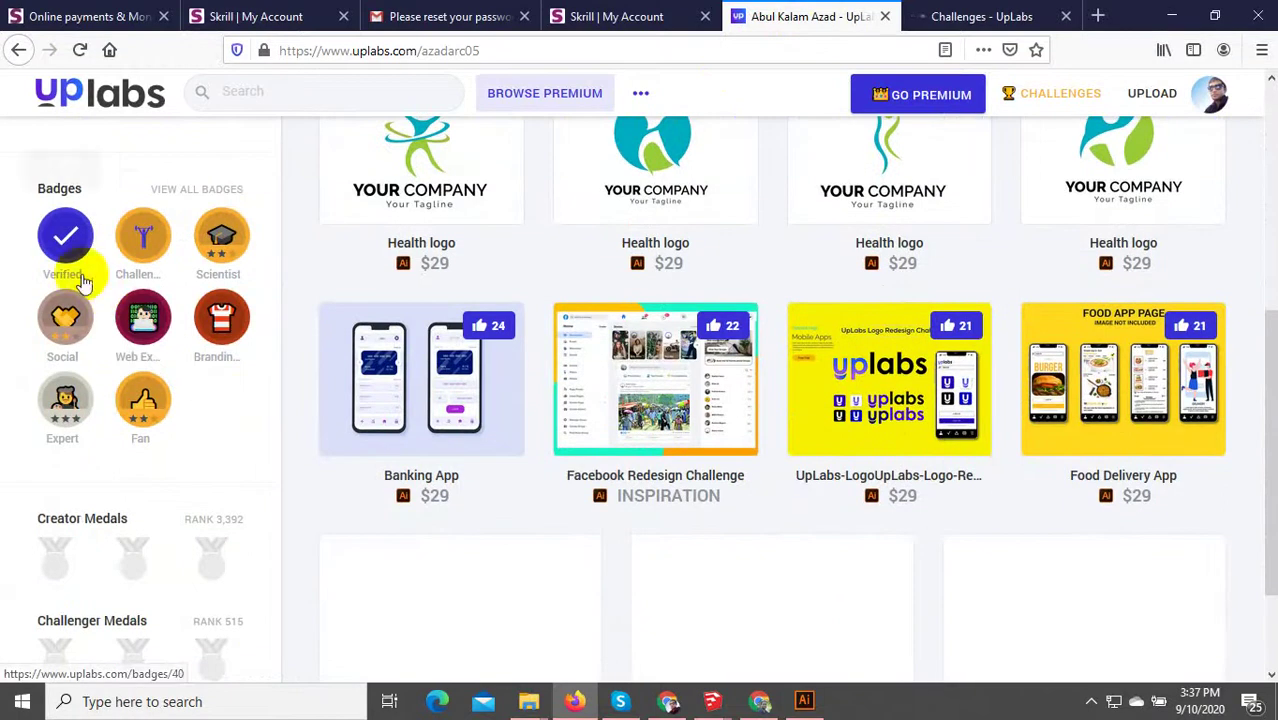
pyautogui.scroll(-2, 590, 391)
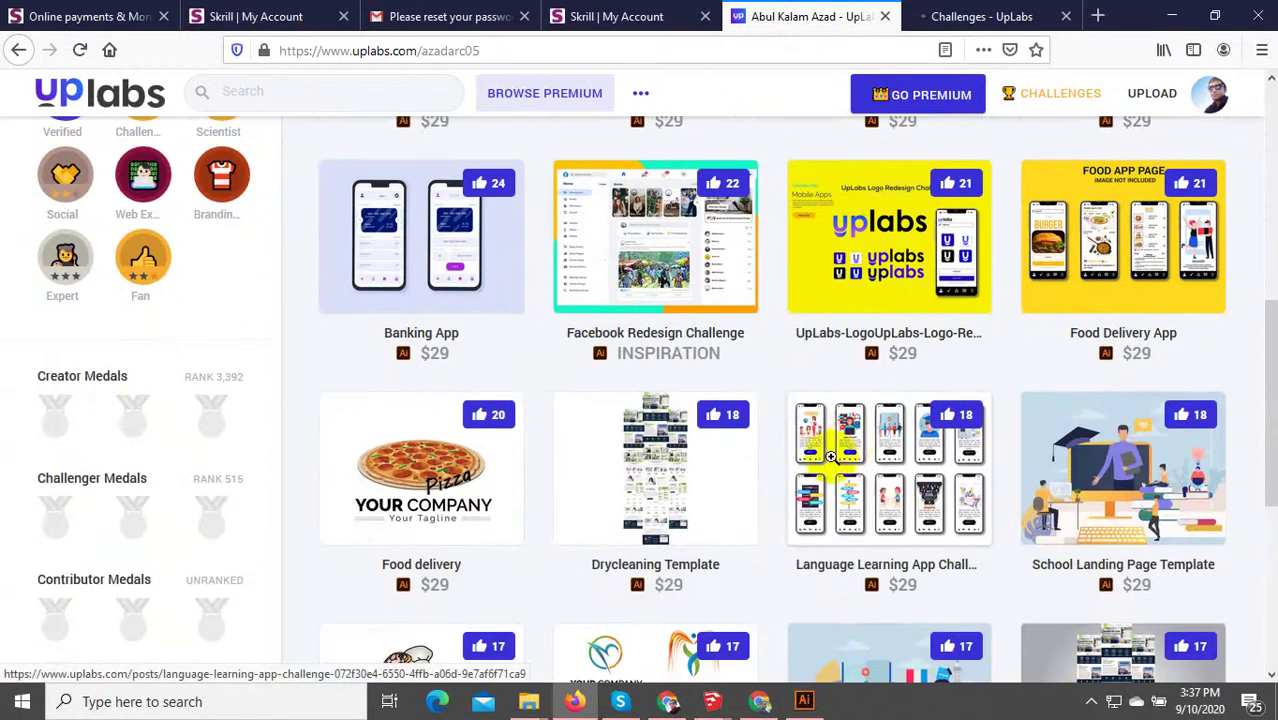
pyautogui.scroll(7, 830, 456)
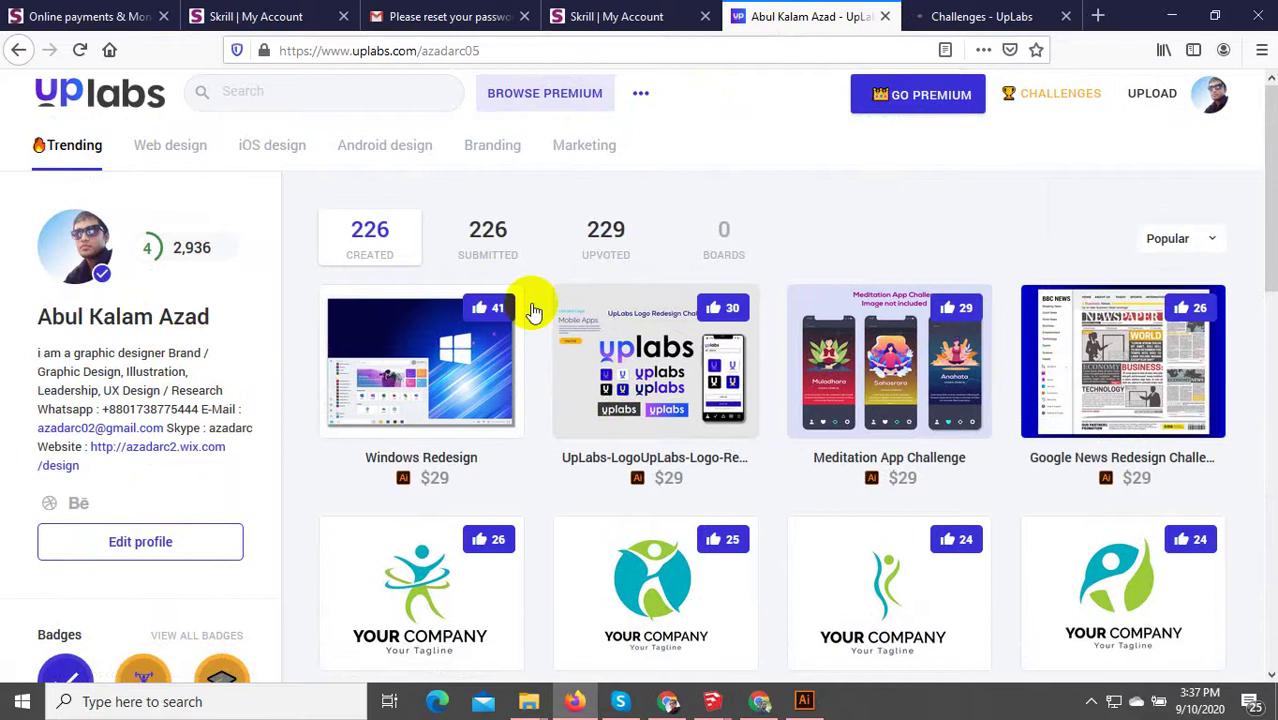
pyautogui.click(1071, 92)
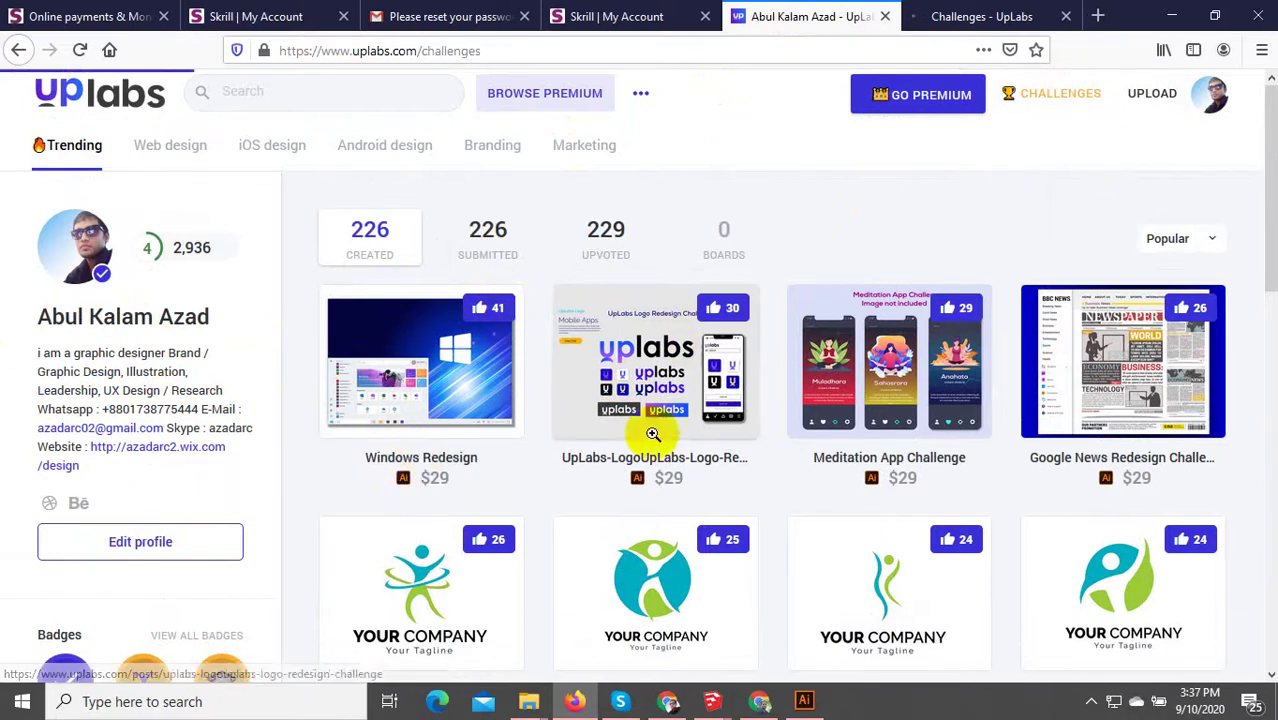
pyautogui.scroll(-5, 650, 434)
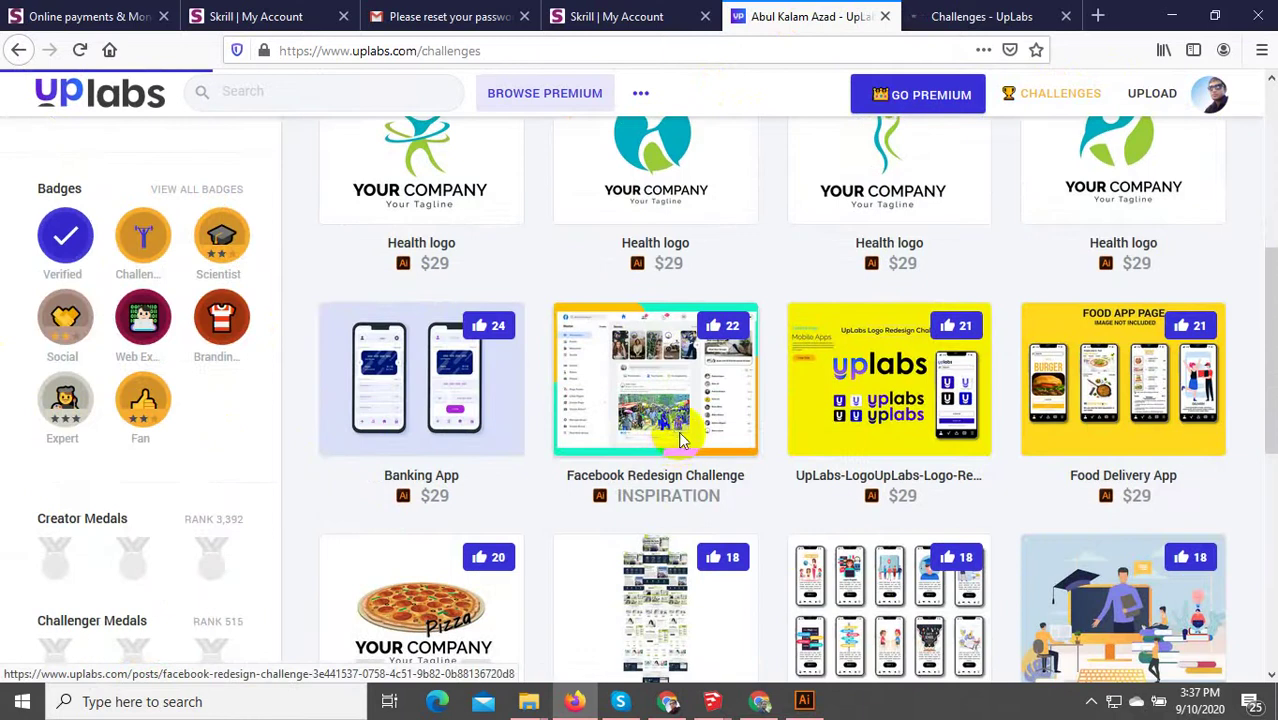
pyautogui.scroll(-10, 663, 414)
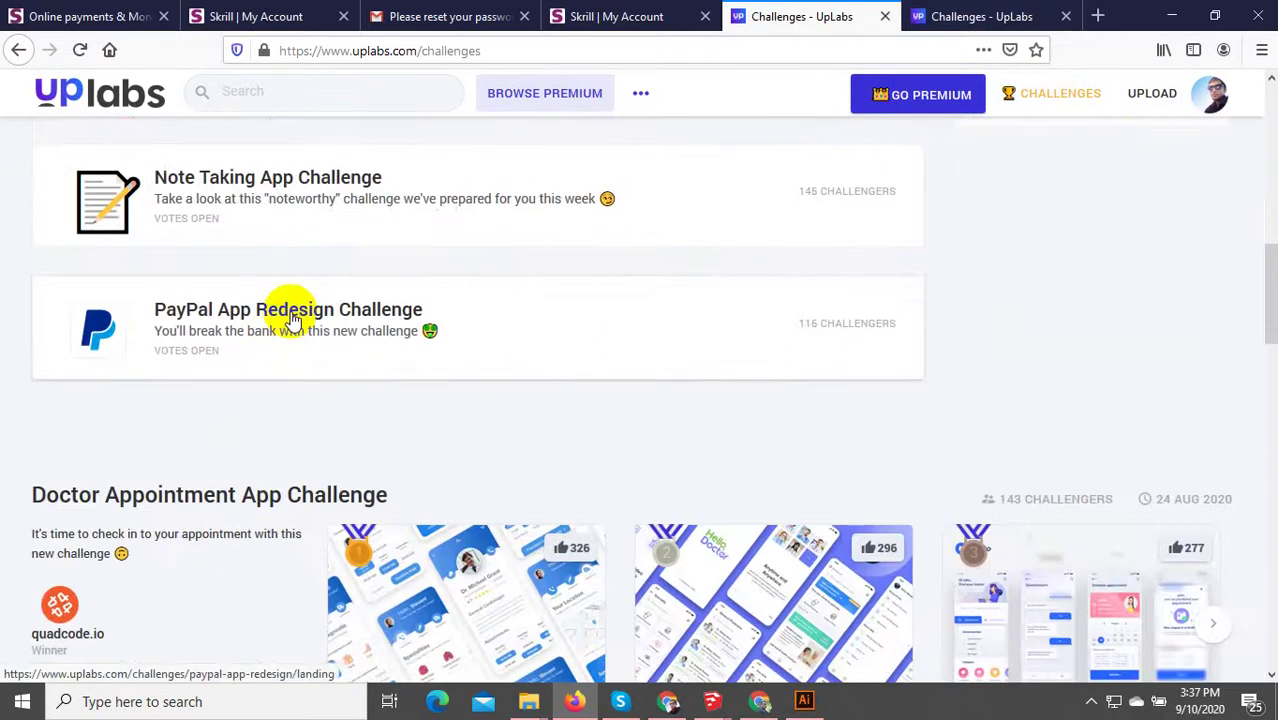
# - Load the designer's own profile in the second UpLabs tab, and accept the PayPal App Redesign Challenge from its instructions page
pyautogui.click(943, 16)
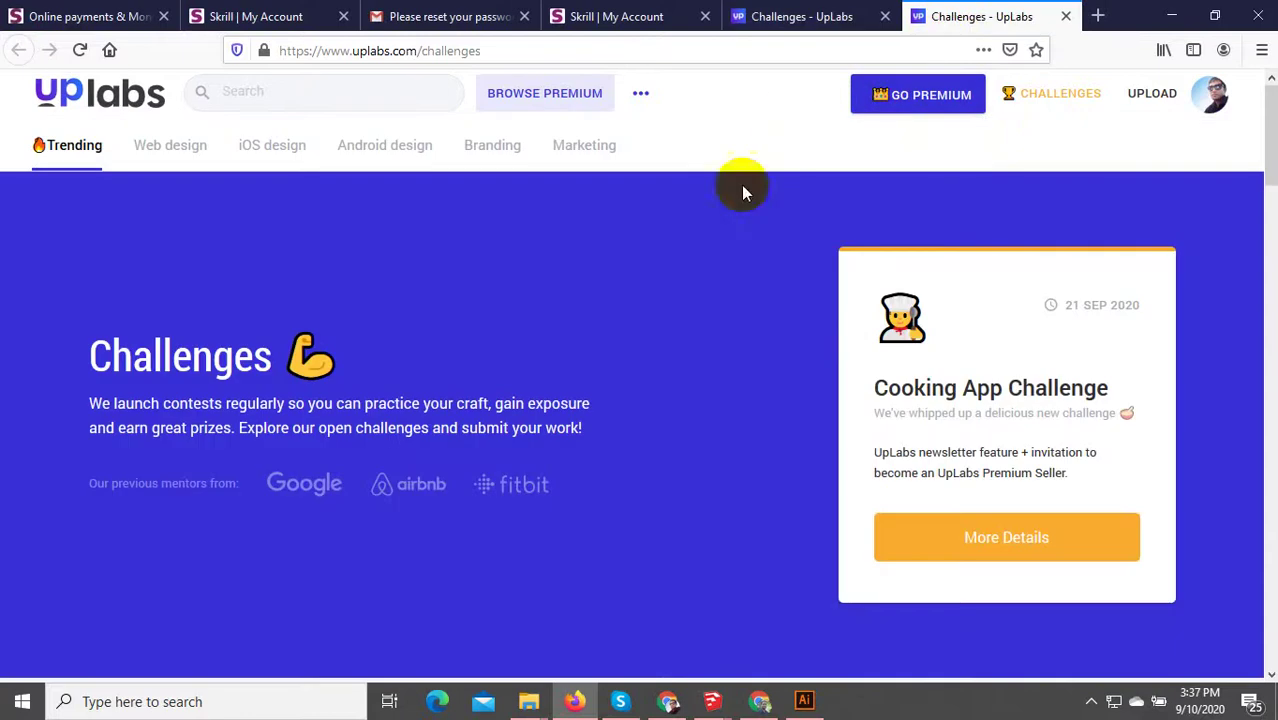
pyautogui.click(1212, 95)
pyautogui.click(785, 16)
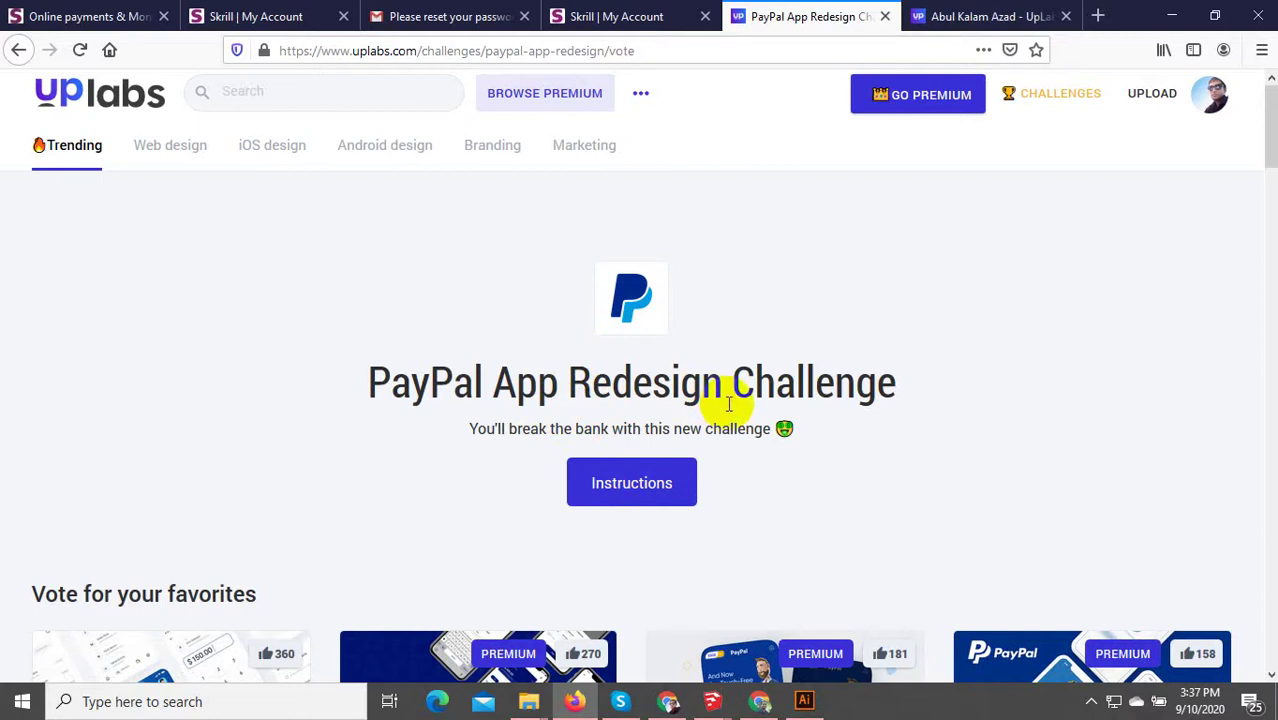
pyautogui.scroll(-5, 765, 419)
pyautogui.scroll(5, 633, 228)
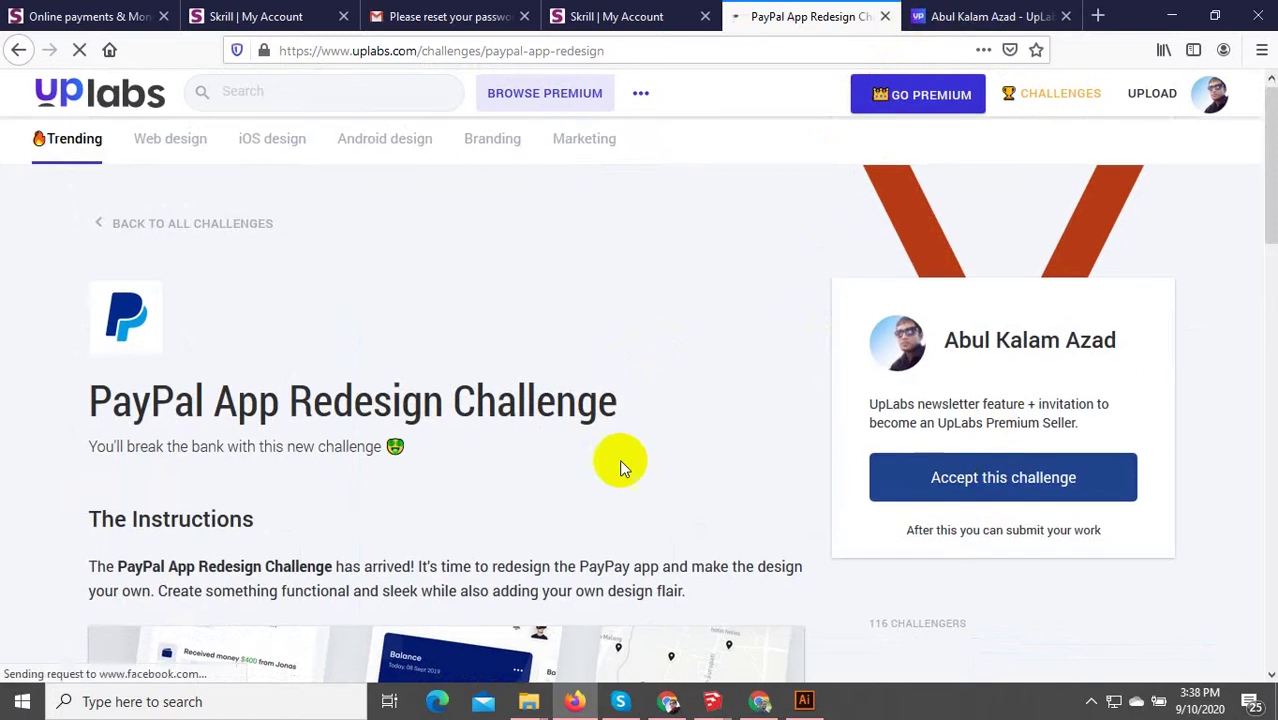
pyautogui.scroll(-3, 619, 459)
# - Open the Windows Redesign post from the profile and select its whole description, from Thanks For Watching to the contact details
pyautogui.hotkey('ctrl', 'Tab')
pyautogui.click(454, 394)
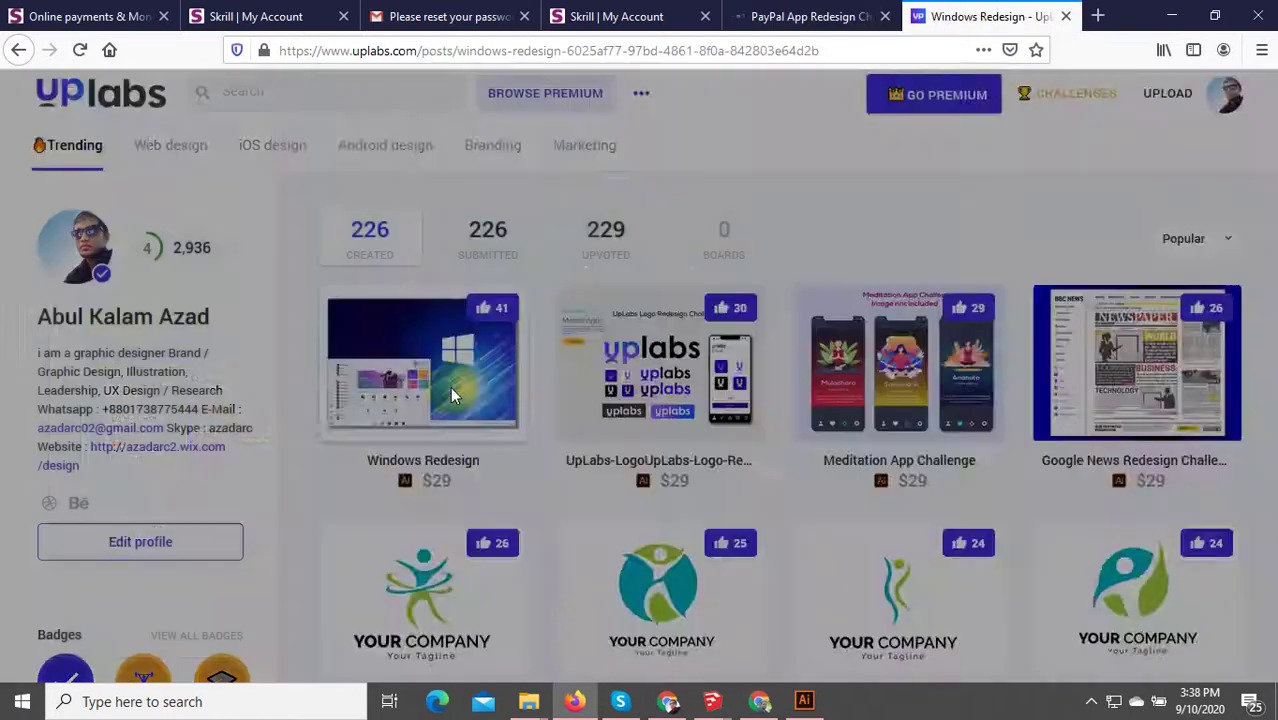
pyautogui.click(1011, 260)
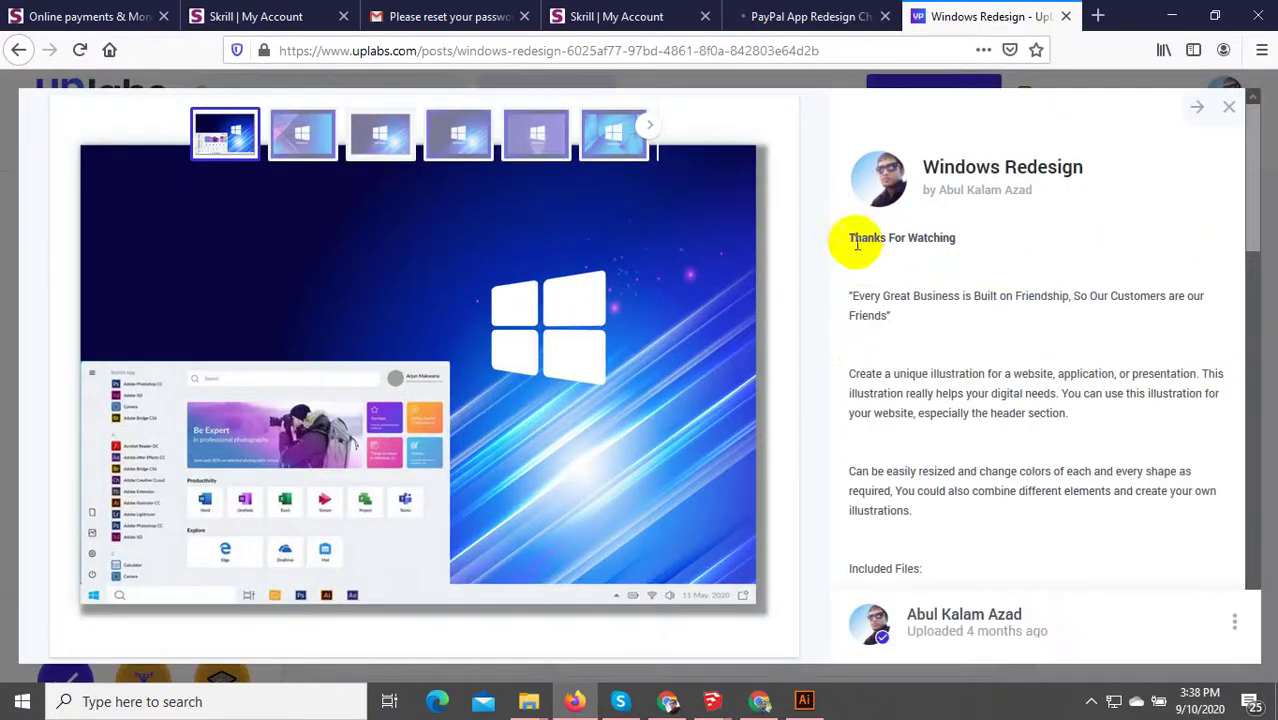
pyautogui.moveTo(852, 242); pyautogui.dragTo(1118, 243)
pyautogui.scroll(-3, 880, 360)
pyautogui.scroll(-5, 880, 360)
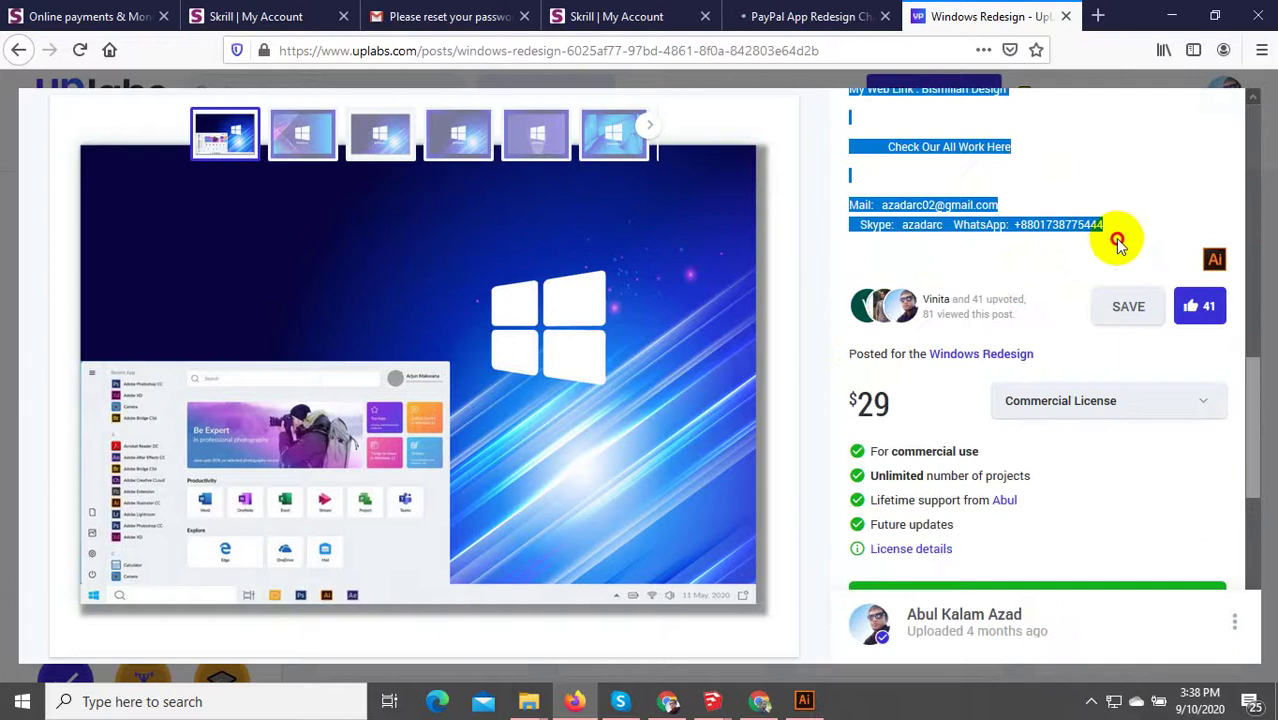
pyautogui.scroll(4, 1084, 290)
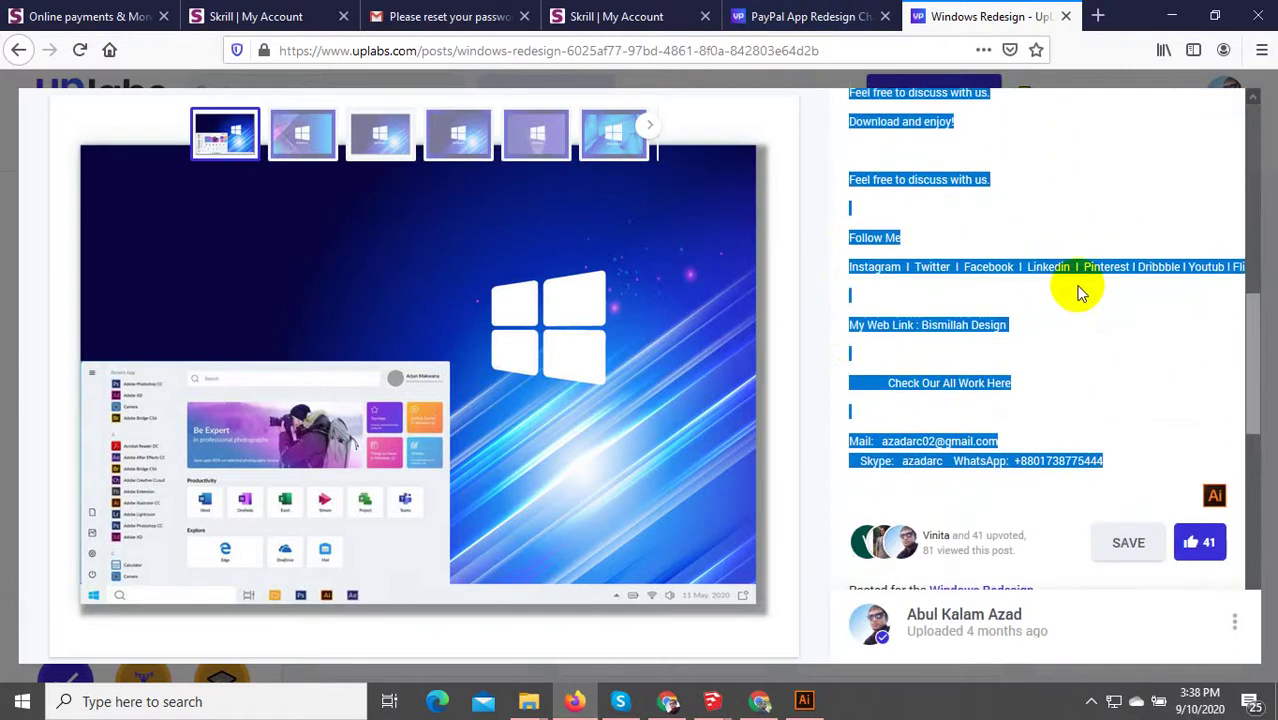
# - Return to the PayPal App Redesign Challenge page, look over its instructions and requirements, and start submitting work to it
pyautogui.click(807, 16)
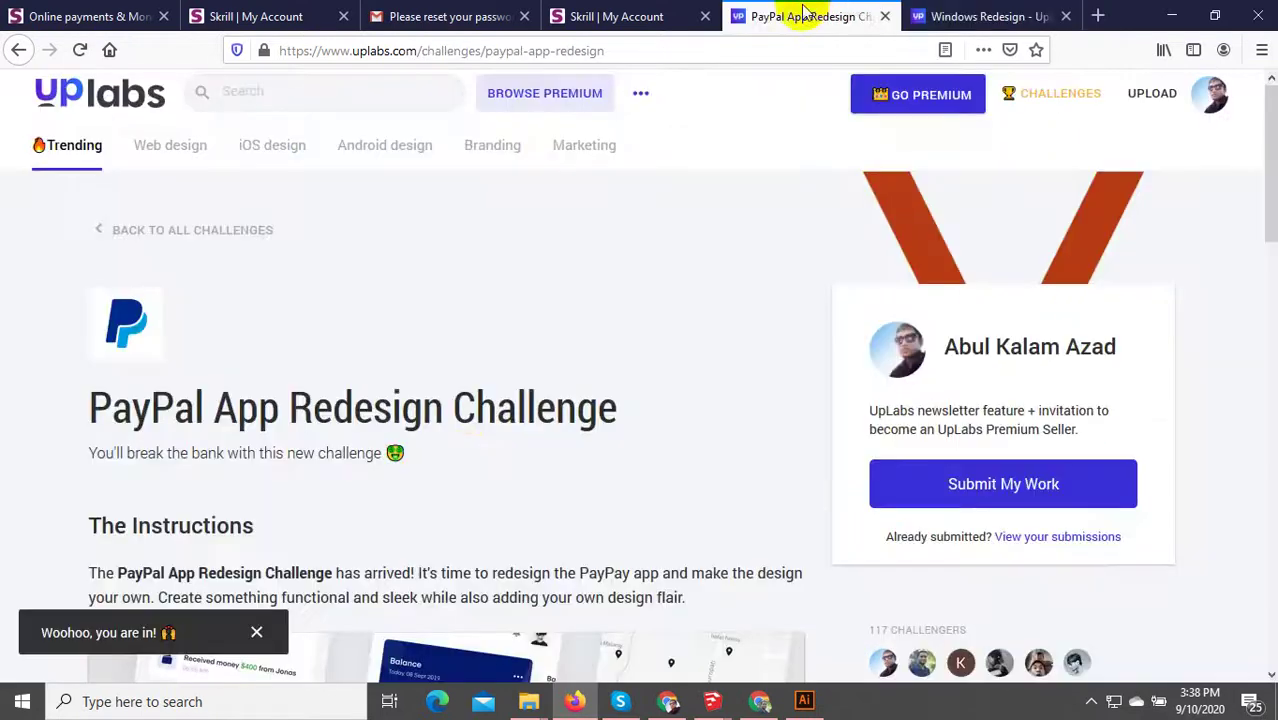
pyautogui.scroll(-10, 470, 459)
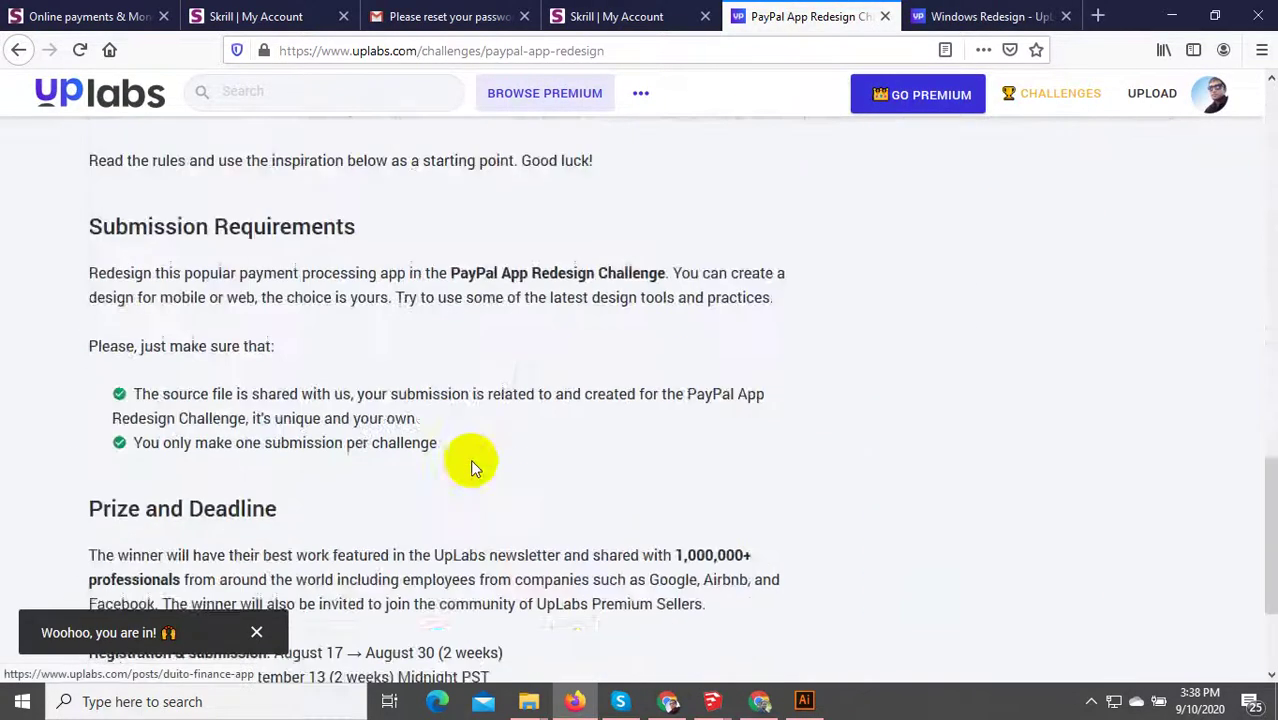
pyautogui.scroll(10, 766, 437)
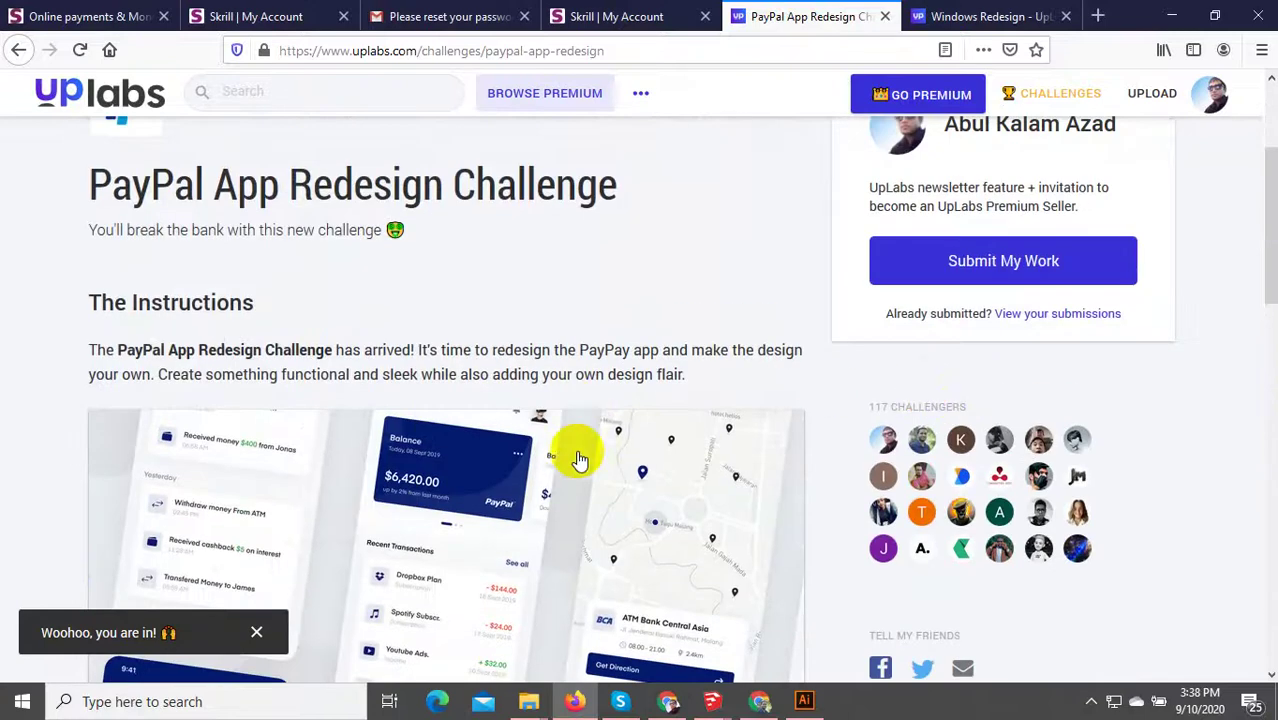
pyautogui.scroll(-2, 679, 505)
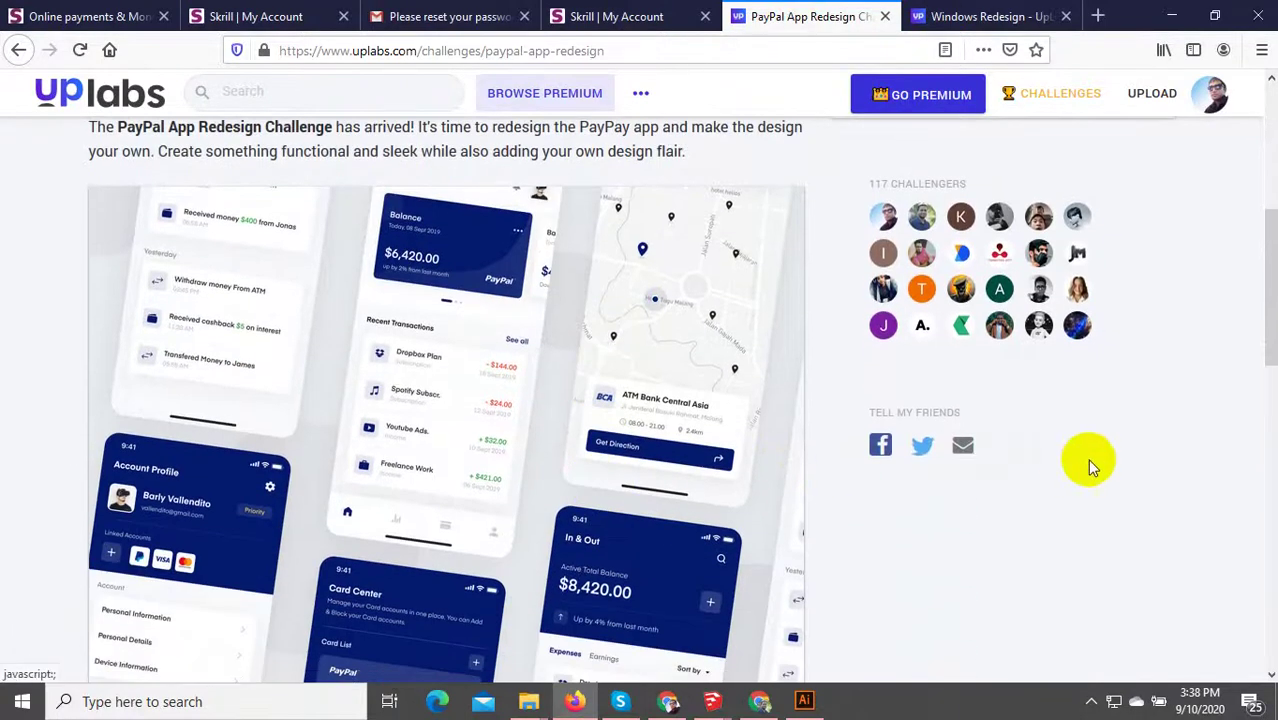
pyautogui.scroll(-6, 1056, 462)
pyautogui.scroll(10, 1056, 462)
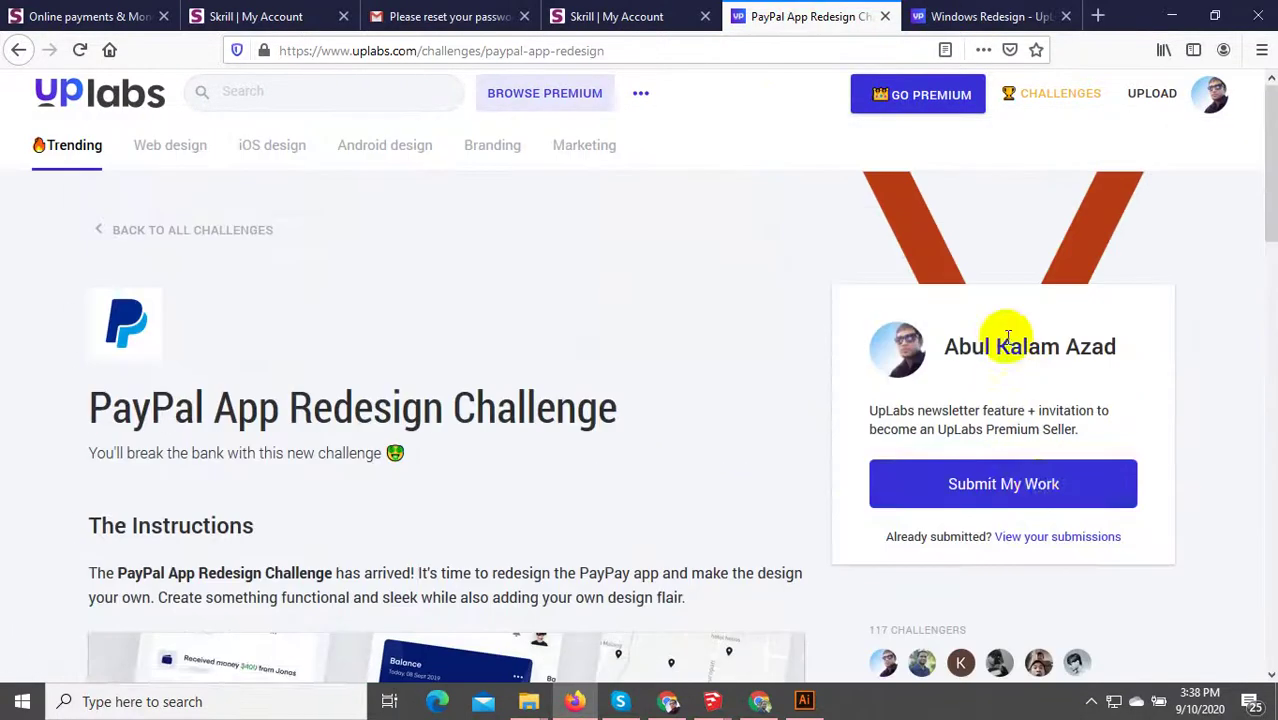
pyautogui.click(1042, 495)
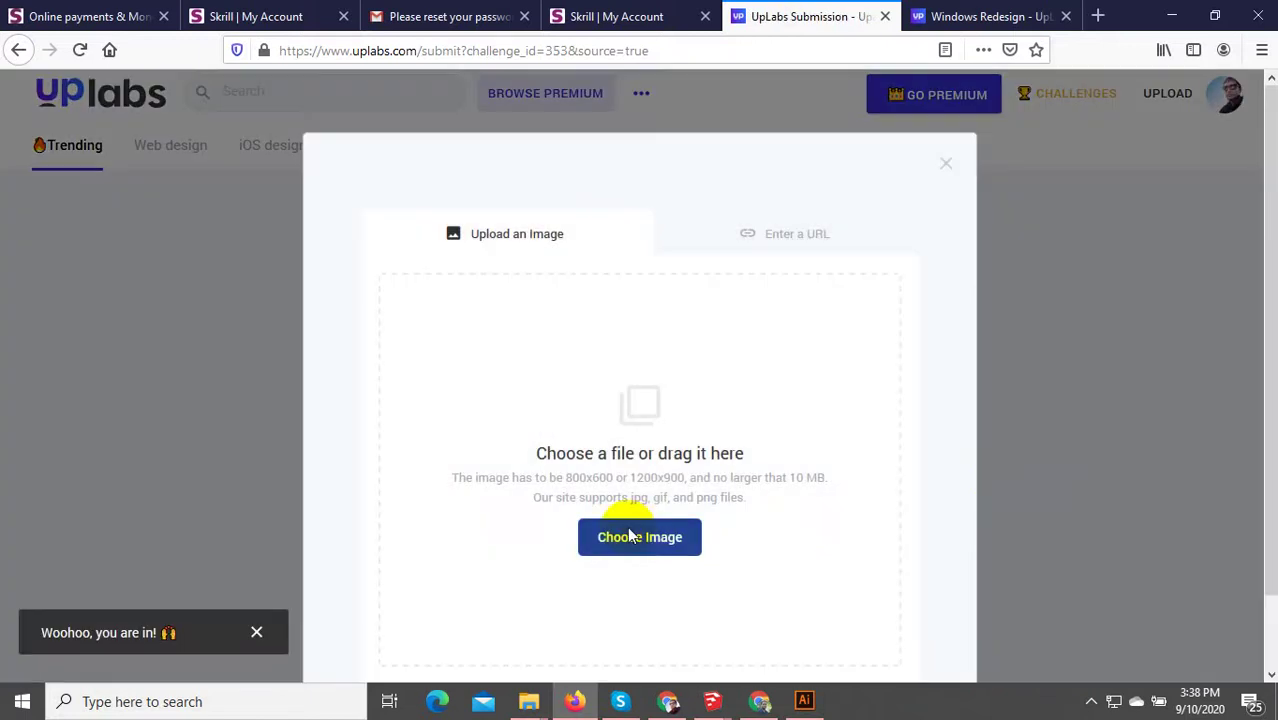
# - Upload the Paypal-App-1 image from the Landing Page > Banking App folder as the submission's preview image
pyautogui.click(630, 537)
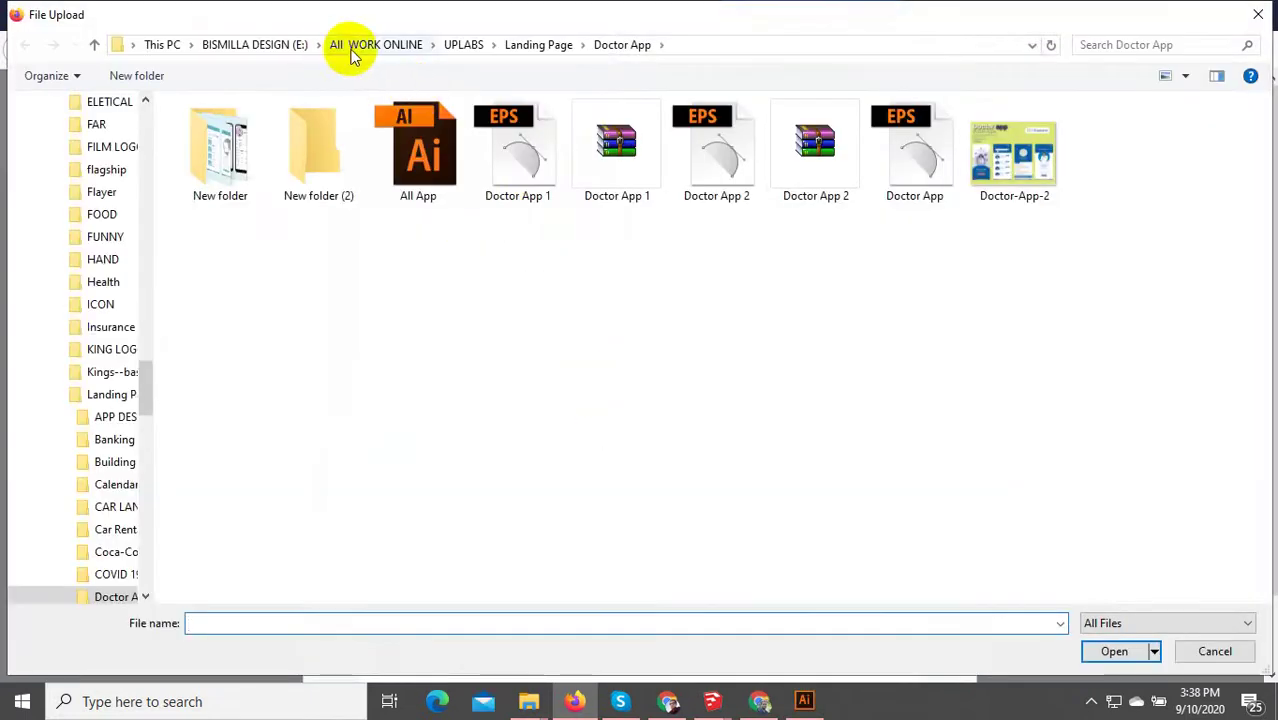
pyautogui.click(528, 46)
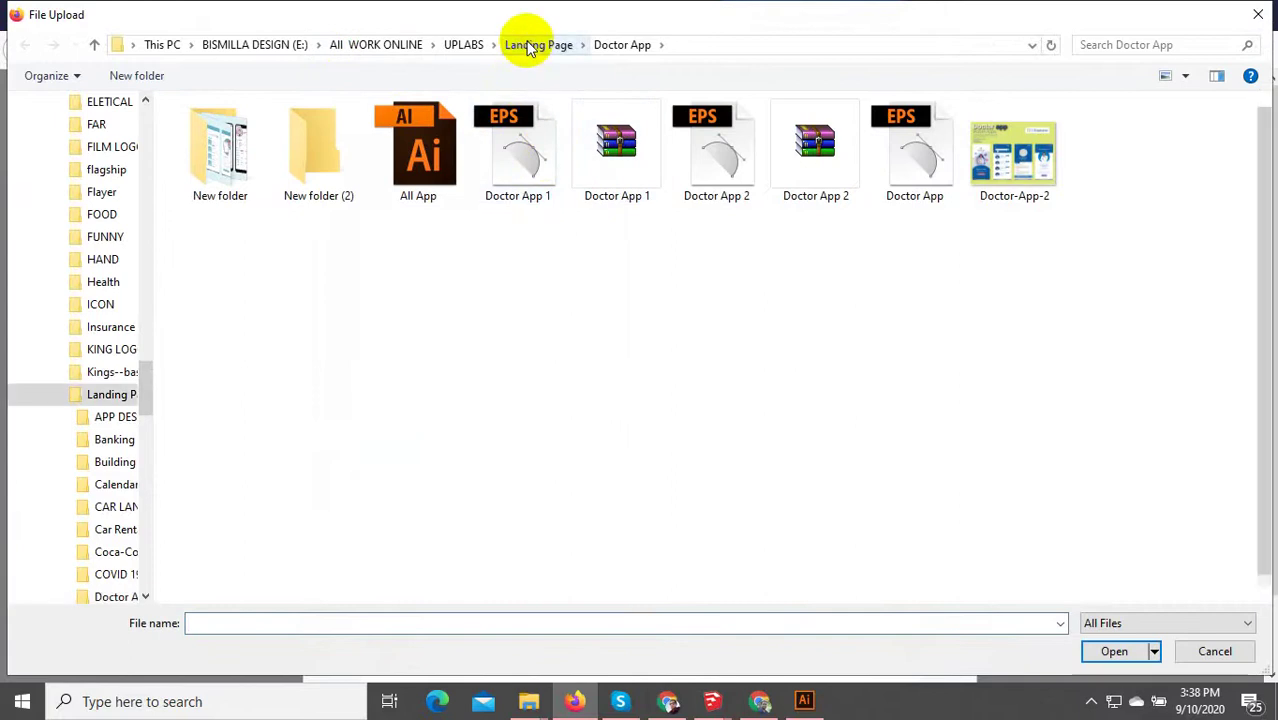
pyautogui.doubleClick(328, 147)
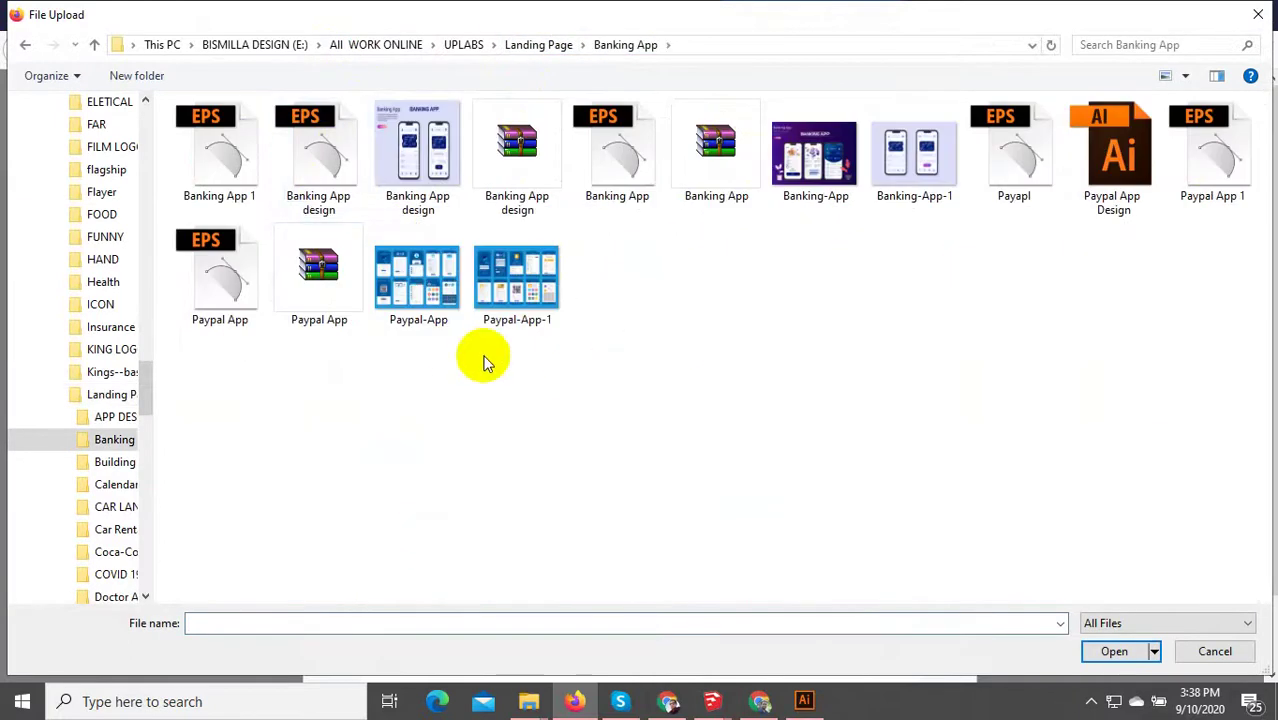
pyautogui.doubleClick(516, 280)
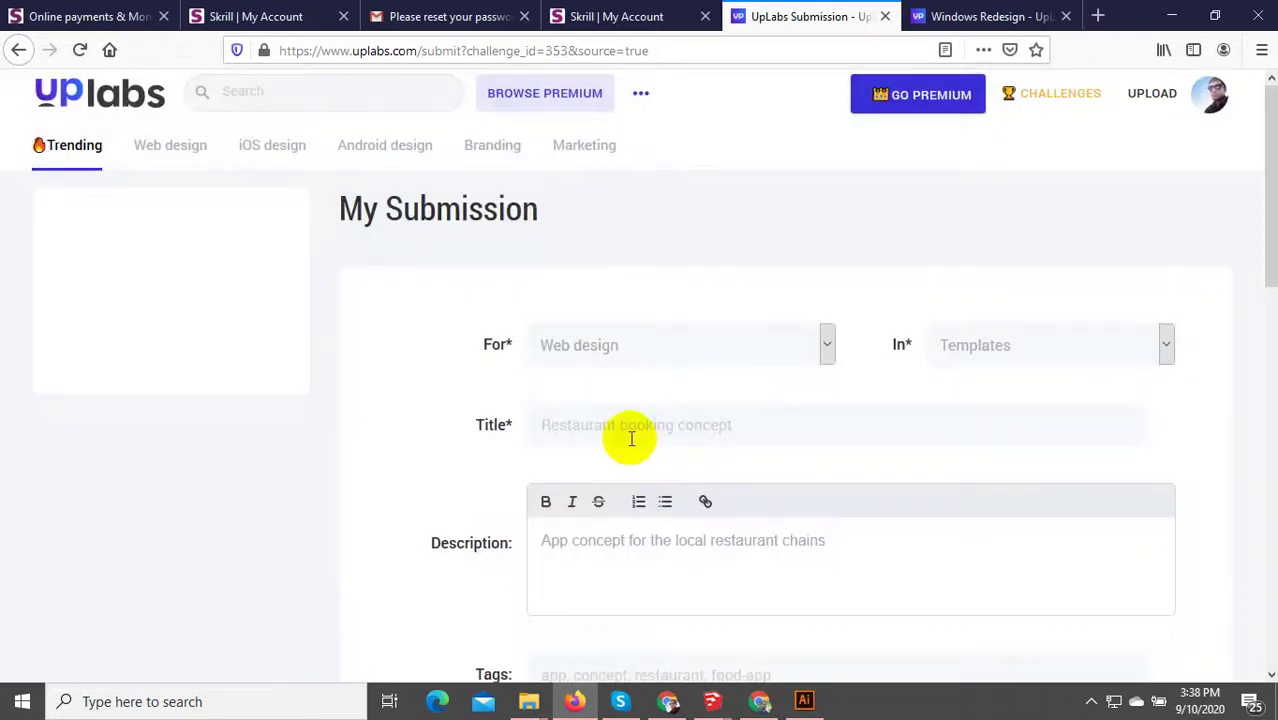
# - Paste the copied Windows Redesign text into the submission's description
pyautogui.click(622, 536)
pyautogui.hotkey('ctrl', 'v')
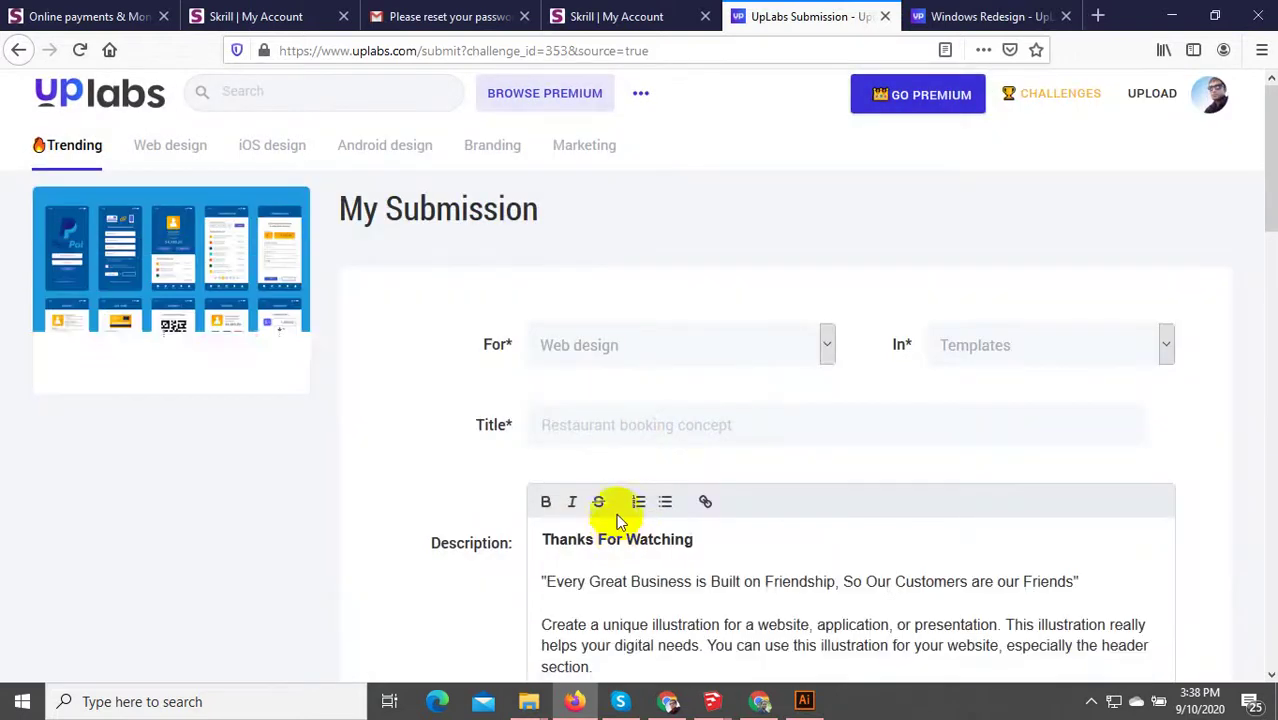
pyautogui.click(605, 441)
# - Close the Windows Redesign post in the other UpLabs tab and go back to the challenges list there
pyautogui.click(990, 16)
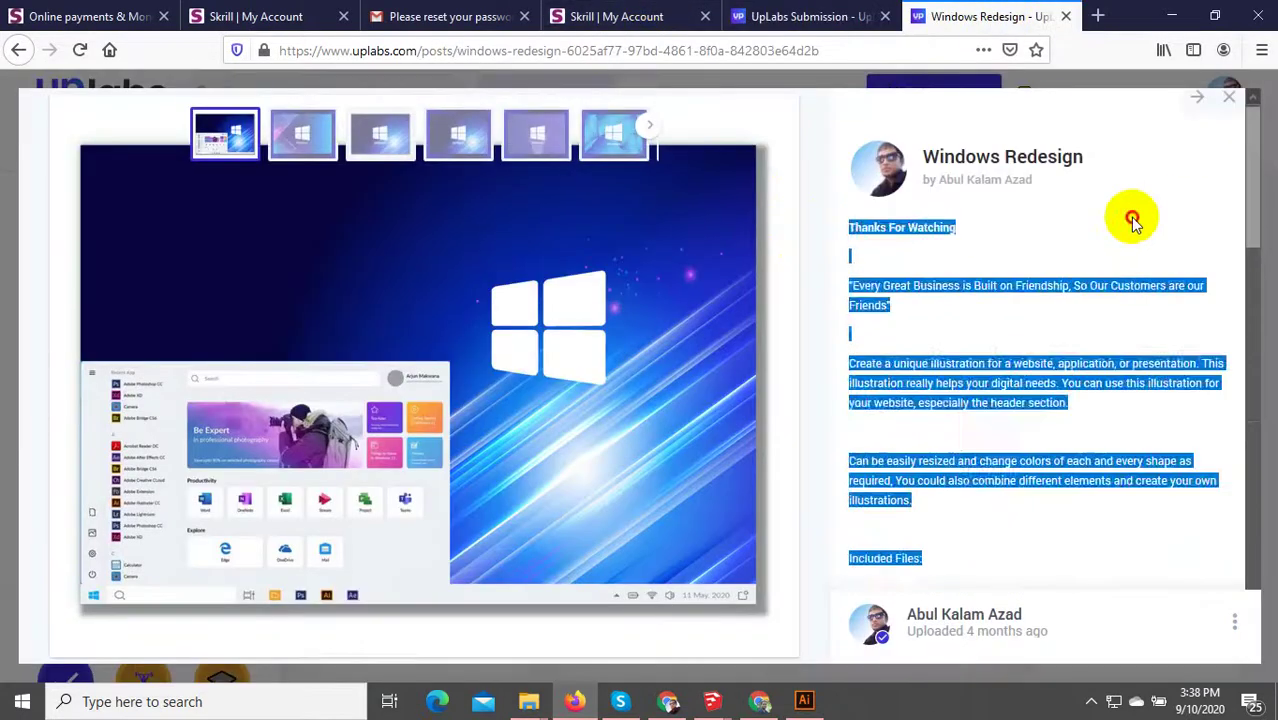
pyautogui.click(1133, 222)
pyautogui.click(1229, 97)
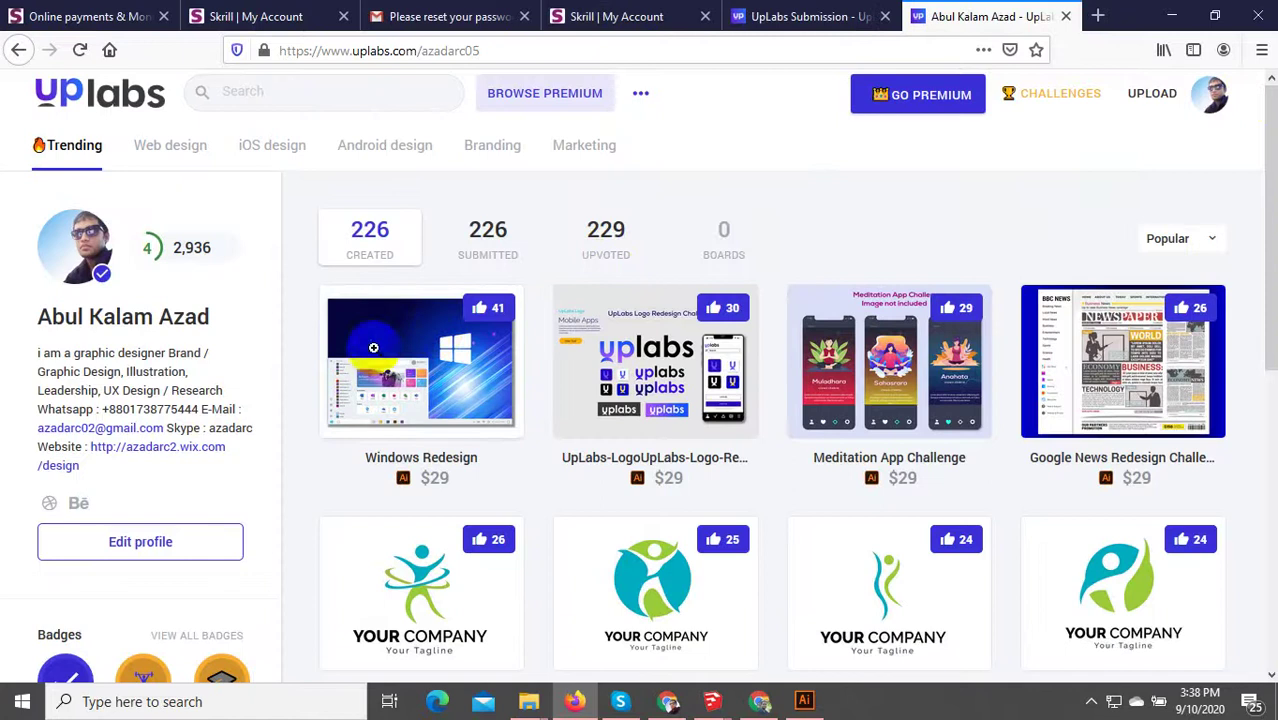
# - Return to the submission form and set the category it is for to Branding
pyautogui.click(786, 10)
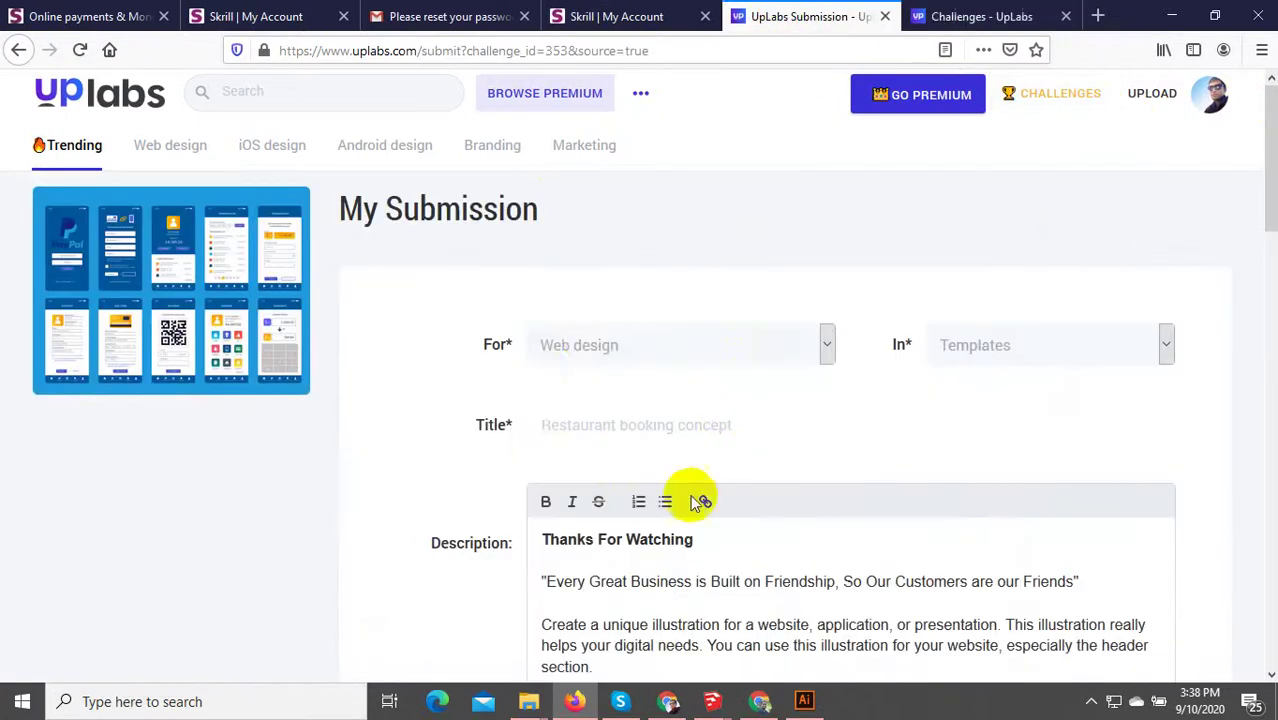
pyautogui.click(585, 344)
pyautogui.click(584, 465)
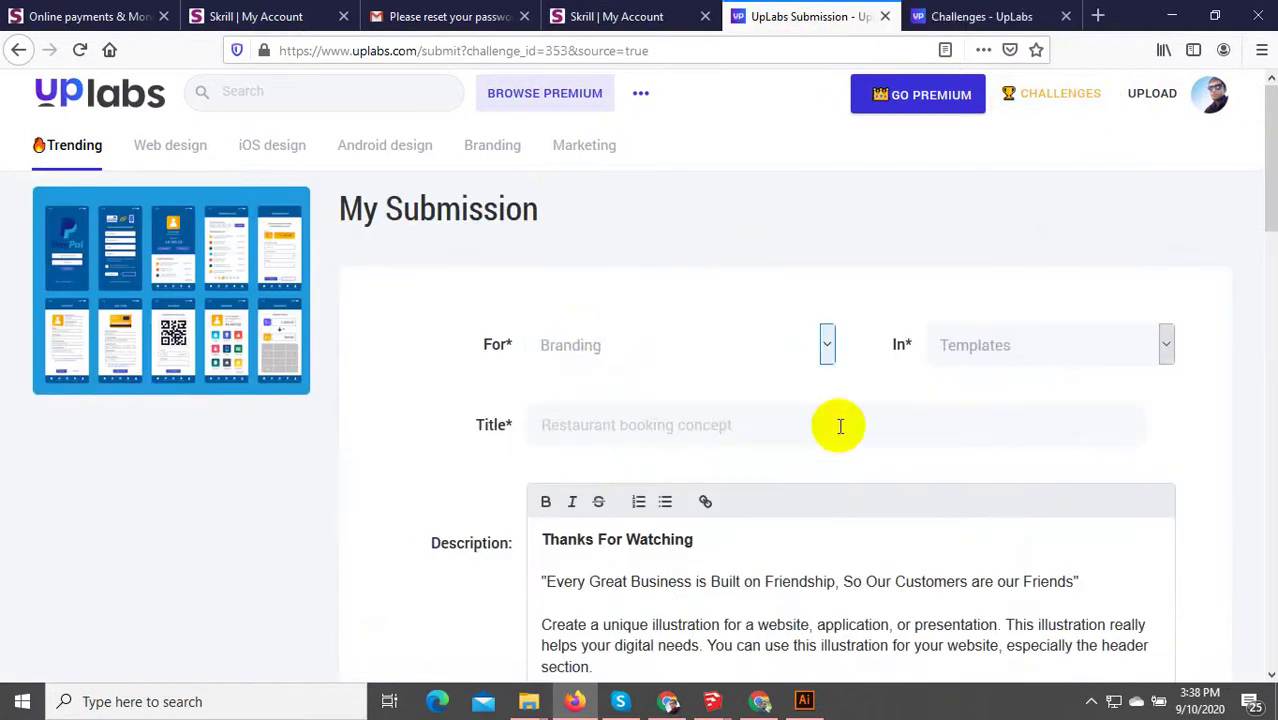
pyautogui.scroll(-7, 665, 503)
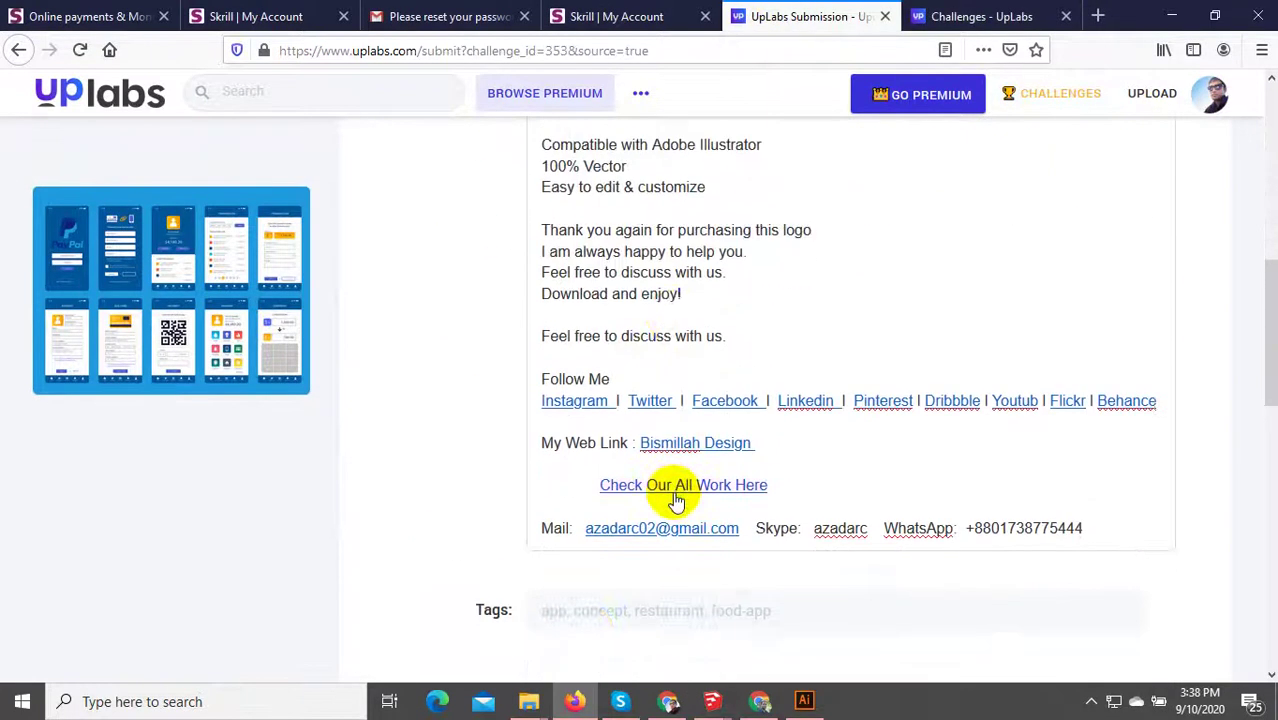
pyautogui.scroll(-2, 676, 500)
pyautogui.click(620, 393)
pyautogui.hotkey('ctrl', 'v')
pyautogui.hotkey('ctrl', 'a')
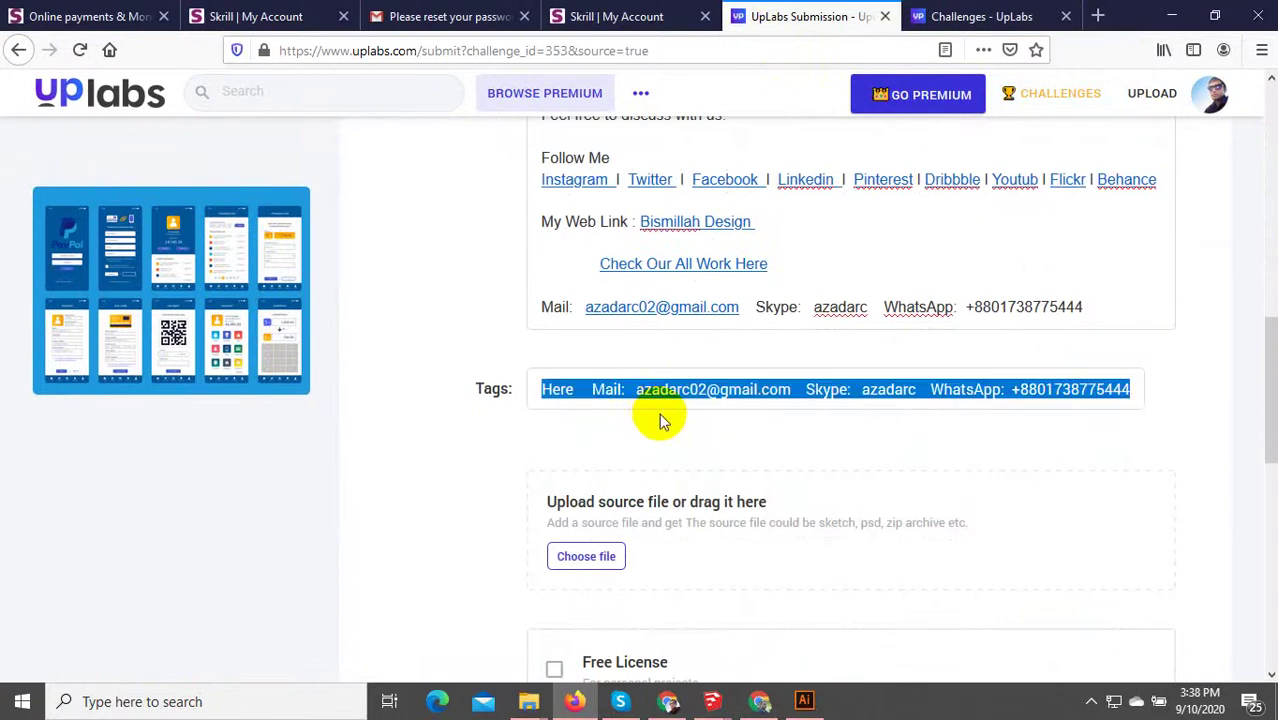
pyautogui.press('BackSpace')
# - Start choosing the source file for the submission
pyautogui.click(588, 556)
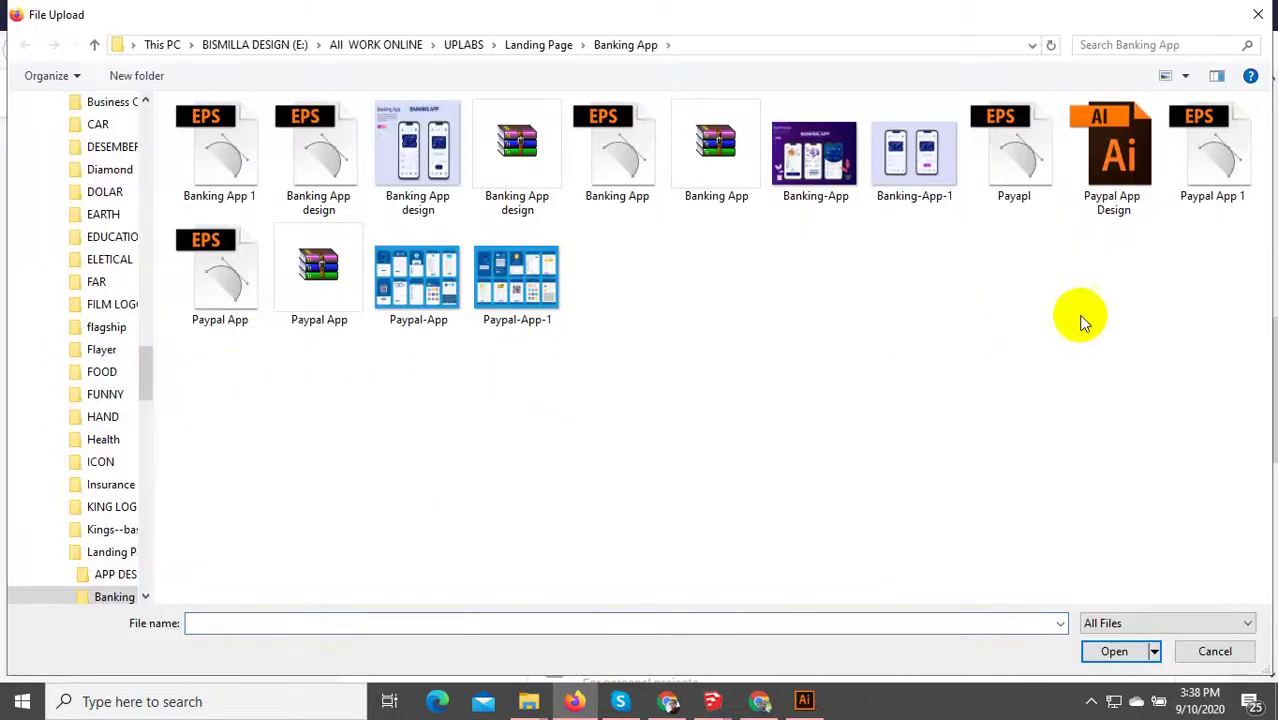
pyautogui.click(804, 700)
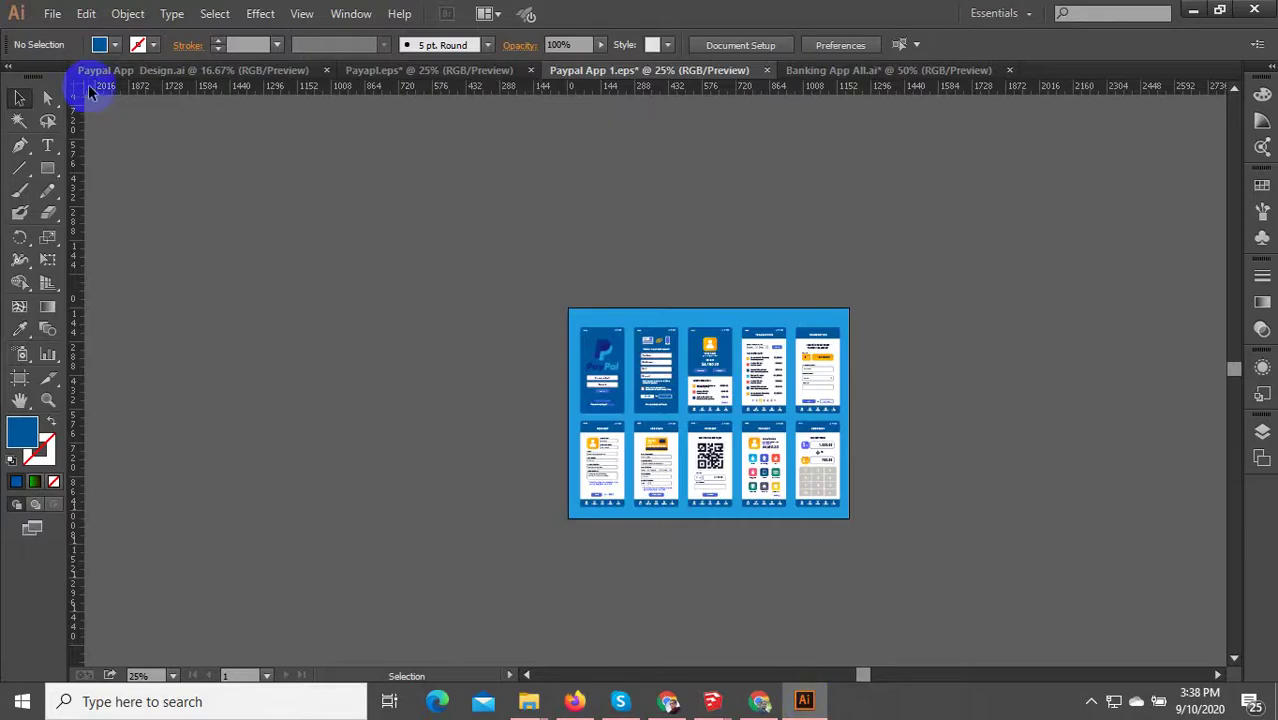
pyautogui.click(52, 13)
pyautogui.click(94, 185)
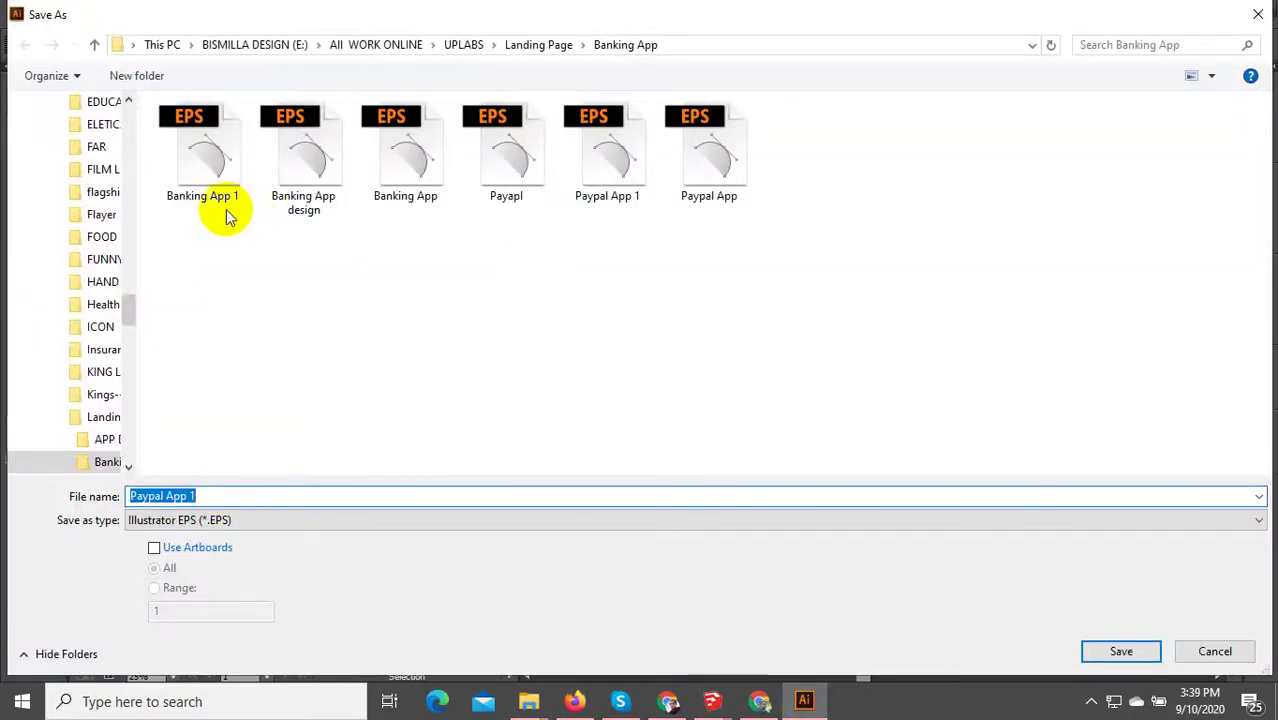
pyautogui.click(1240, 650)
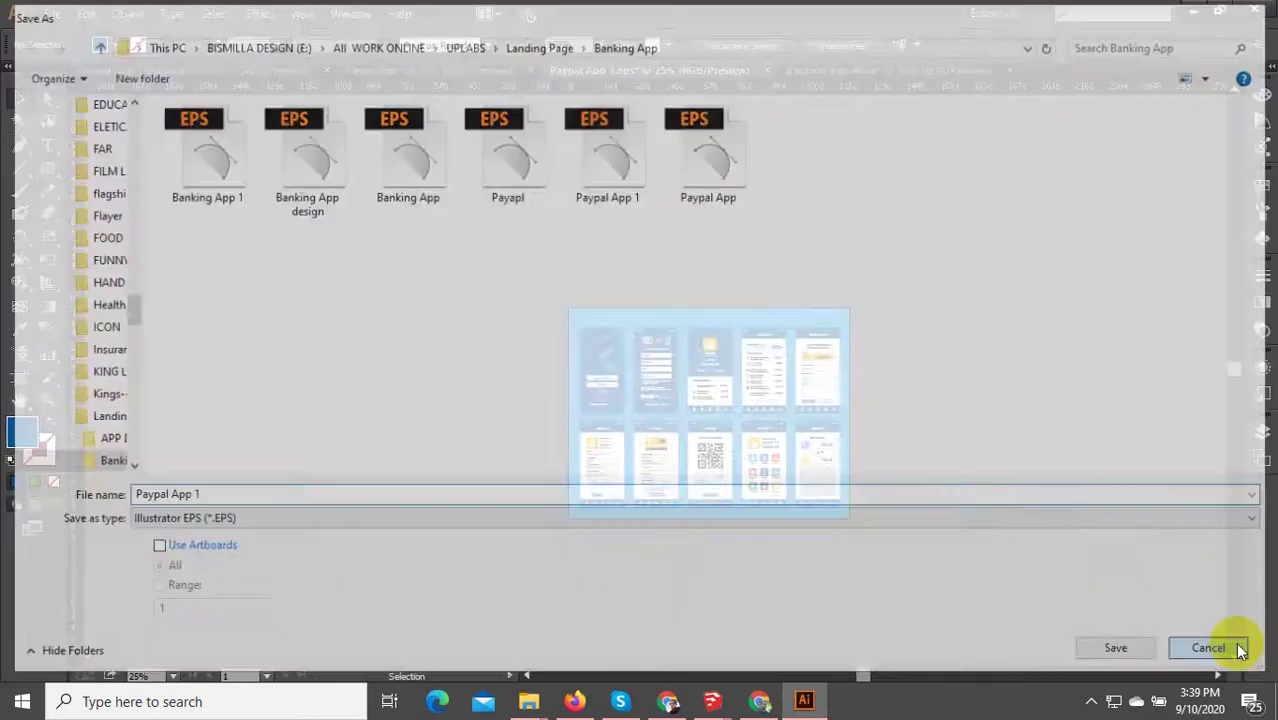
pyautogui.click(760, 701)
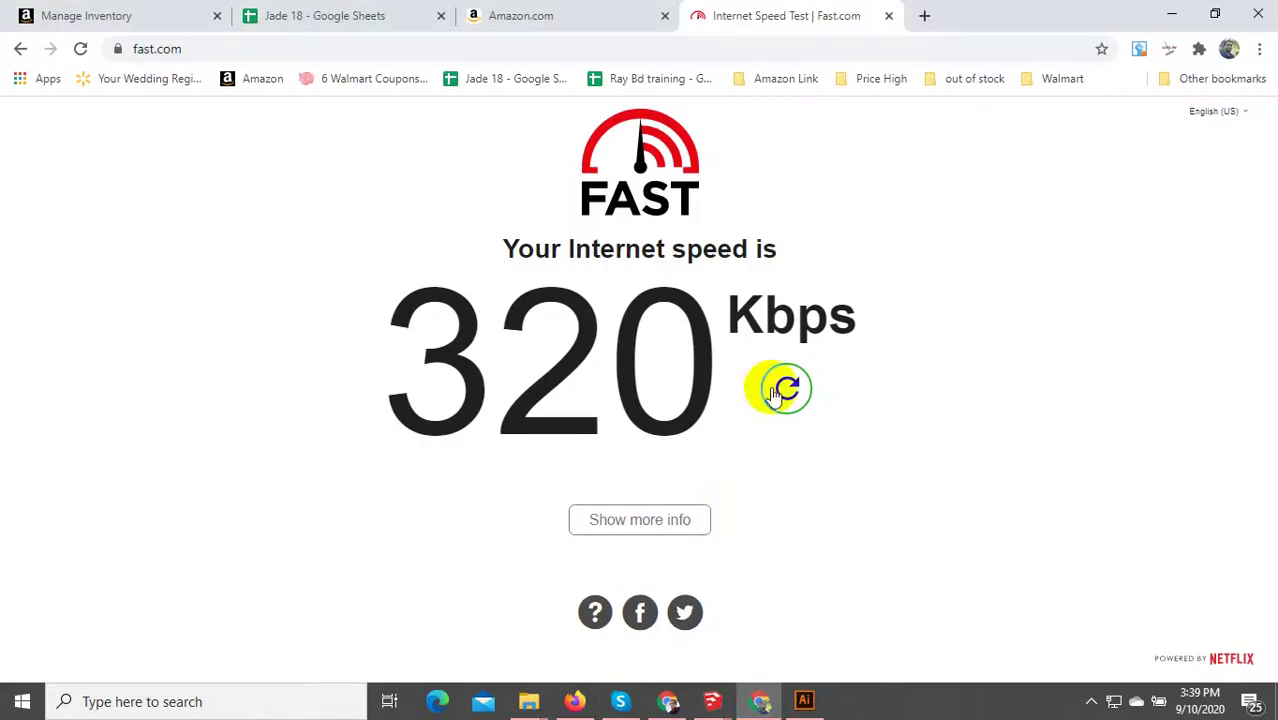
pyautogui.click(592, 703)
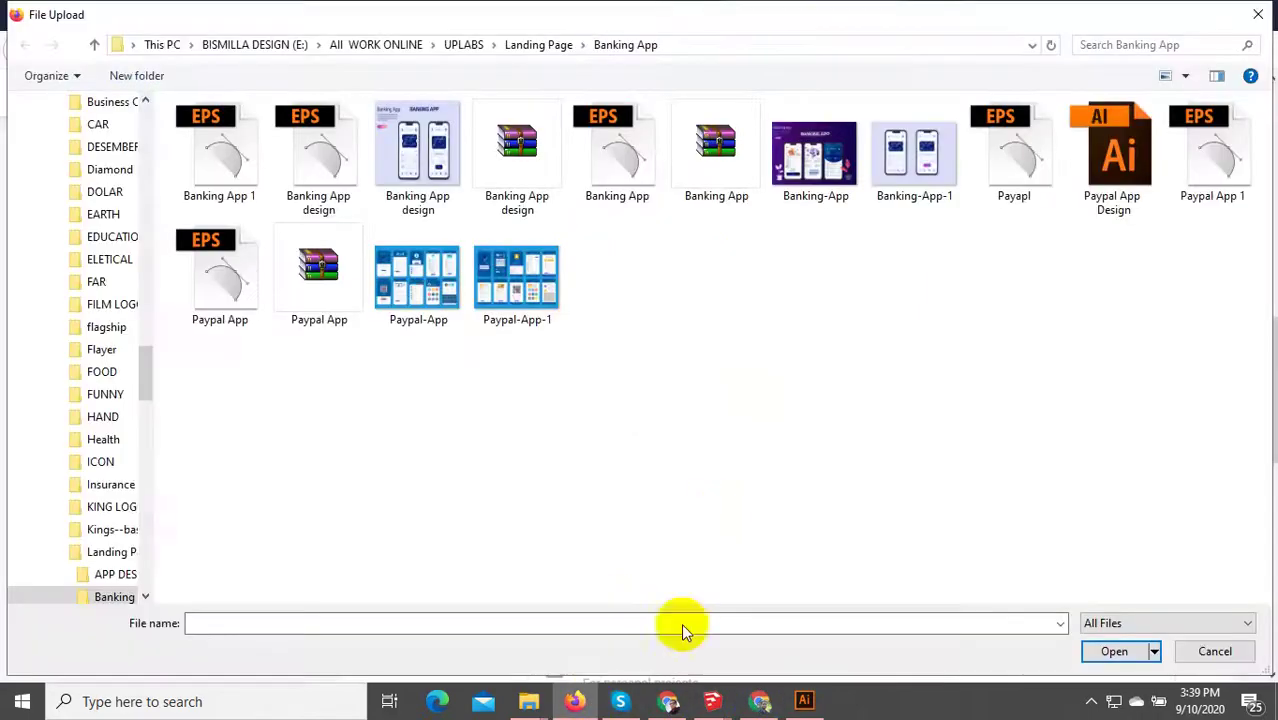
# - Compress the Paypal App 1 EPS file into a zip in the Banking App folder and upload that zip as the source file
pyautogui.rightClick(688, 334)
pyautogui.click(738, 408)
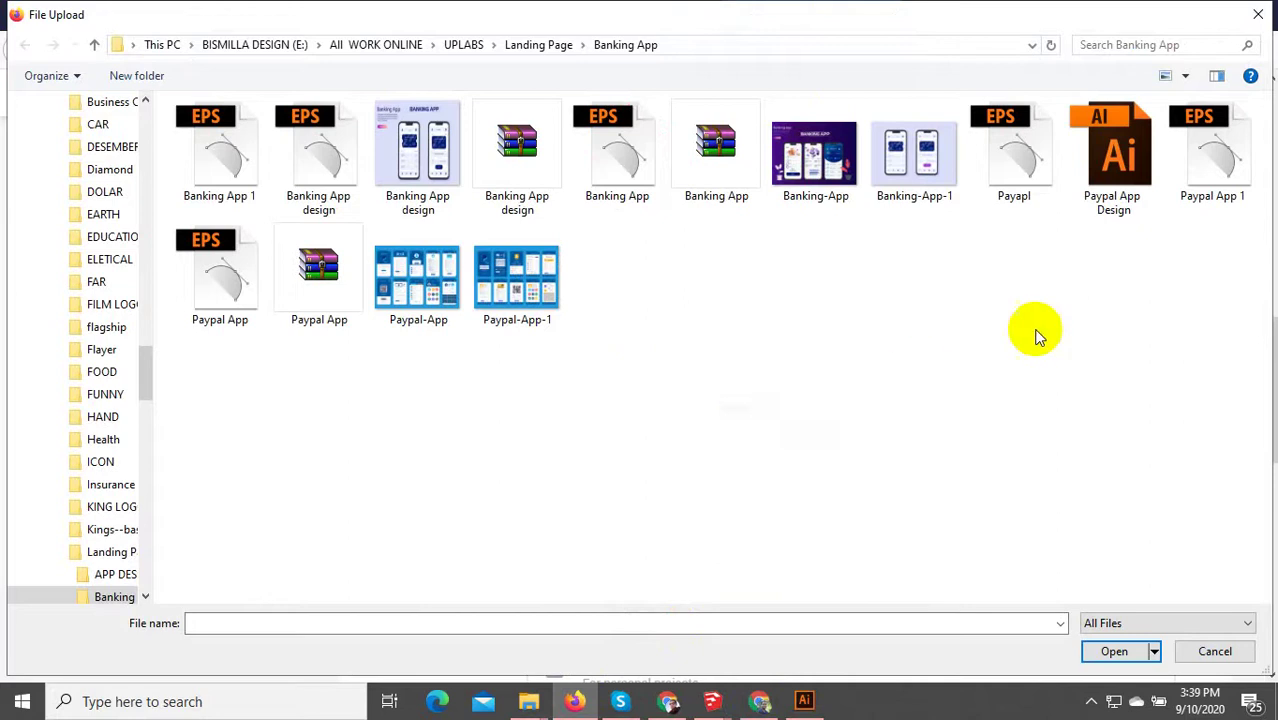
pyautogui.click(1210, 160)
pyautogui.rightClick(1210, 172)
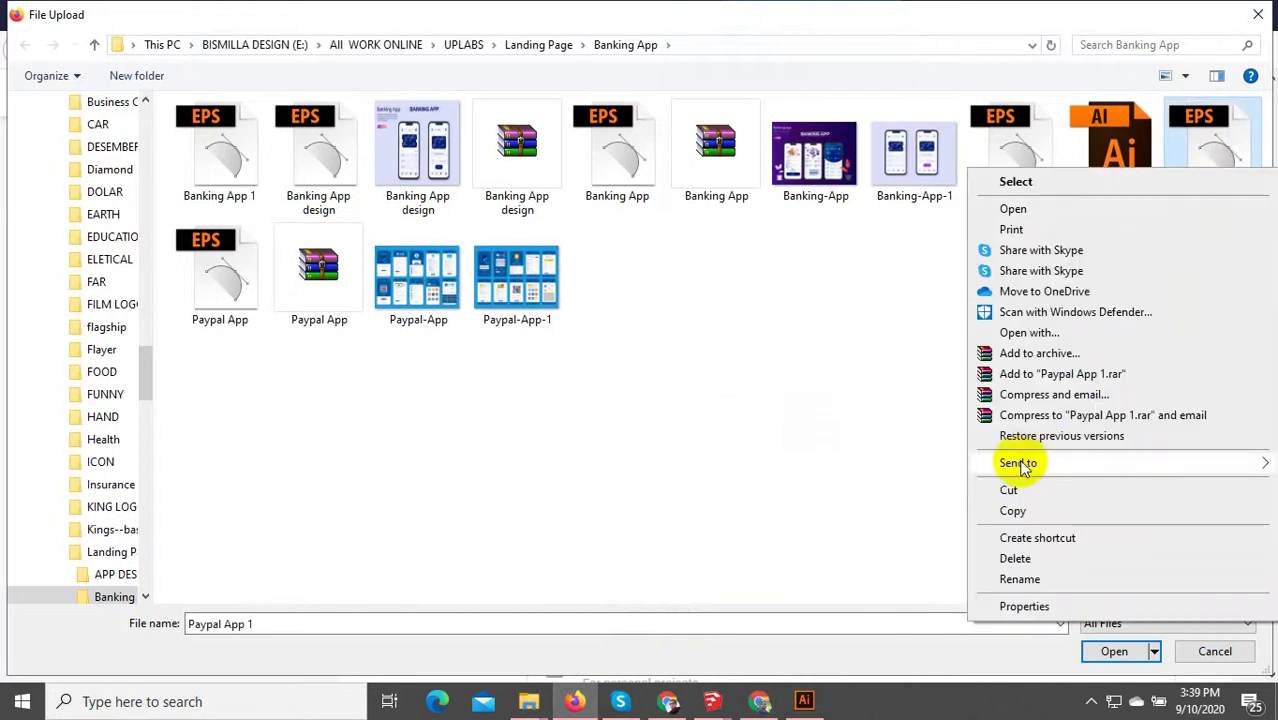
pyautogui.moveTo(1018, 463)
pyautogui.click(833, 485)
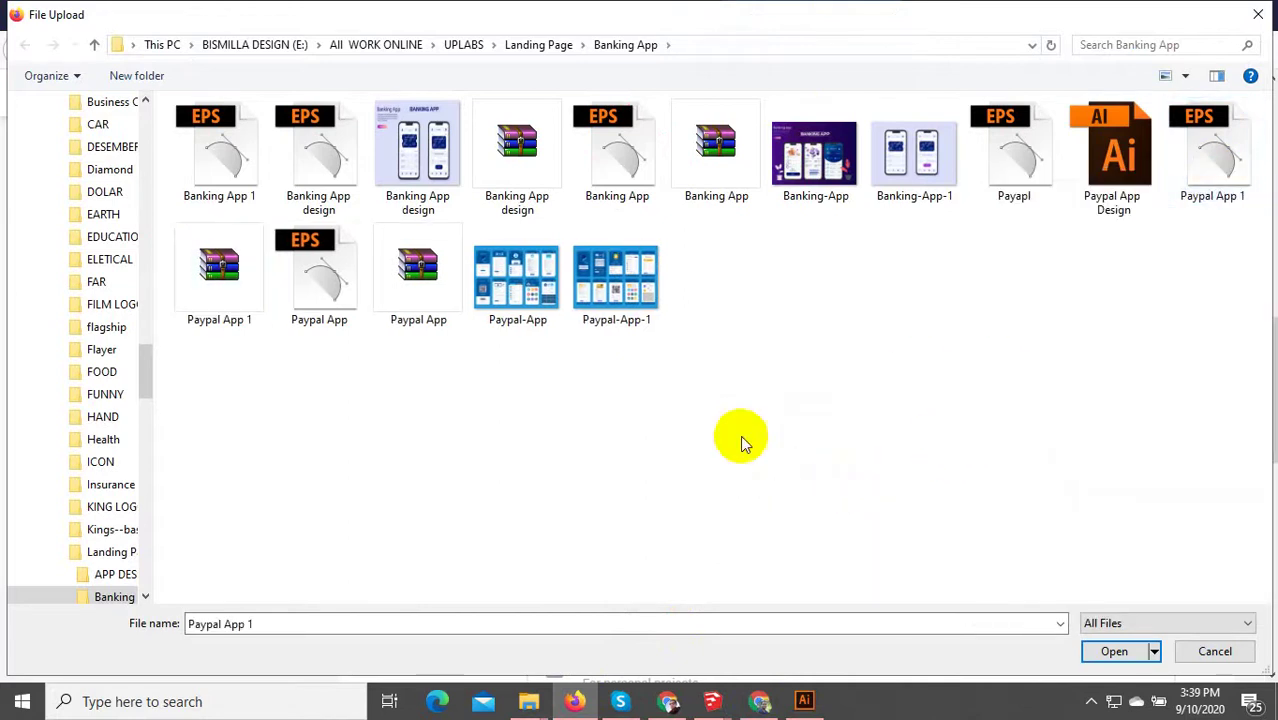
pyautogui.doubleClick(228, 286)
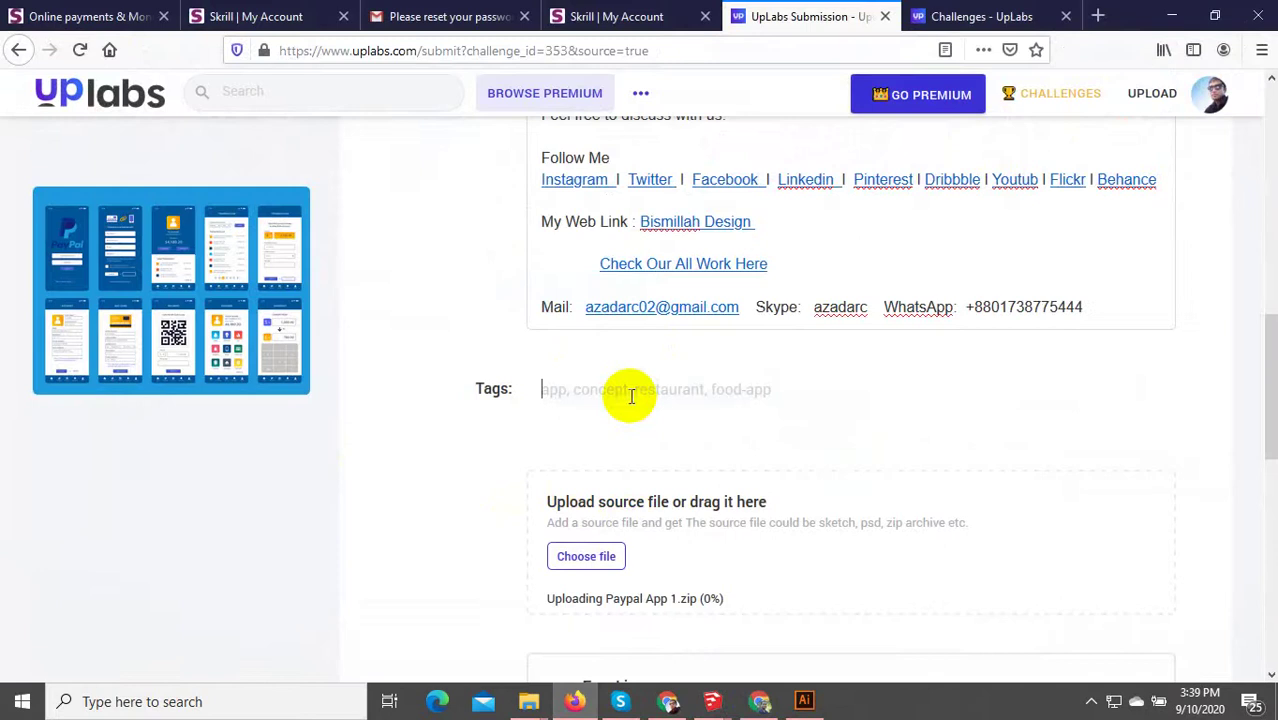
# - Open the PayPal App Redesign Challenge from the challenges list in the other tab and select its full title for copying
pyautogui.scroll(2, 631, 396)
pyautogui.click(960, 16)
pyautogui.scroll(-7, 551, 488)
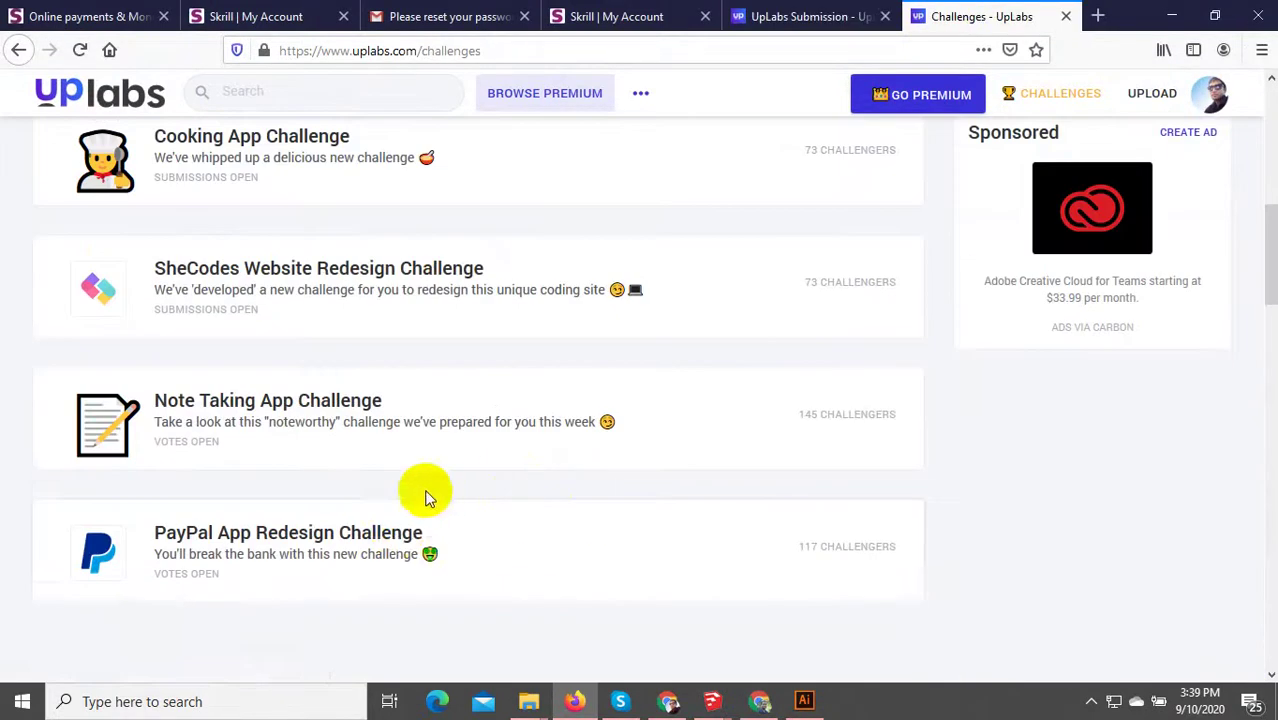
pyautogui.click(400, 535)
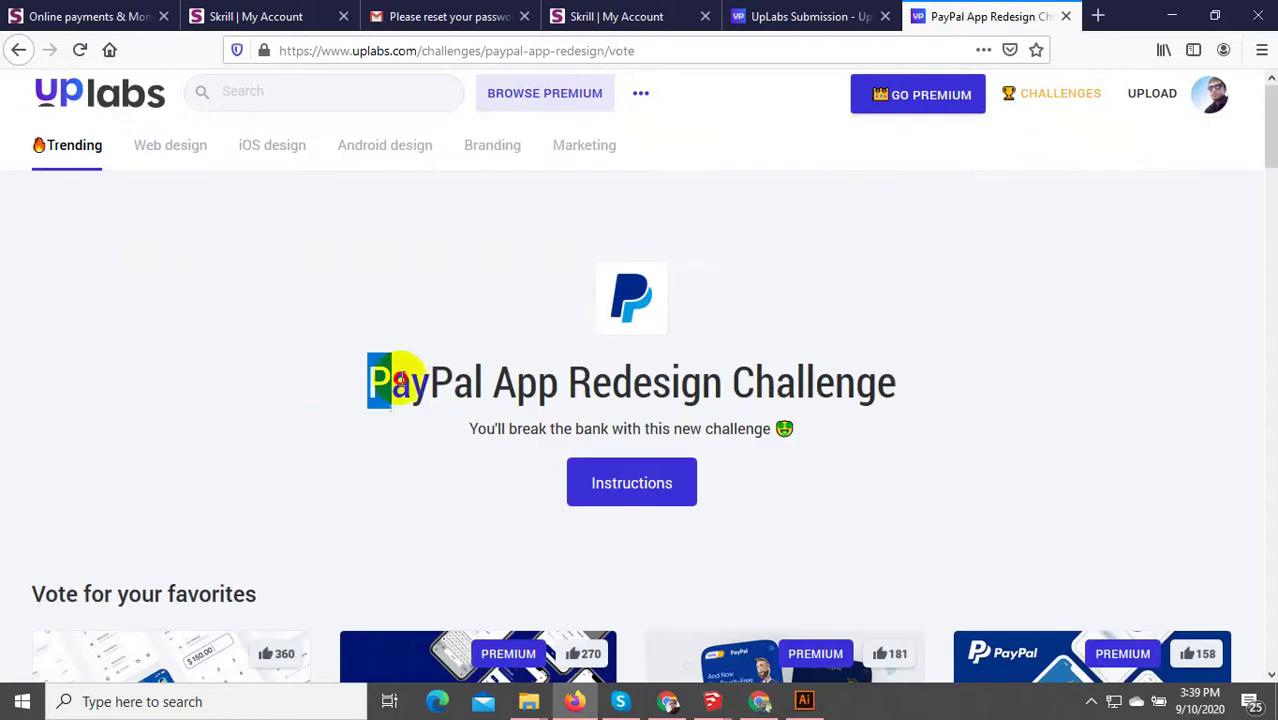
pyautogui.moveTo(398, 378); pyautogui.dragTo(848, 376)
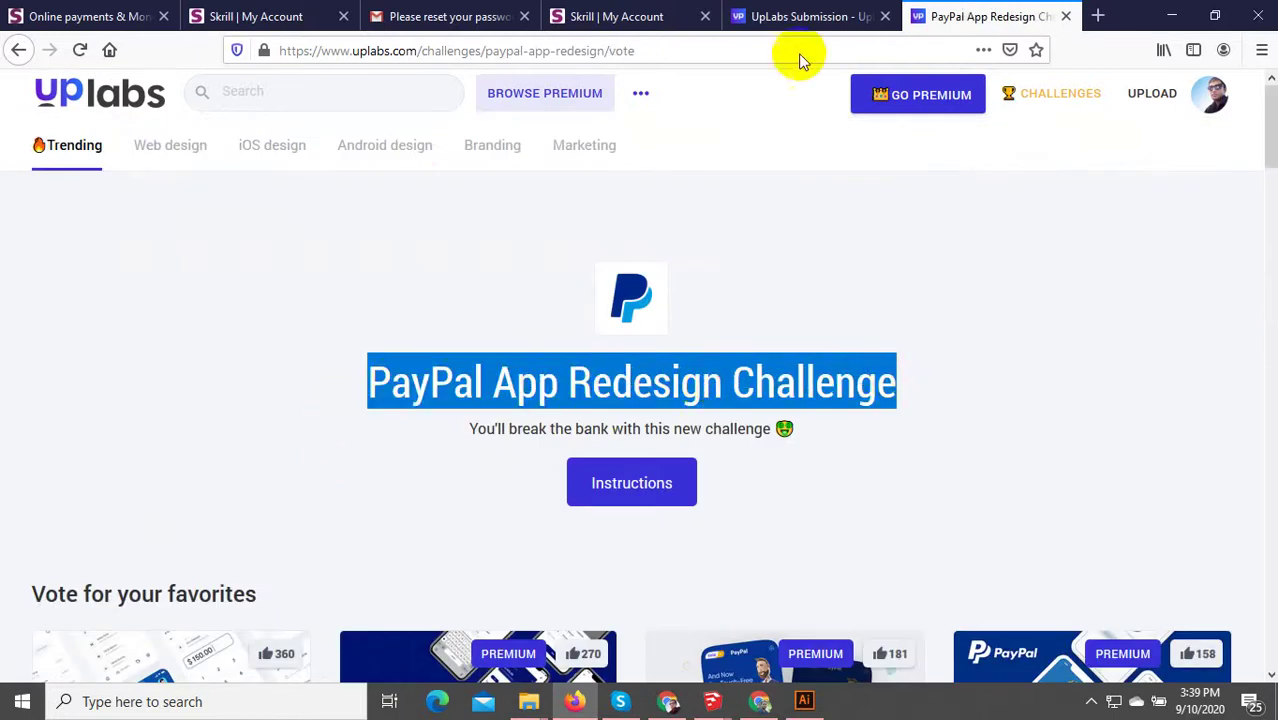
# - Enter PayPal App Redesign Challenge as the submission's title
pyautogui.click(800, 16)
pyautogui.scroll(5, 740, 340)
pyautogui.click(610, 205)
pyautogui.write('PayPal App Redesign Challenge')
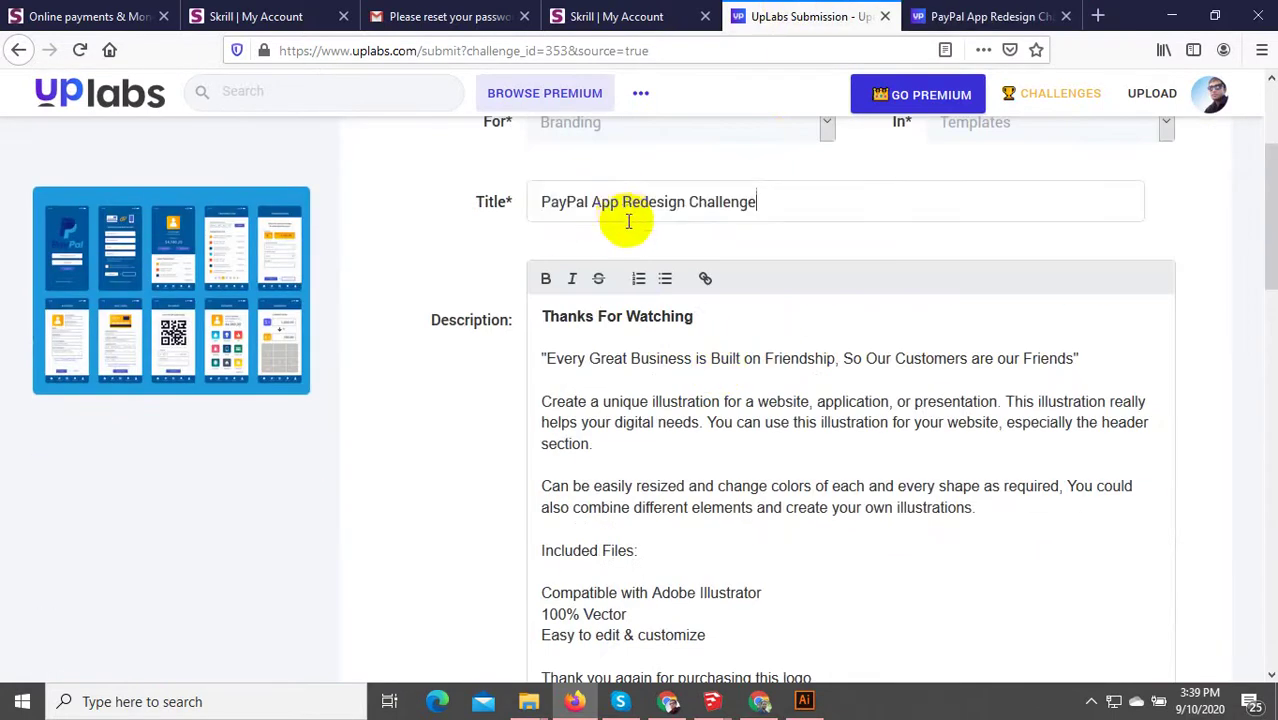
# - Enter the submission's tags as PayPal App Redesign Challenge, PayPal App, PayPal App Redesign and PayPal, separated by commas
pyautogui.scroll(3, 620, 280)
pyautogui.click(690, 350)
pyautogui.scroll(-10, 700, 450)
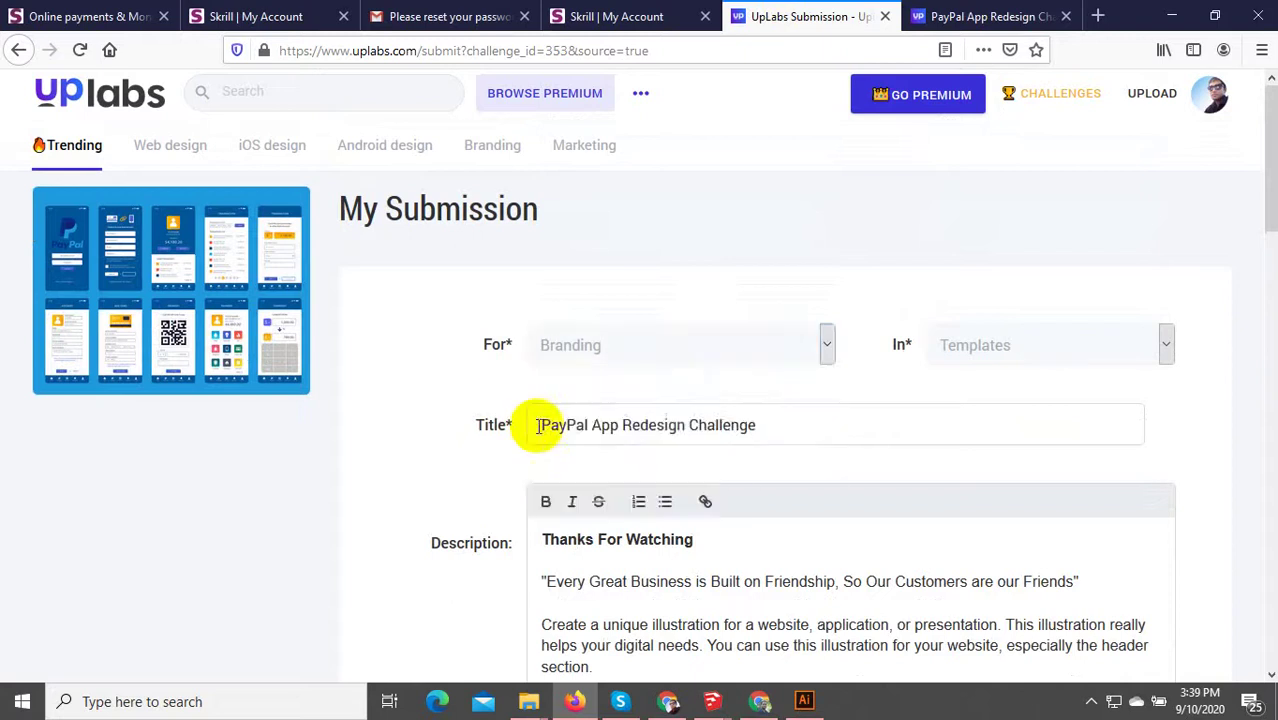
pyautogui.click(605, 388)
pyautogui.write('PayPal App Redesign Challenge')
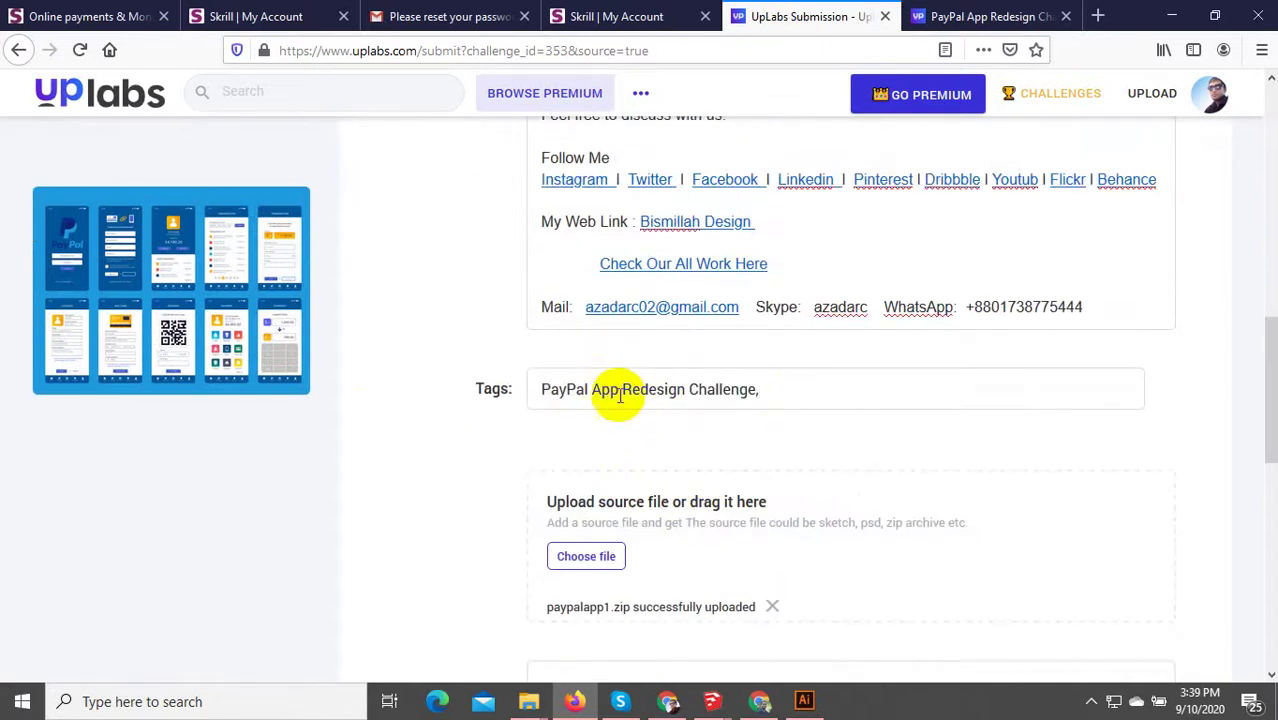
pyautogui.moveTo(617, 389); pyautogui.dragTo(537, 396)
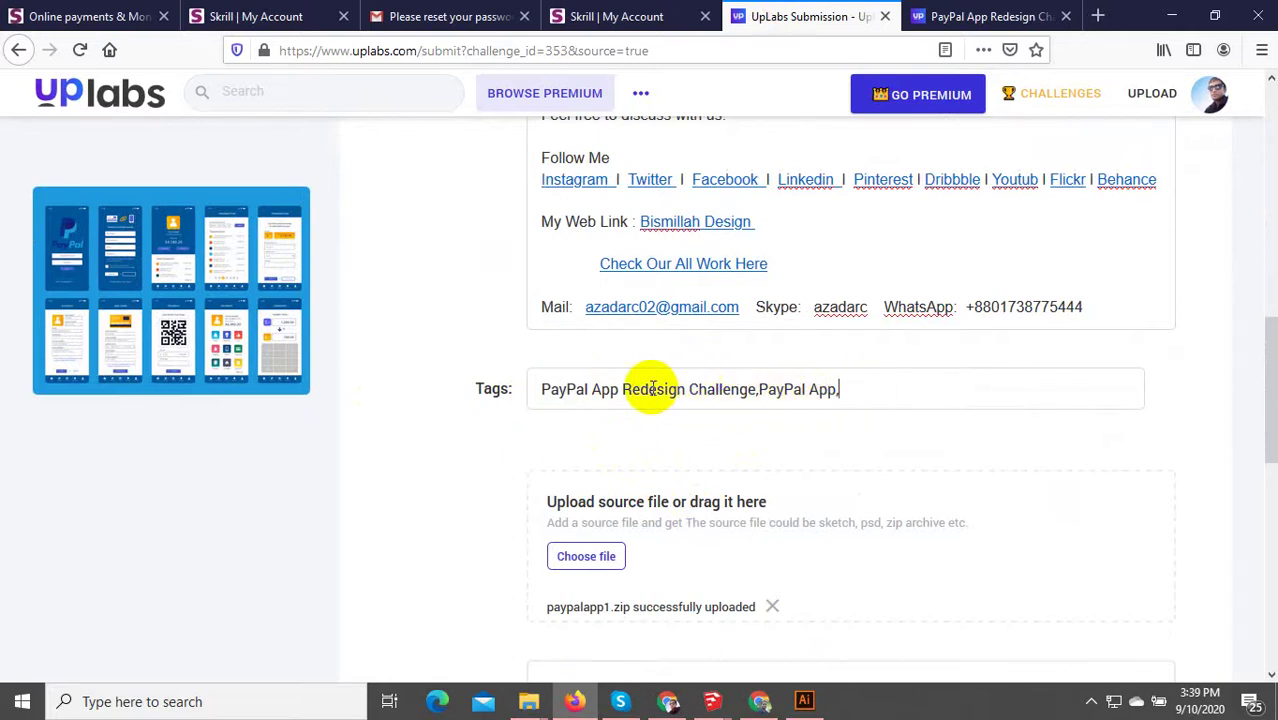
pyautogui.moveTo(686, 389); pyautogui.dragTo(534, 391)
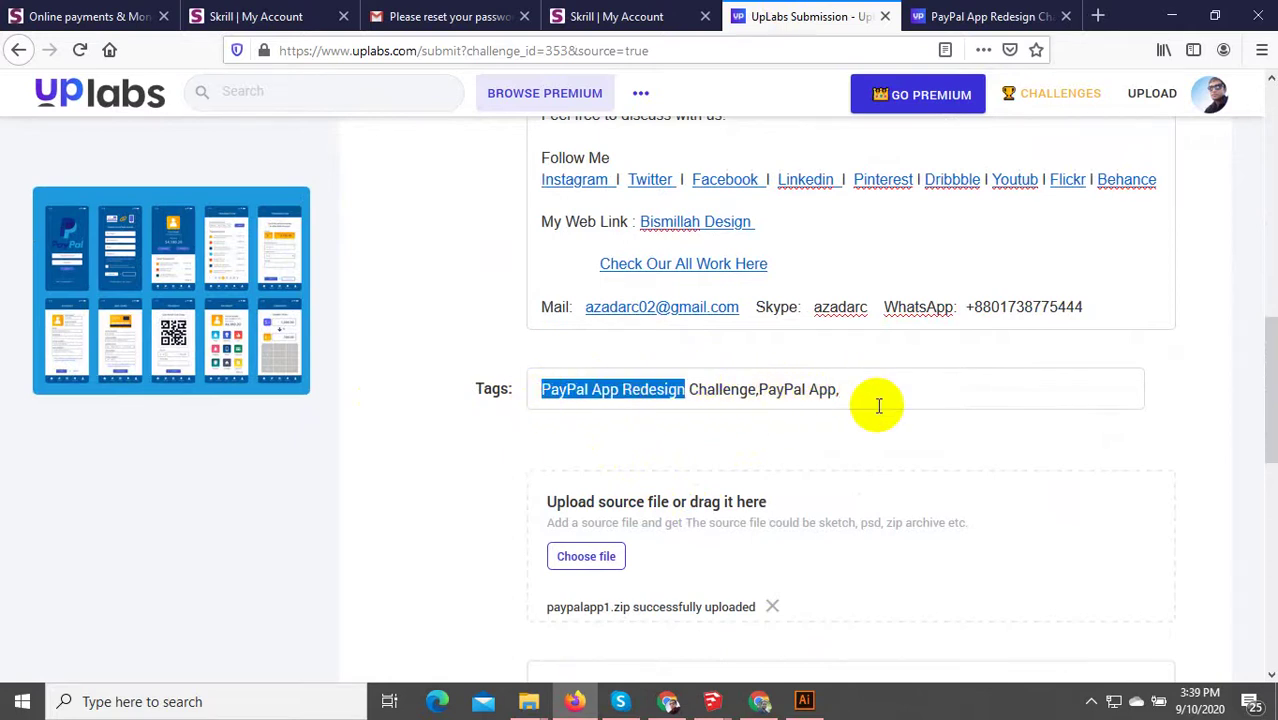
pyautogui.click(993, 385)
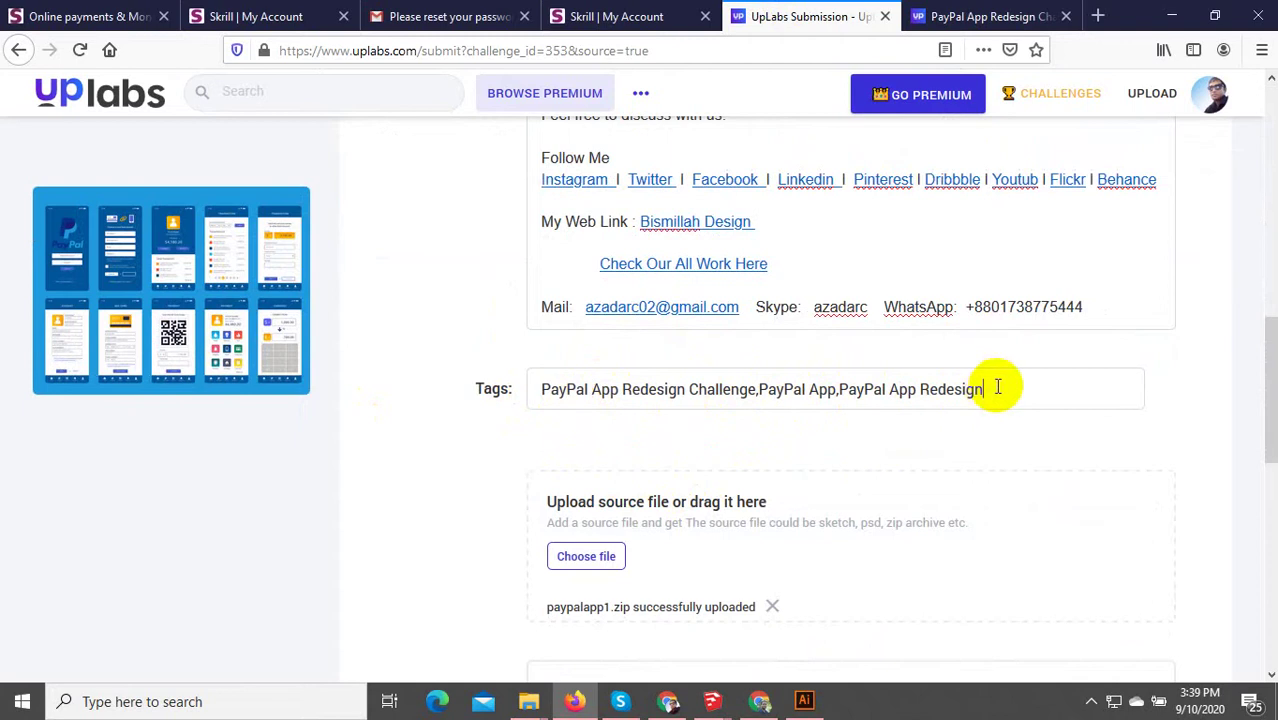
pyautogui.write(',')
pyautogui.write('PayPal')
pyautogui.press('BackSpace')
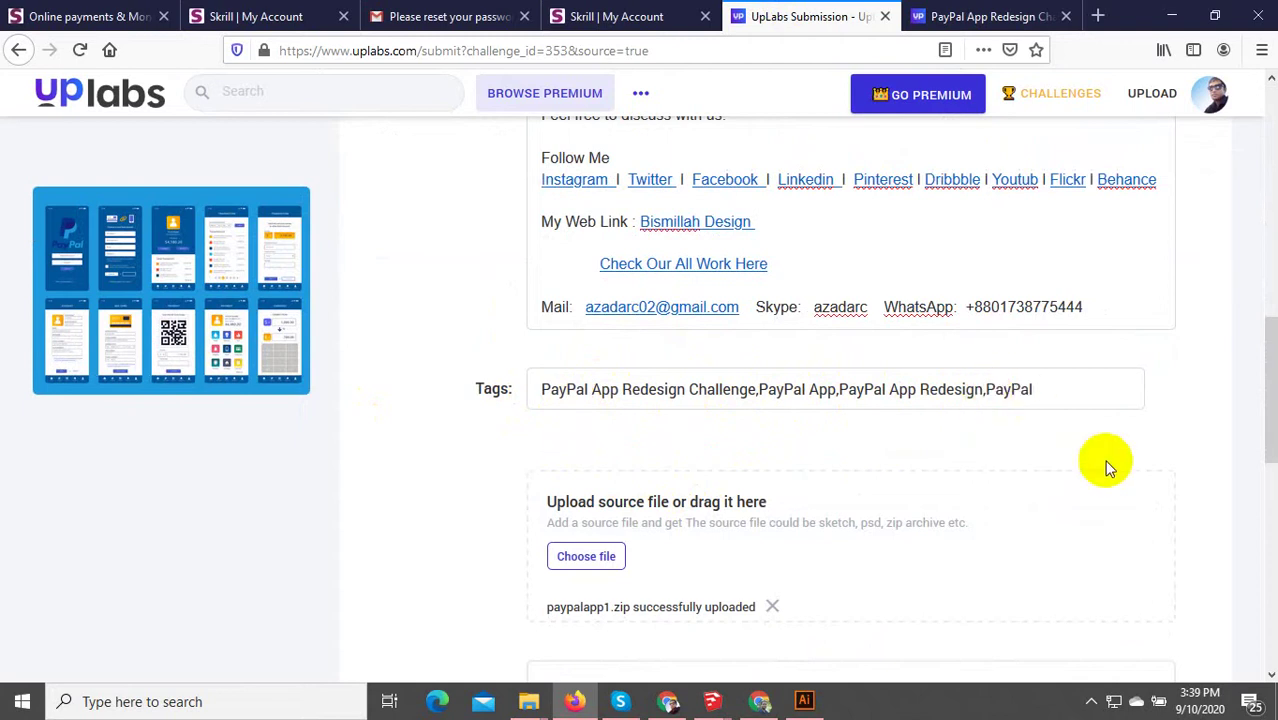
# - Offer the submission for sale under the Commercial License
pyautogui.scroll(-3, 683, 523)
pyautogui.scroll(-2, 650, 480)
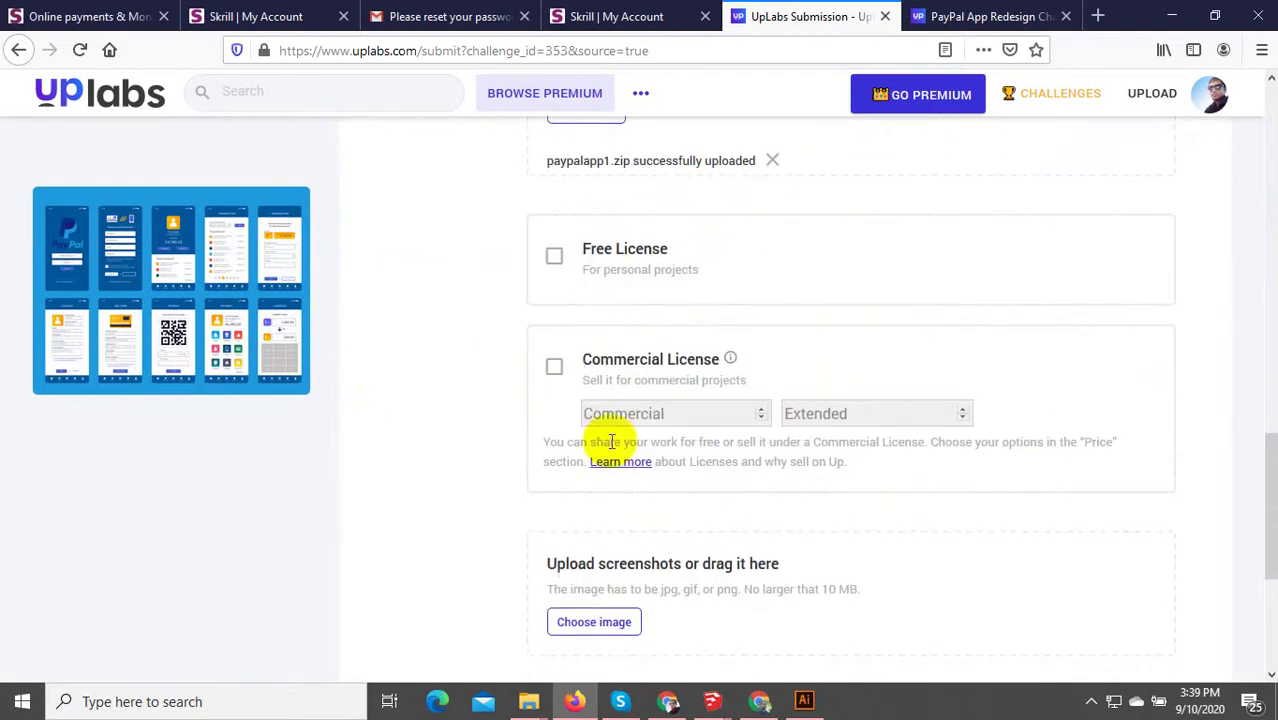
pyautogui.click(556, 366)
pyautogui.scroll(2, 620, 435)
# - Set Illustrator as the software the source file works with and publish the submission
pyautogui.scroll(-5, 633, 435)
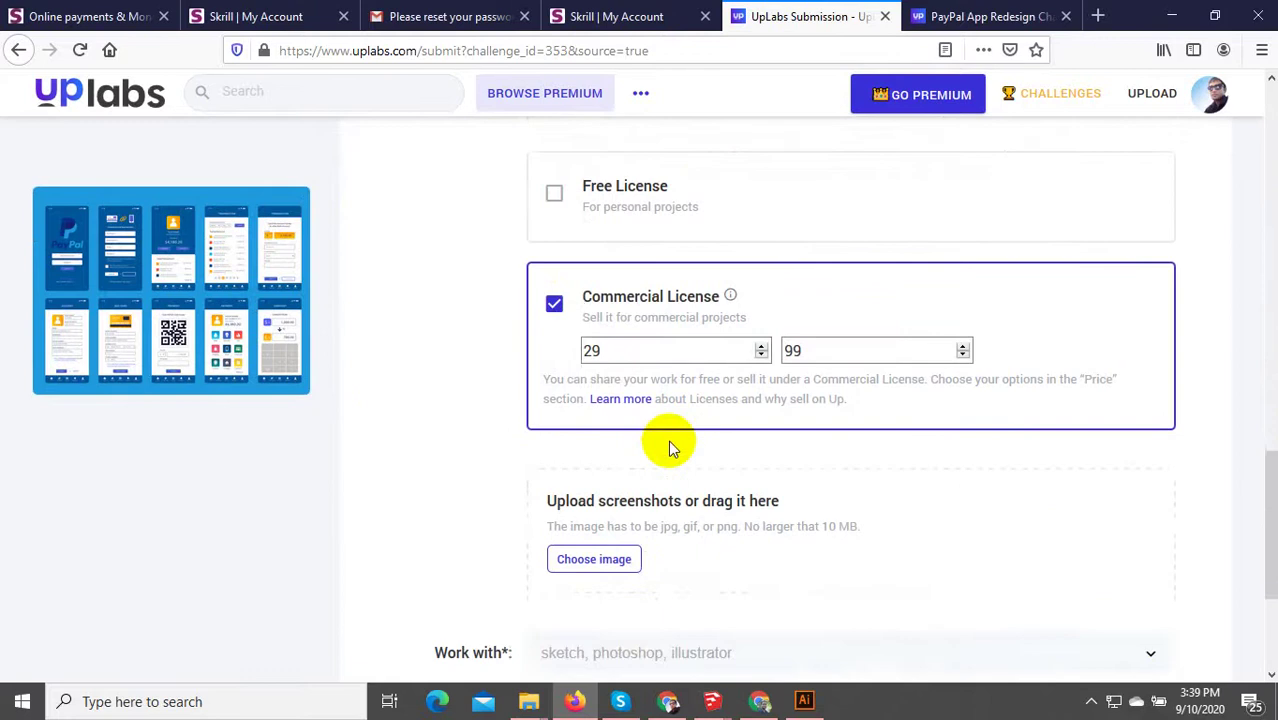
pyautogui.click(628, 399)
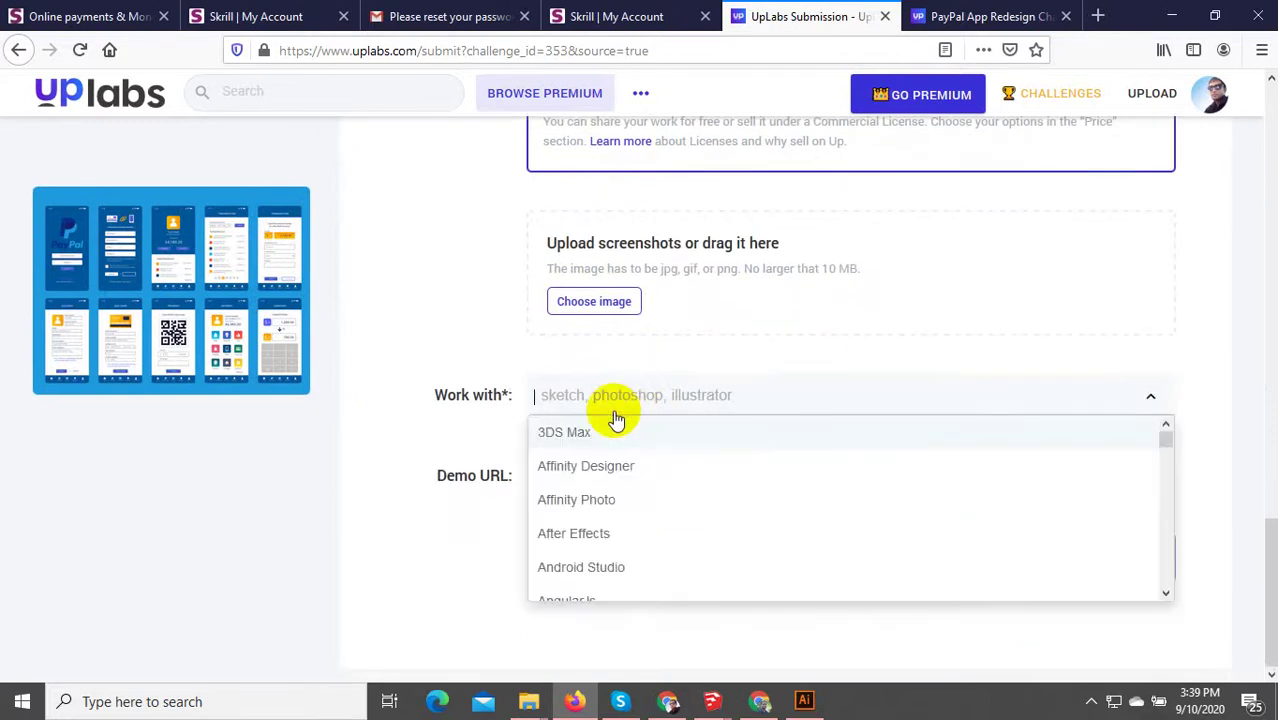
pyautogui.write('il')
pyautogui.click(588, 431)
pyautogui.click(437, 568)
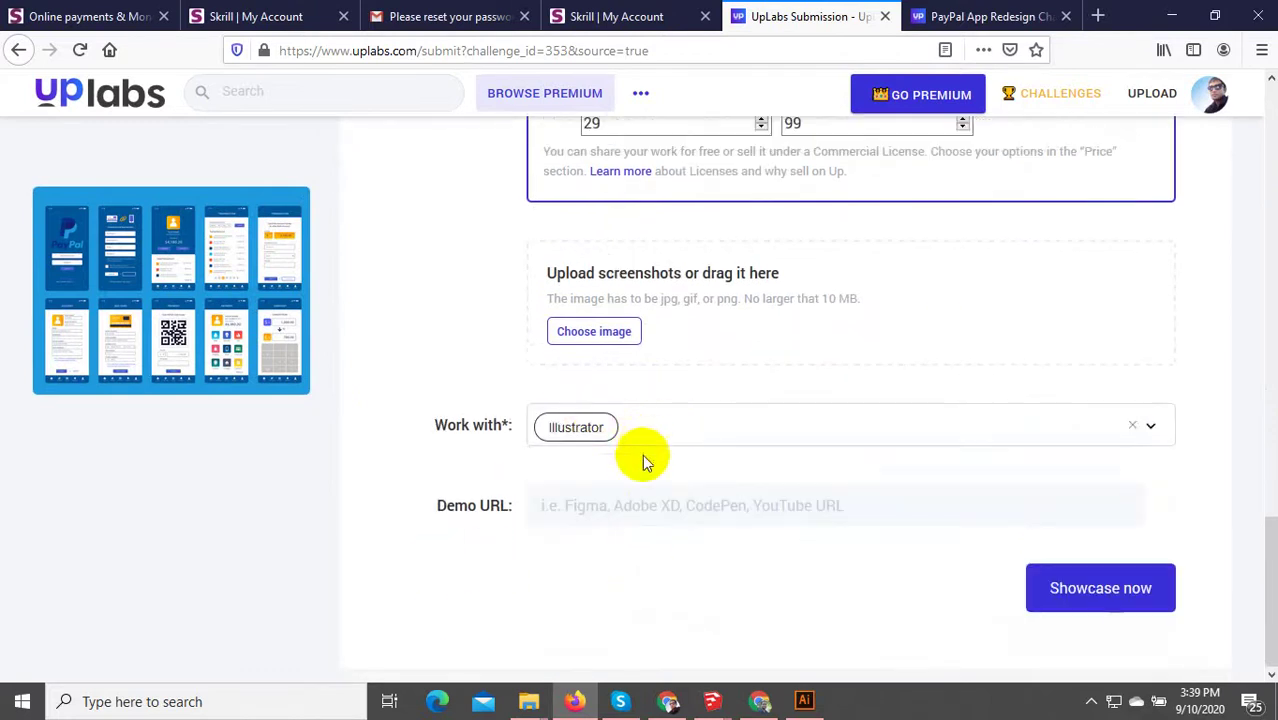
pyautogui.click(1105, 585)
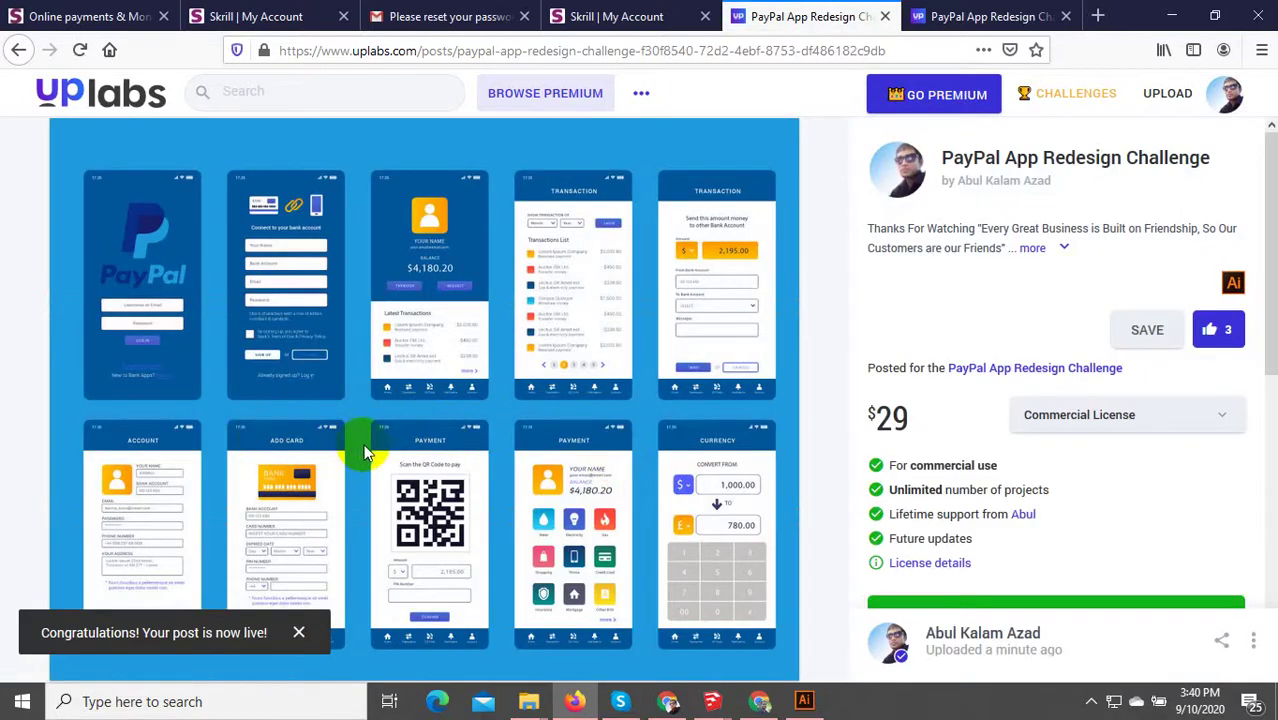
# - Dismiss the notification on the published post and look through the created designs and badges on the own profile
pyautogui.click(372, 435)
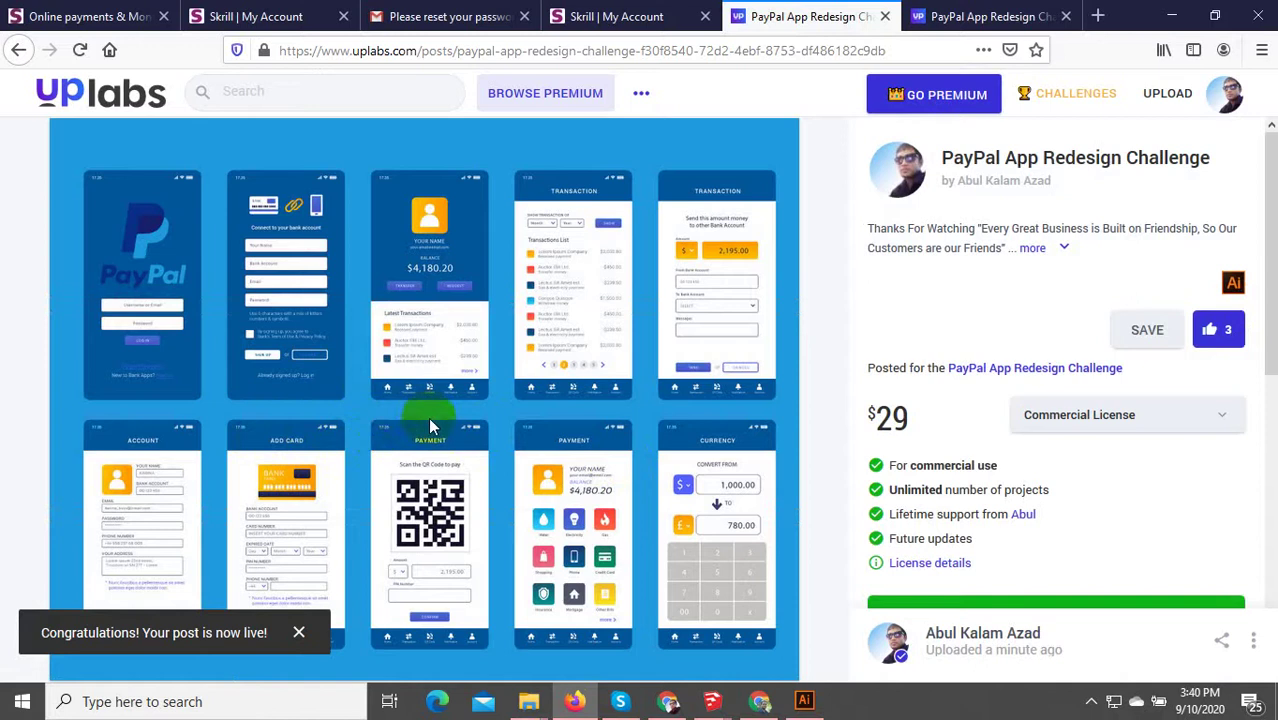
pyautogui.click(299, 629)
pyautogui.click(1220, 110)
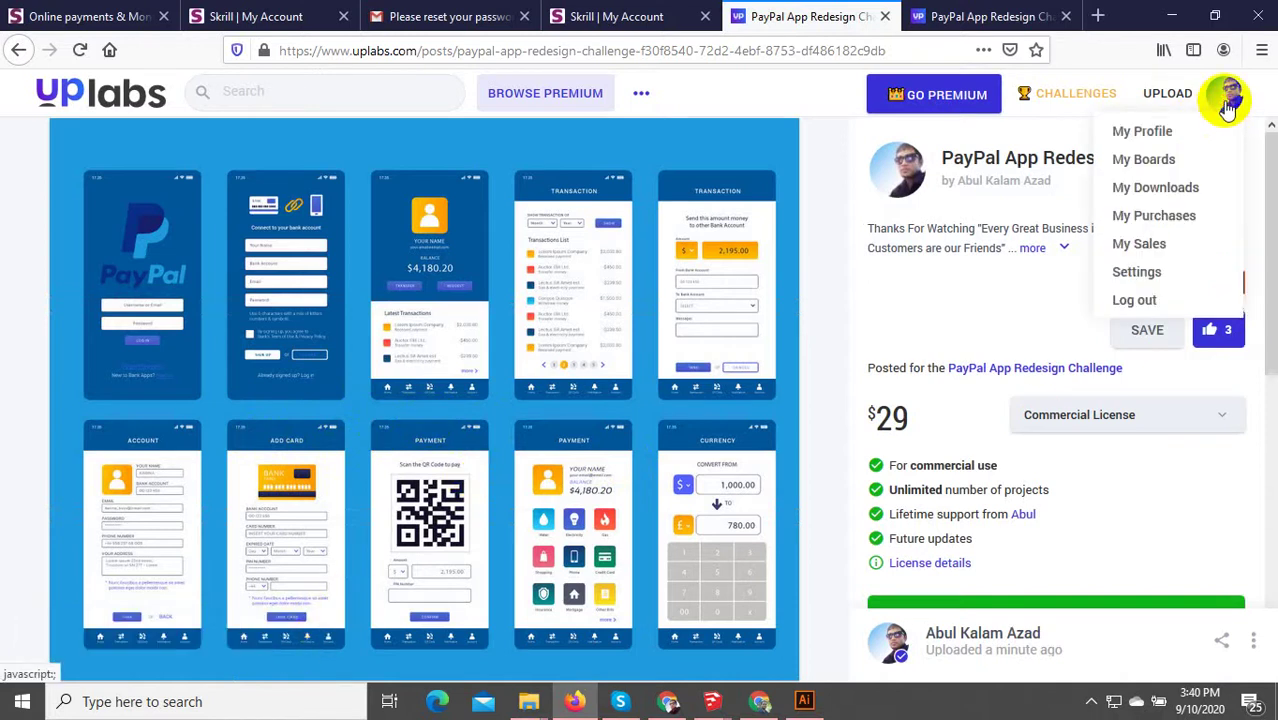
pyautogui.click(1124, 130)
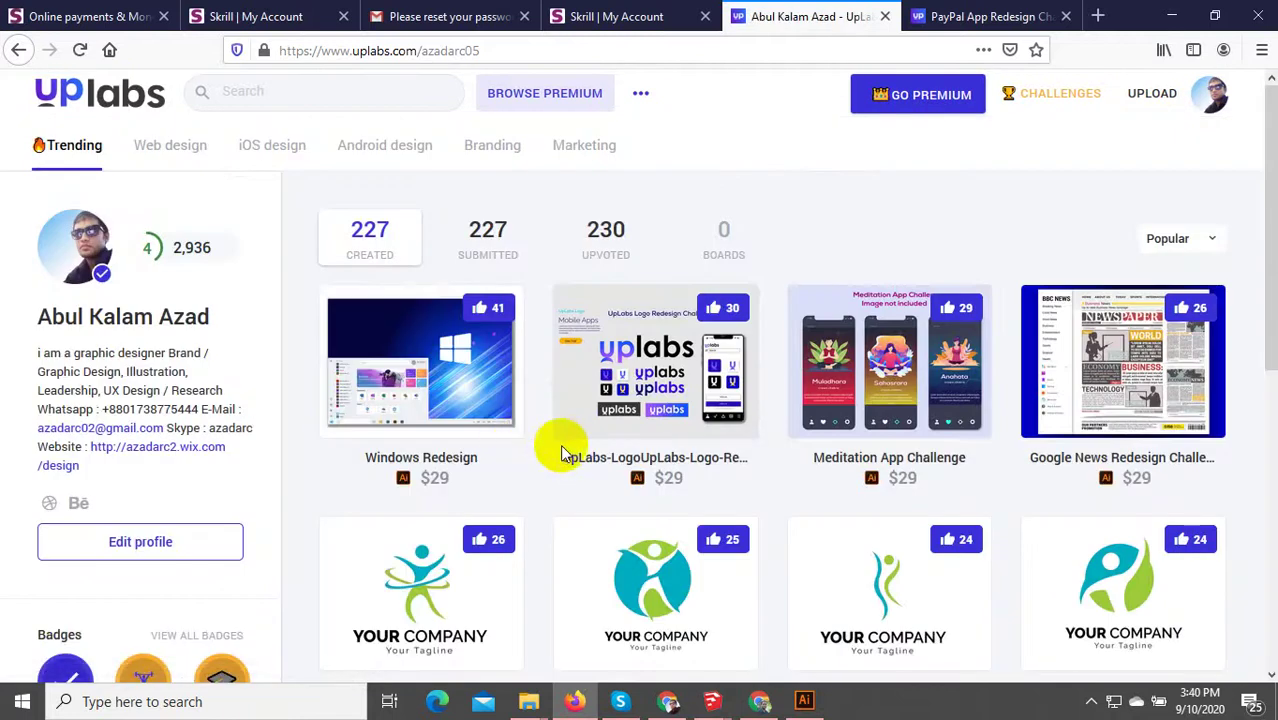
pyautogui.scroll(-3, 236, 490)
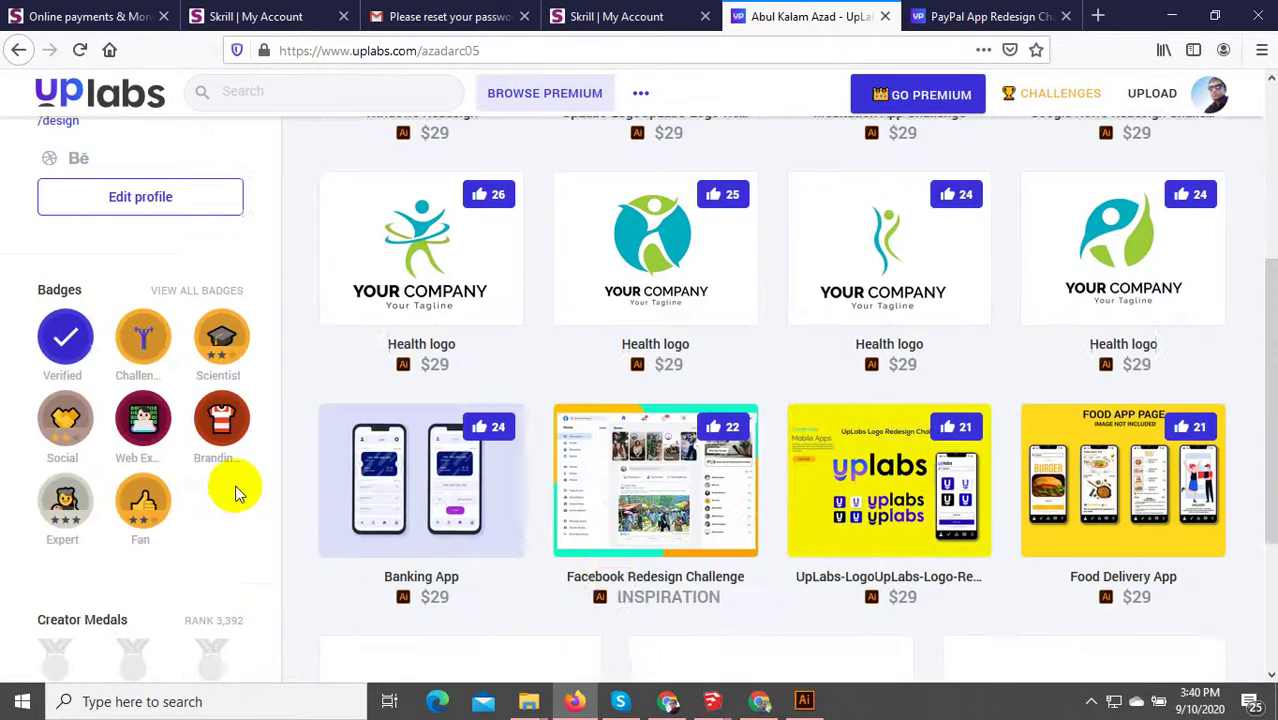
pyautogui.scroll(-1, 585, 491)
pyautogui.scroll(4, 613, 491)
# - Open the challenges page and look through the active challenges and the winning entries of past ones
pyautogui.click(1025, 100)
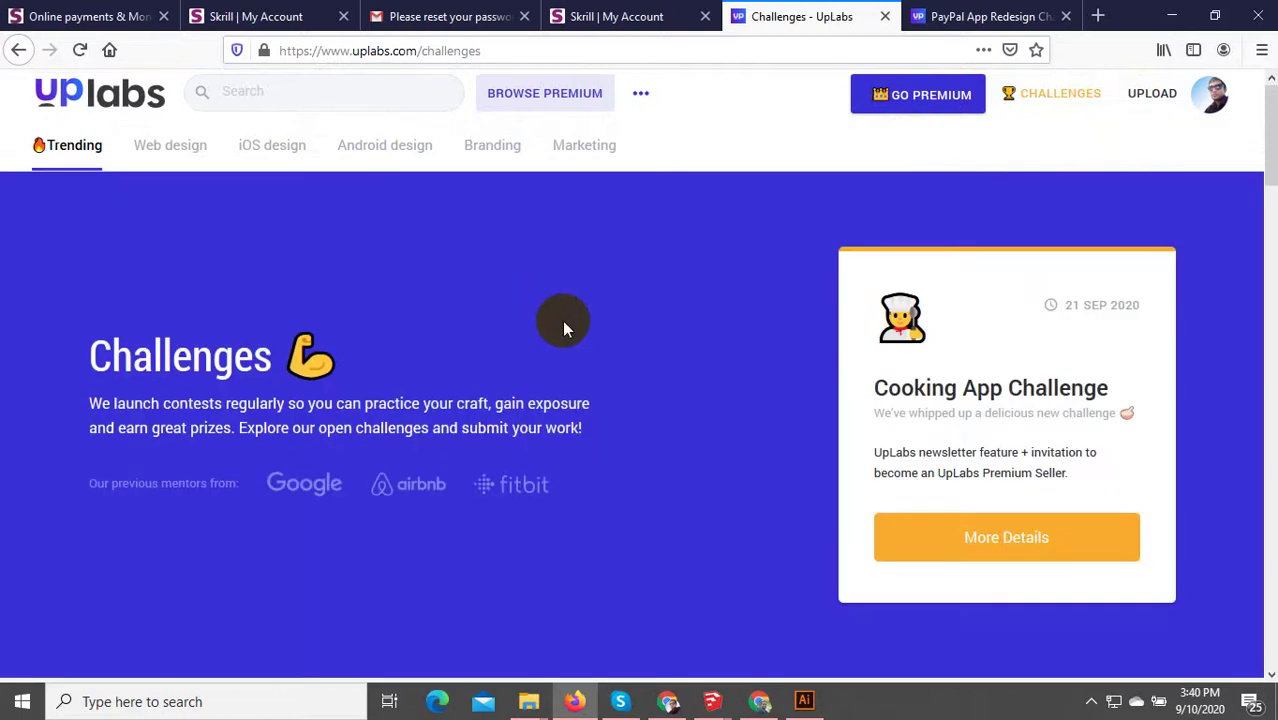
pyautogui.scroll(-7, 597, 367)
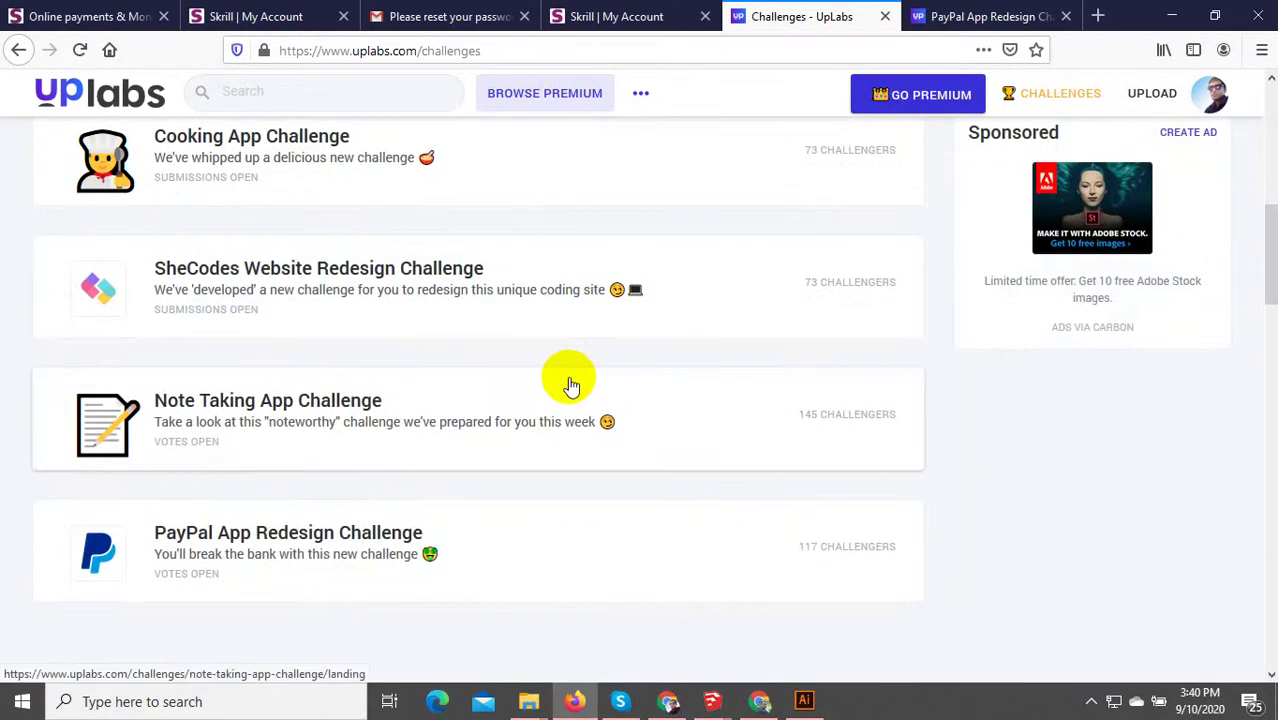
pyautogui.scroll(-7, 583, 427)
pyautogui.scroll(7, 583, 427)
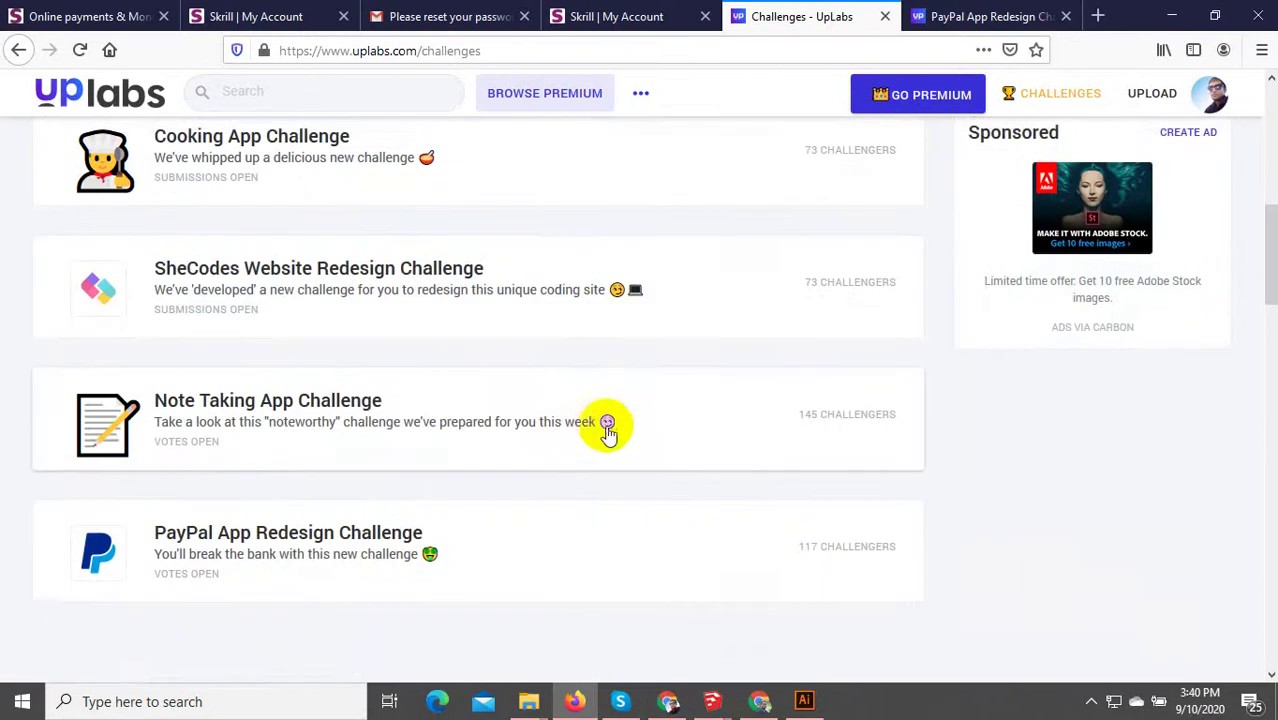
pyautogui.scroll(5, 605, 448)
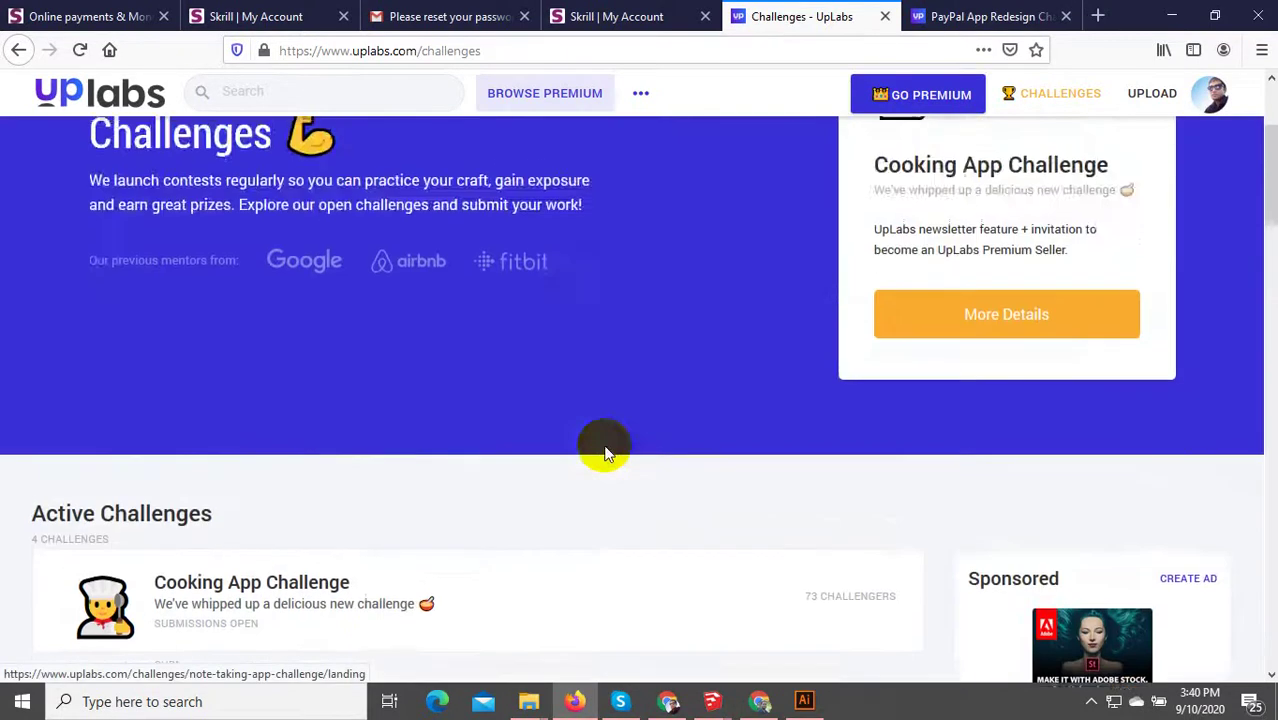
pyautogui.scroll(-5, 605, 450)
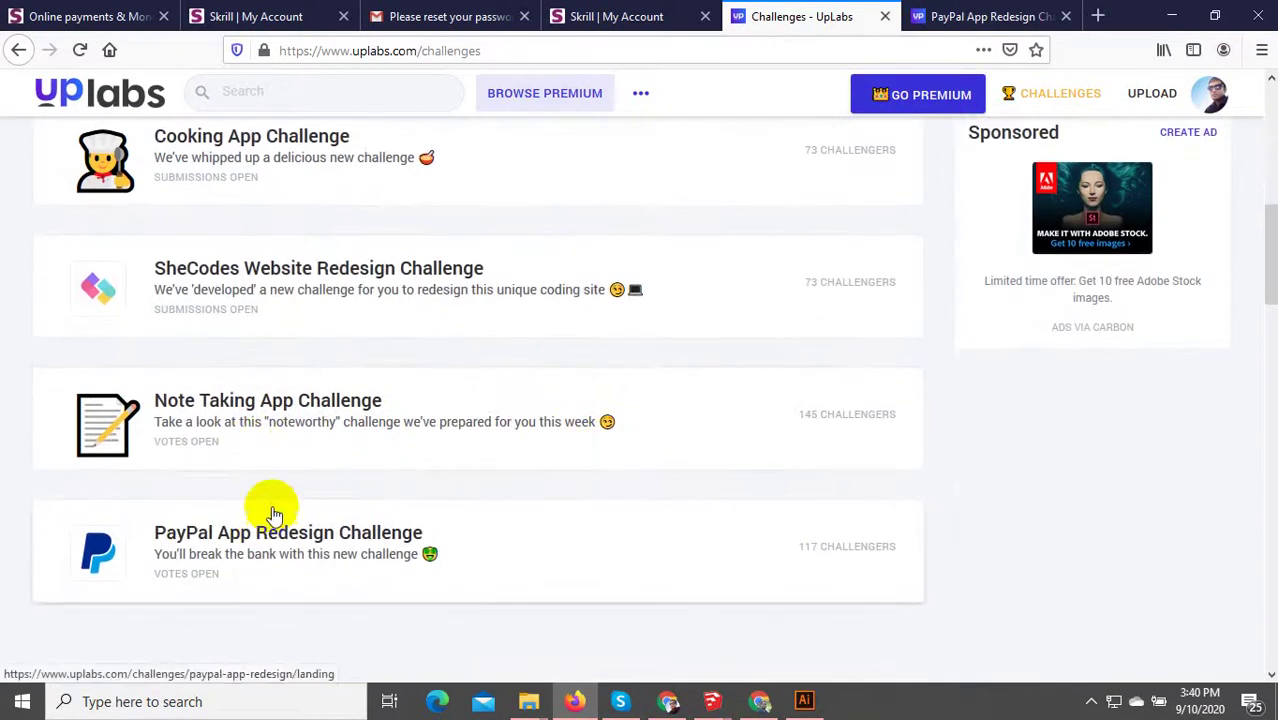
pyautogui.scroll(-10, 432, 428)
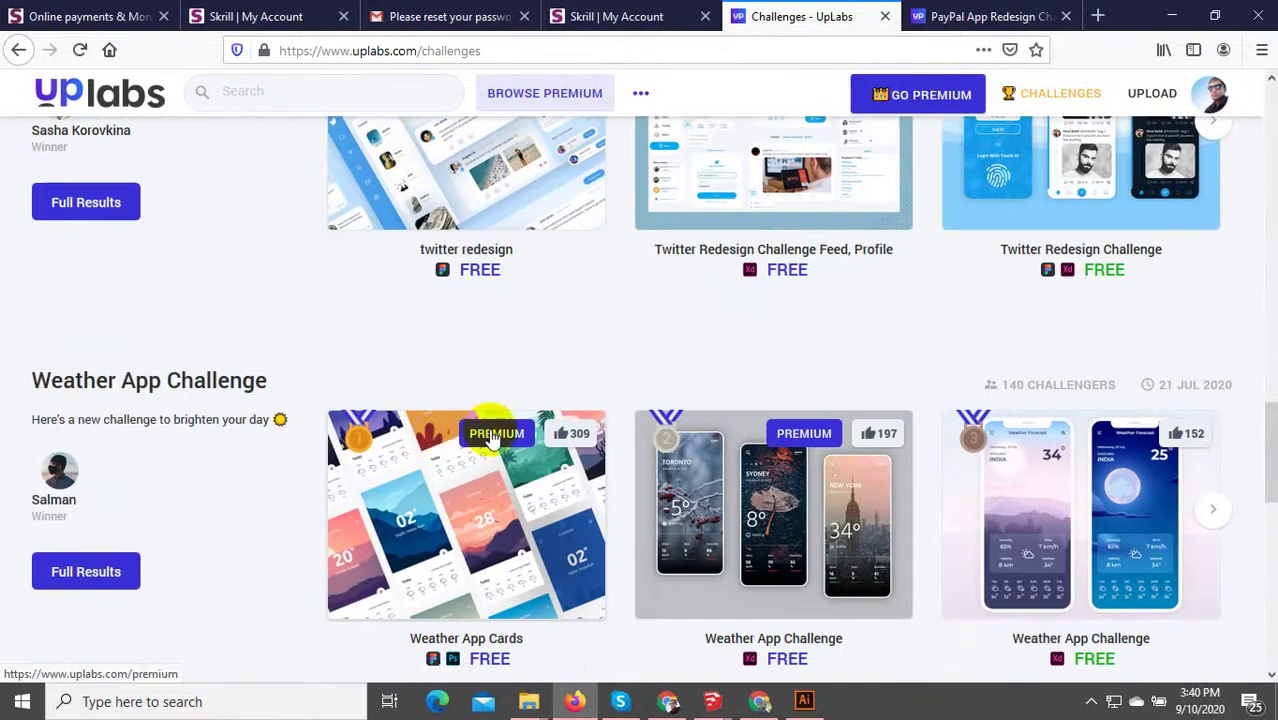
pyautogui.scroll(10, 463, 265)
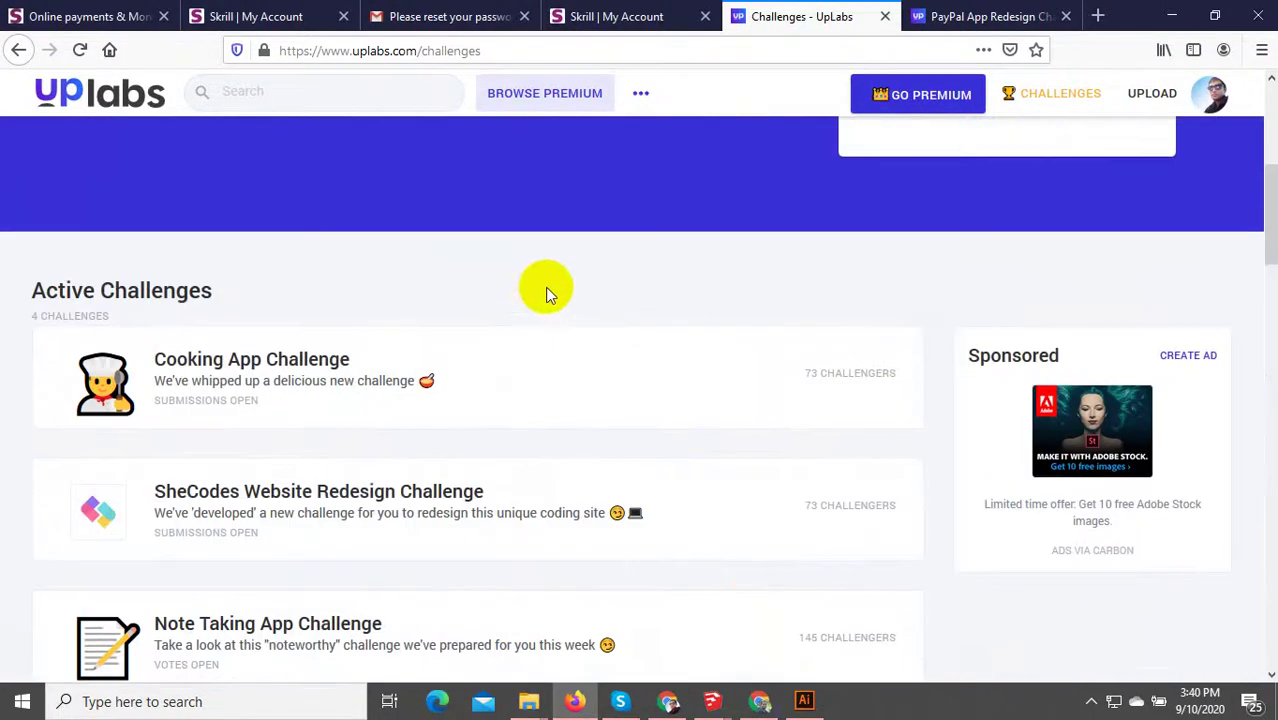
# - Switch to Illustrator and review the full Paypal App 1 artboard with all its app screens
pyautogui.click(803, 700)
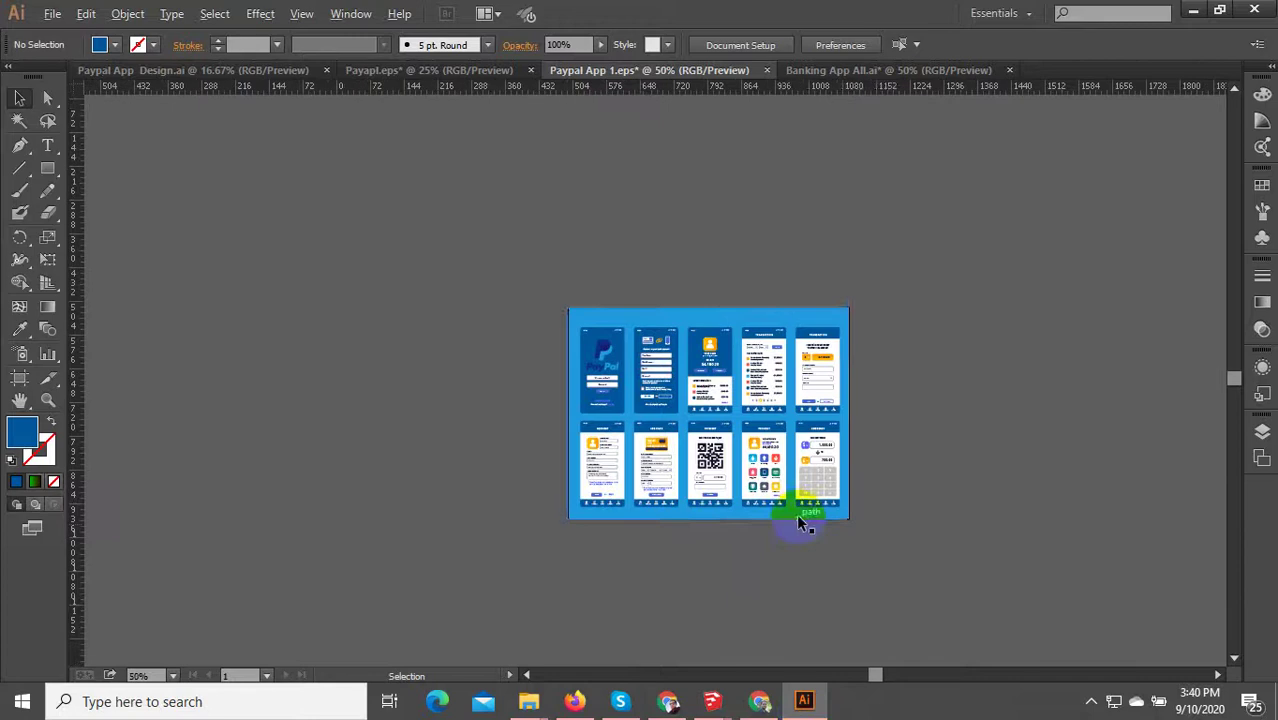
pyautogui.scroll(2, 798, 515)
pyautogui.scroll(1, 950, 495)
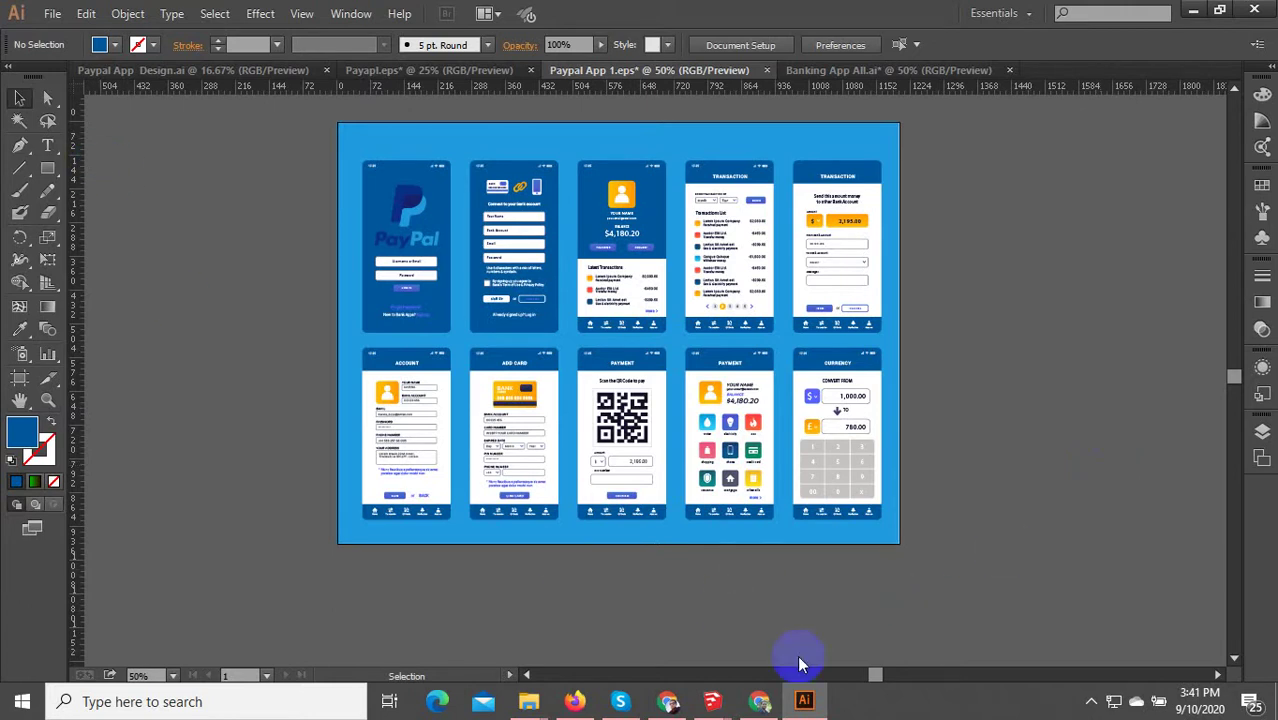
pyautogui.click(1094, 701)
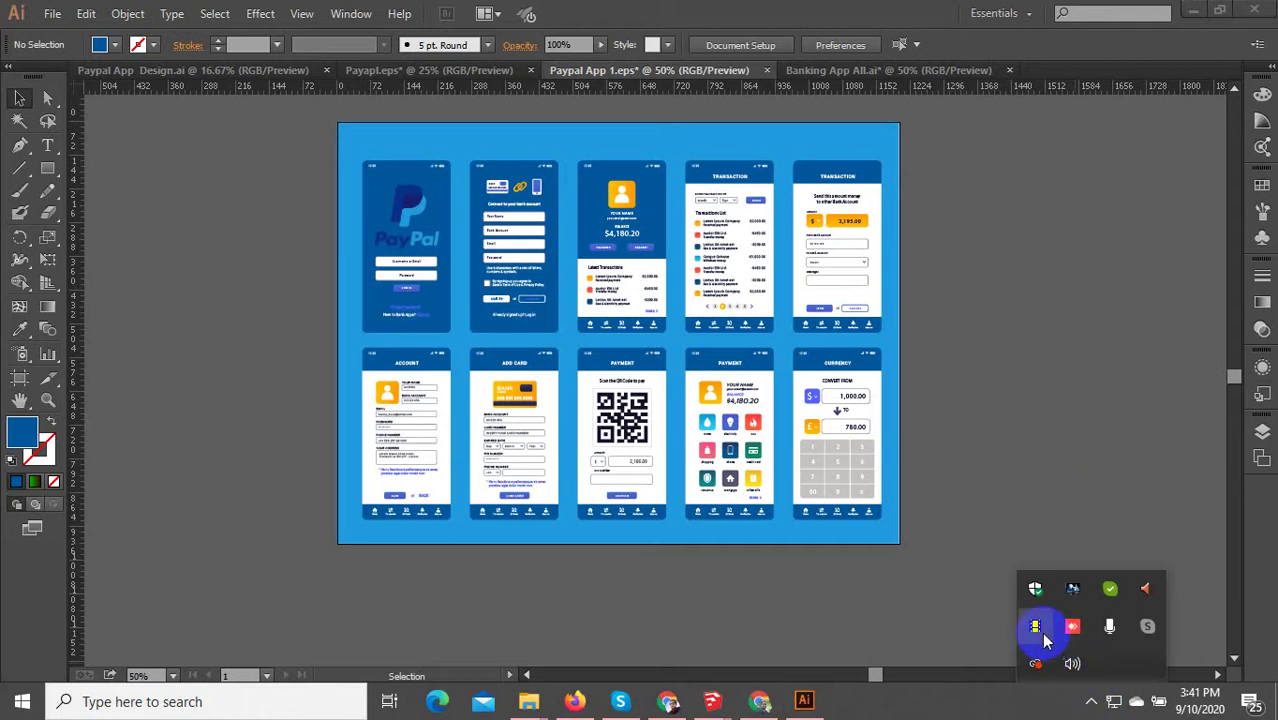